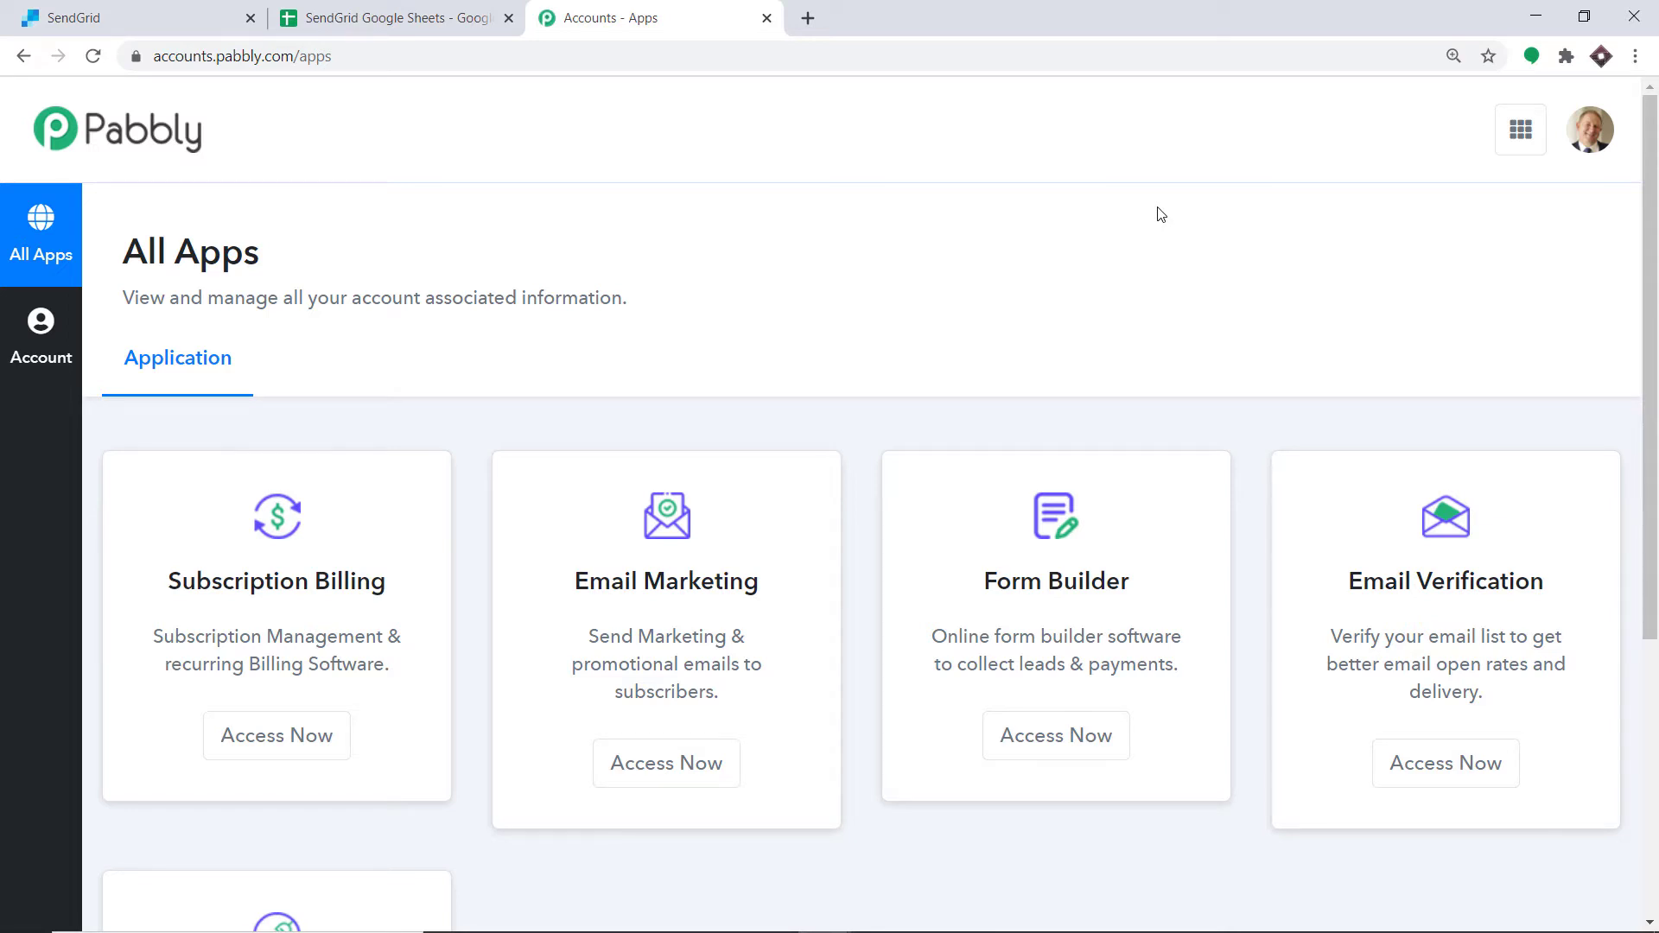
Step: Open Pabbly Connect and create a new workflow named Google Sheets To SendGrid
scroll(1161, 213, down, 5)
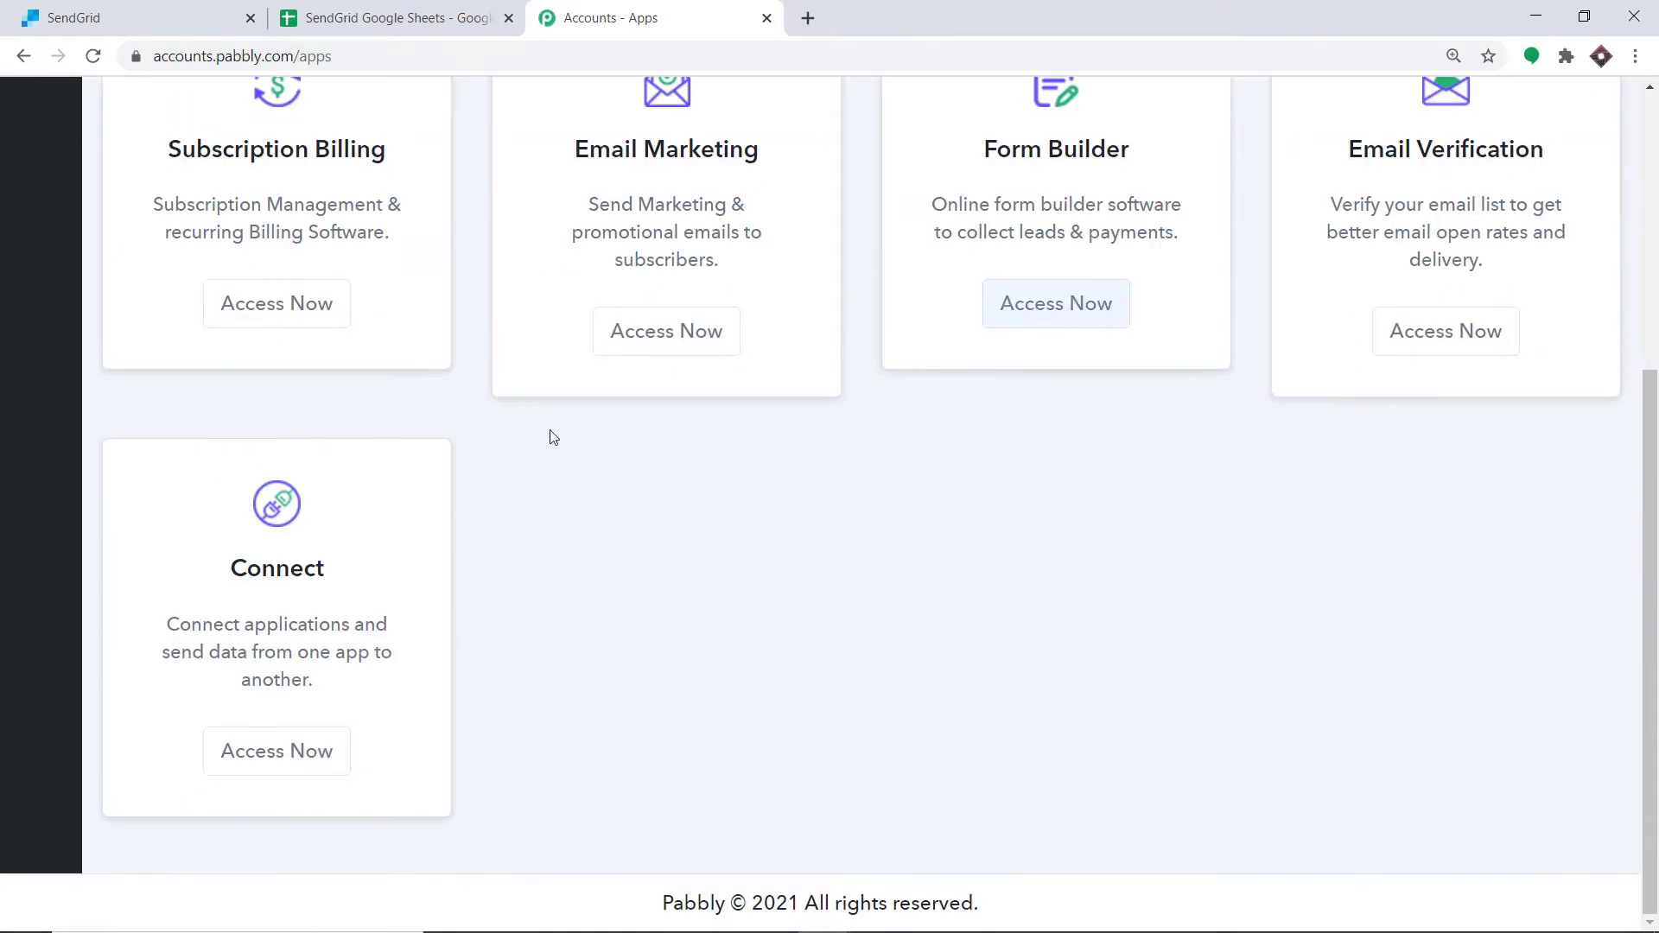
click(319, 751)
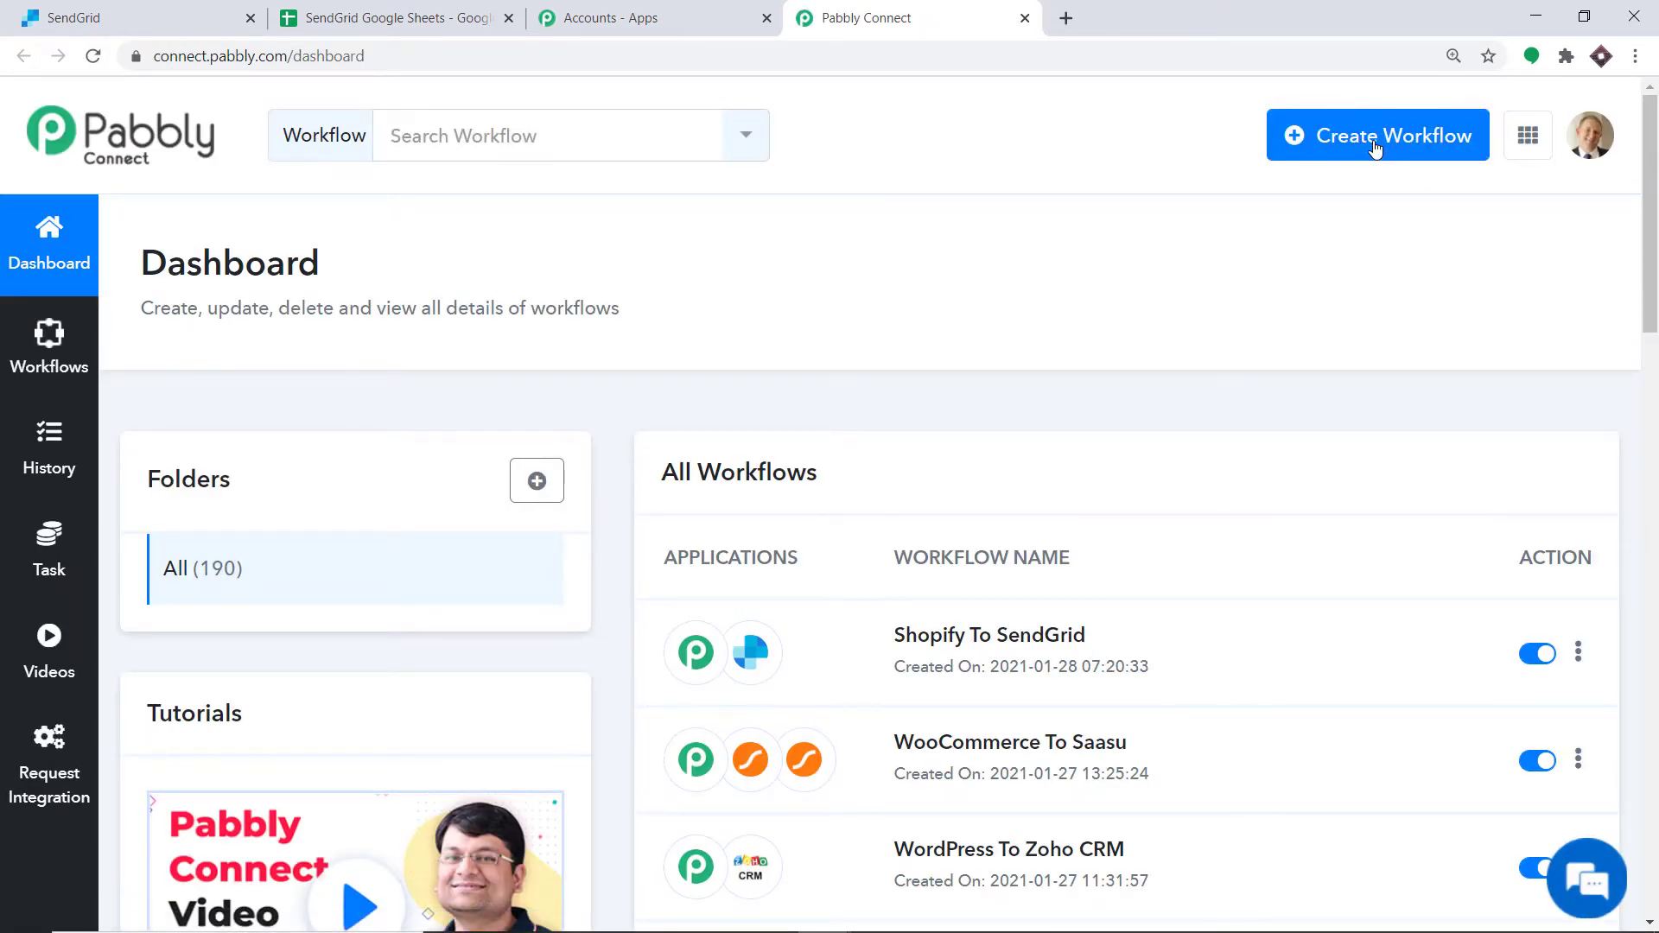
click(1376, 149)
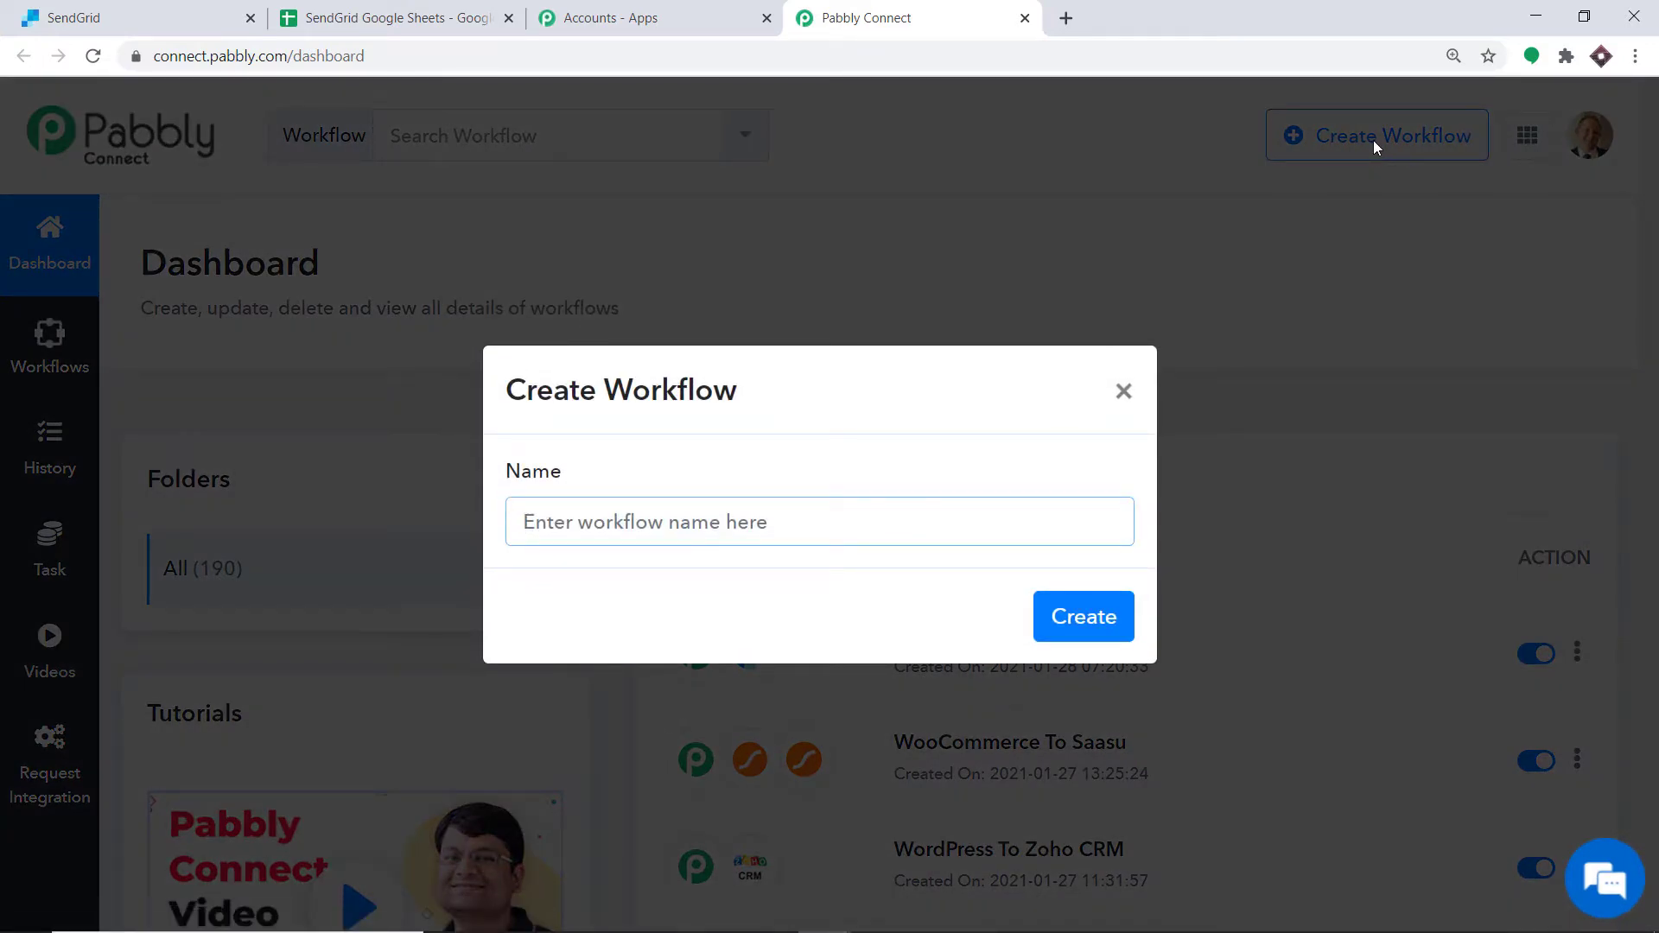
text(G)
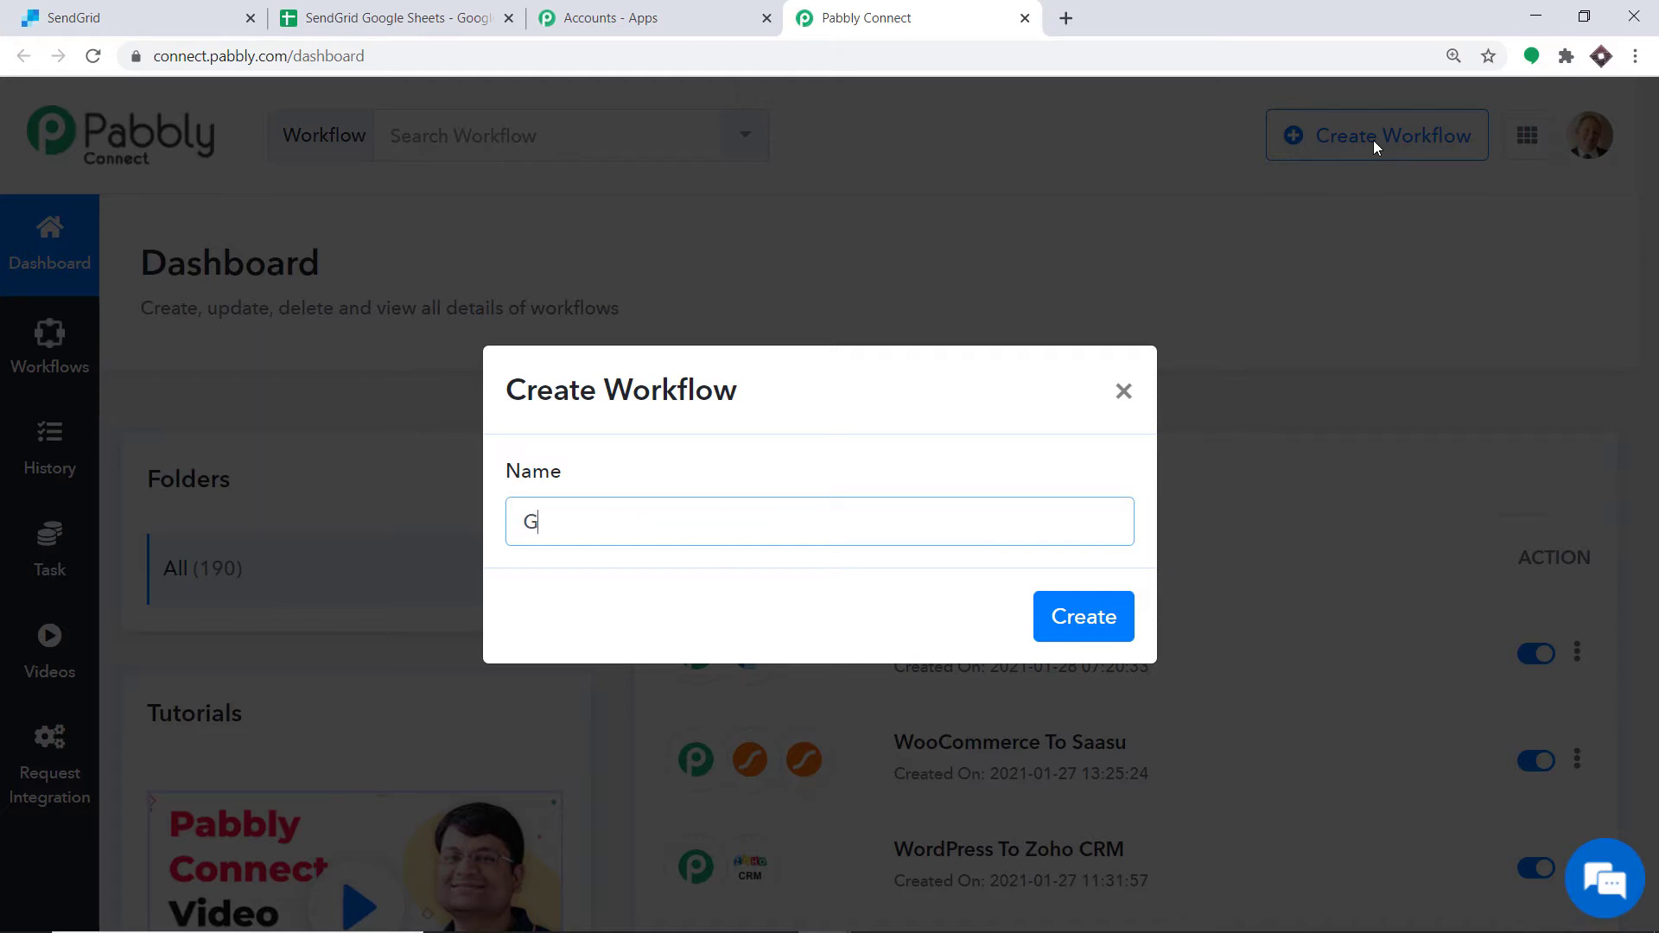
text(oogle Sheets To SendGr)
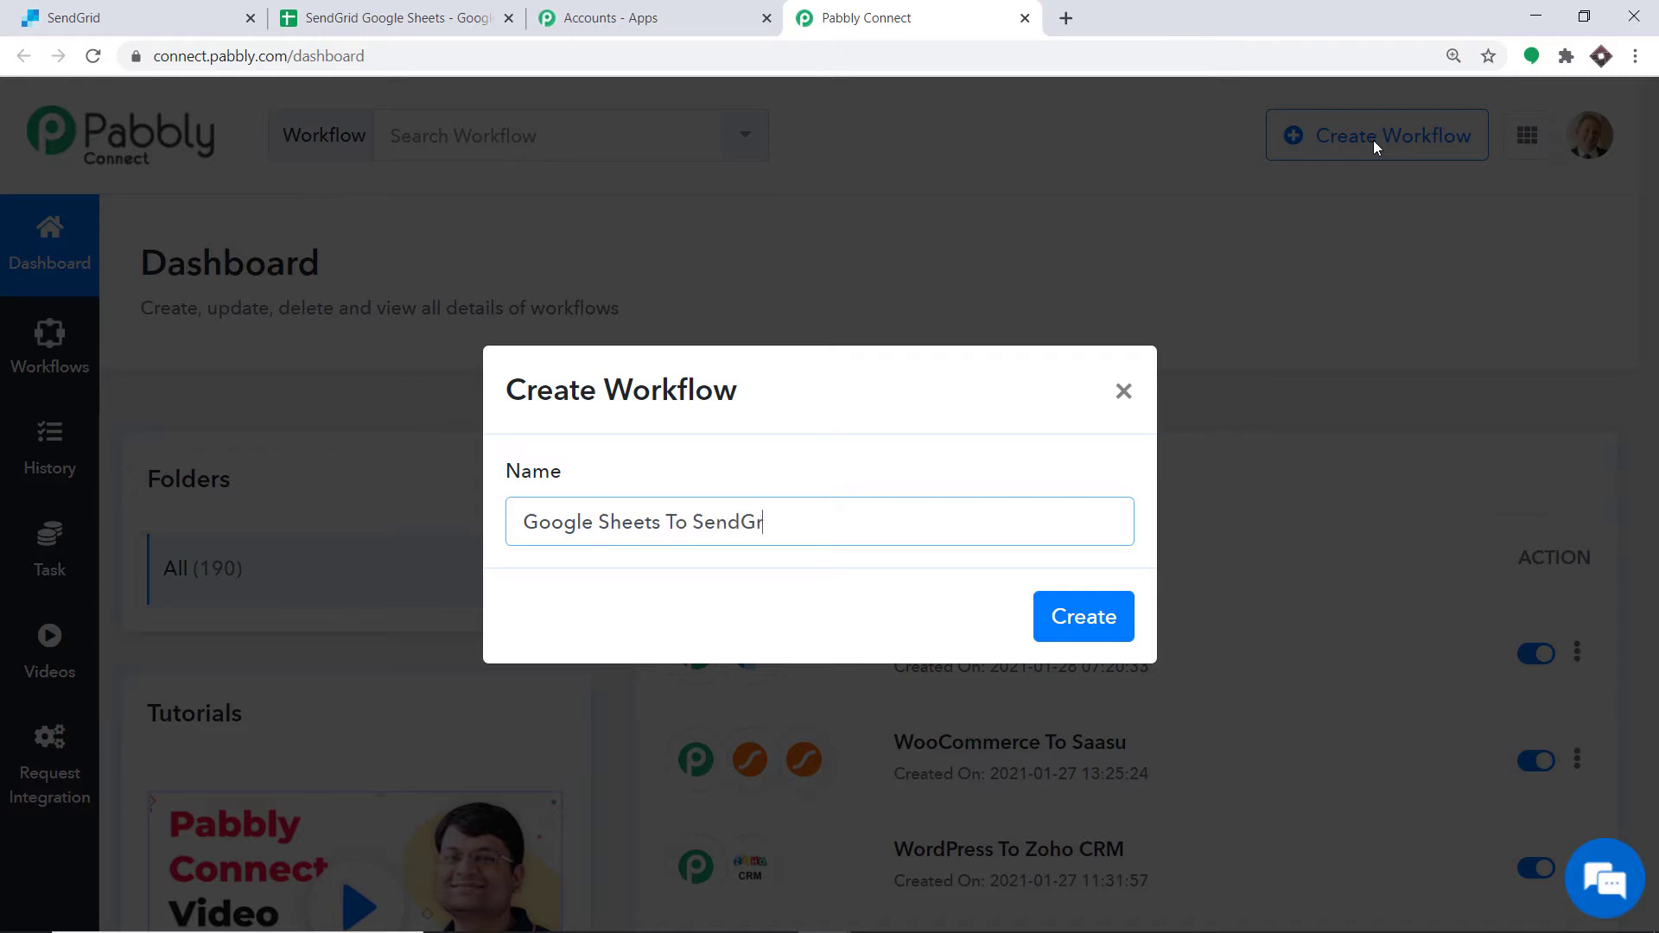
text(id)
click(1111, 616)
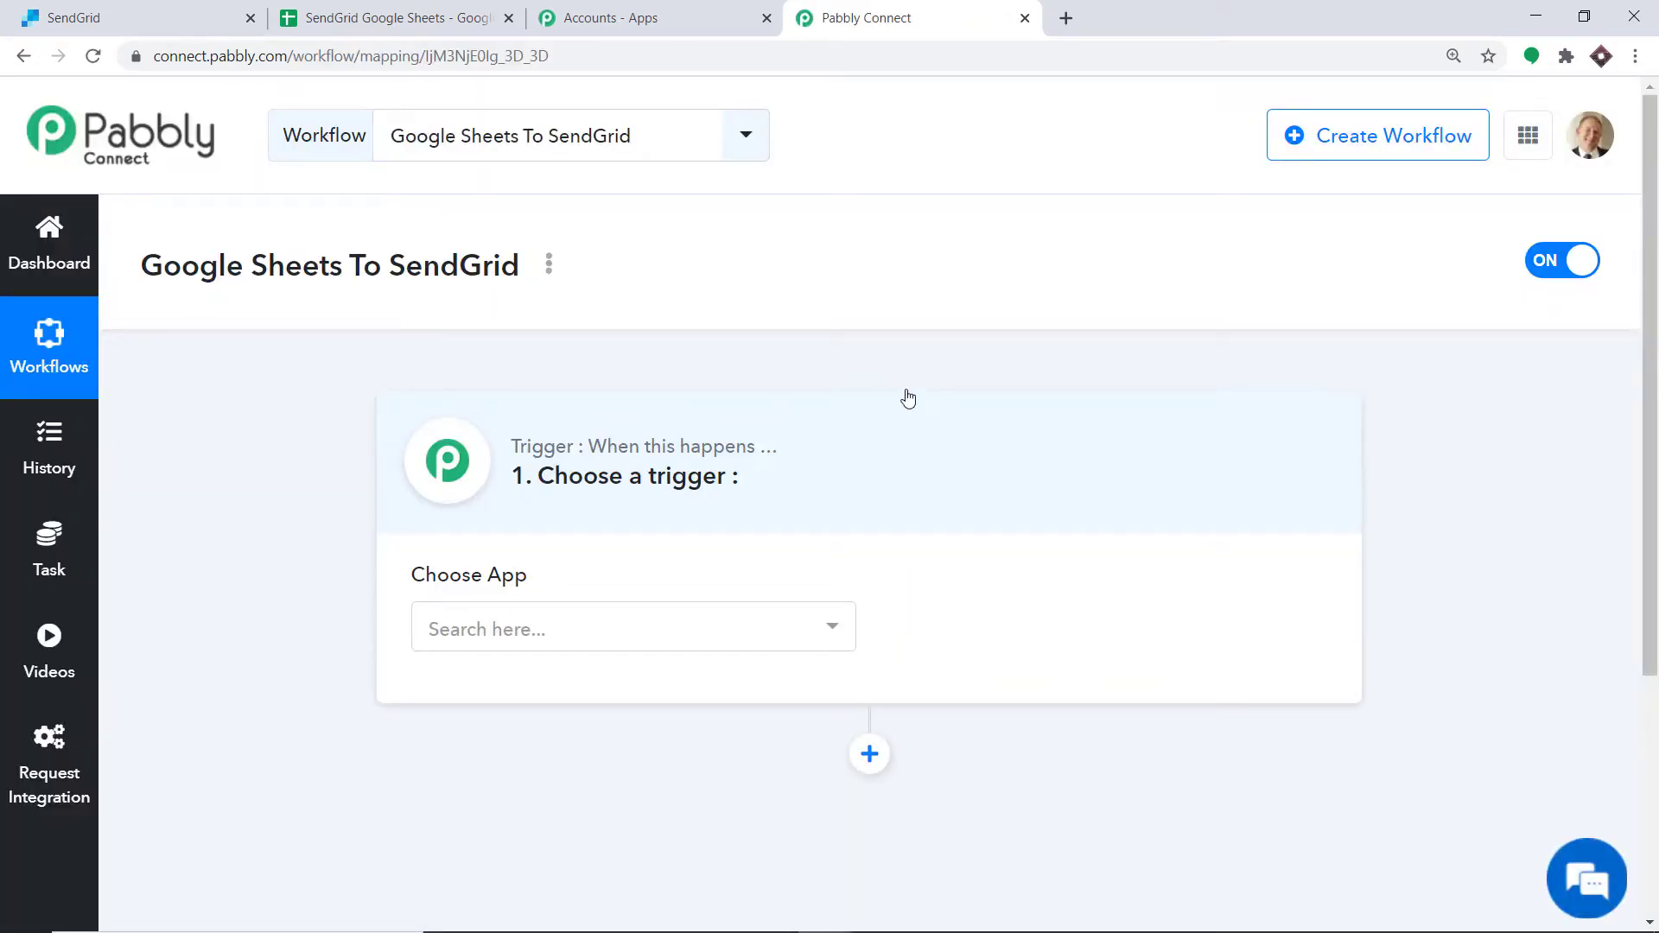
Step: Set the workflow trigger to the Google Sheets app with the New Spreadsheet Row event
click(594, 627)
text(g)
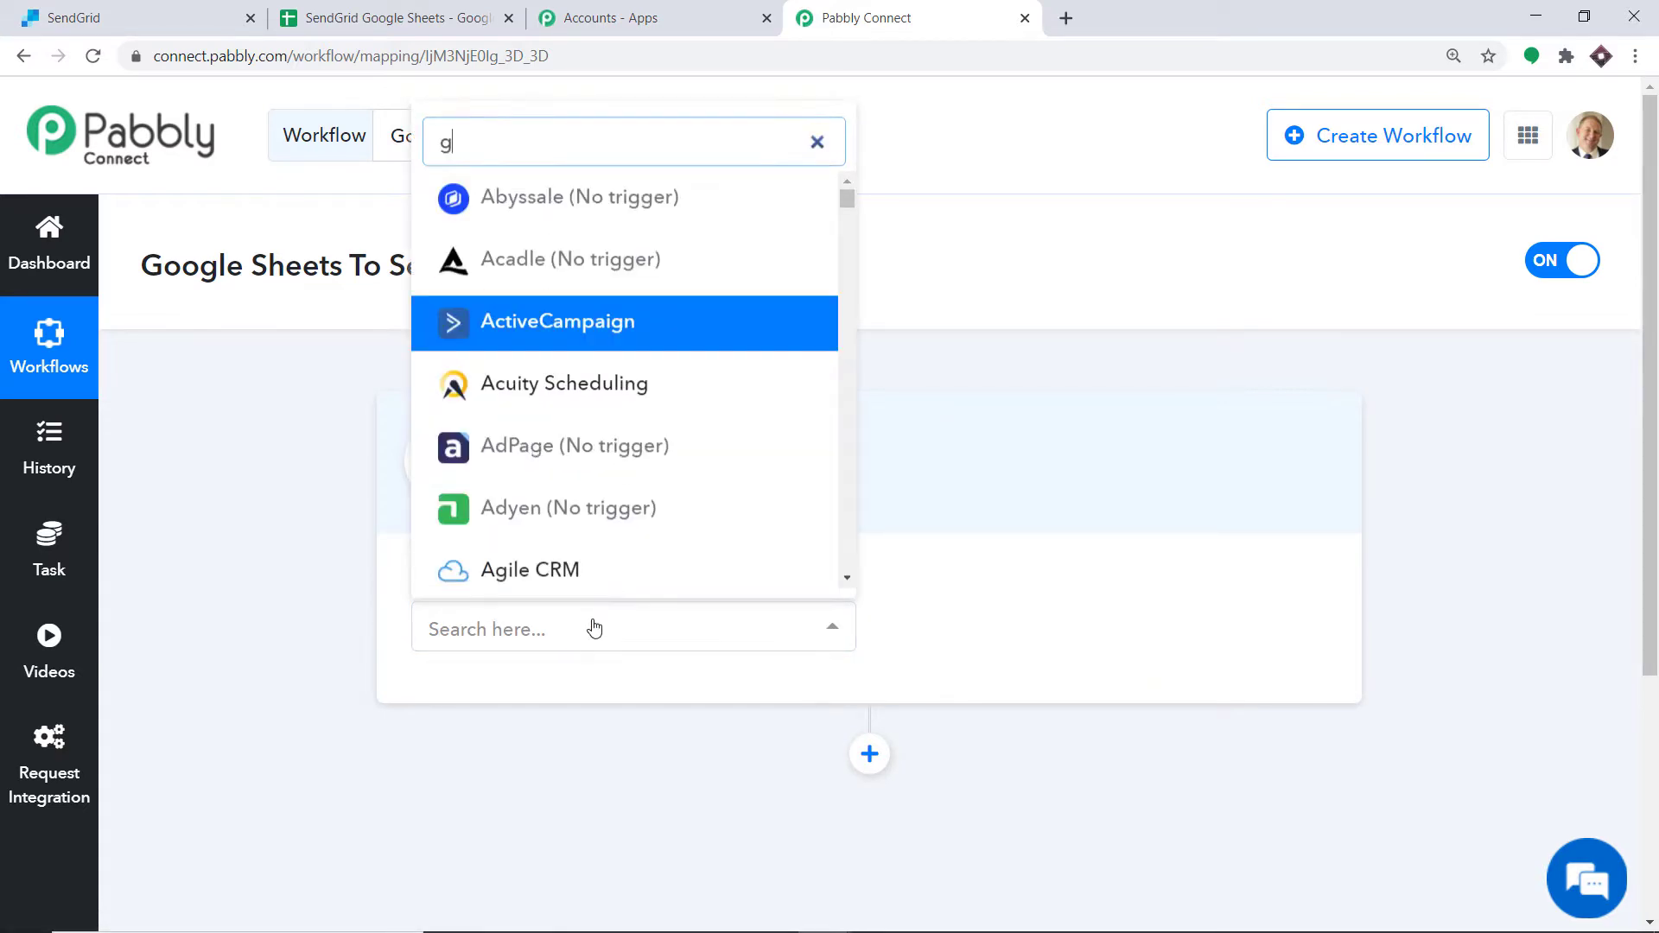
text(oogl)
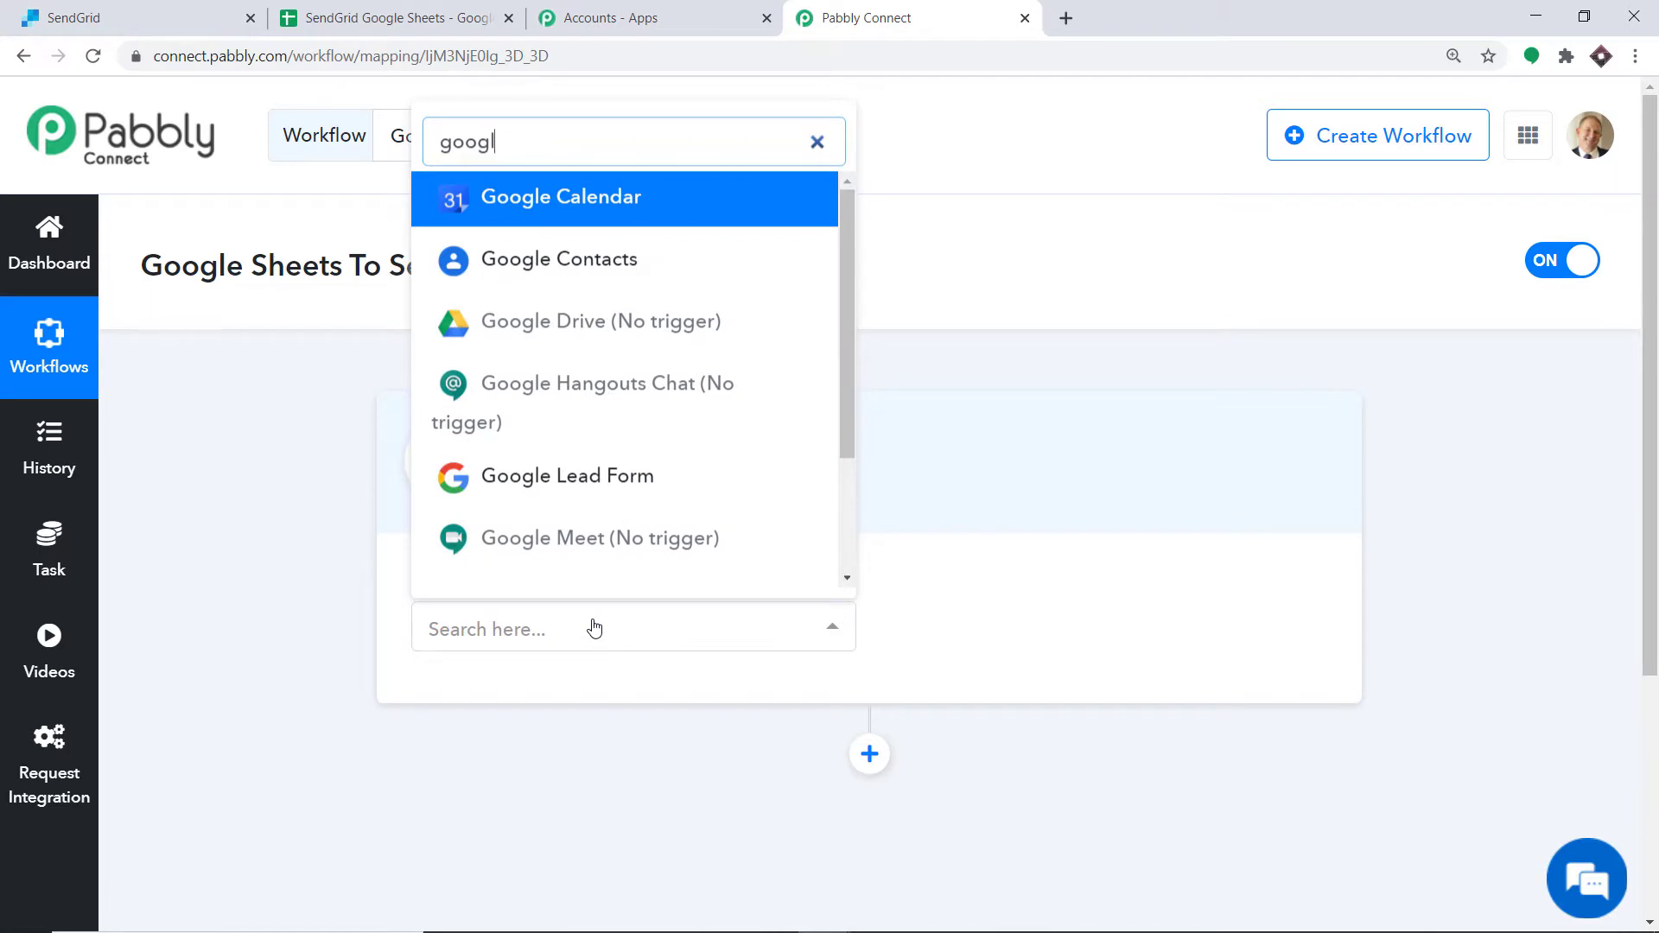
text(r)
key(BackSpace)
text(e s)
click(547, 580)
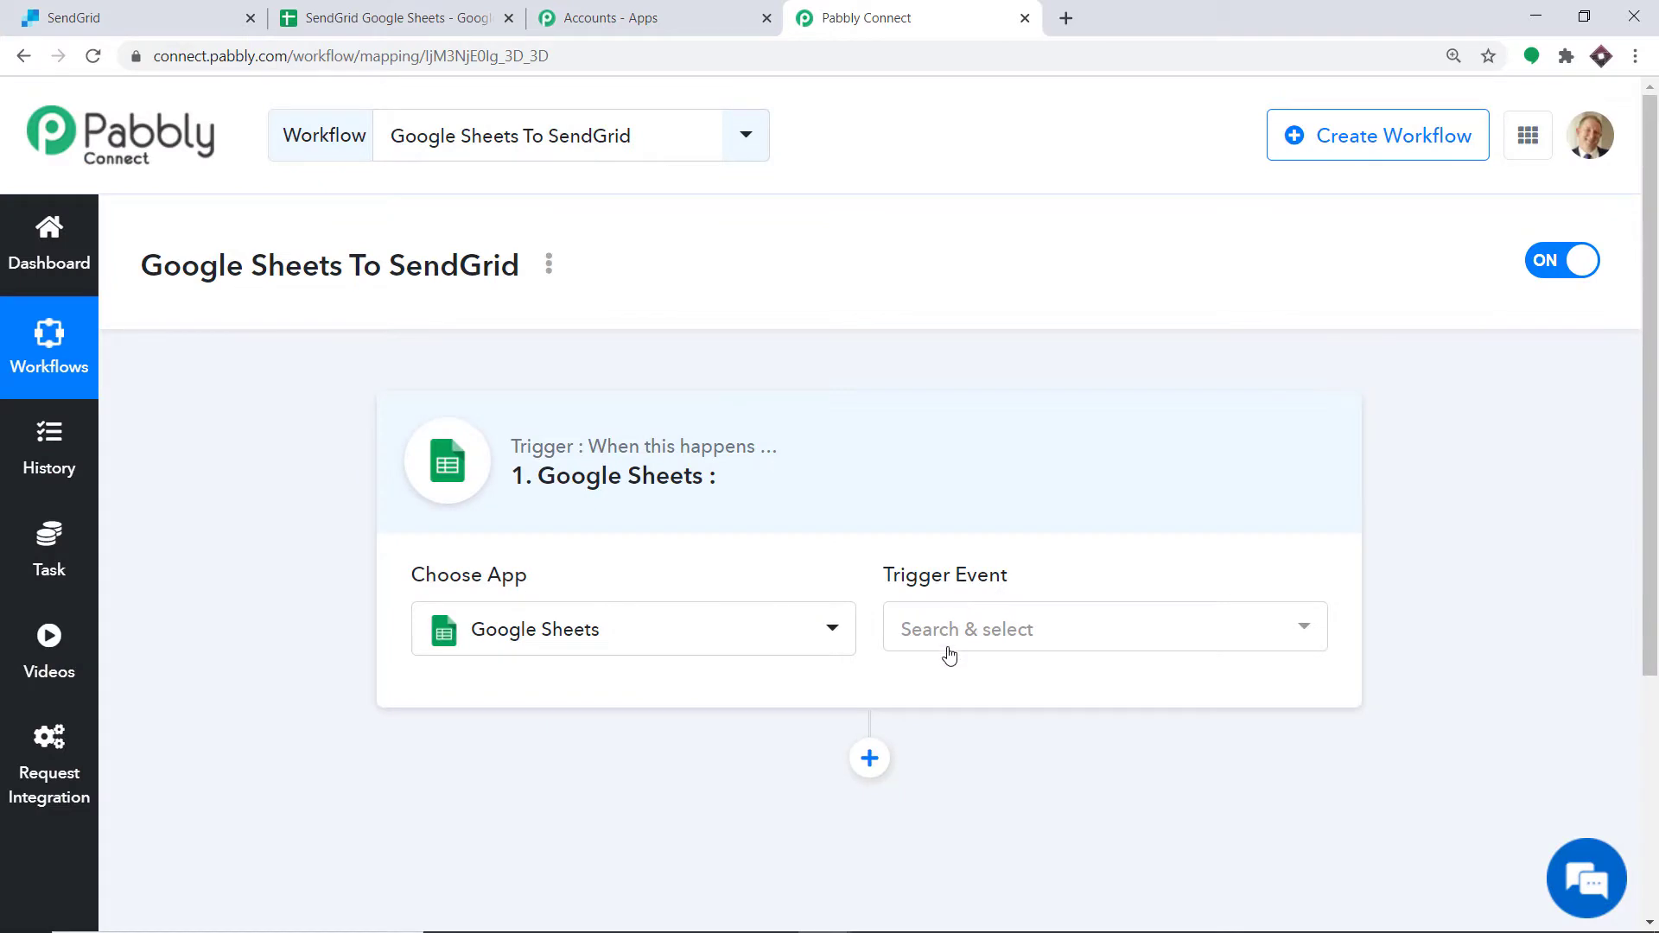
click(955, 633)
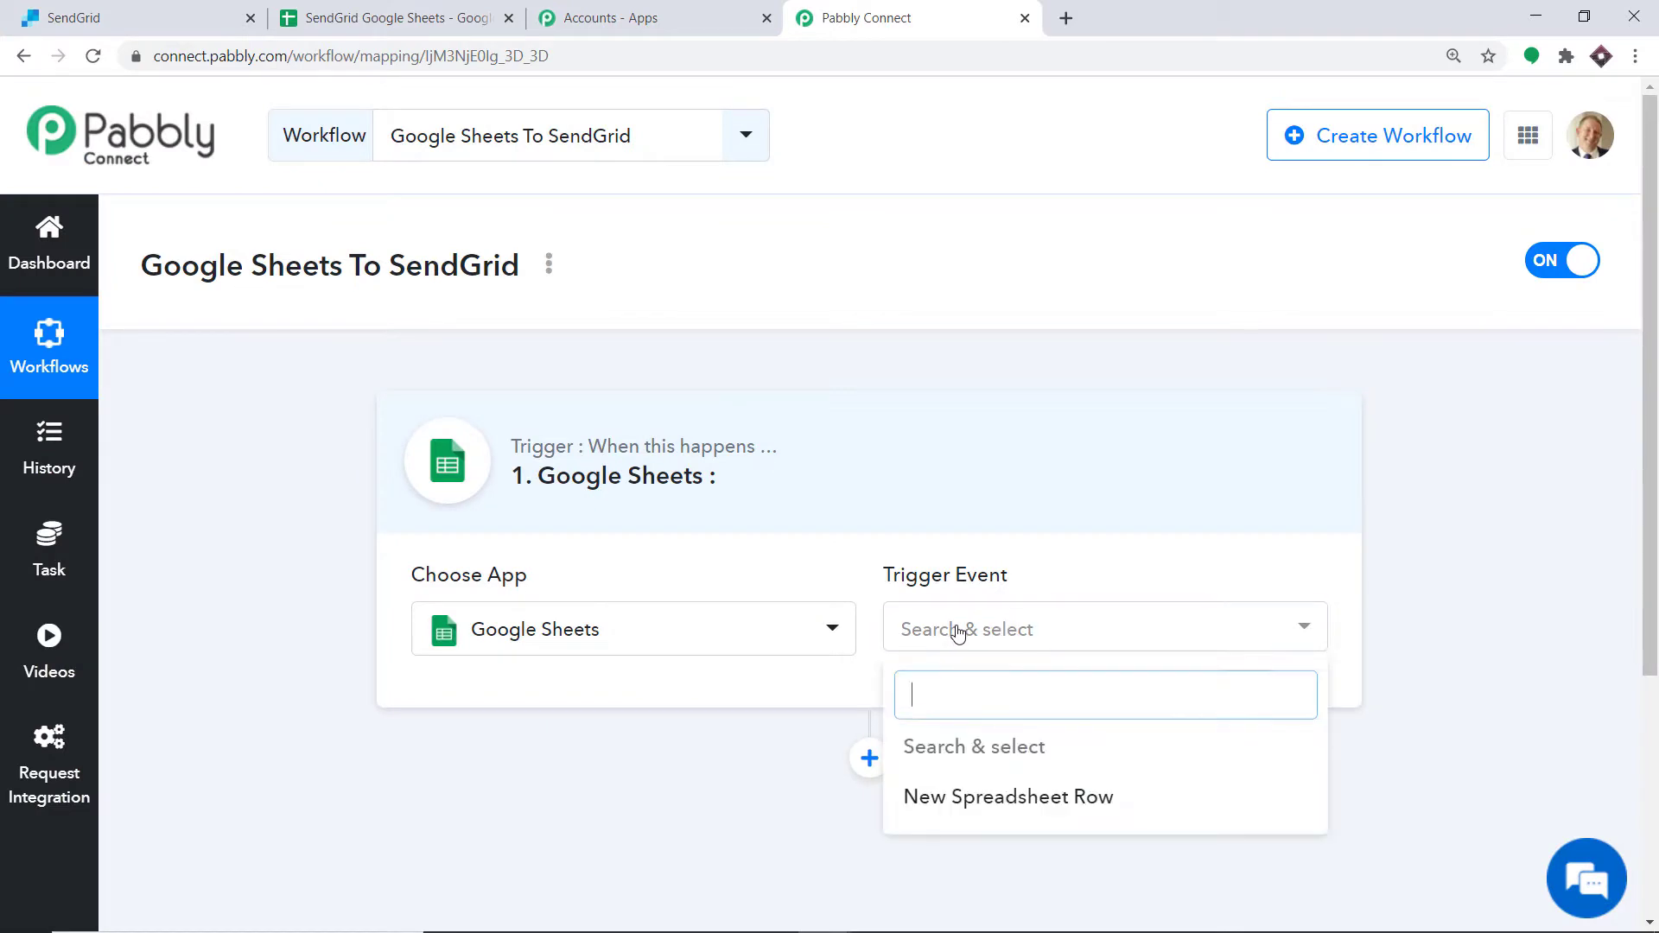
click(958, 798)
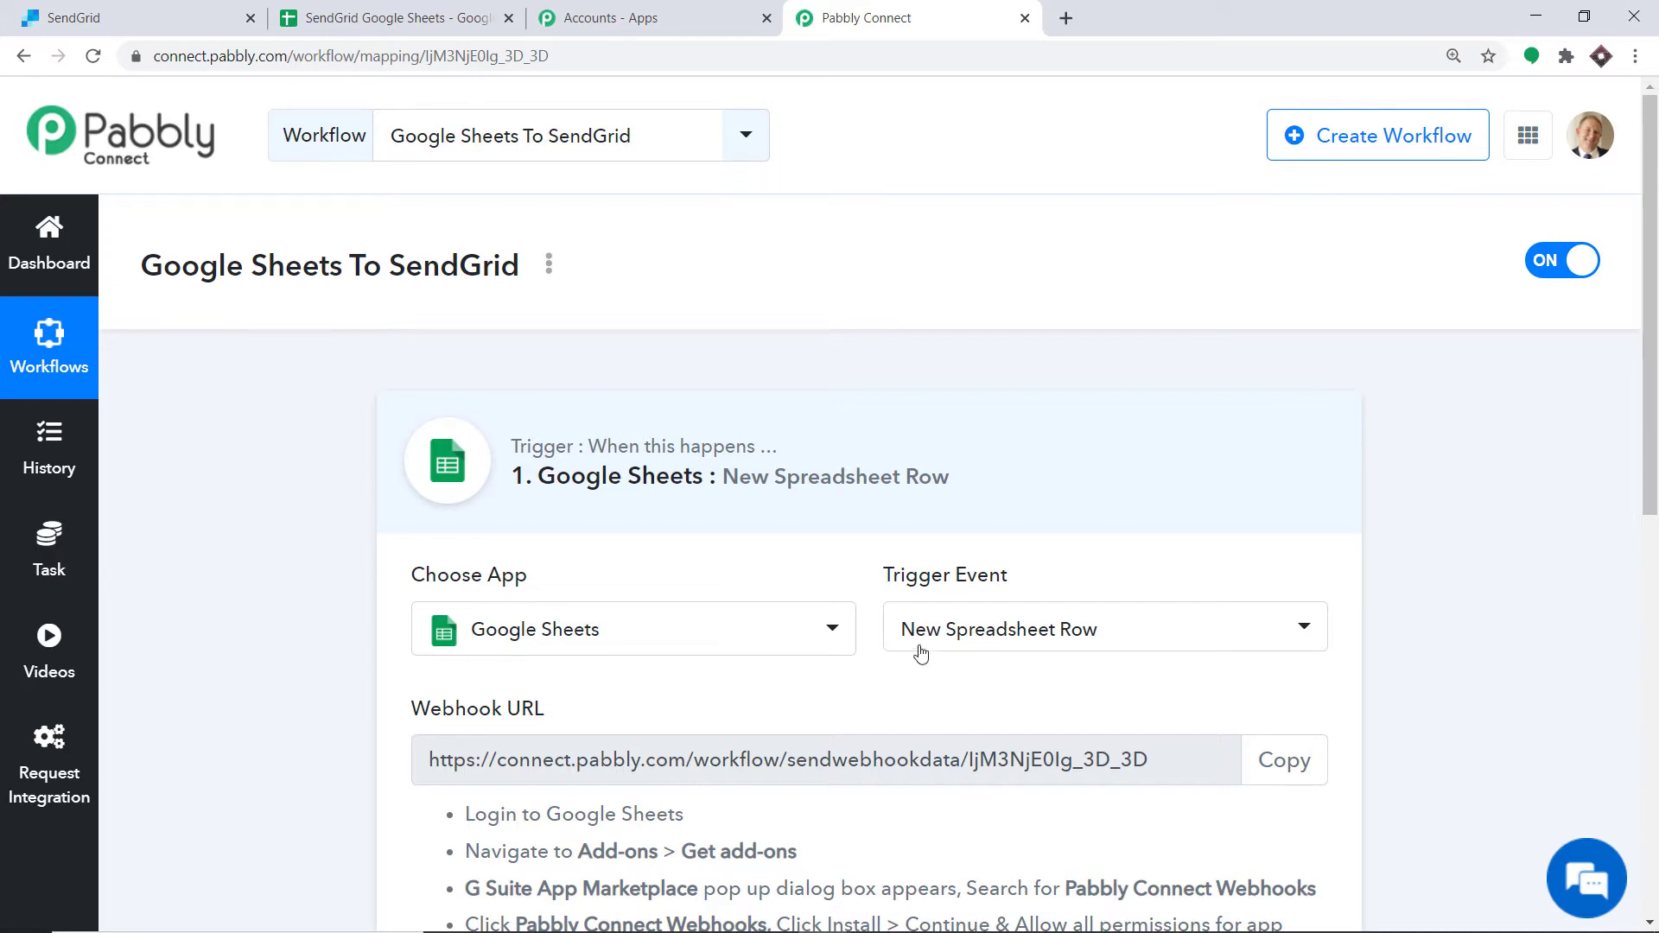
Step: Search the Google Workspace Marketplace in the spreadsheet for the Pabbly Connect Webhooks add-on
scroll(877, 657, down, 3)
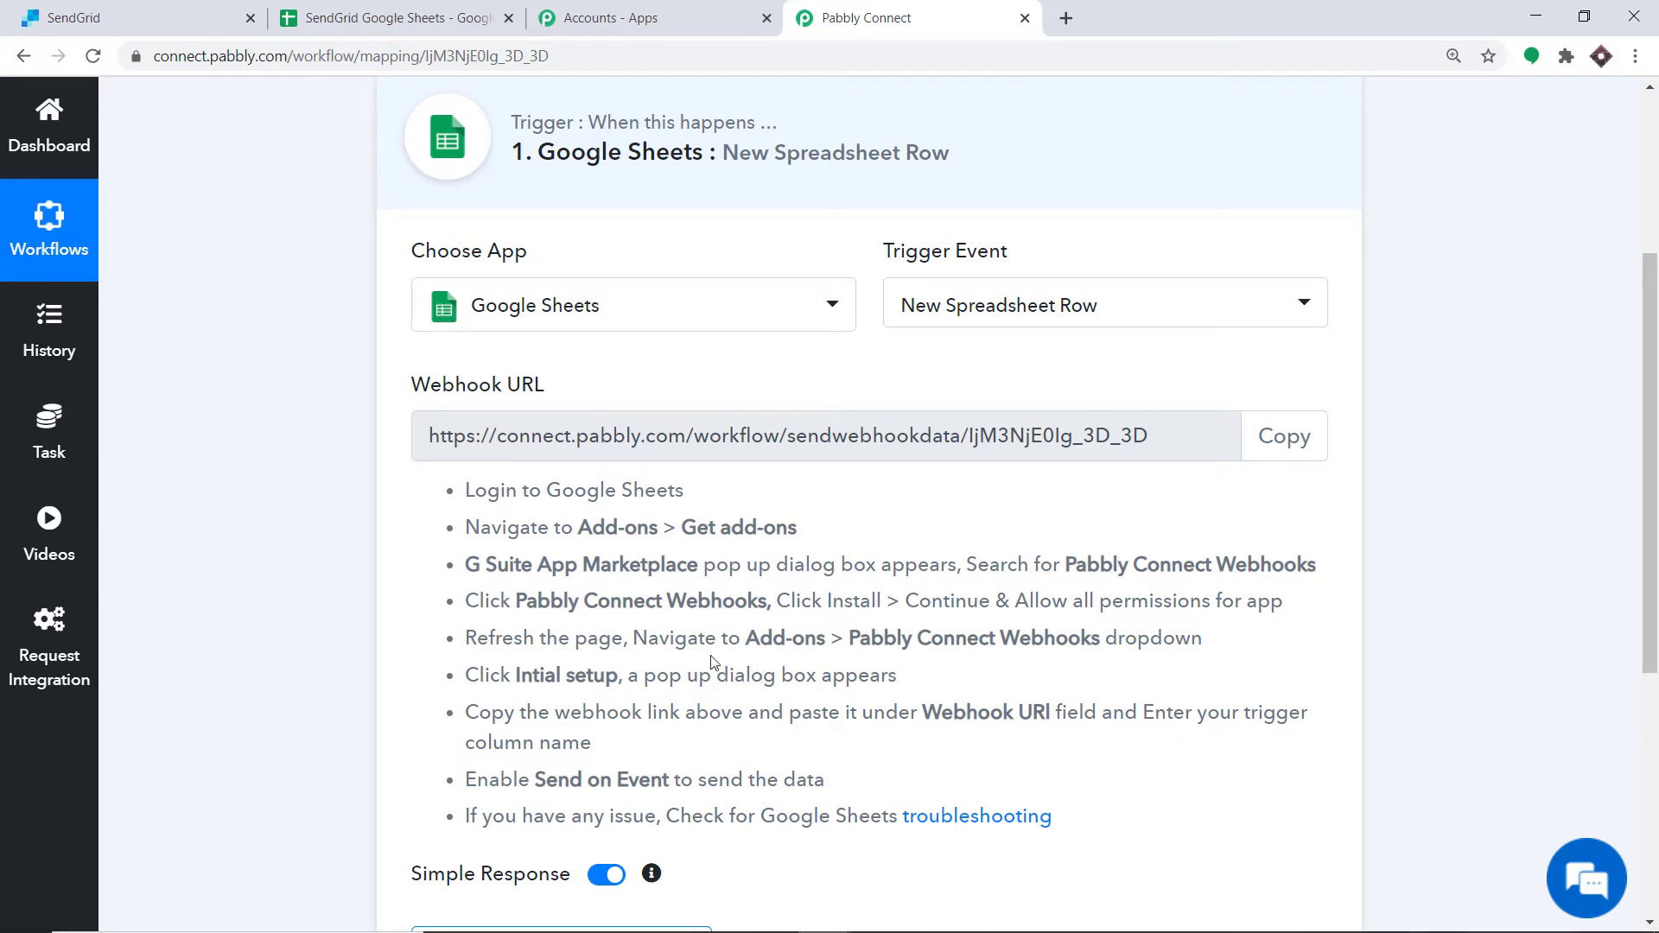
click(398, 18)
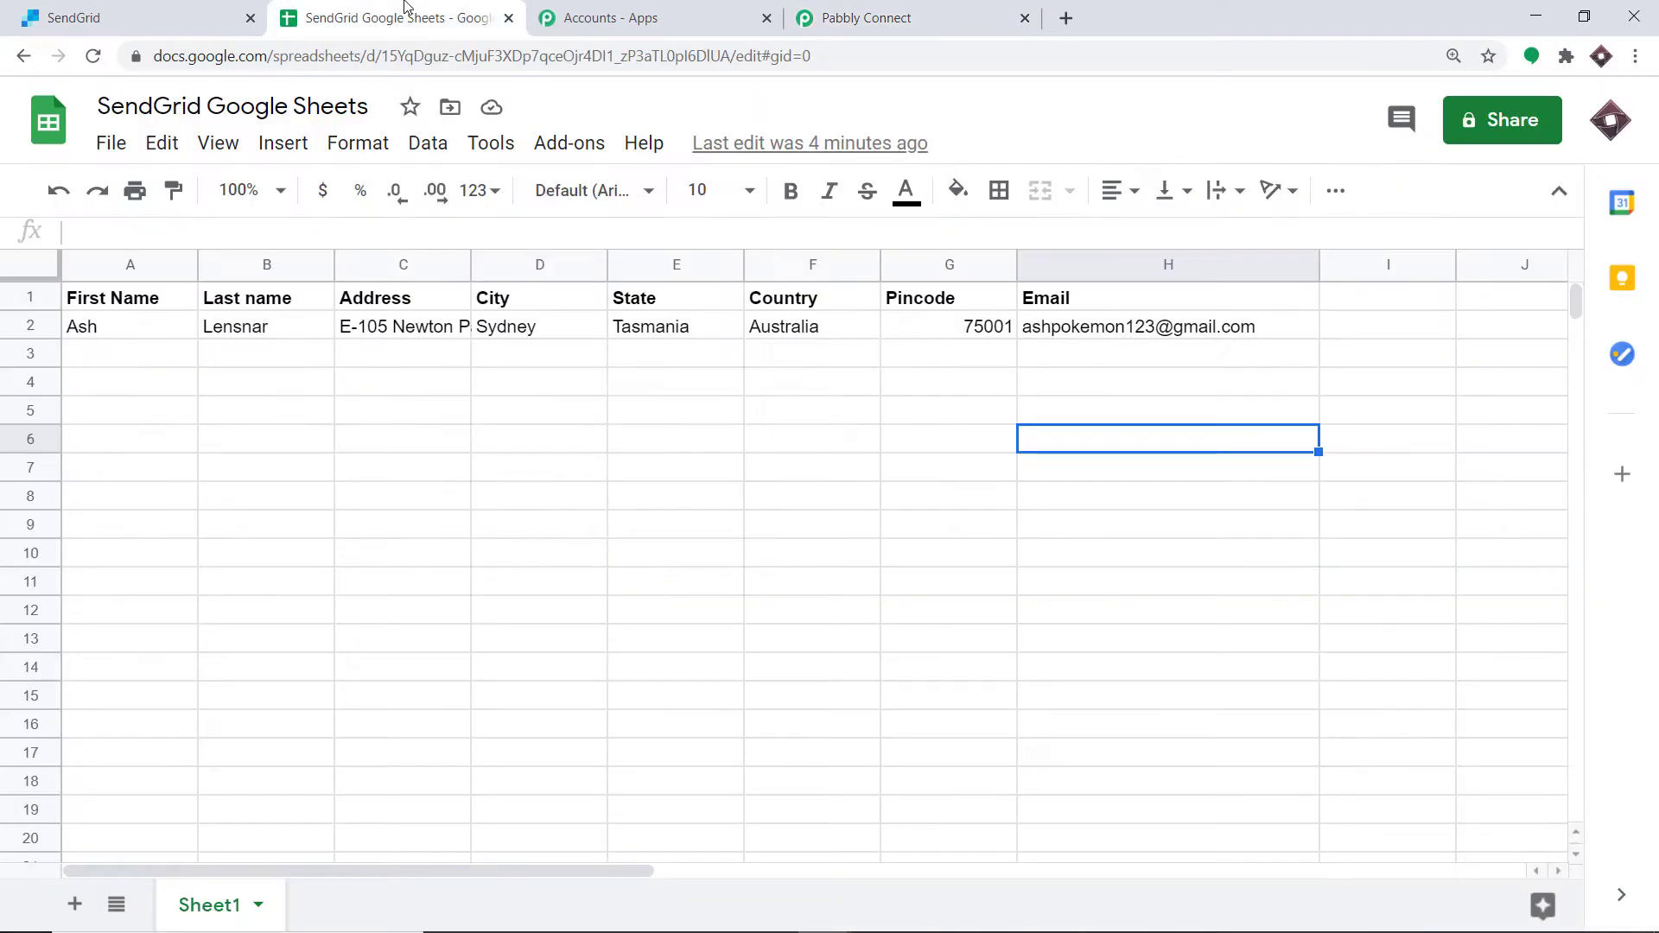
click(318, 501)
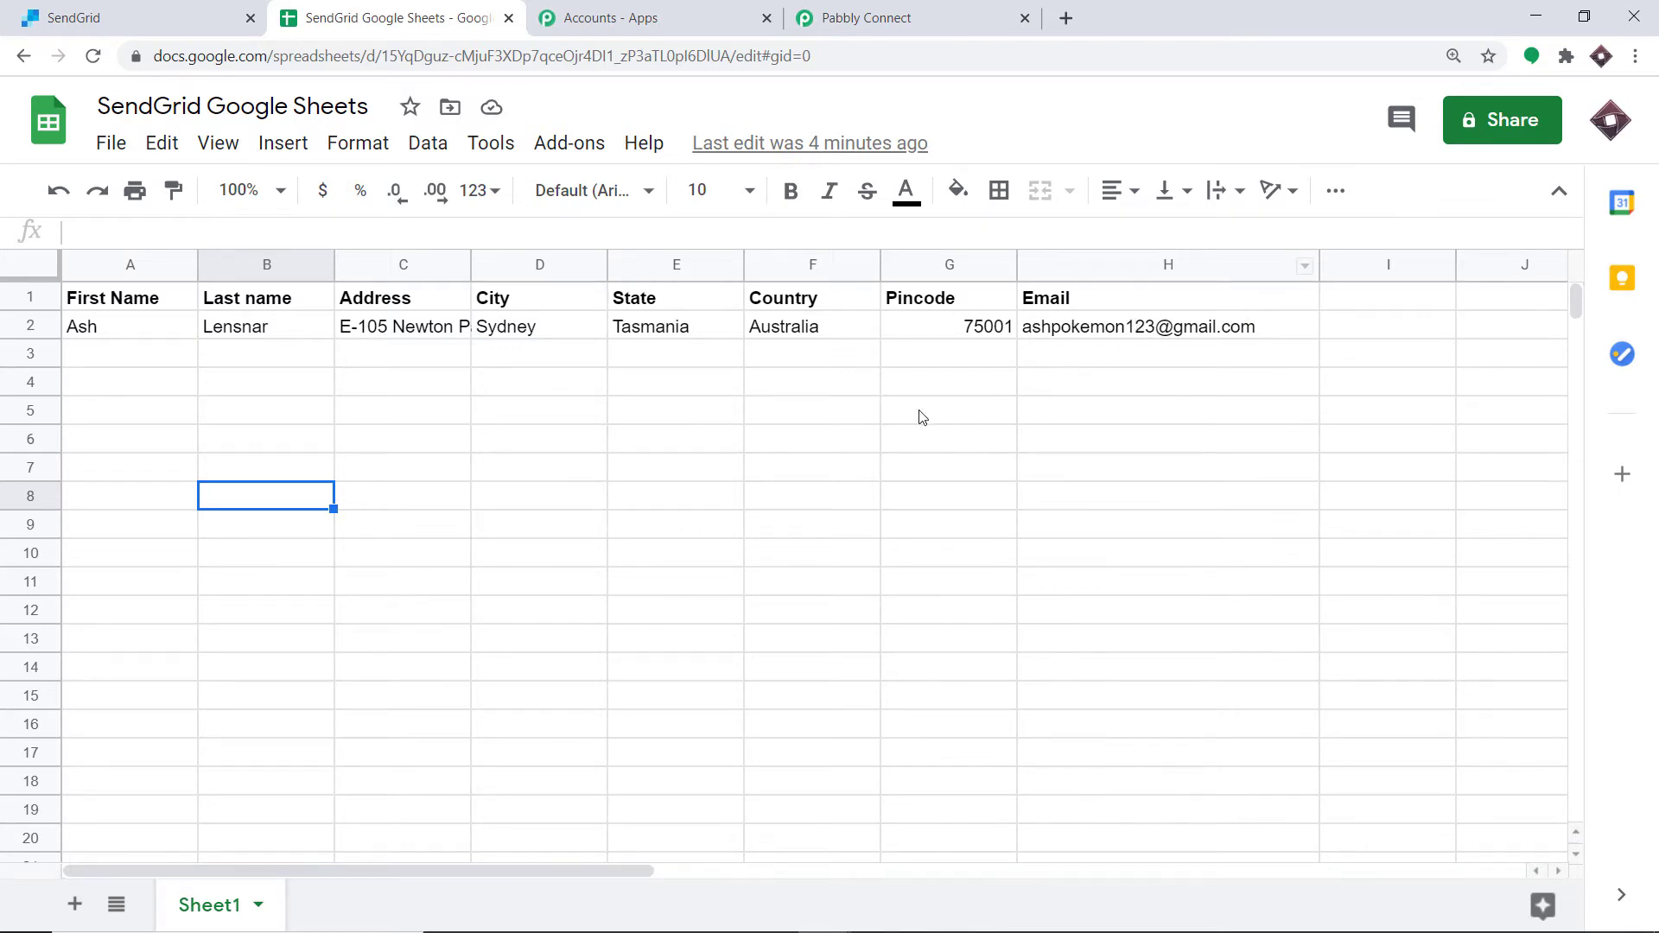
click(568, 149)
mouse_move(570, 245)
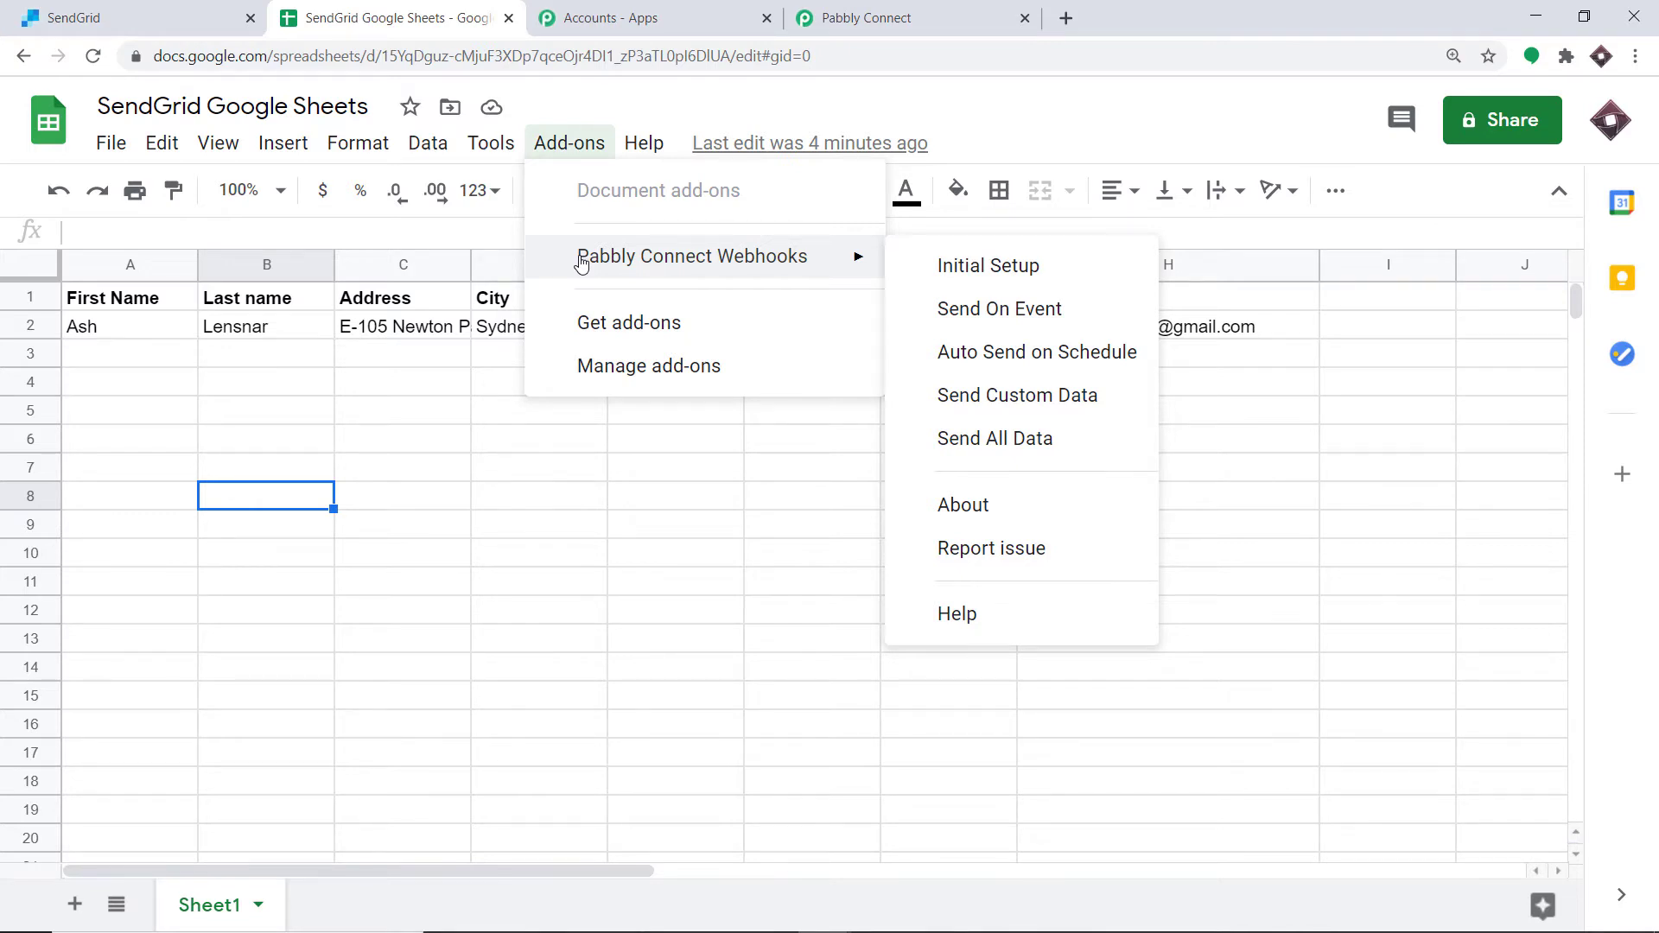
click(597, 333)
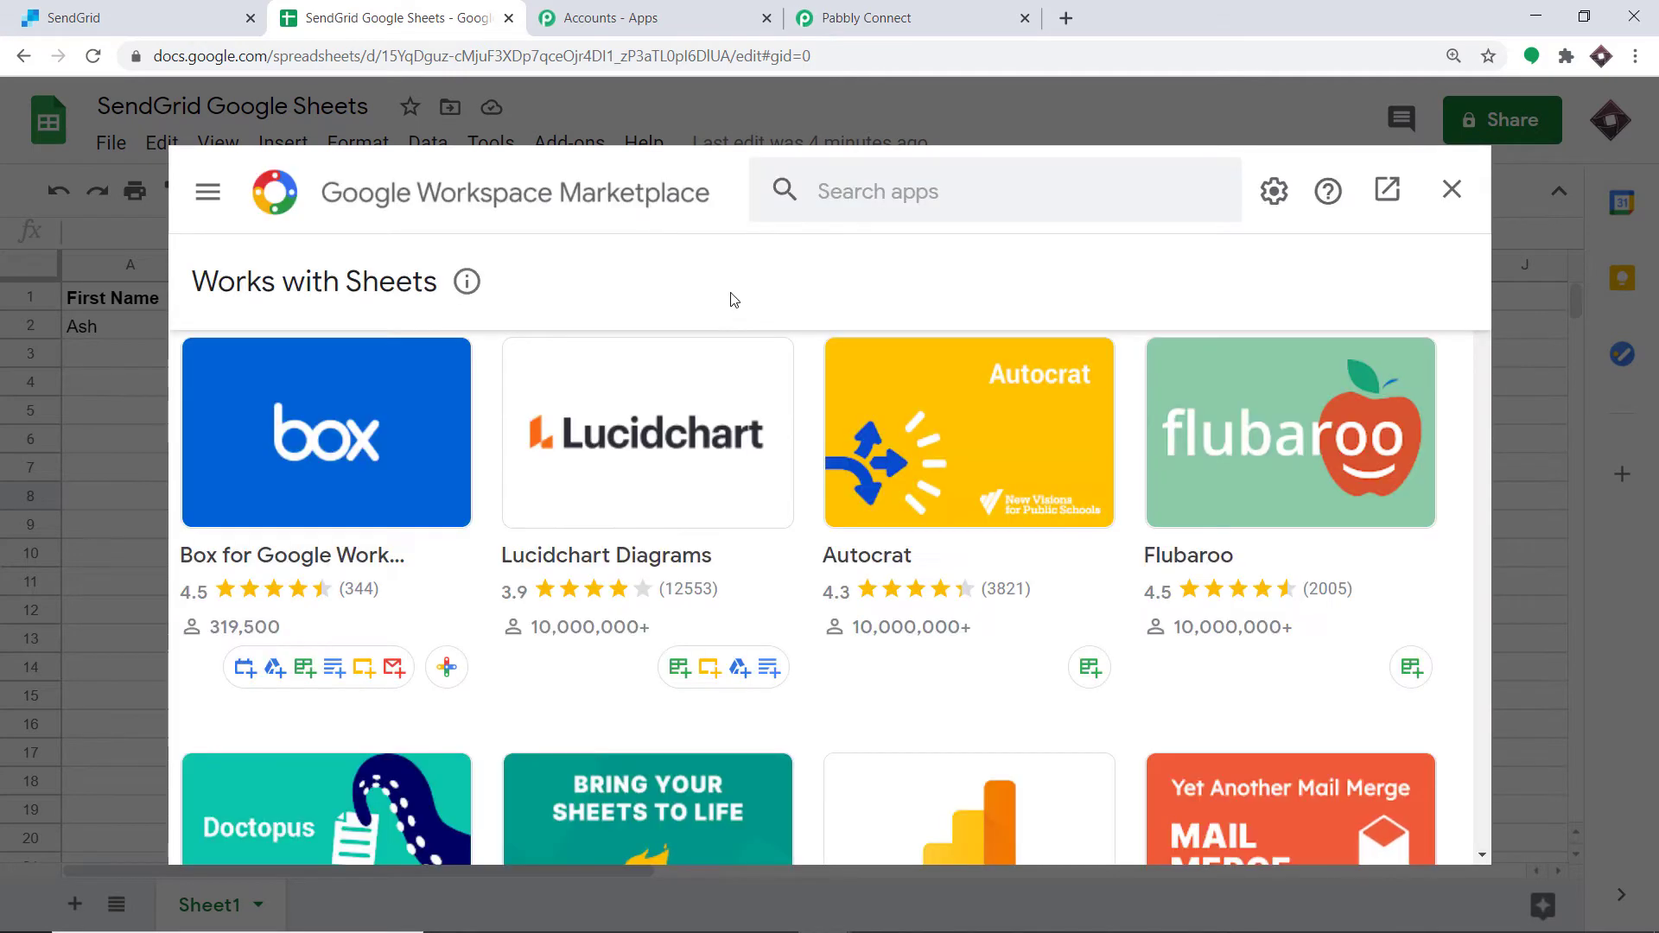
click(831, 191)
text(pabb)
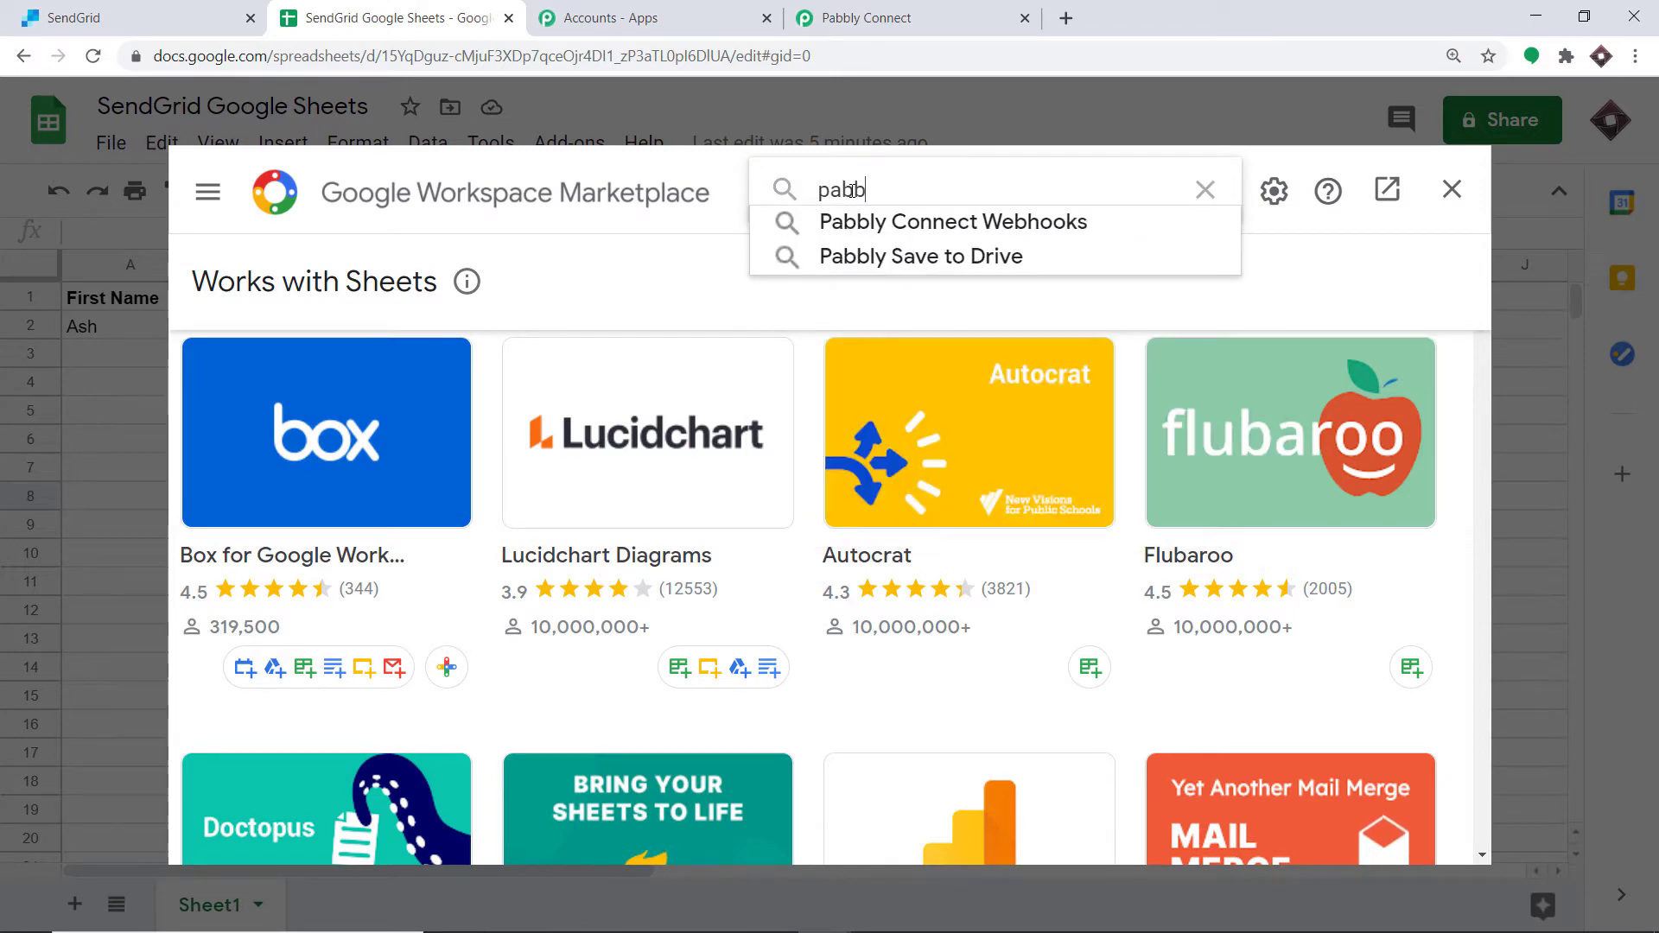
click(1052, 224)
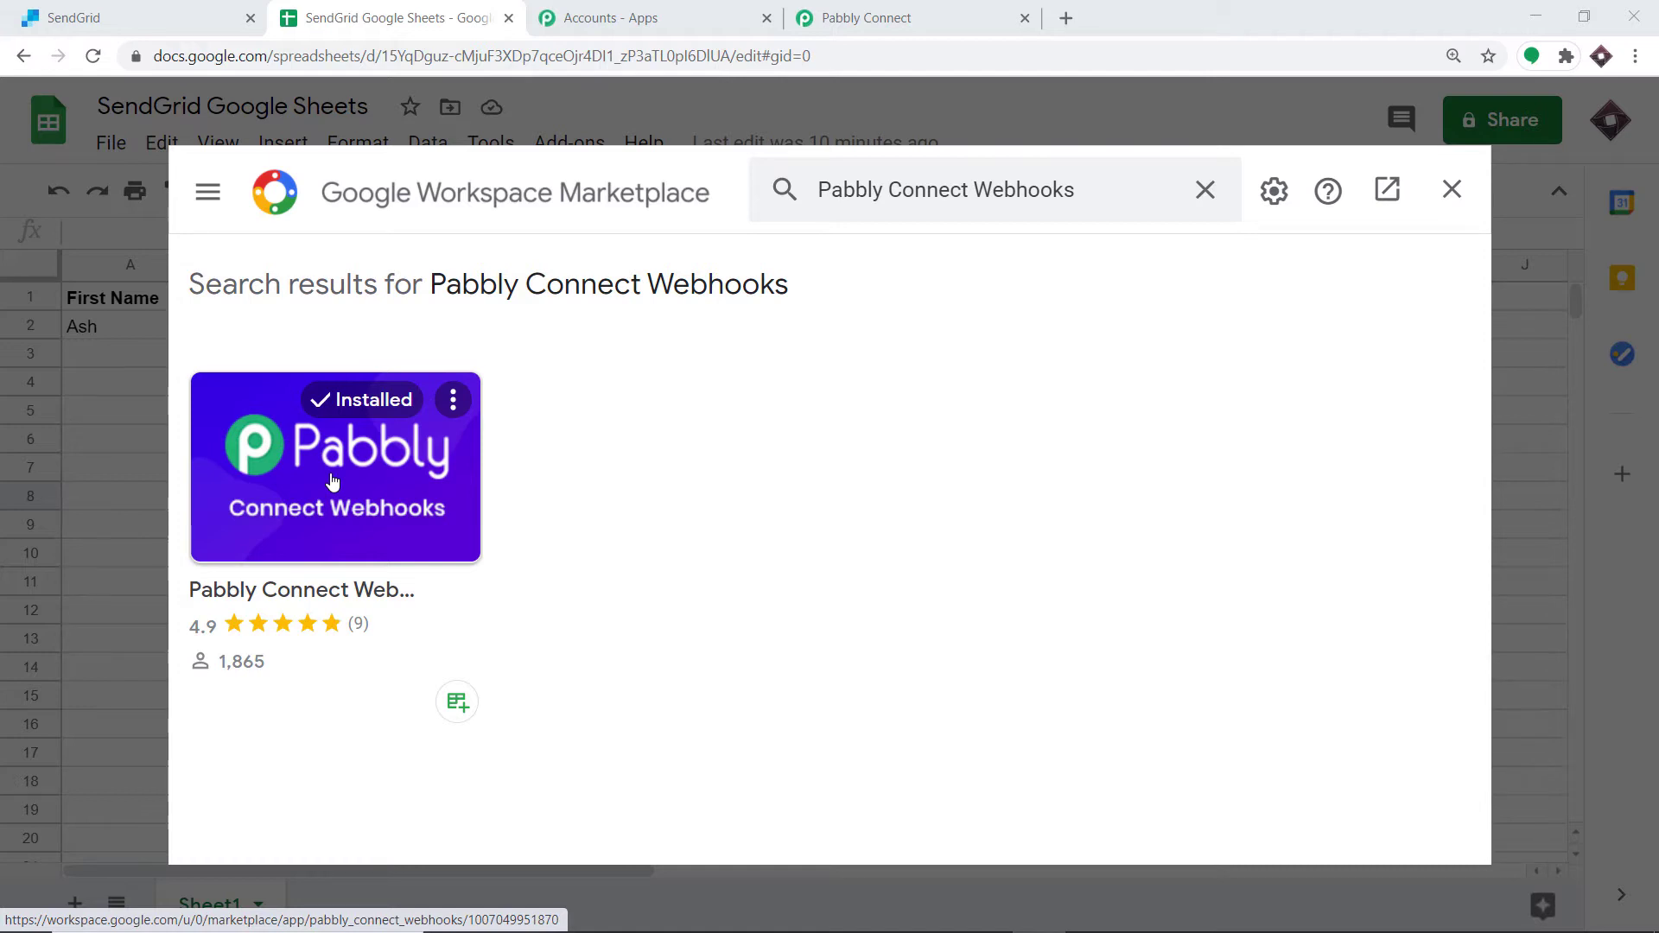
click(1450, 192)
Step: Open the Initial Setup of the Pabbly Connect Webhooks add-on in the SendGrid Google Sheets spreadsheet
click(577, 145)
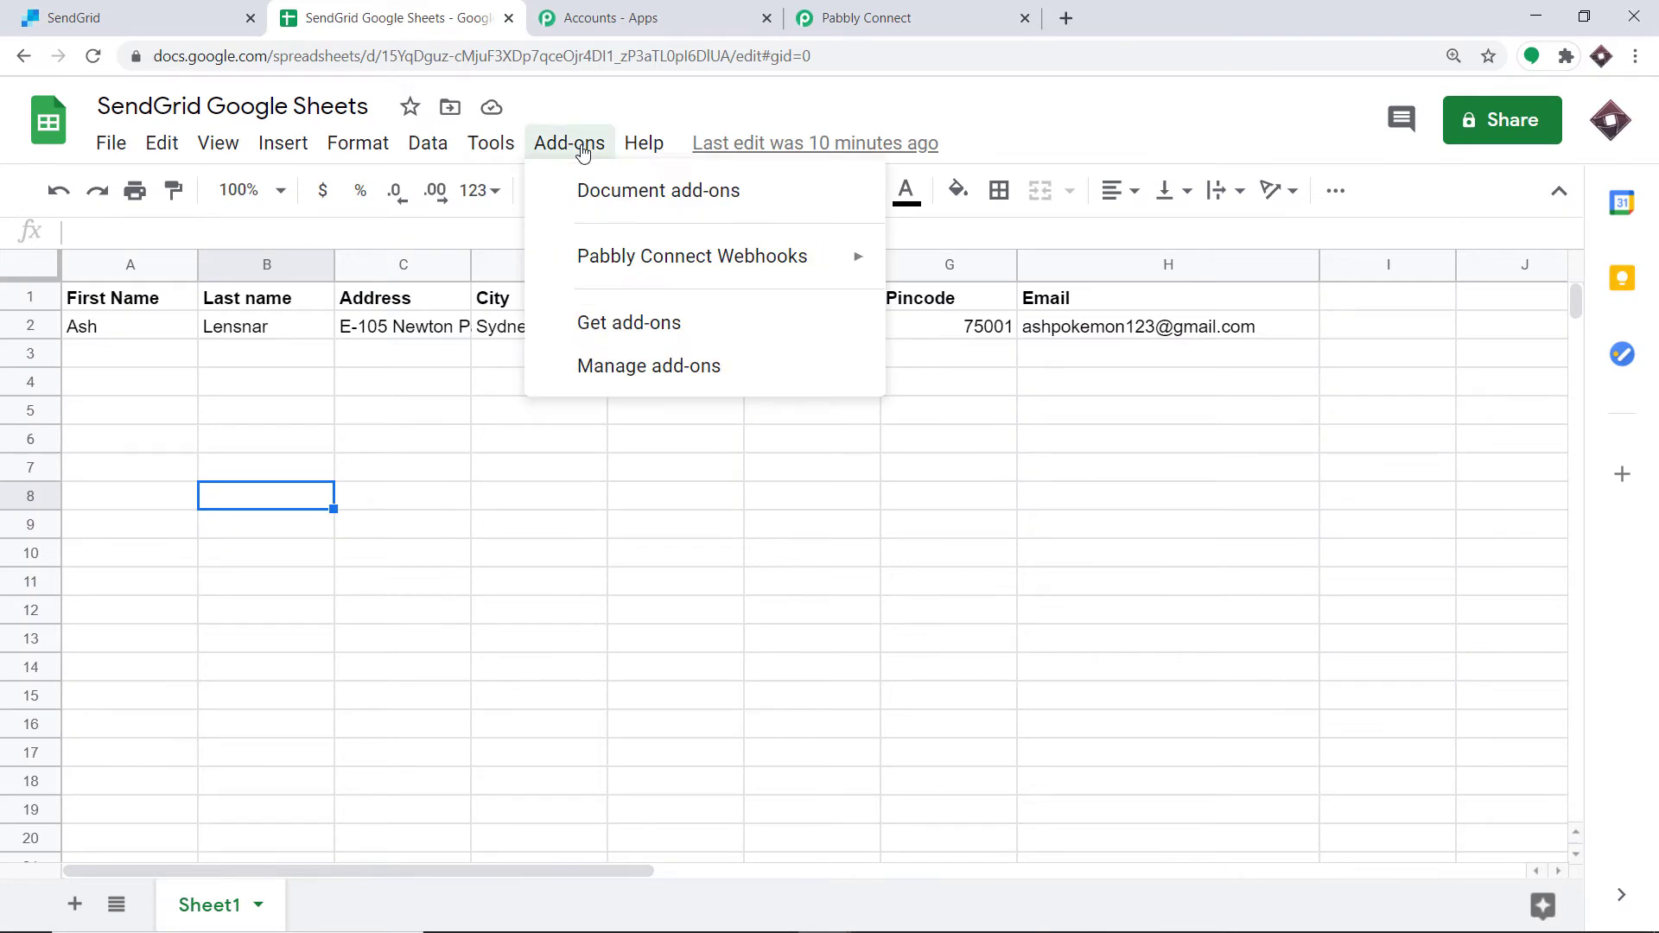
mouse_move(610, 261)
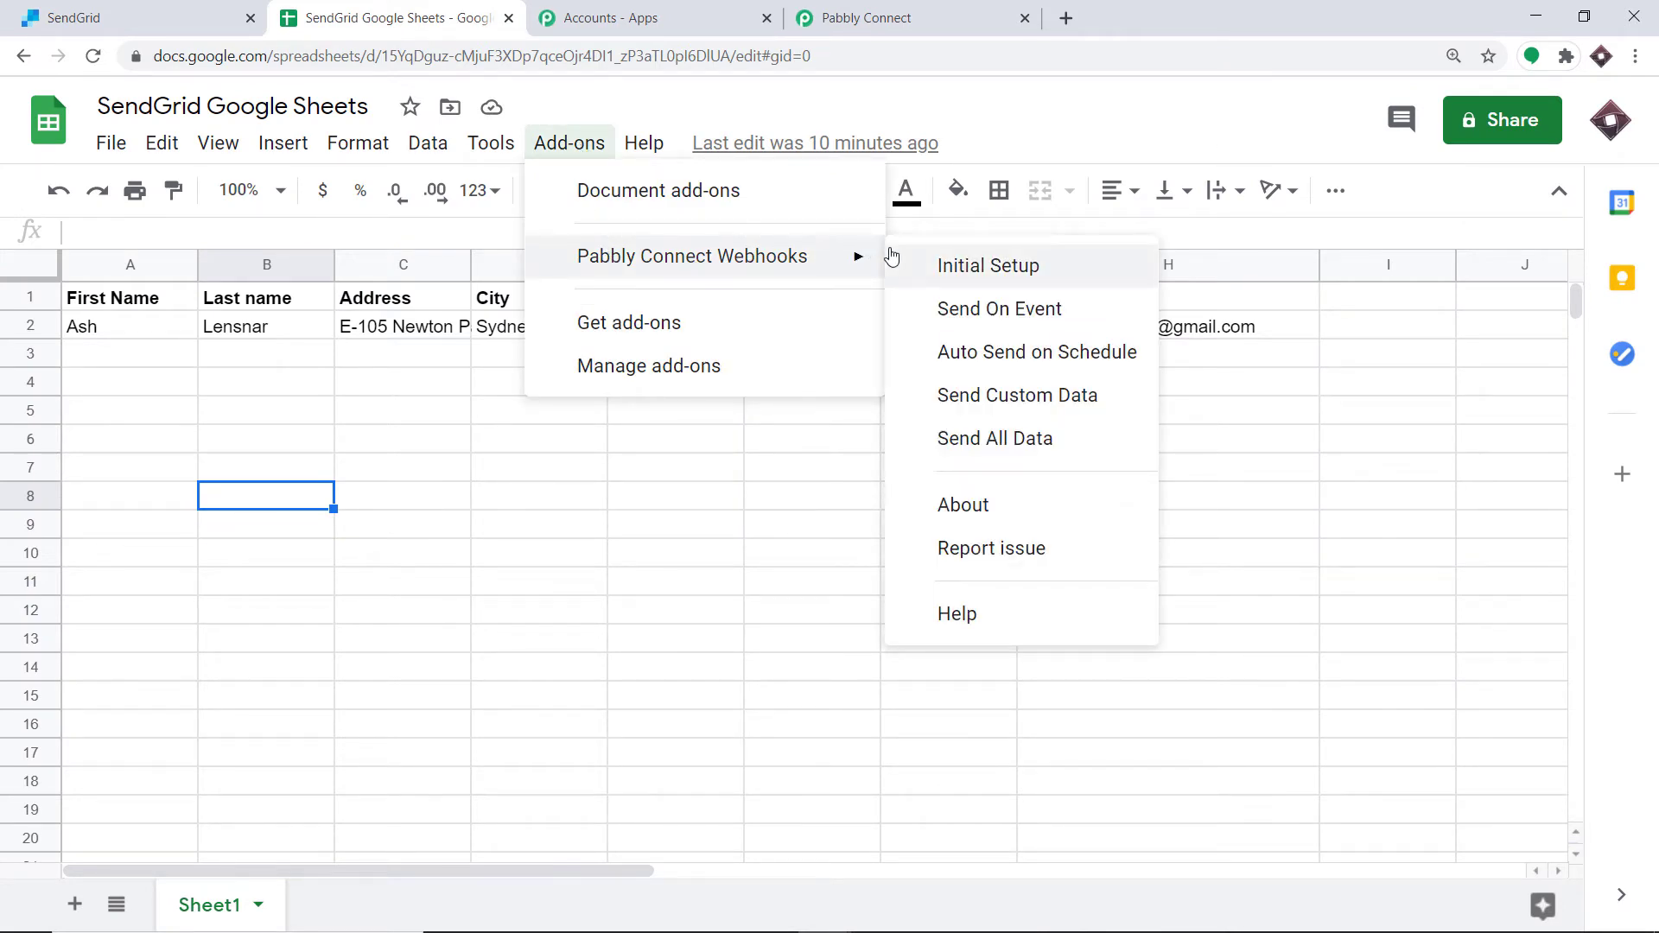
click(995, 272)
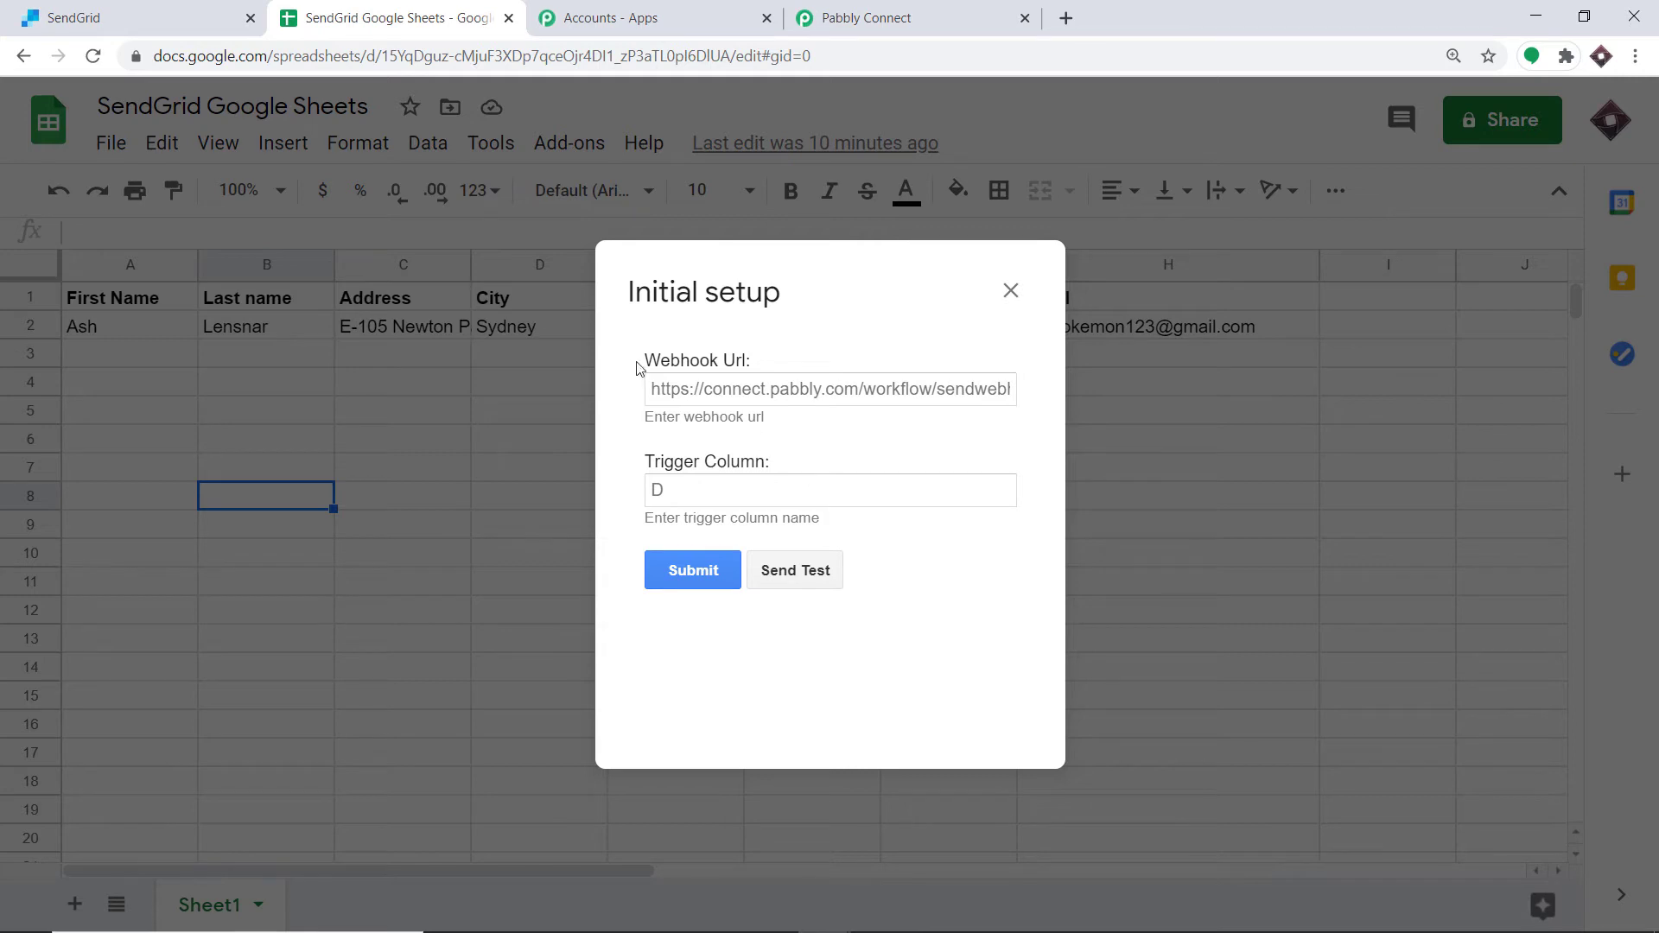
Step: Copy the workflow's webhook URL, paste it into the setup's Webhook Url field, and set the trigger column to H
click(891, 8)
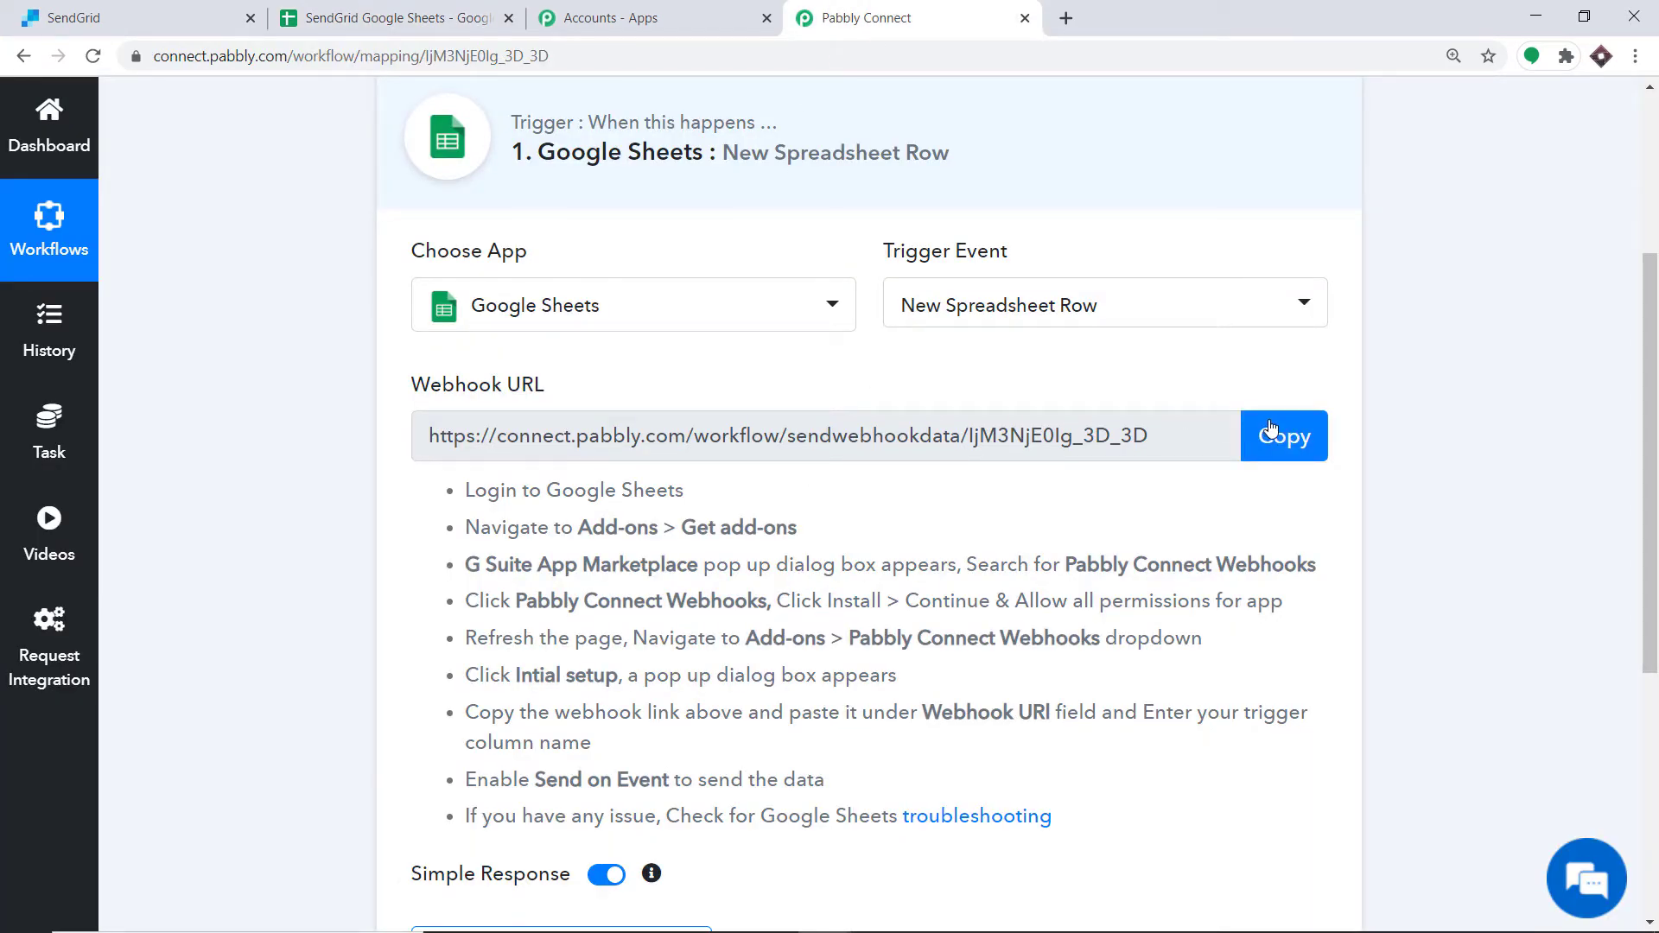
click(1292, 438)
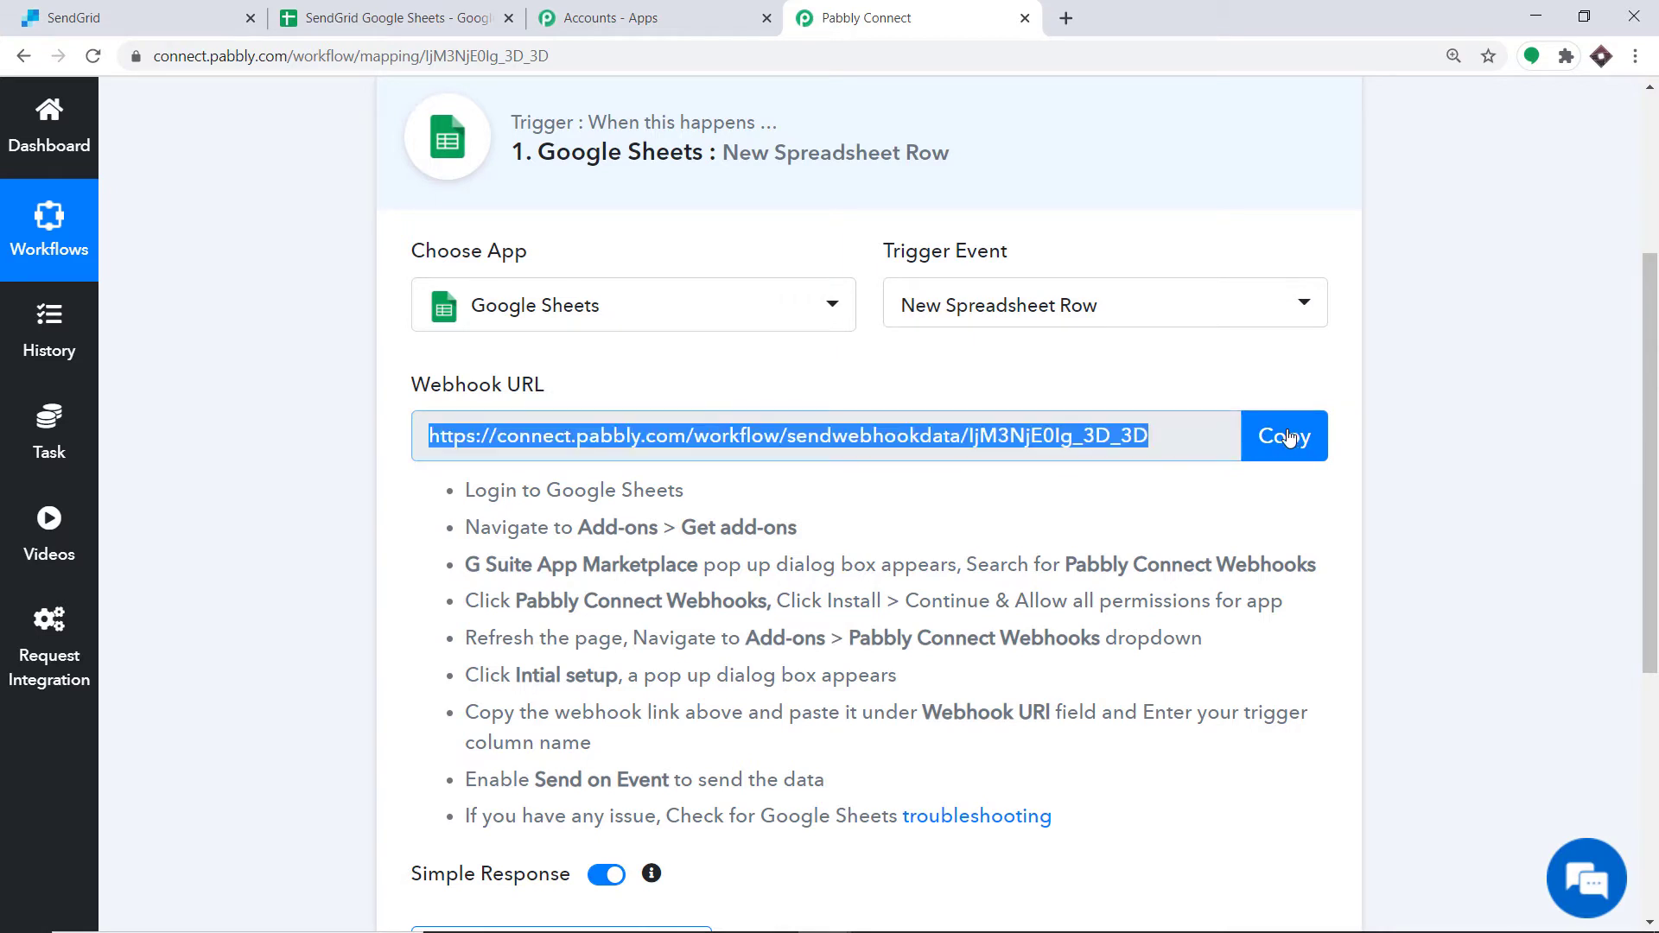
click(398, 18)
right_click(670, 382)
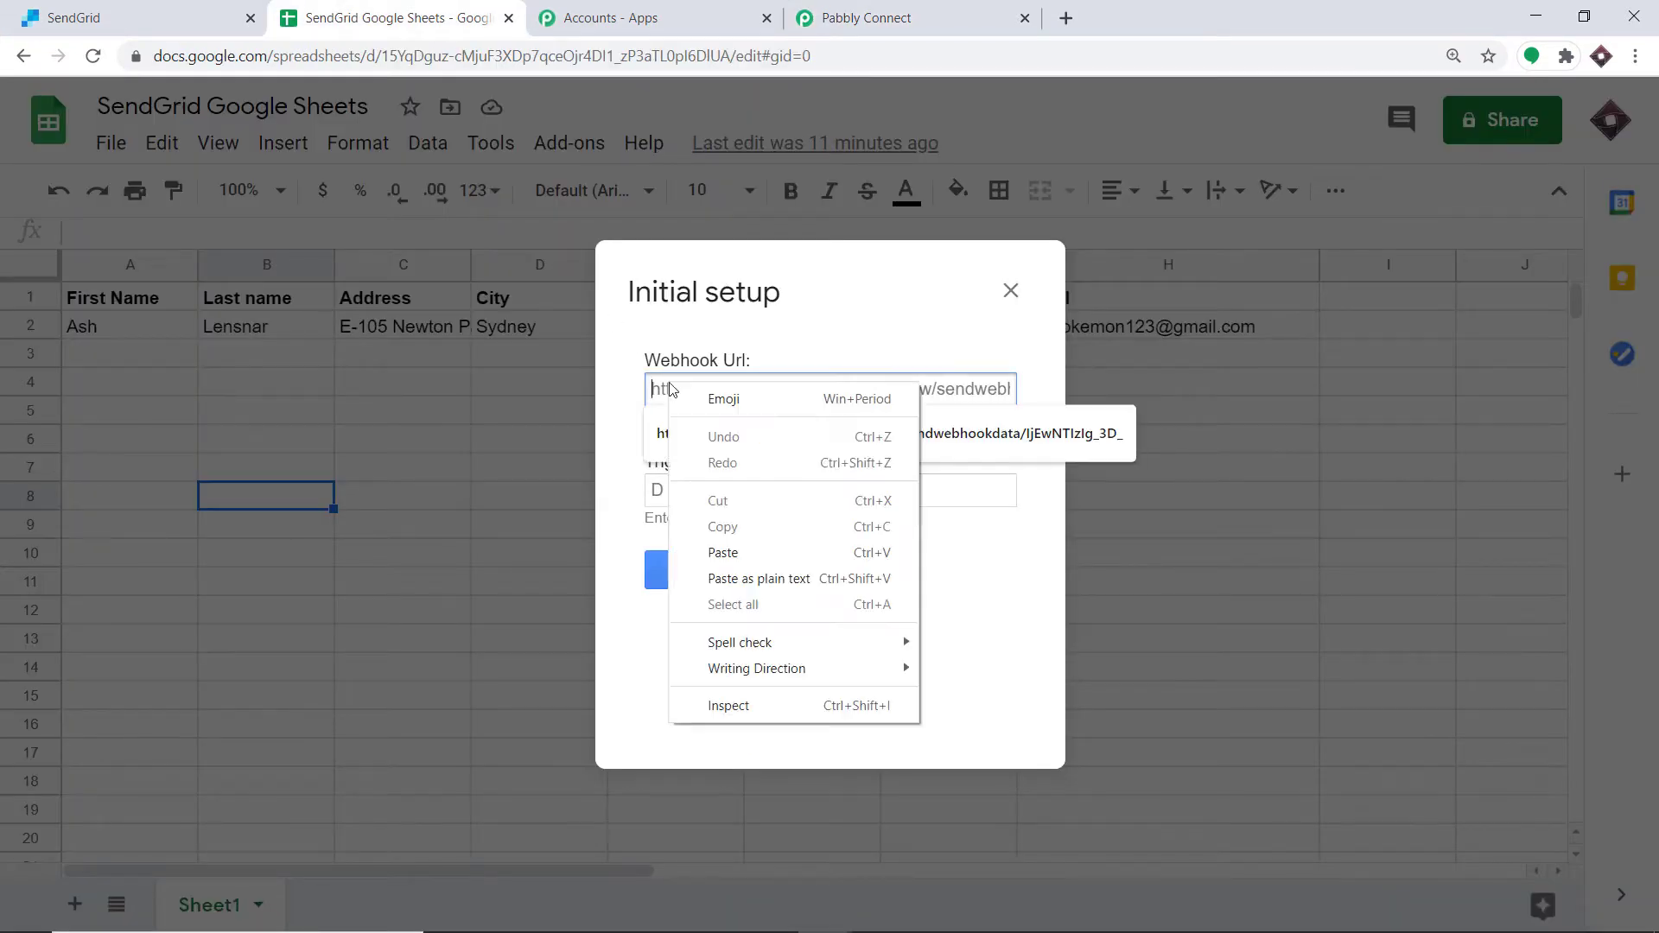
click(733, 552)
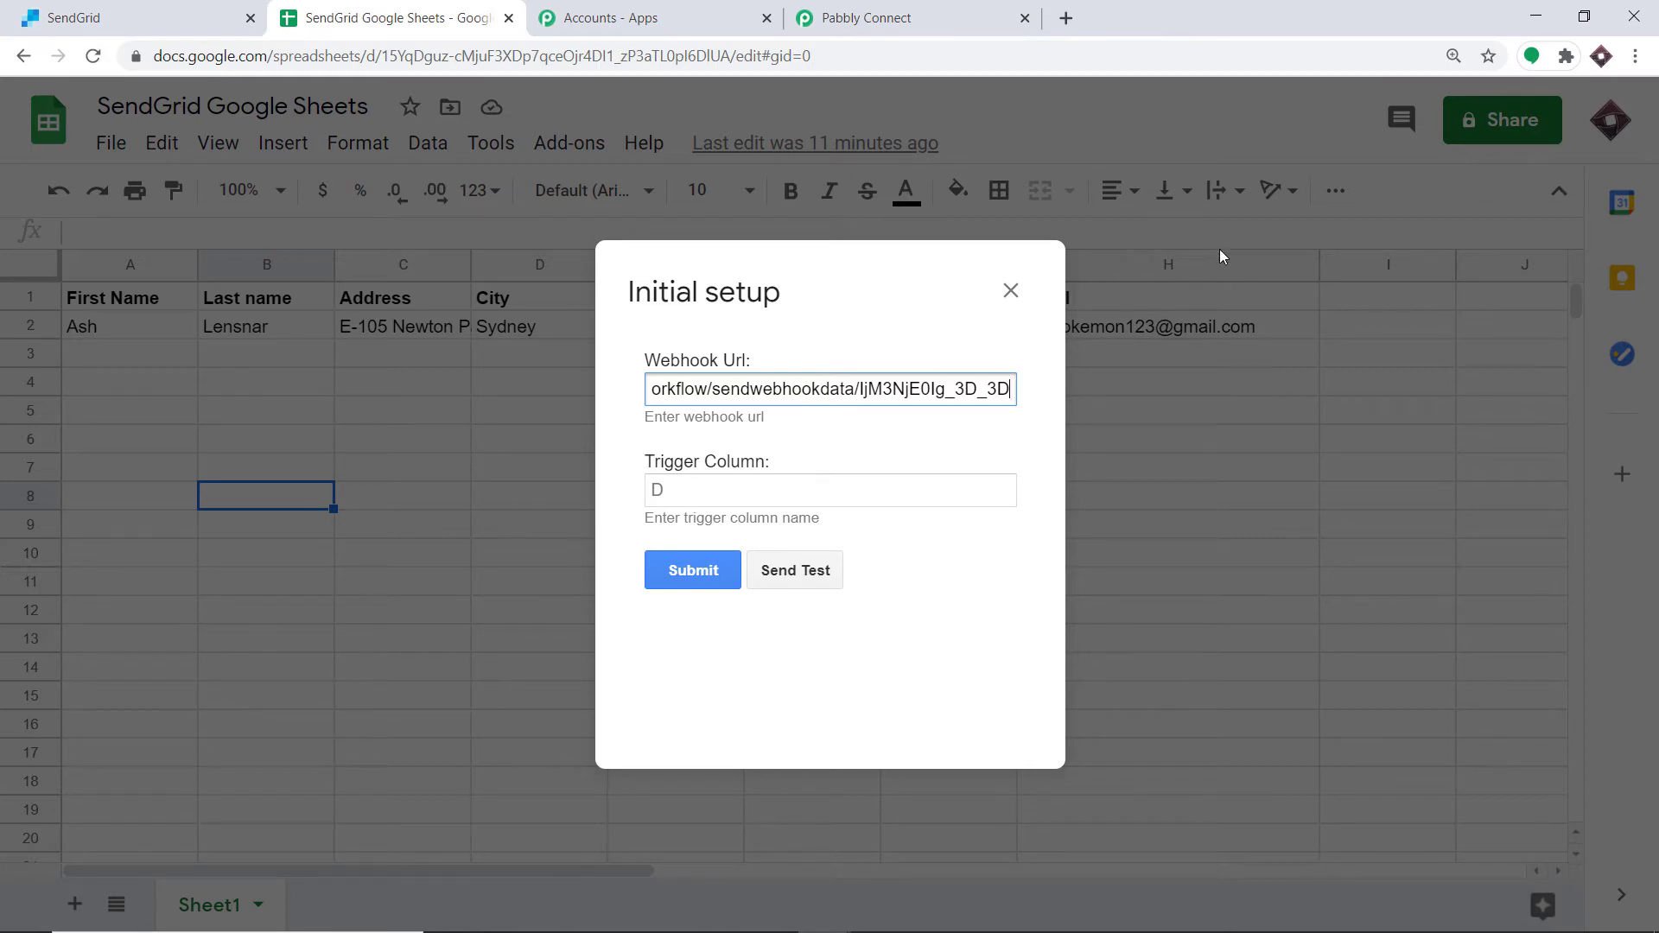
click(759, 494)
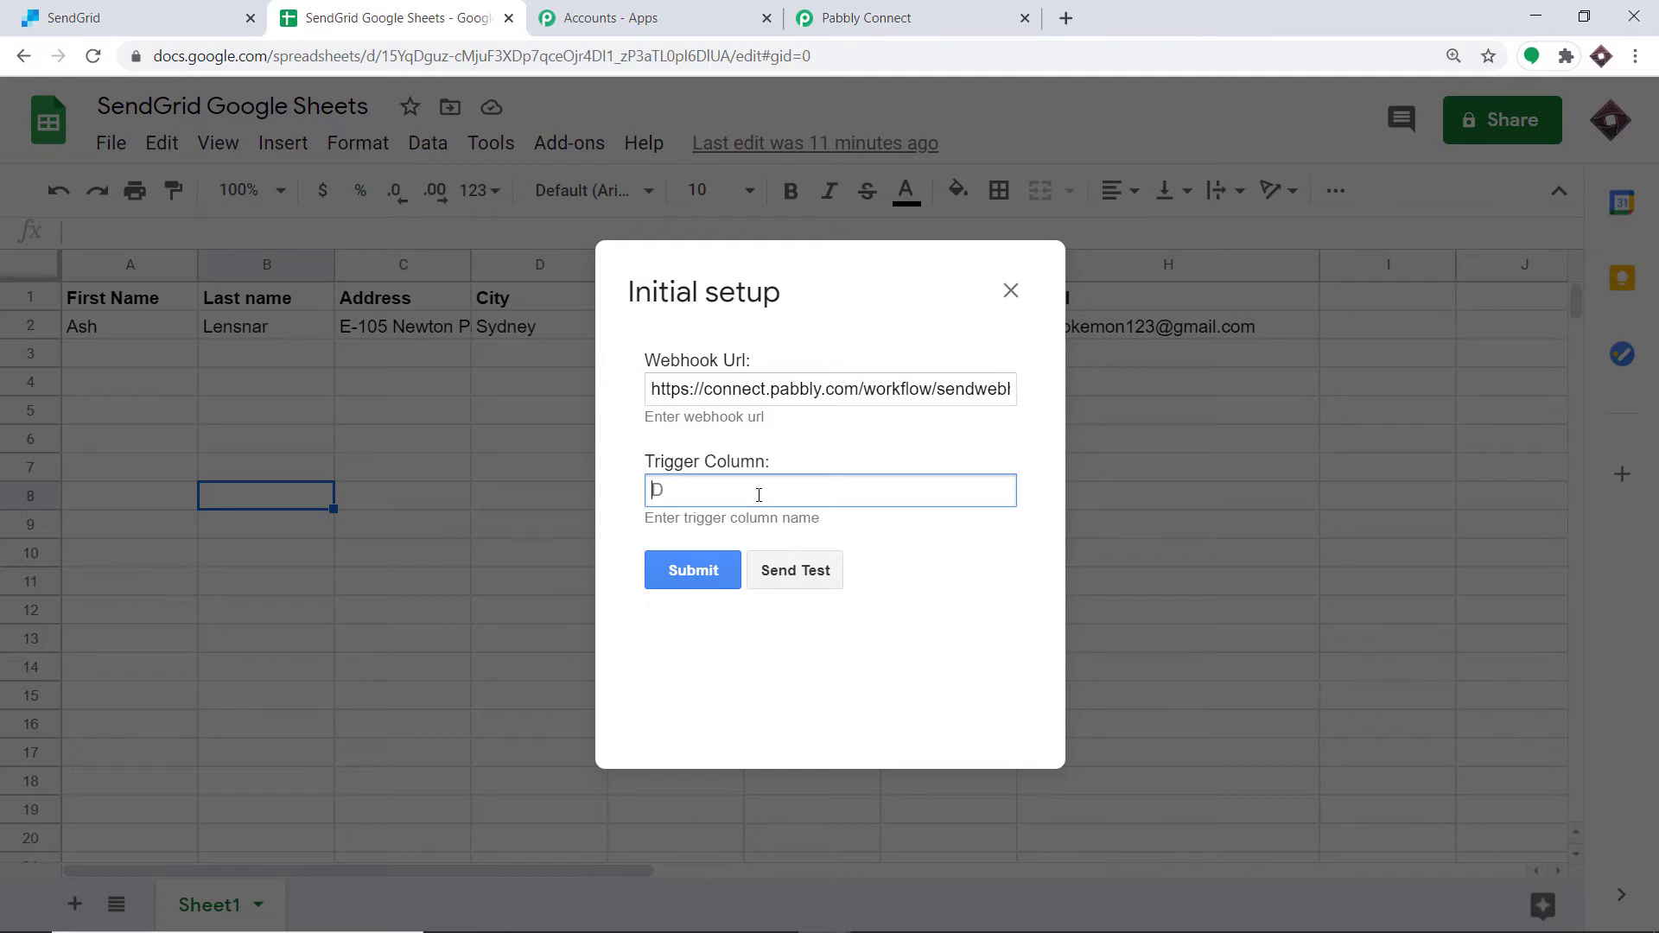
text(H)
Step: Start capturing the webhook response for the Google Sheets trigger in the workflow
click(864, 17)
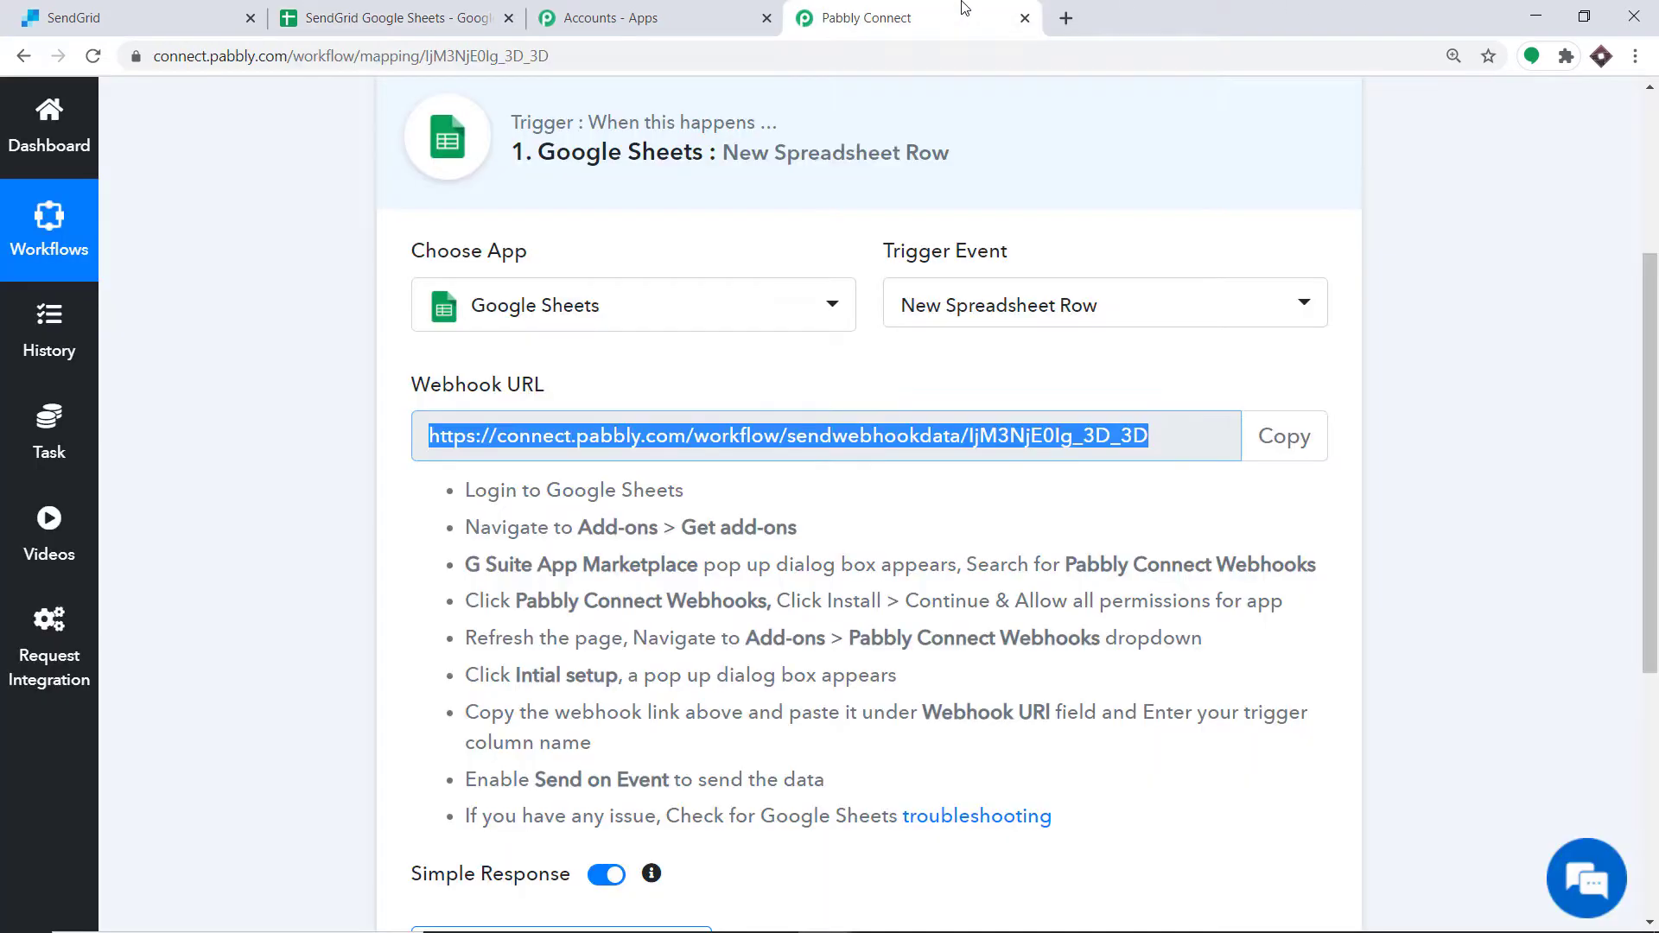
scroll(1204, 352, down, 5)
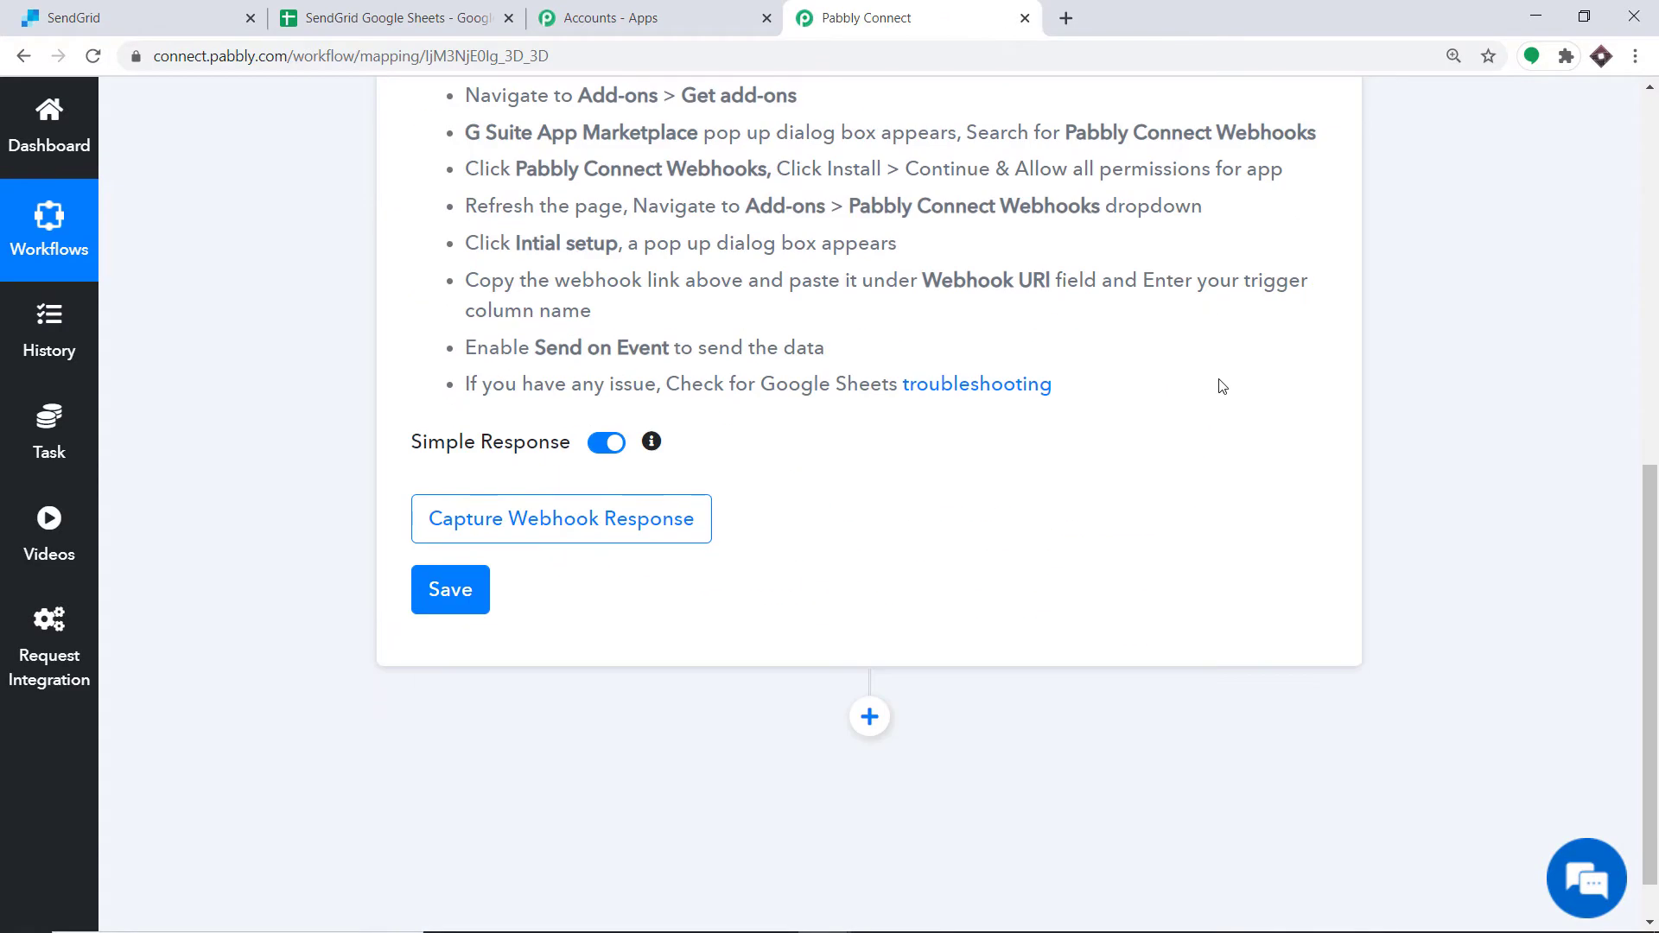
click(460, 523)
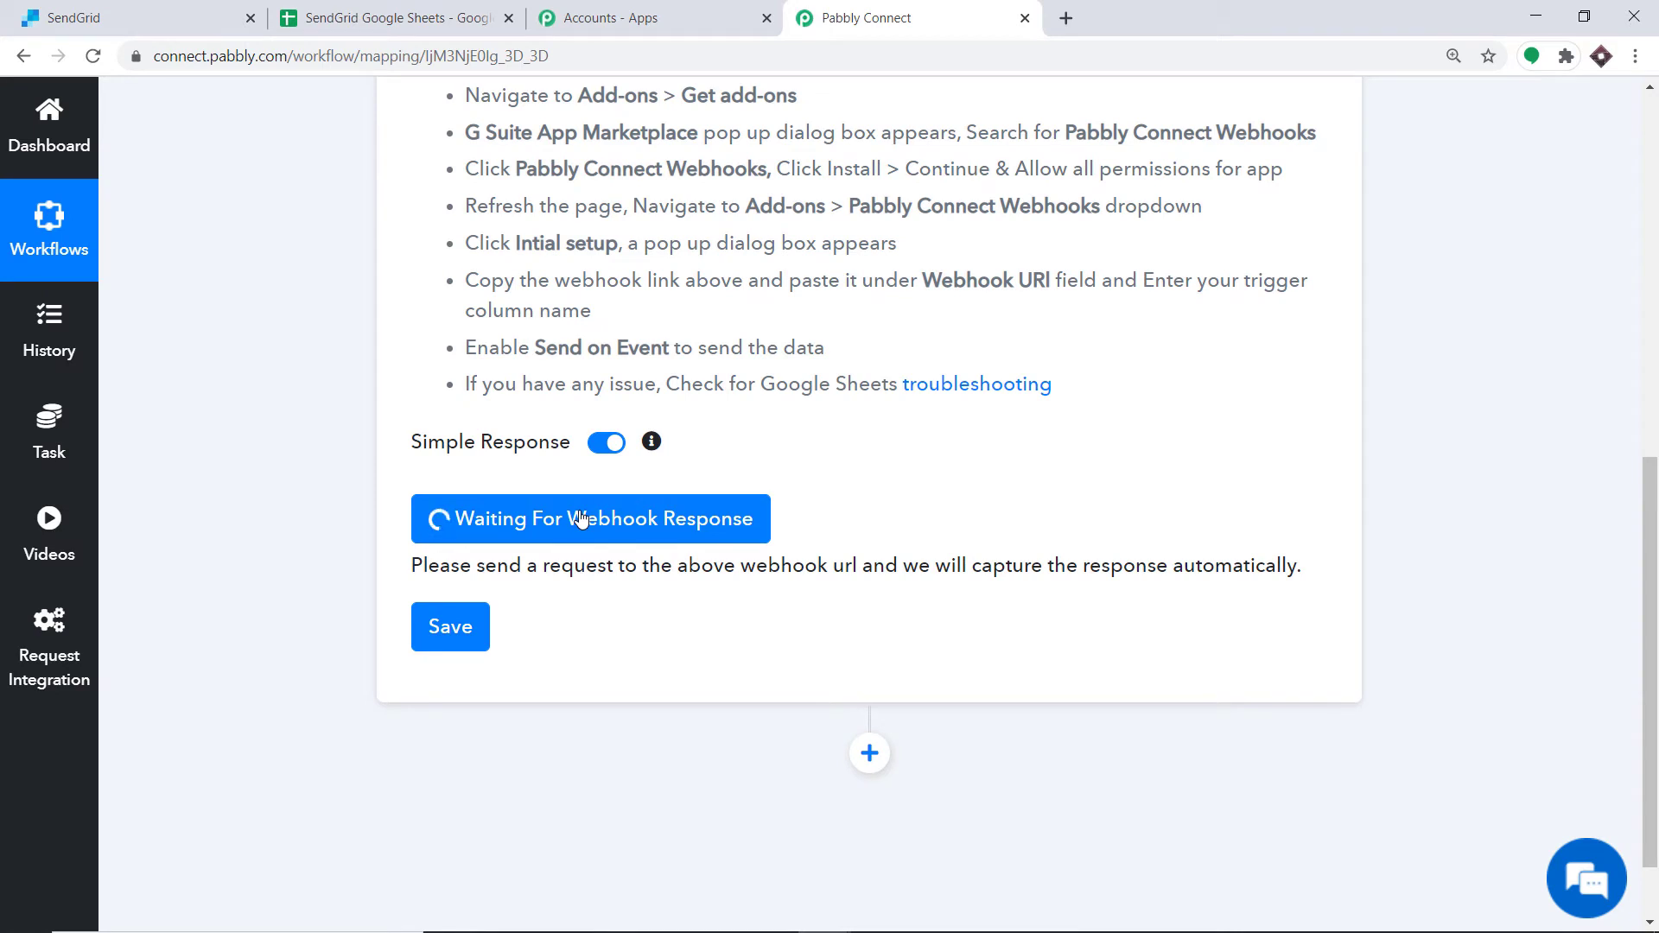
Step: Send test data from the spreadsheet's Initial setup dialog and review the captured webhook response fields in the workflow
click(385, 7)
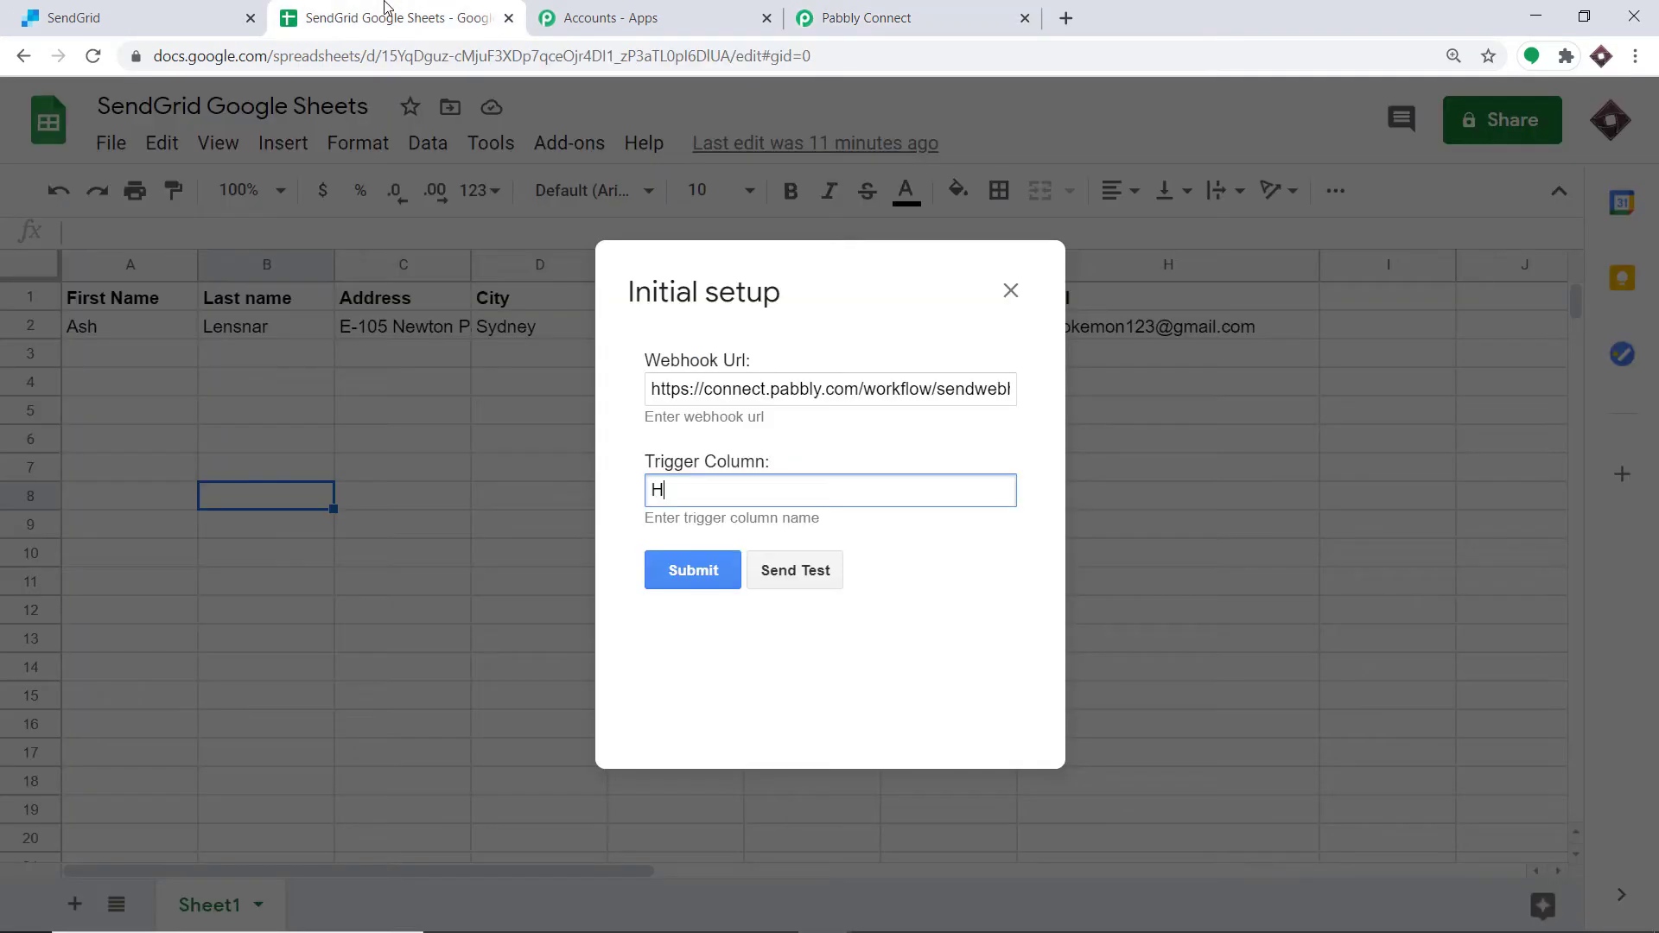
click(795, 574)
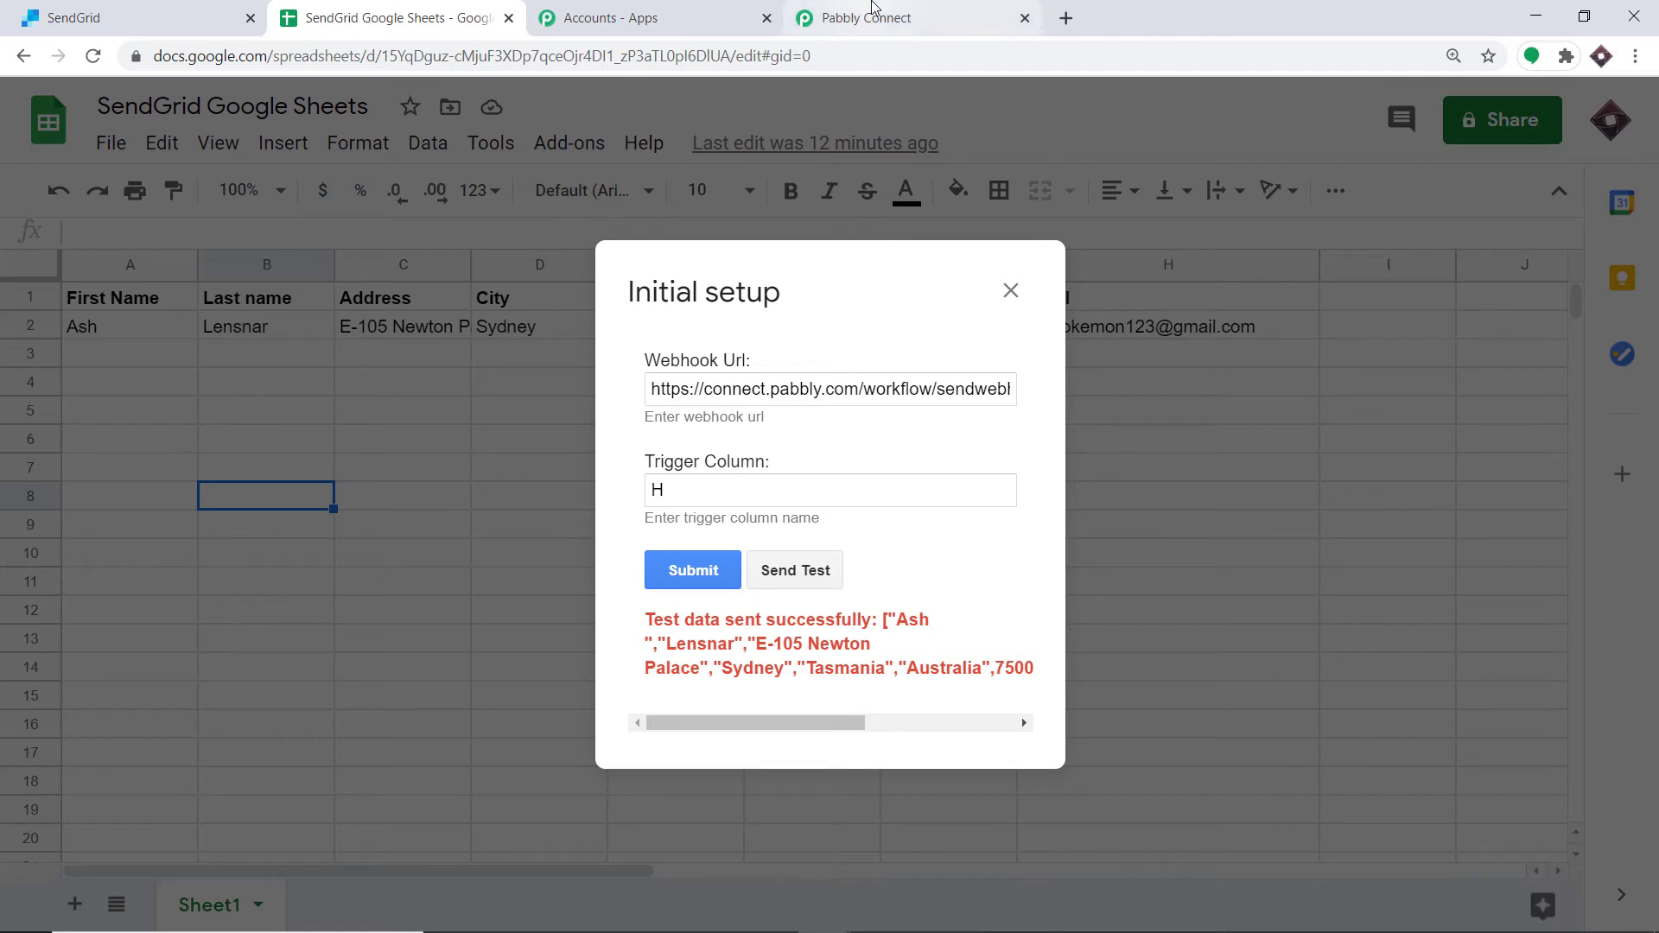
click(873, 9)
scroll(857, 379, down, 4)
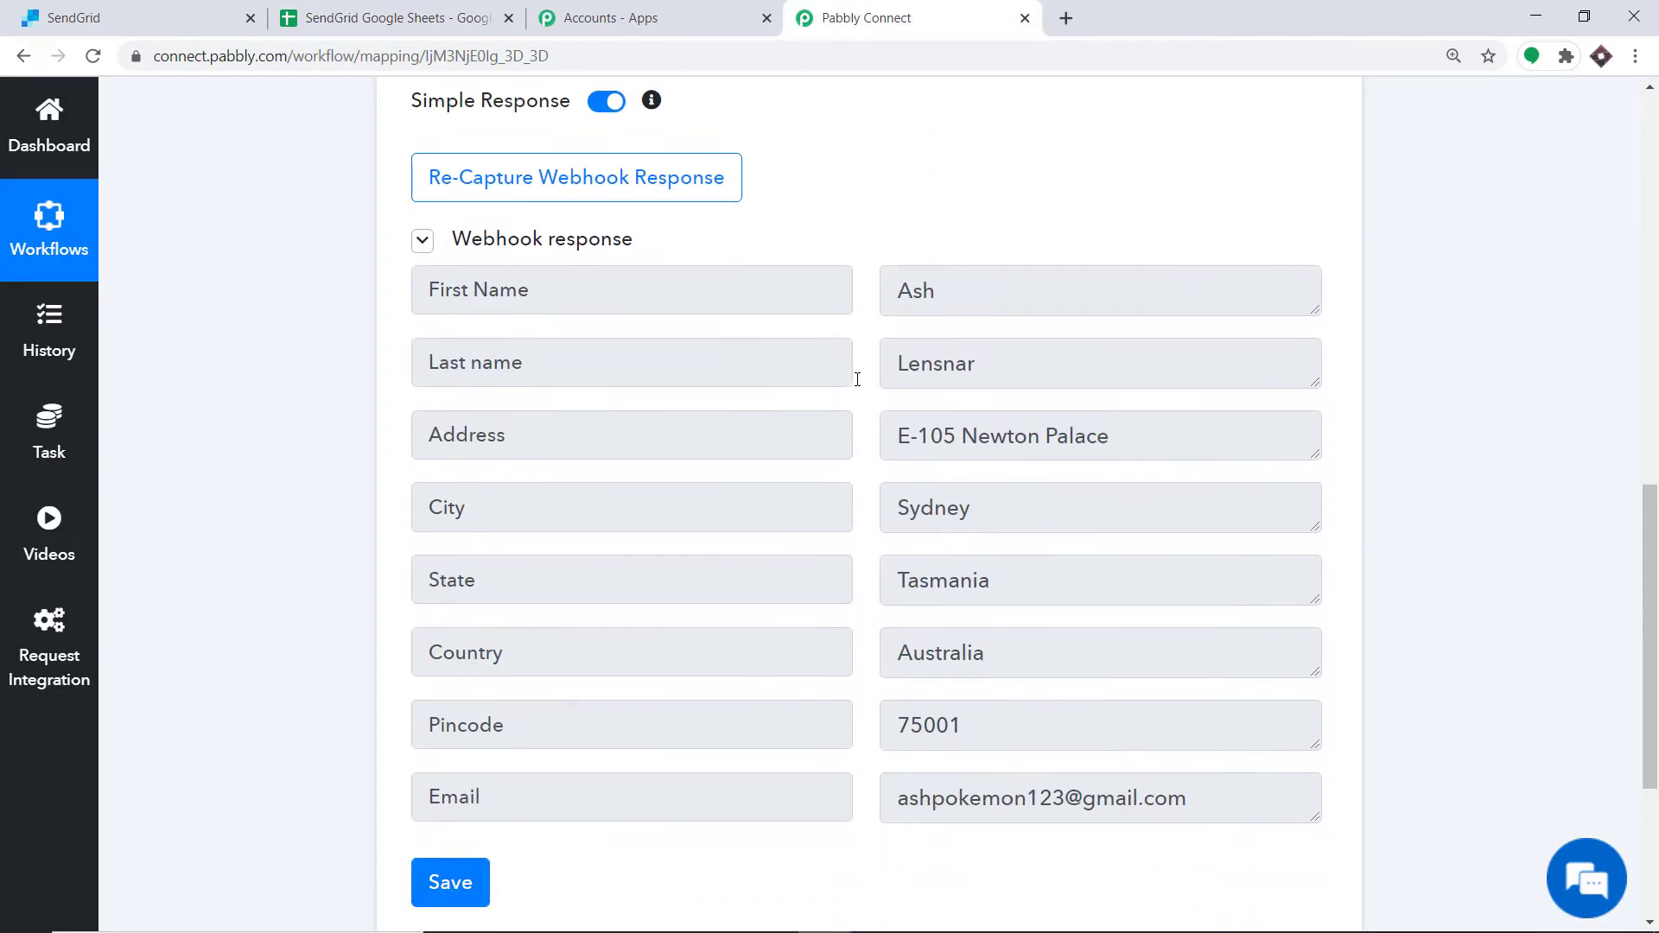
scroll(857, 380, down, 1)
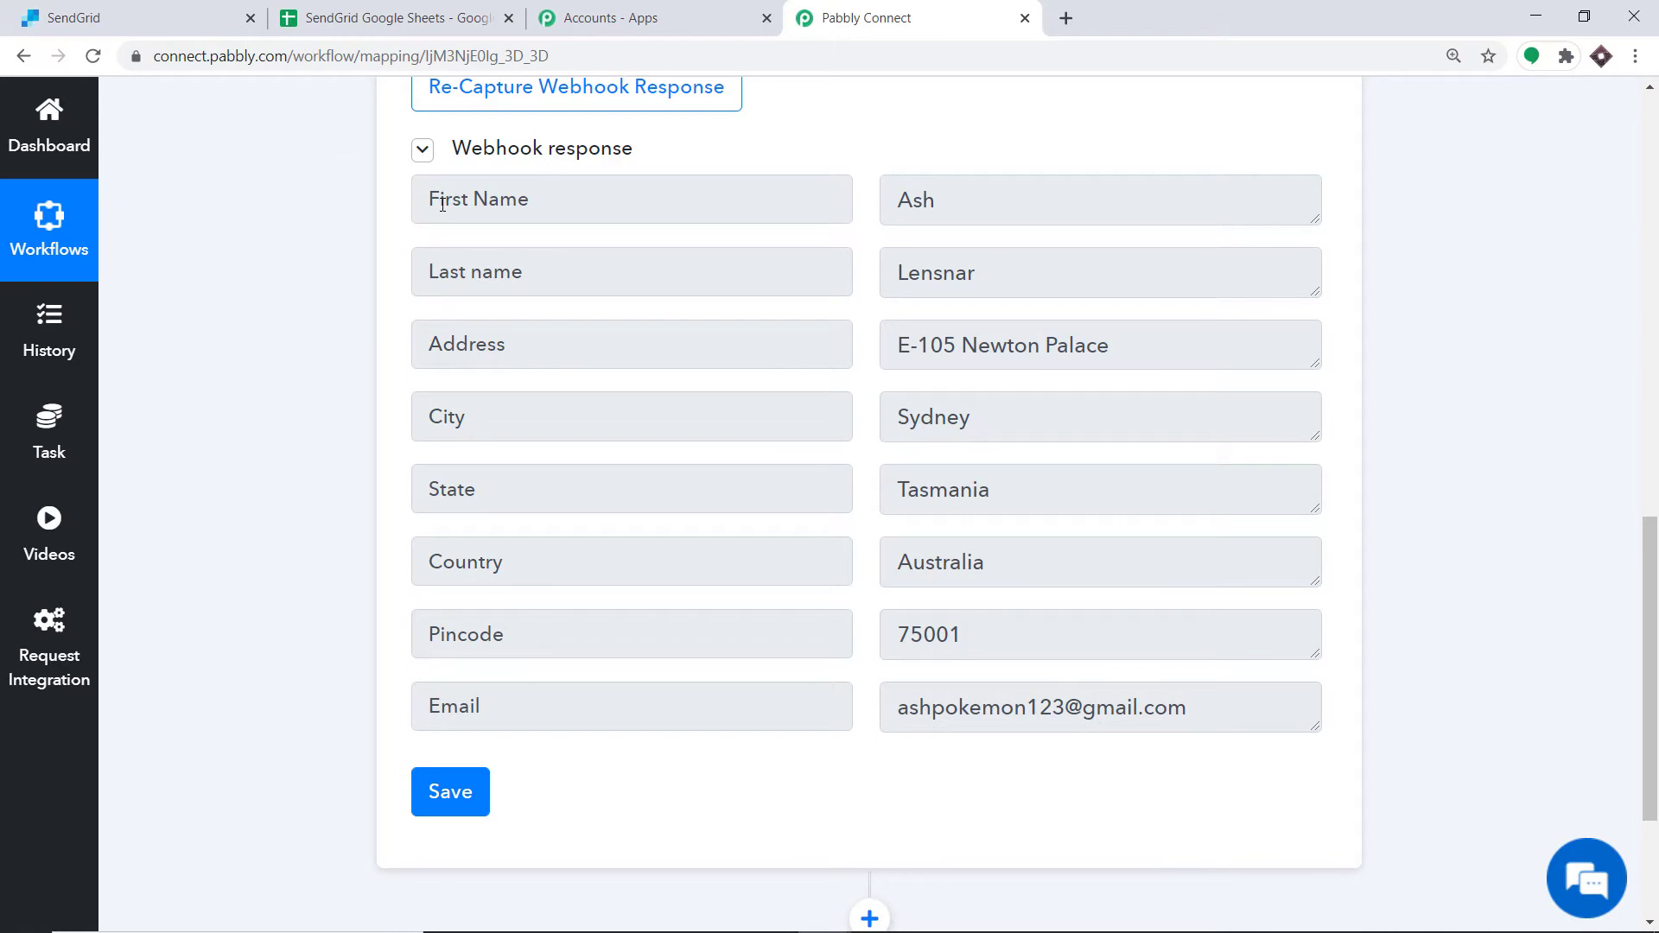
click(328, 13)
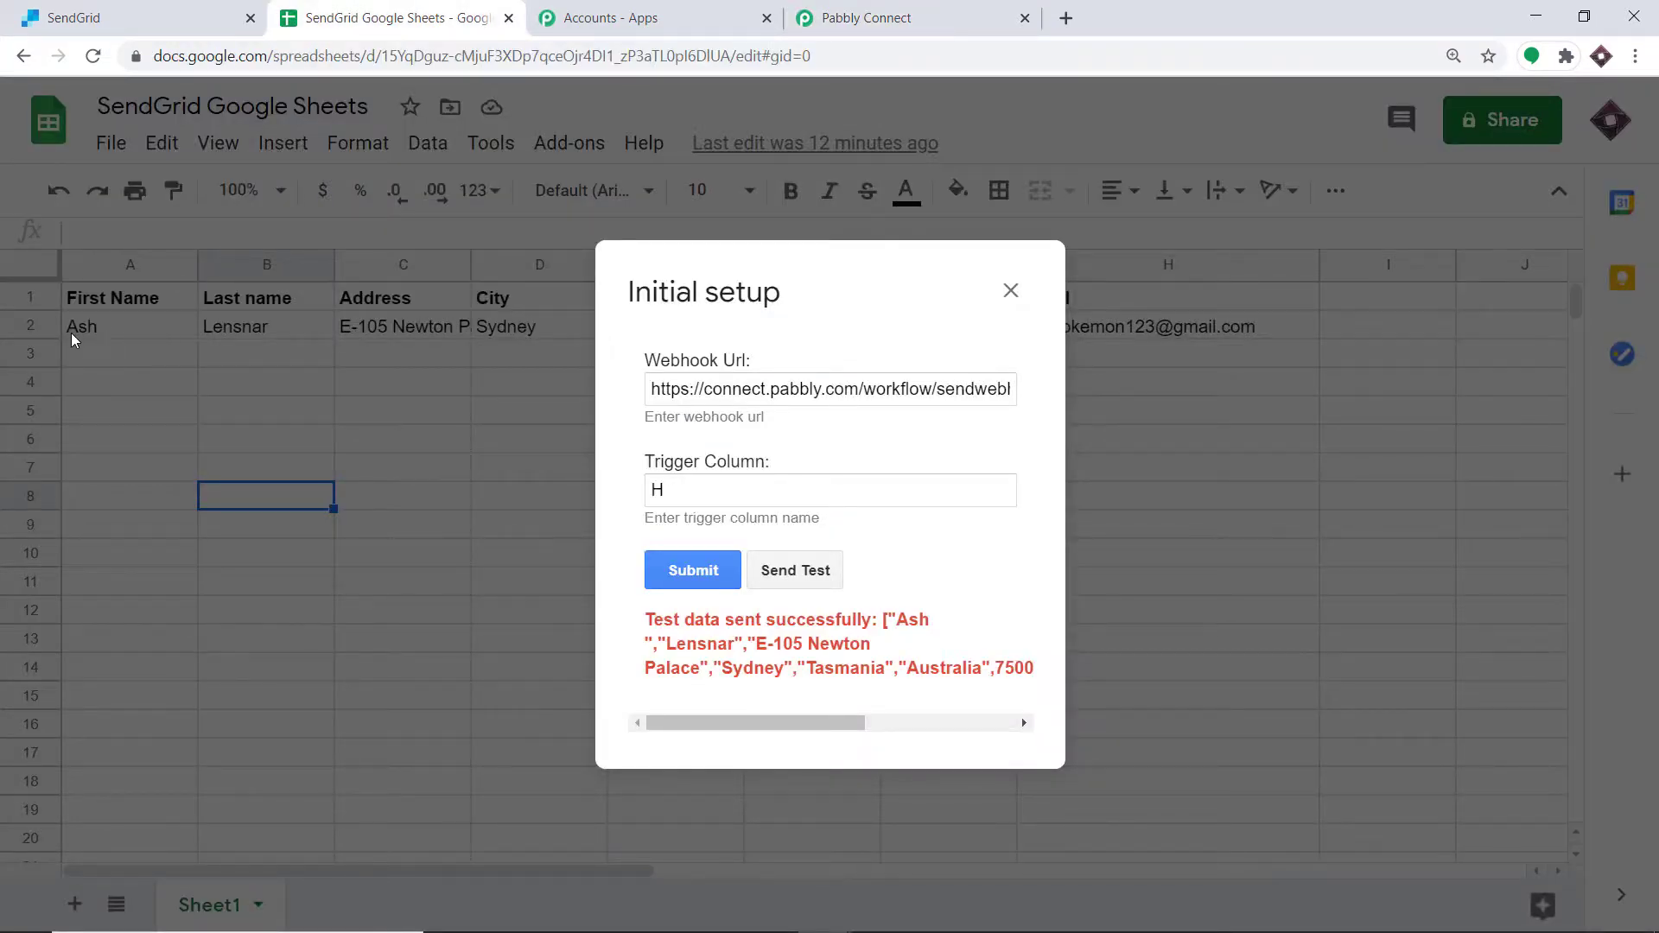
click(843, 10)
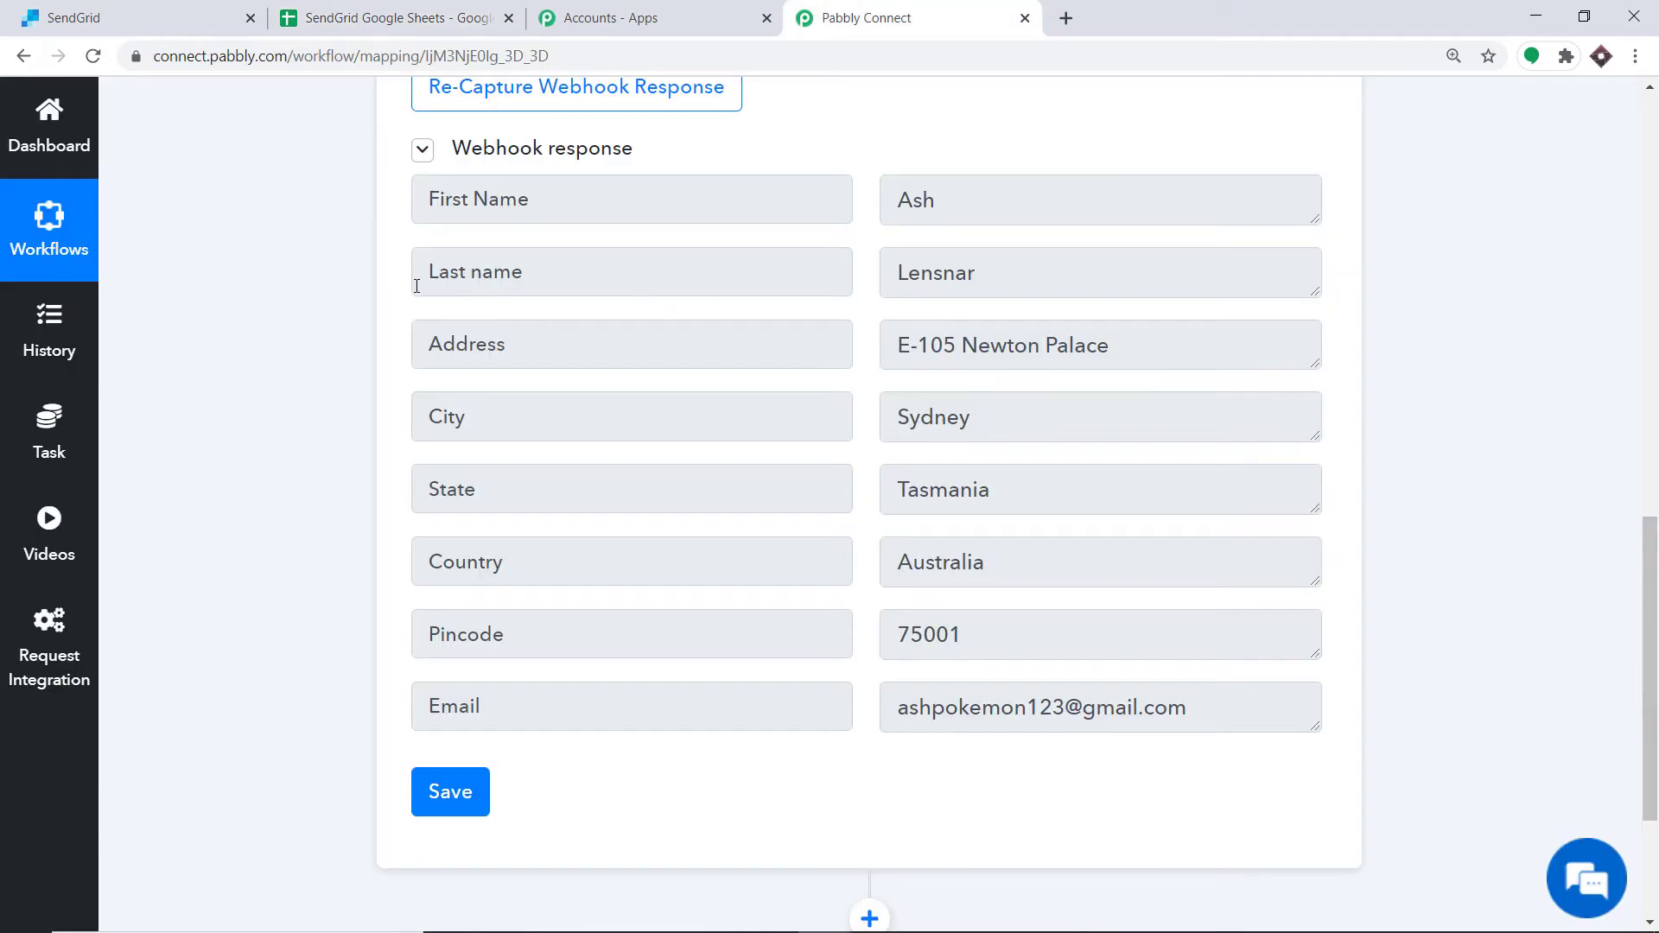
Step: Compare the captured webhook response fields in the workflow with the spreadsheet's row data
click(290, 7)
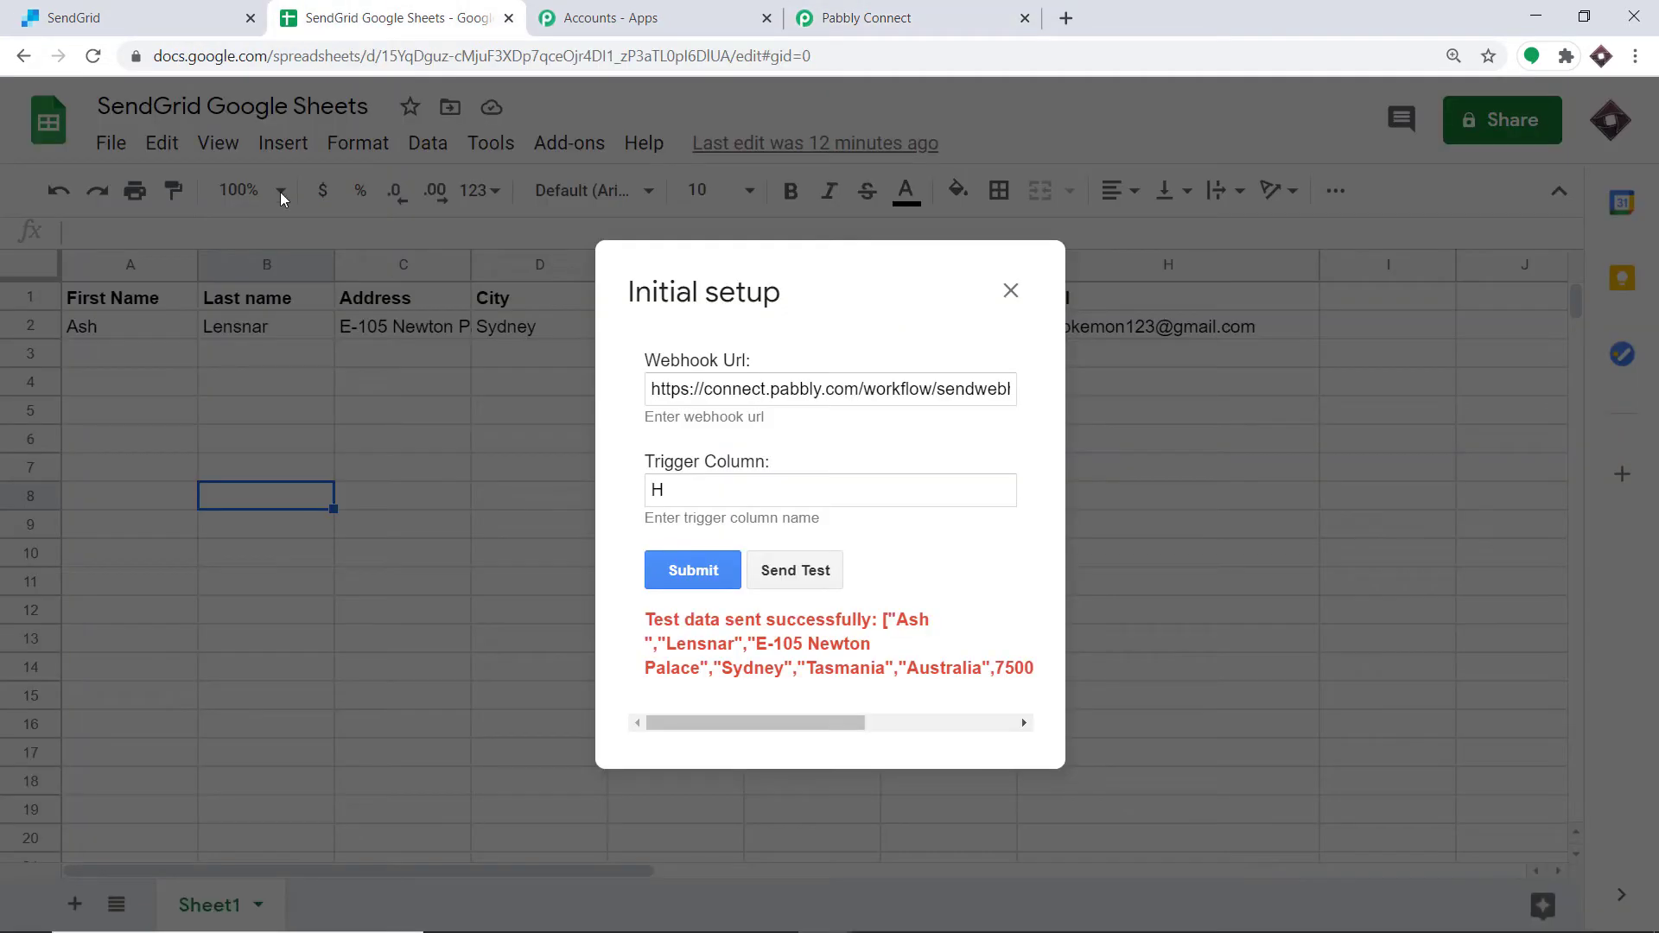
click(890, 10)
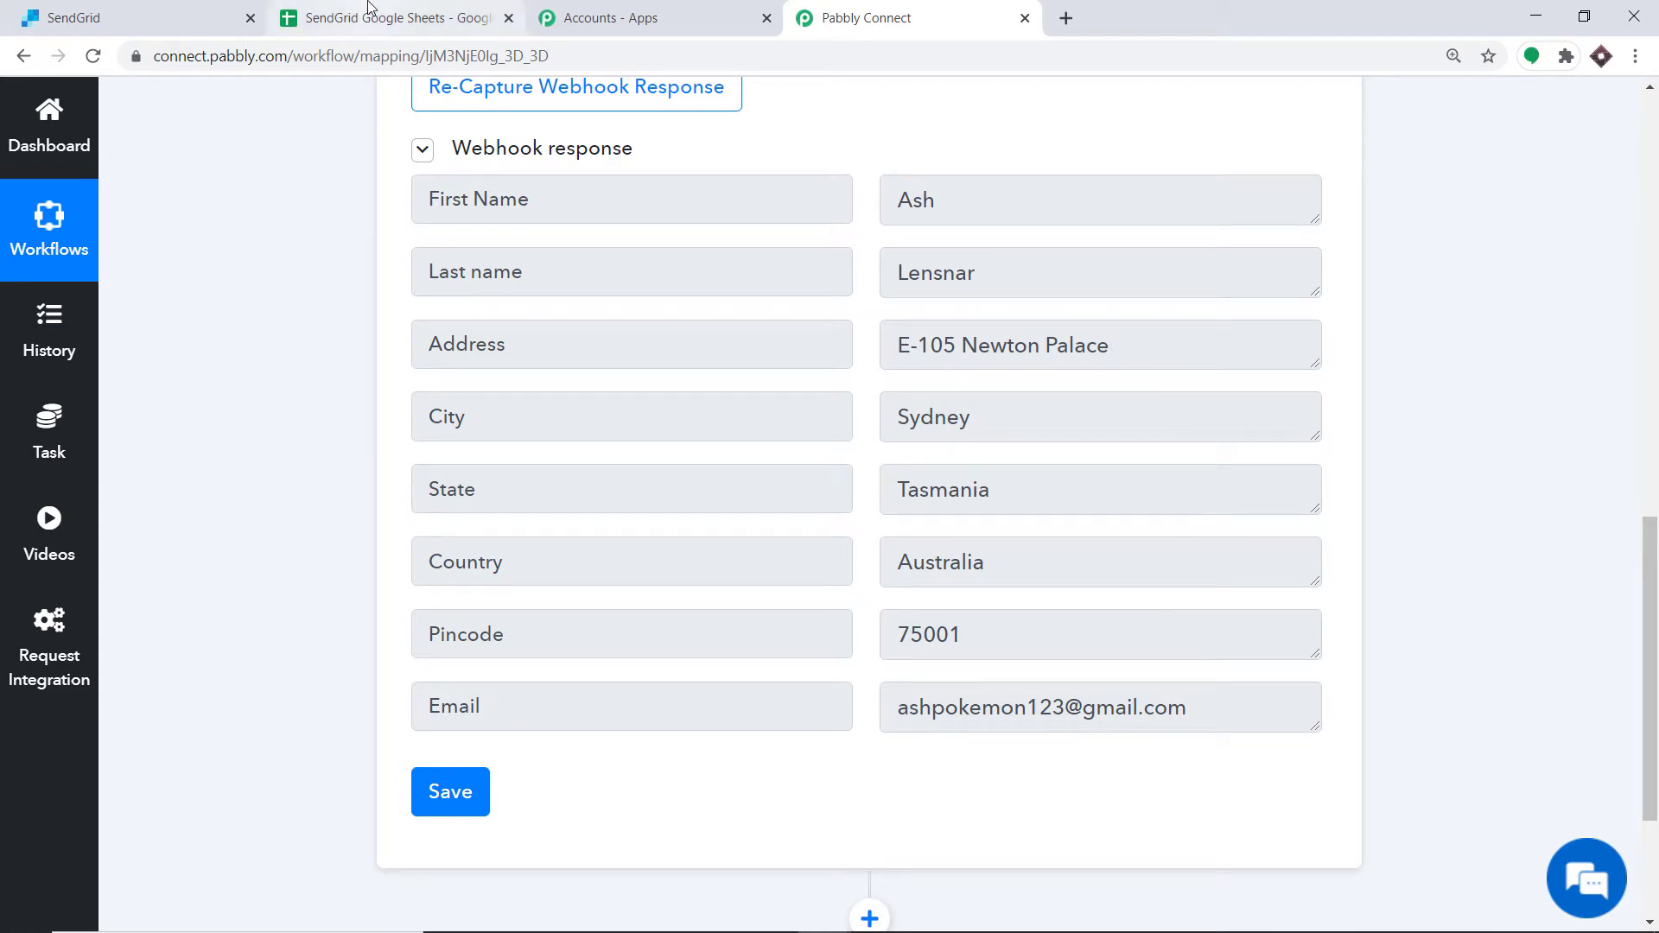
click(389, 18)
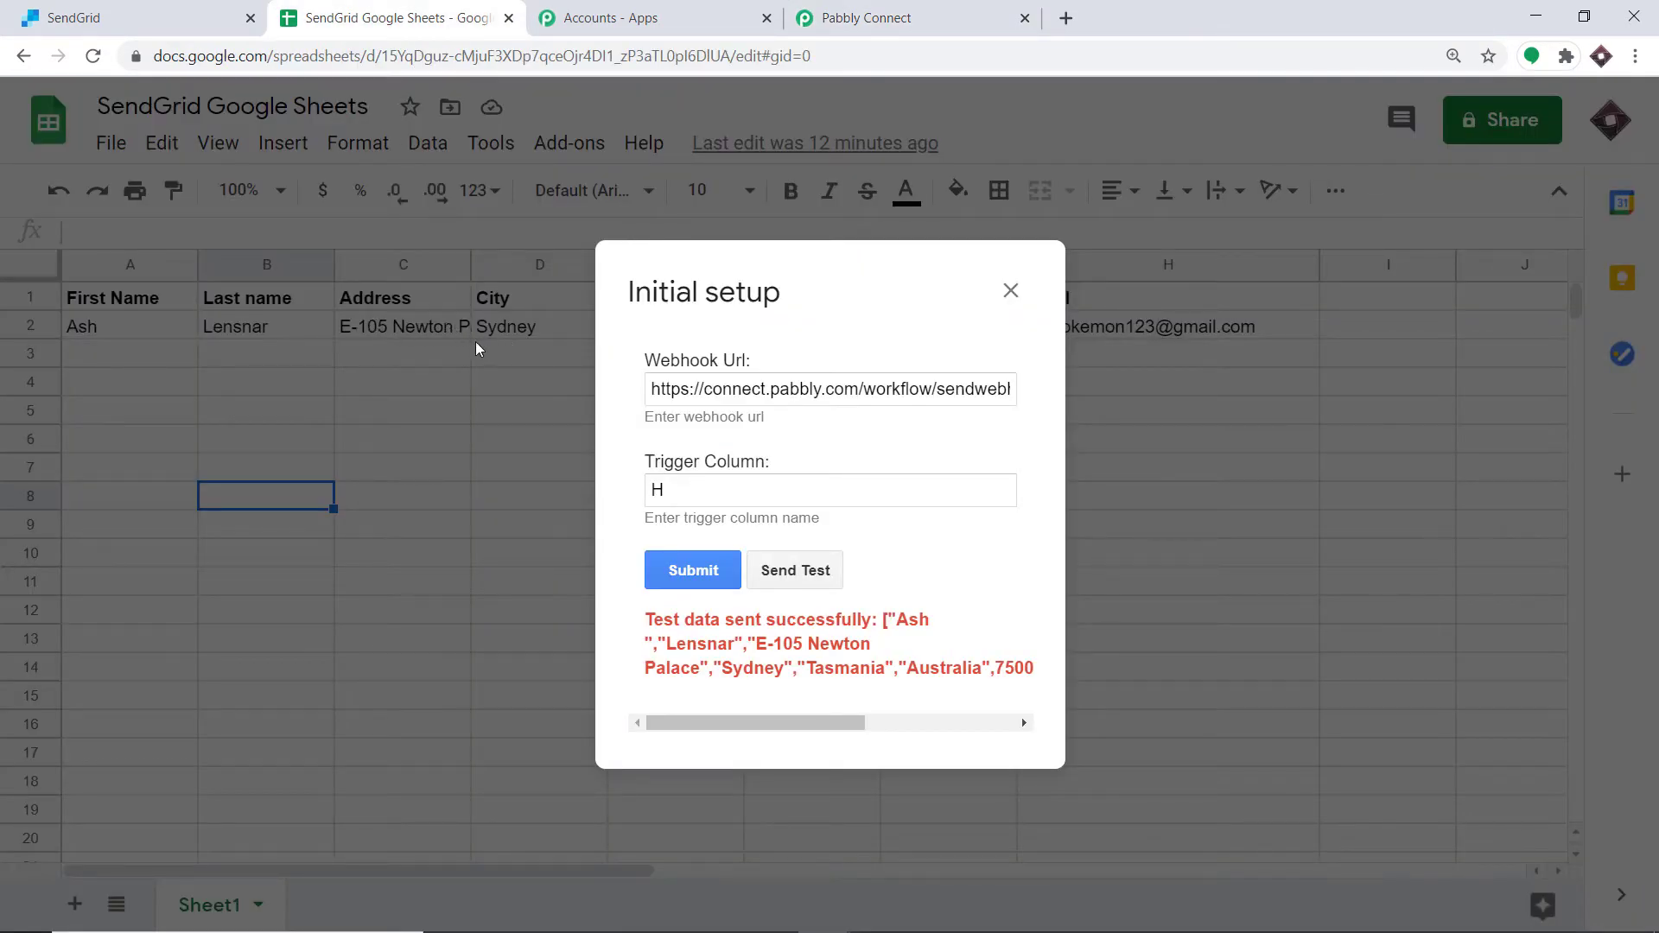
click(931, 11)
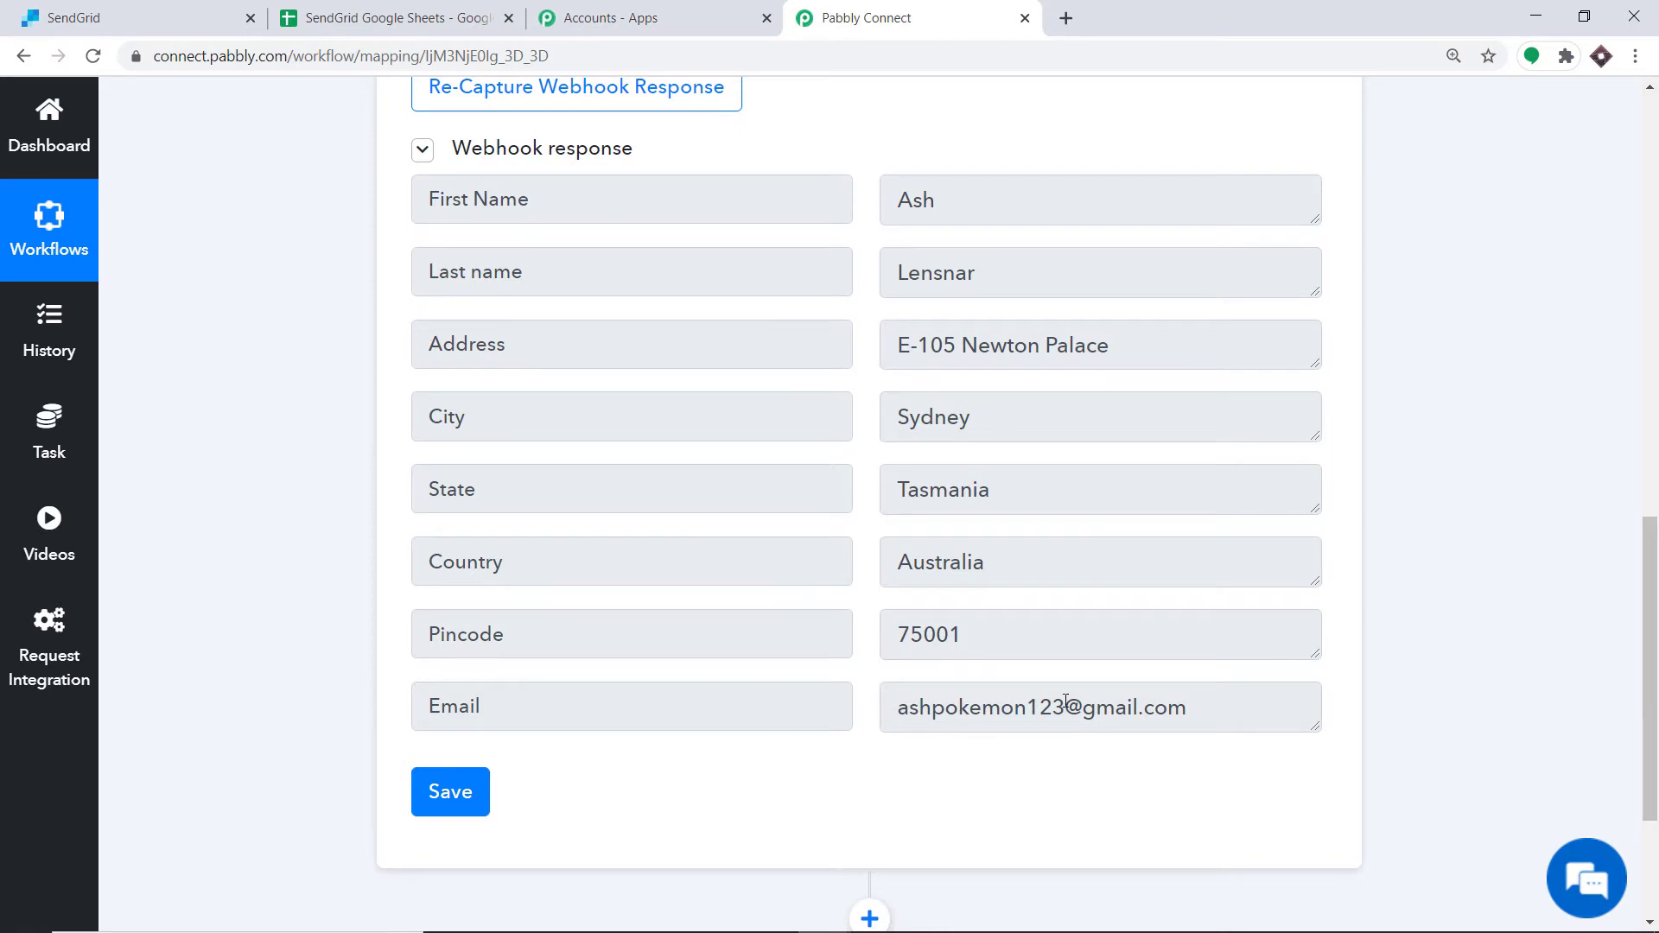
click(471, 12)
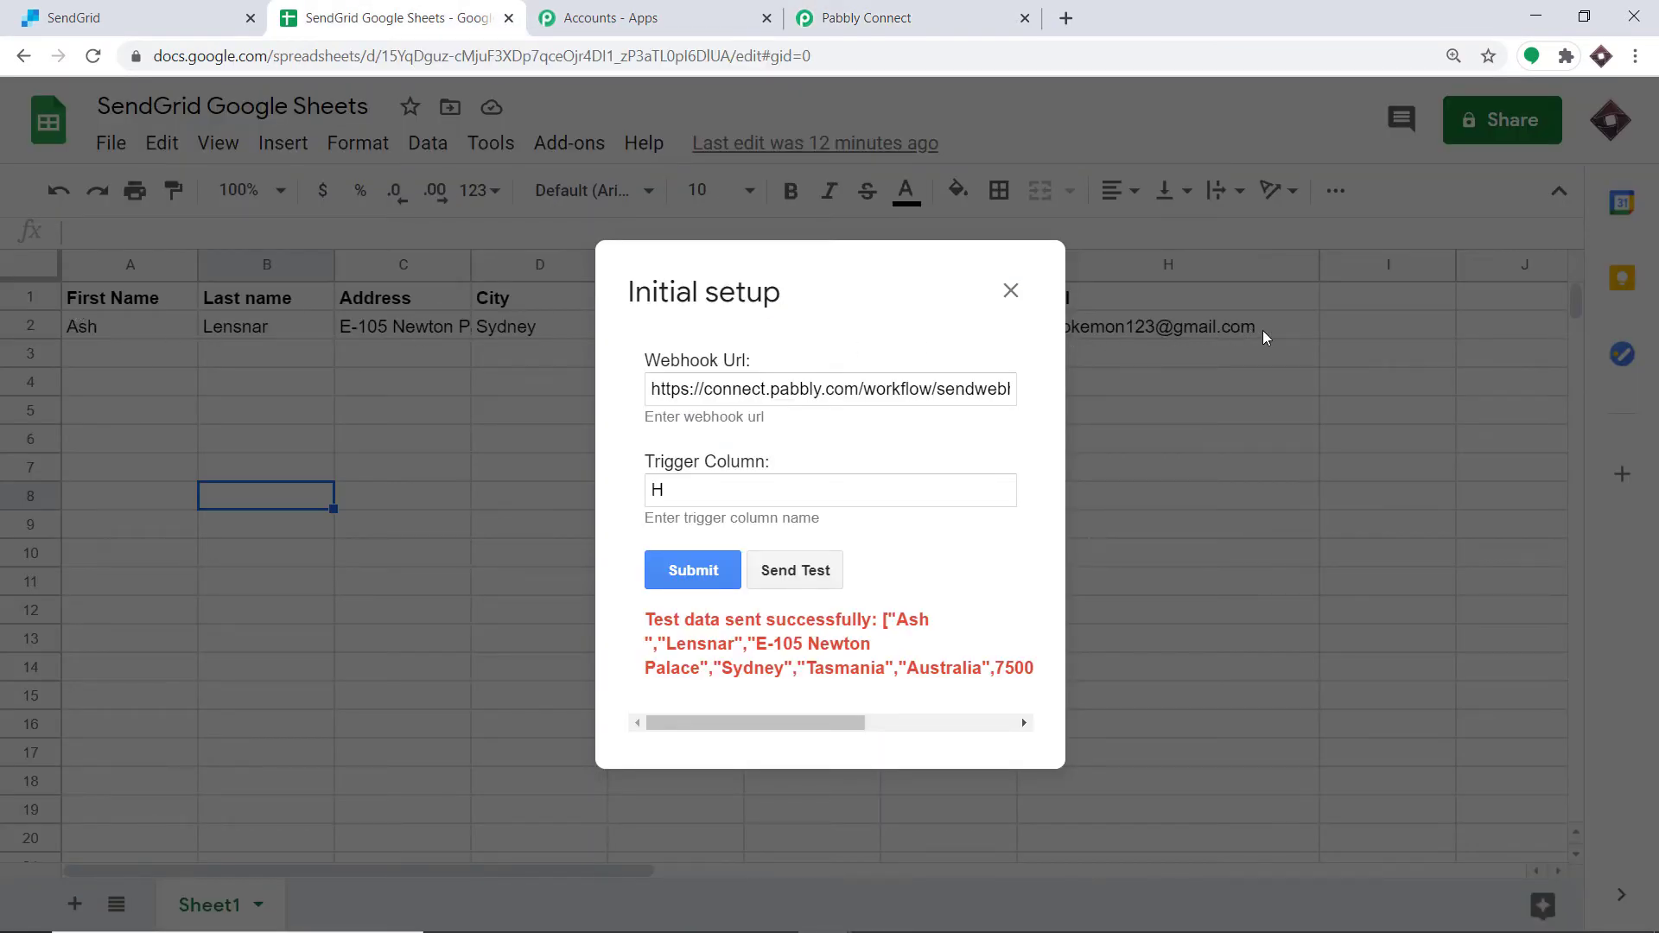
click(933, 7)
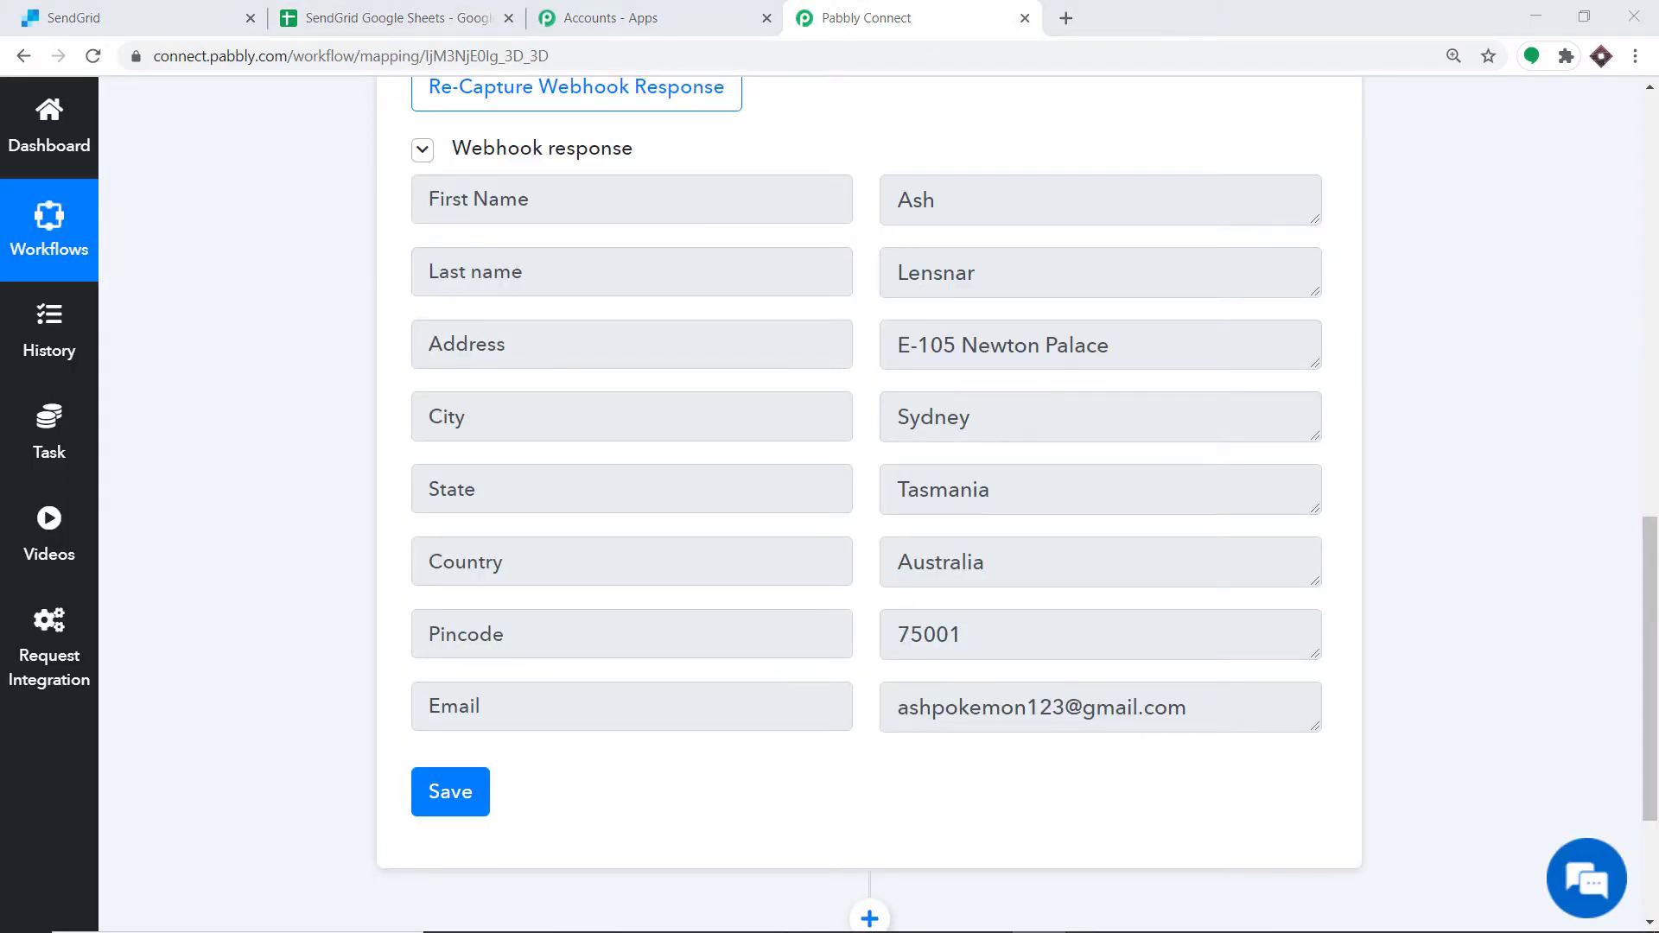
Step: Add a new action step below the Google Sheets trigger in the workflow
scroll(1618, 593, down, 3)
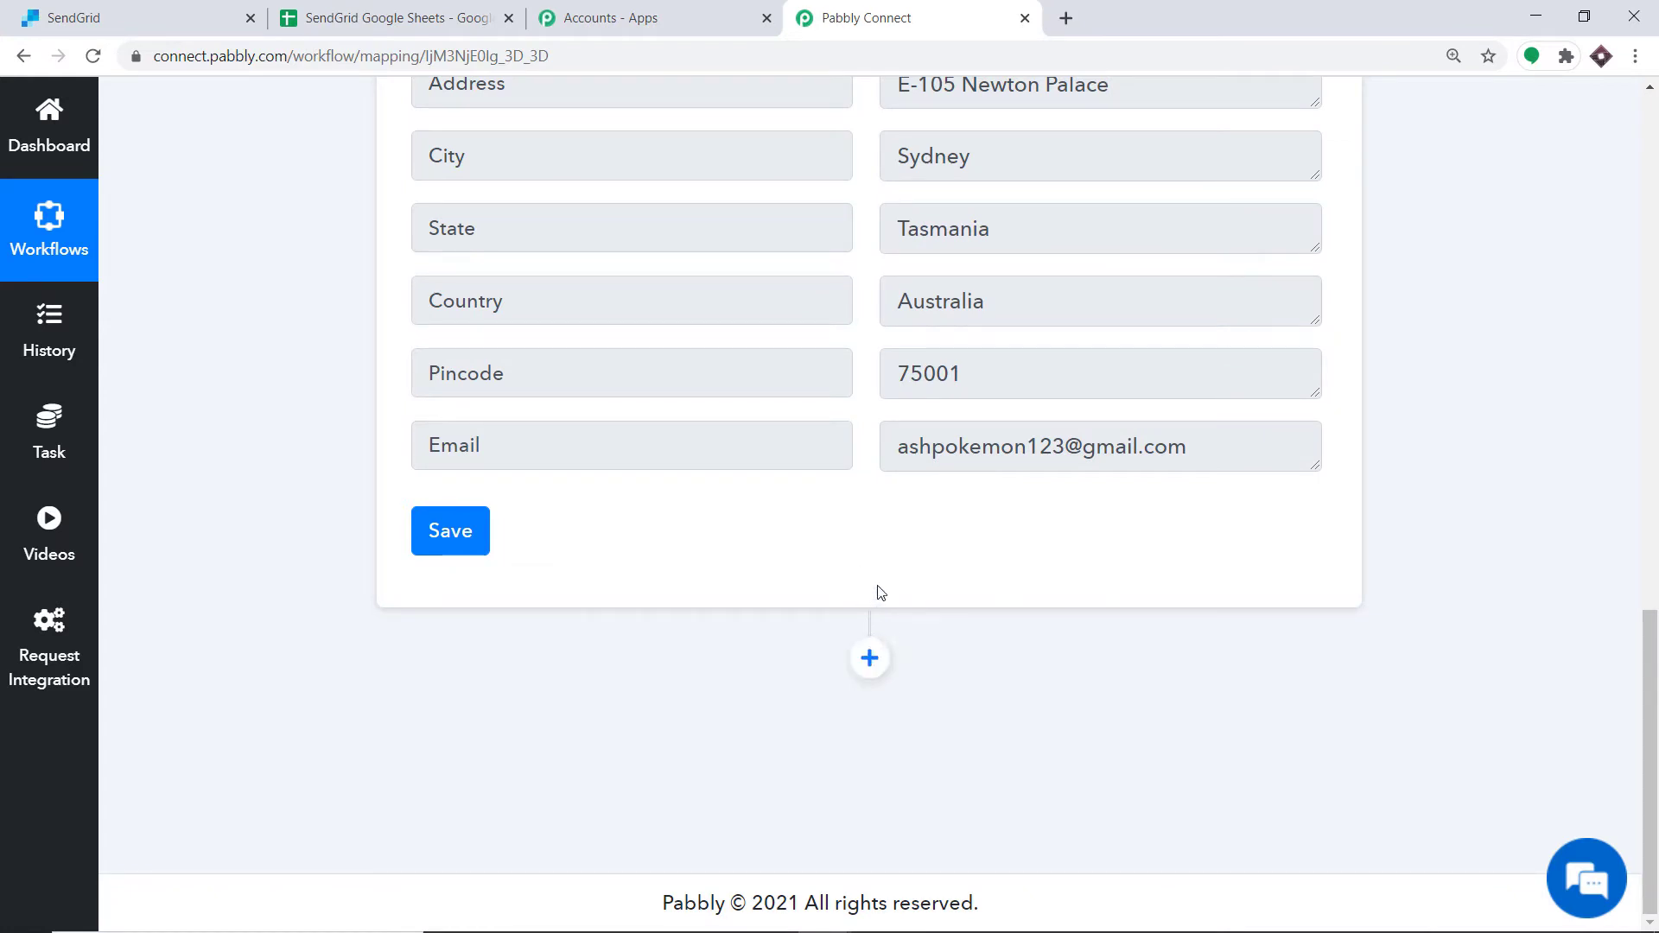
click(869, 658)
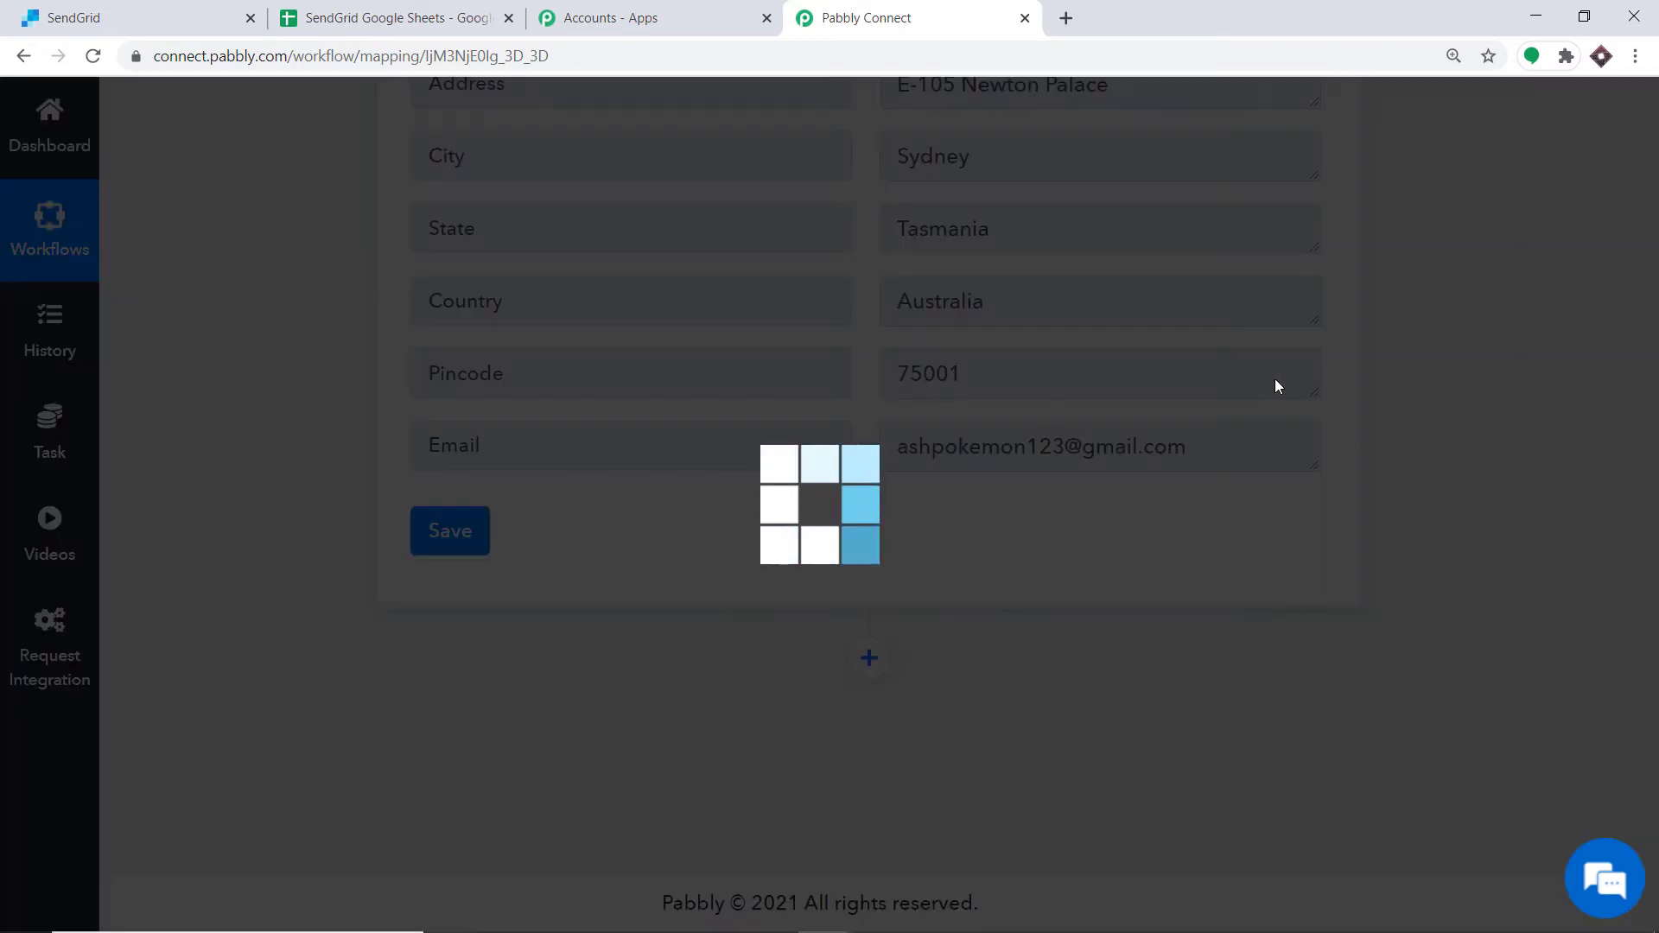
key(ctrl+a)
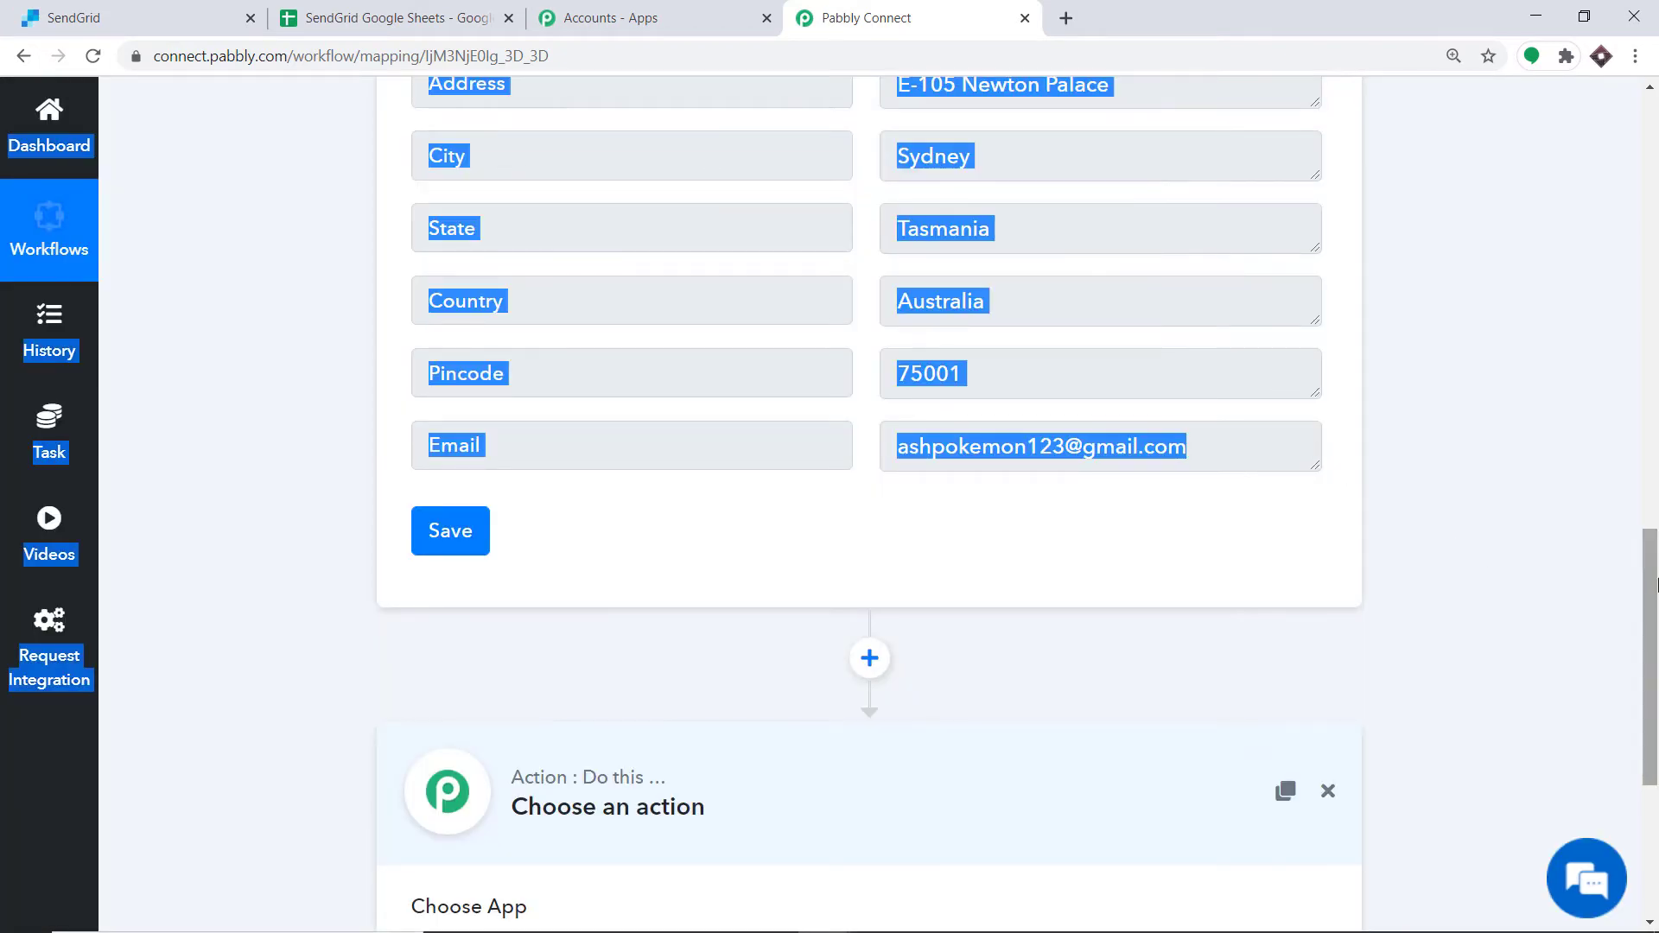
scroll(1486, 553, down, 5)
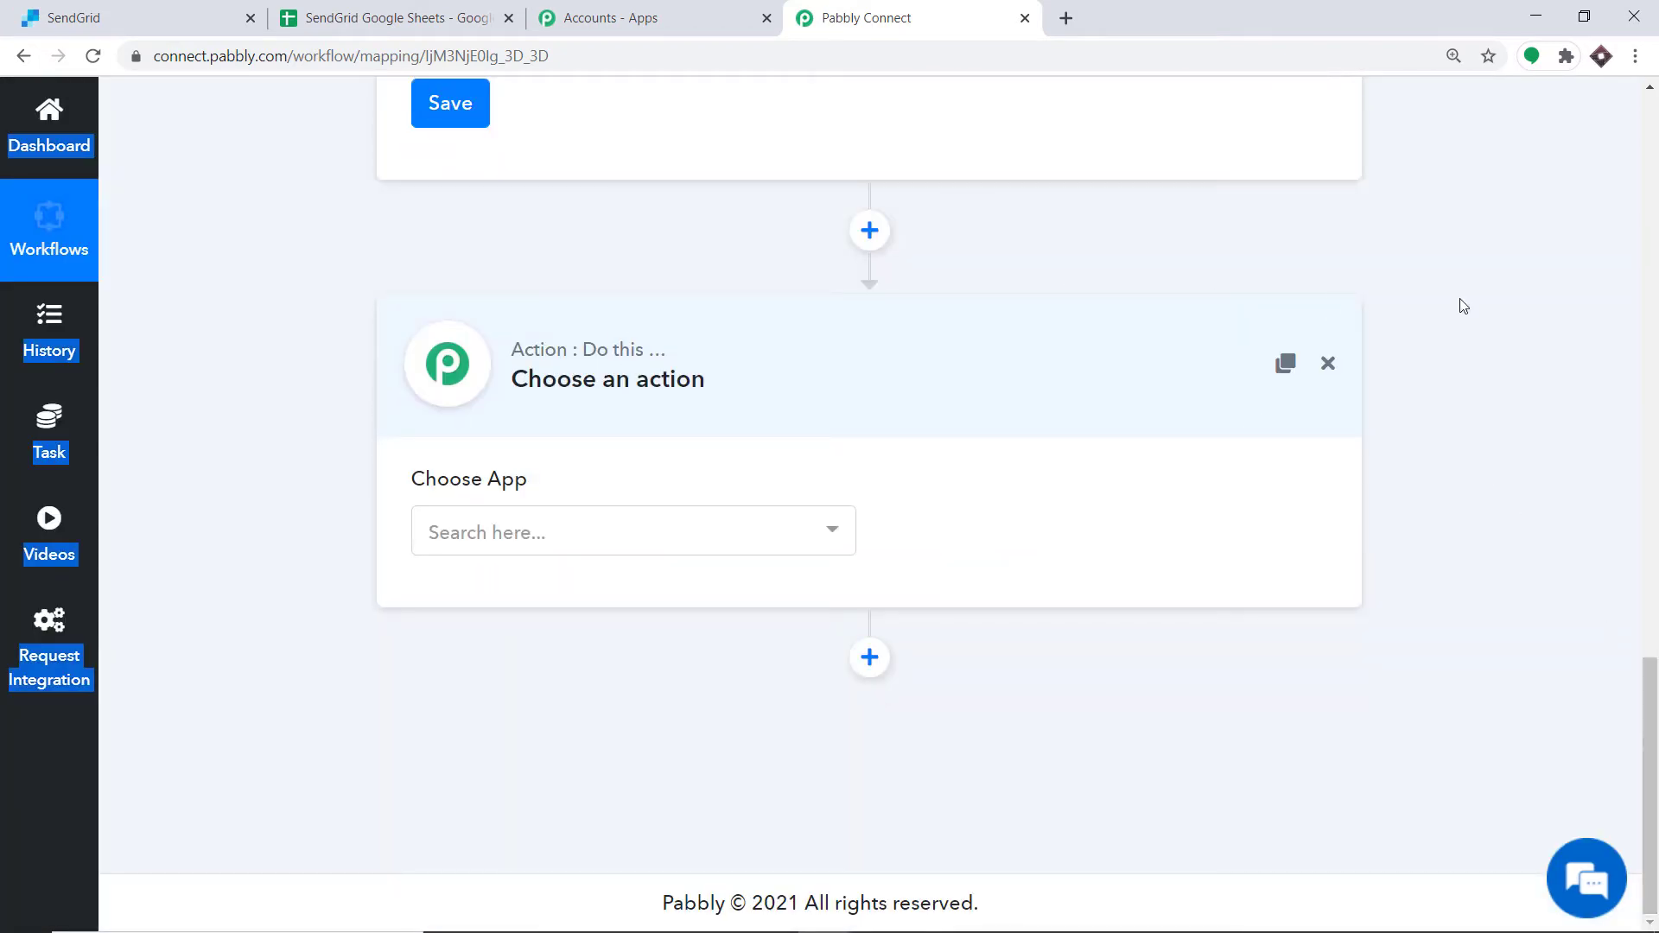
click(1559, 285)
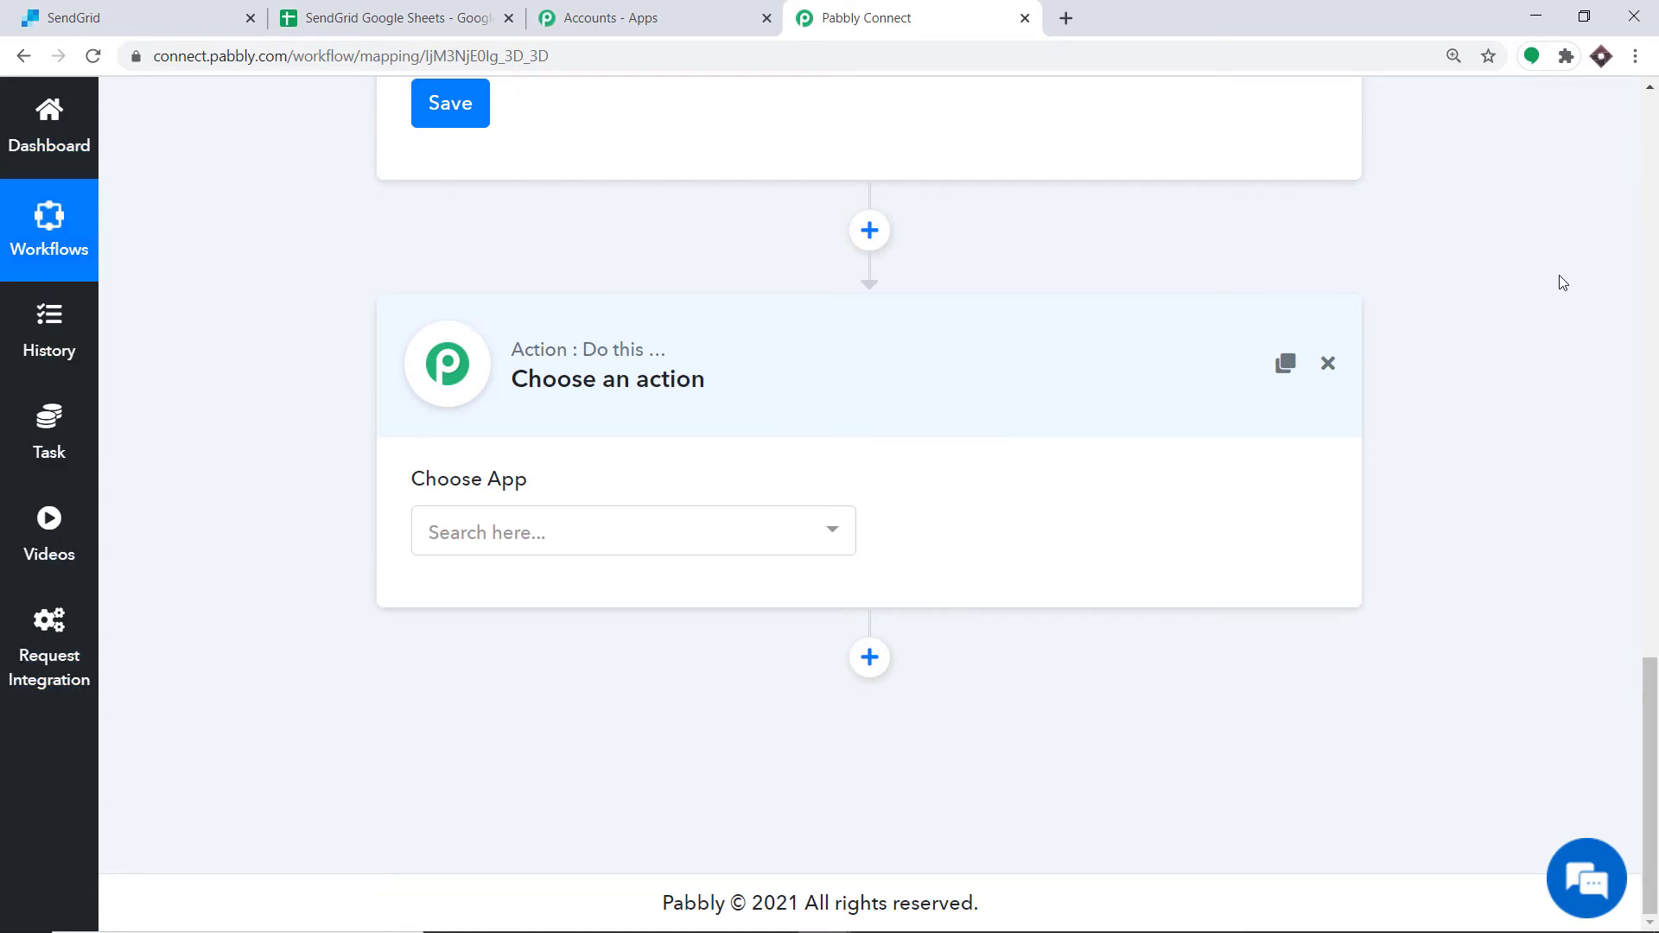
Step: Search for and choose SendGrid as the app for the action step
click(788, 539)
text(S)
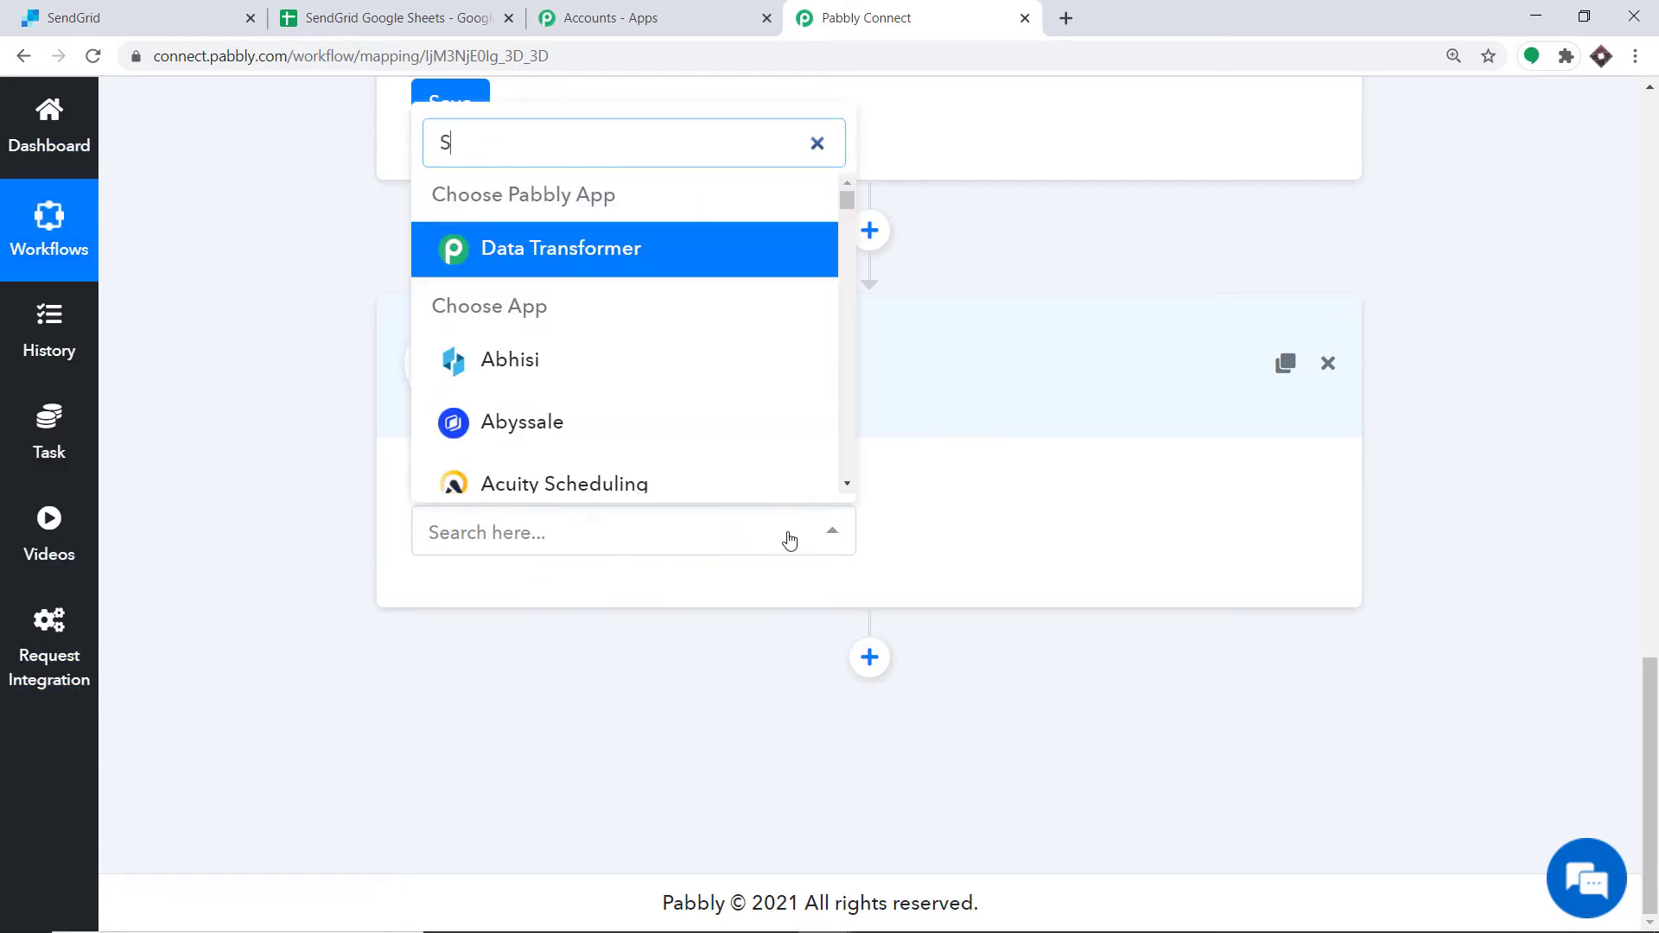
text(ENDGR)
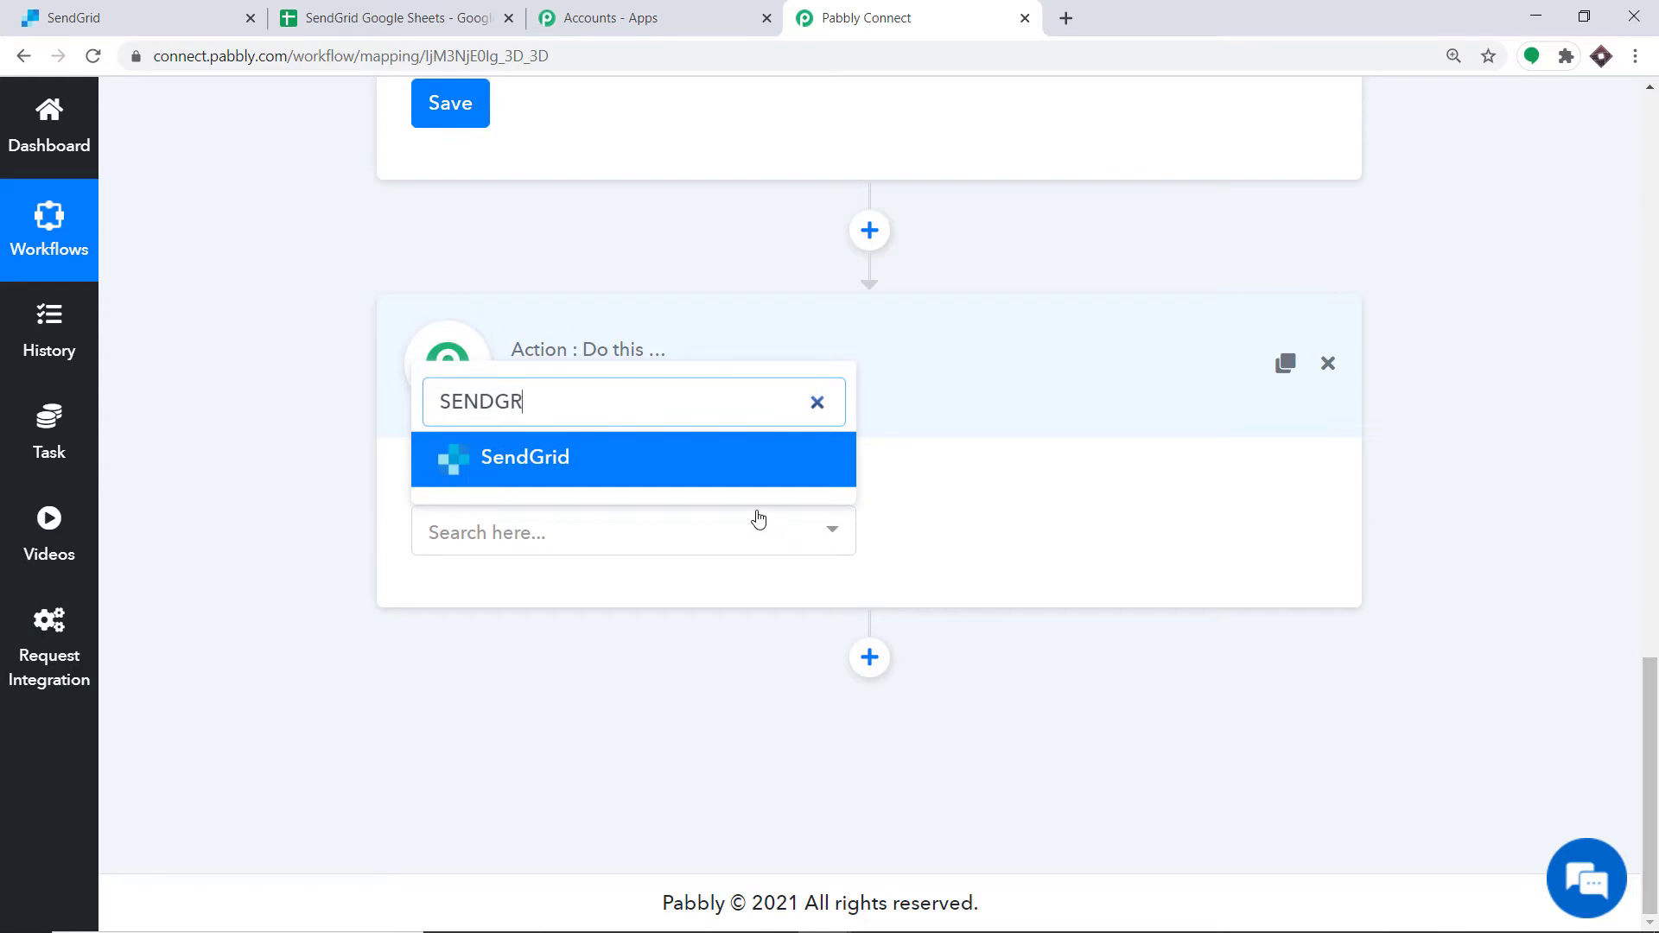
click(689, 475)
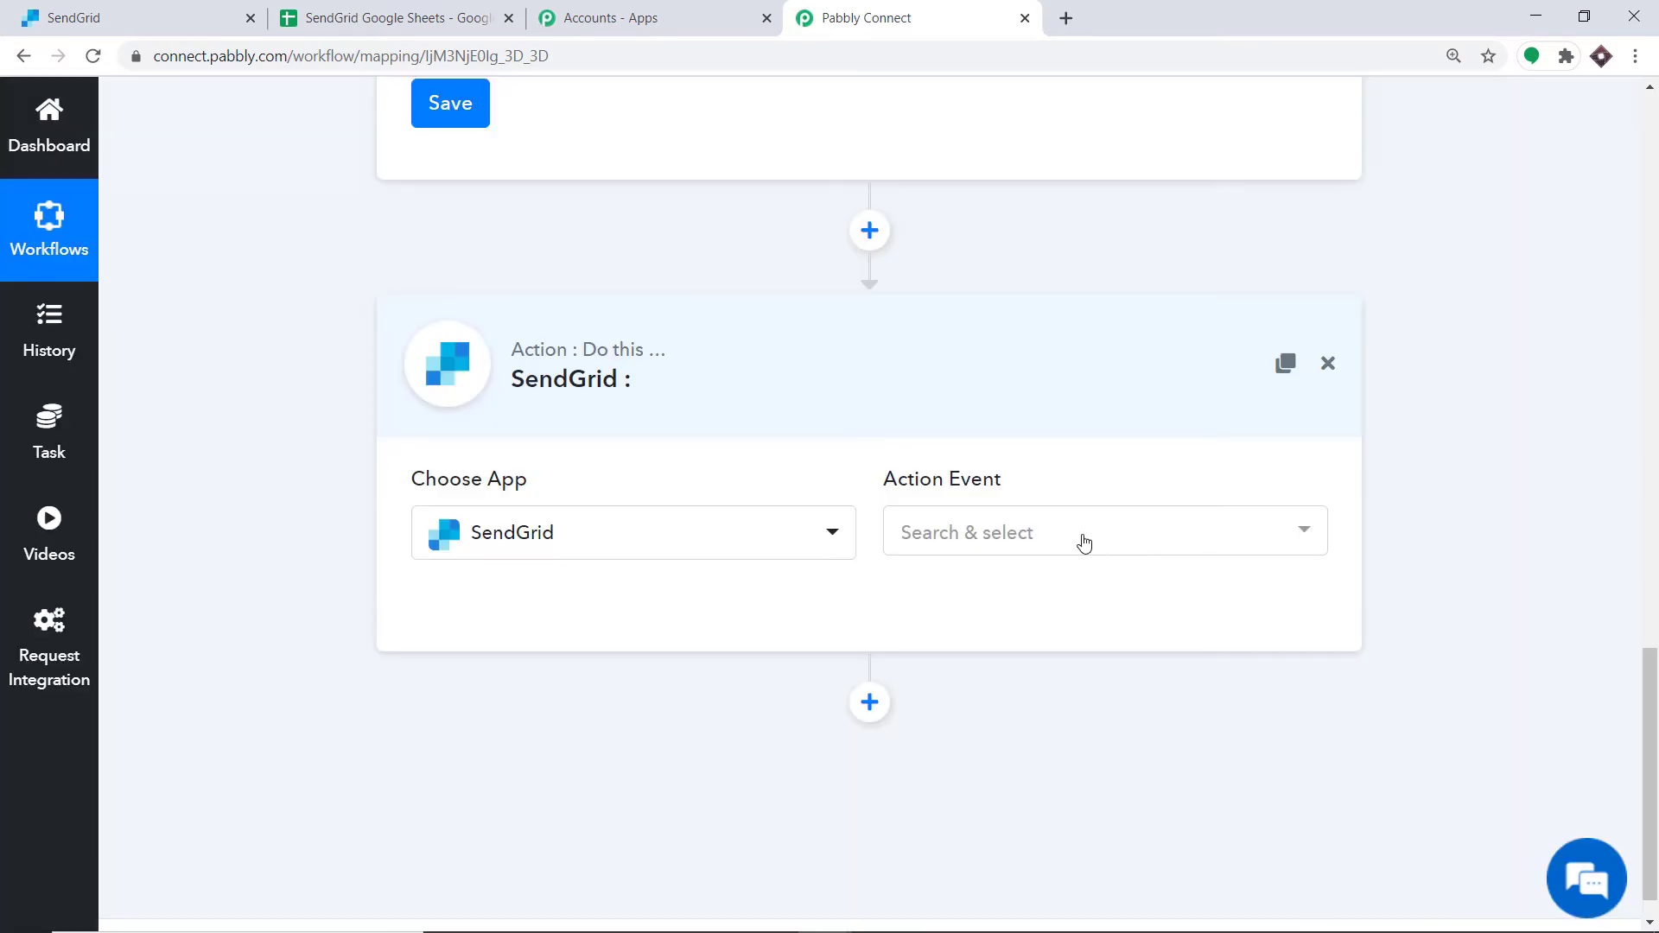
Step: Set the SendGrid action event to Add or Update a Contact
click(1085, 542)
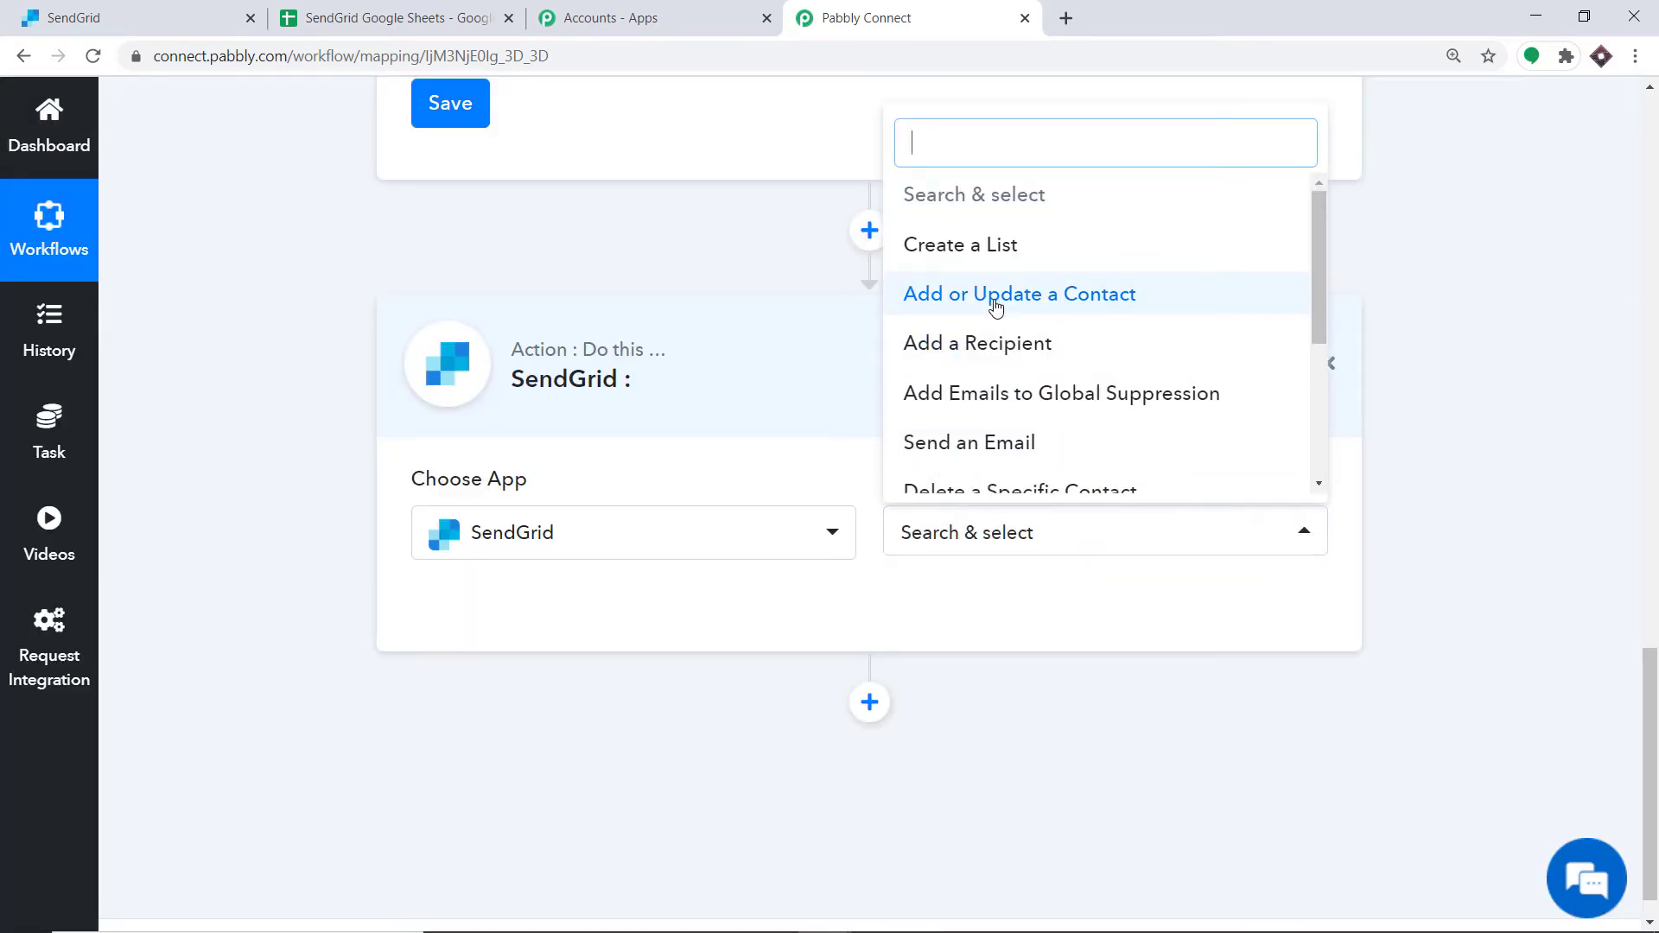
click(997, 296)
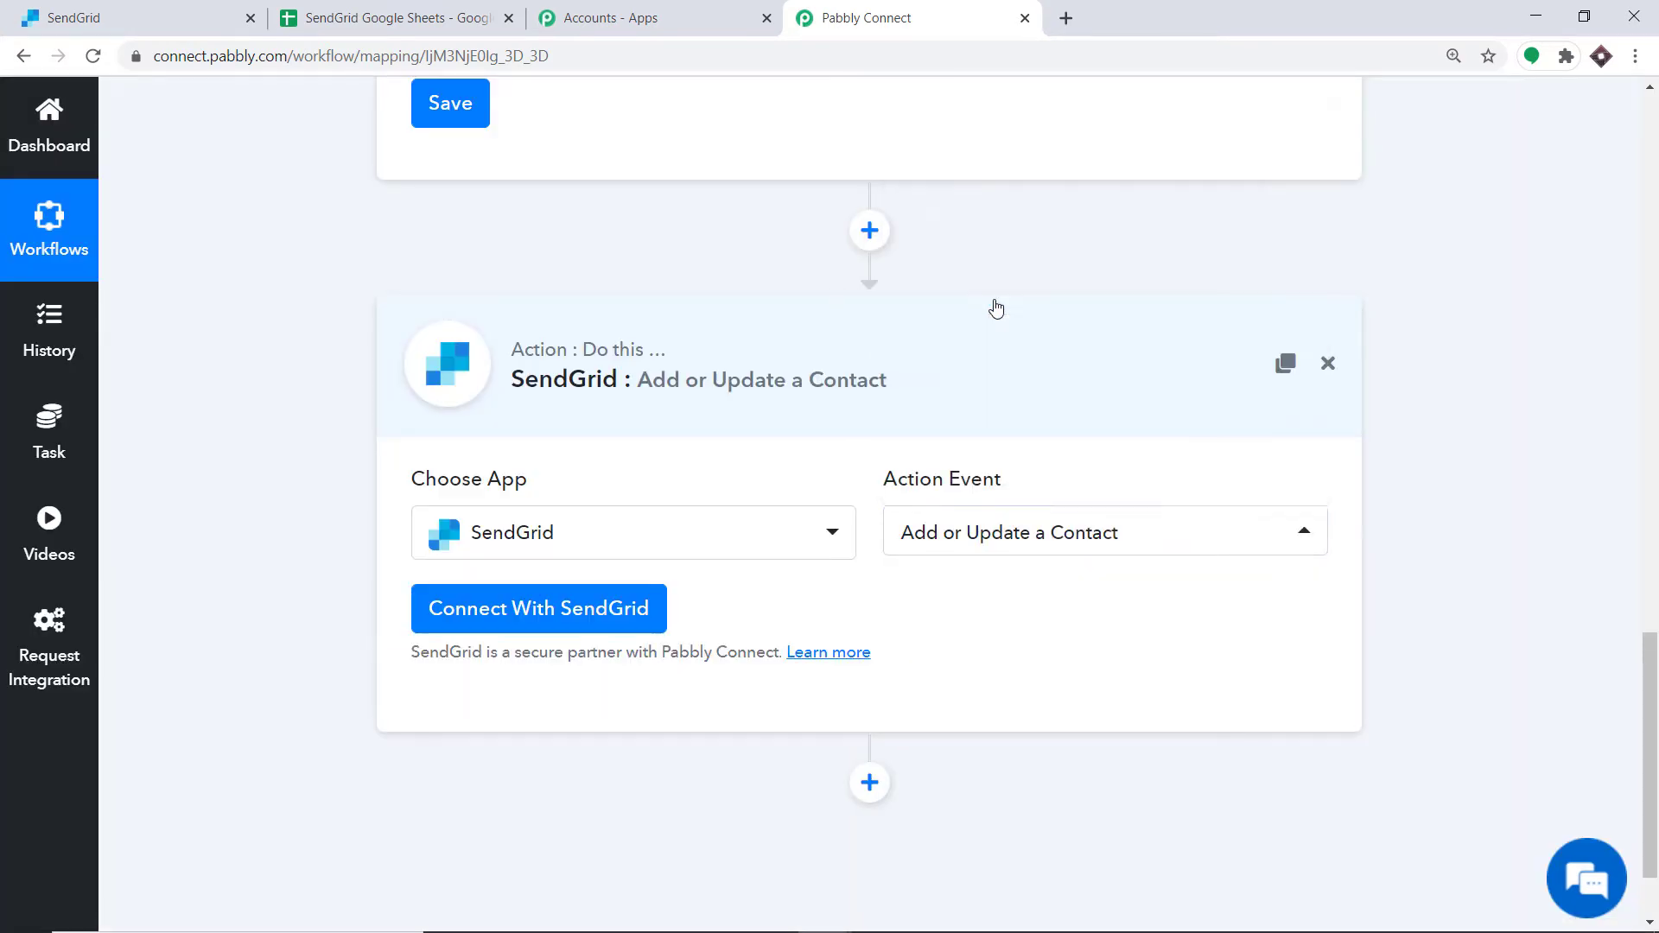
click(1025, 540)
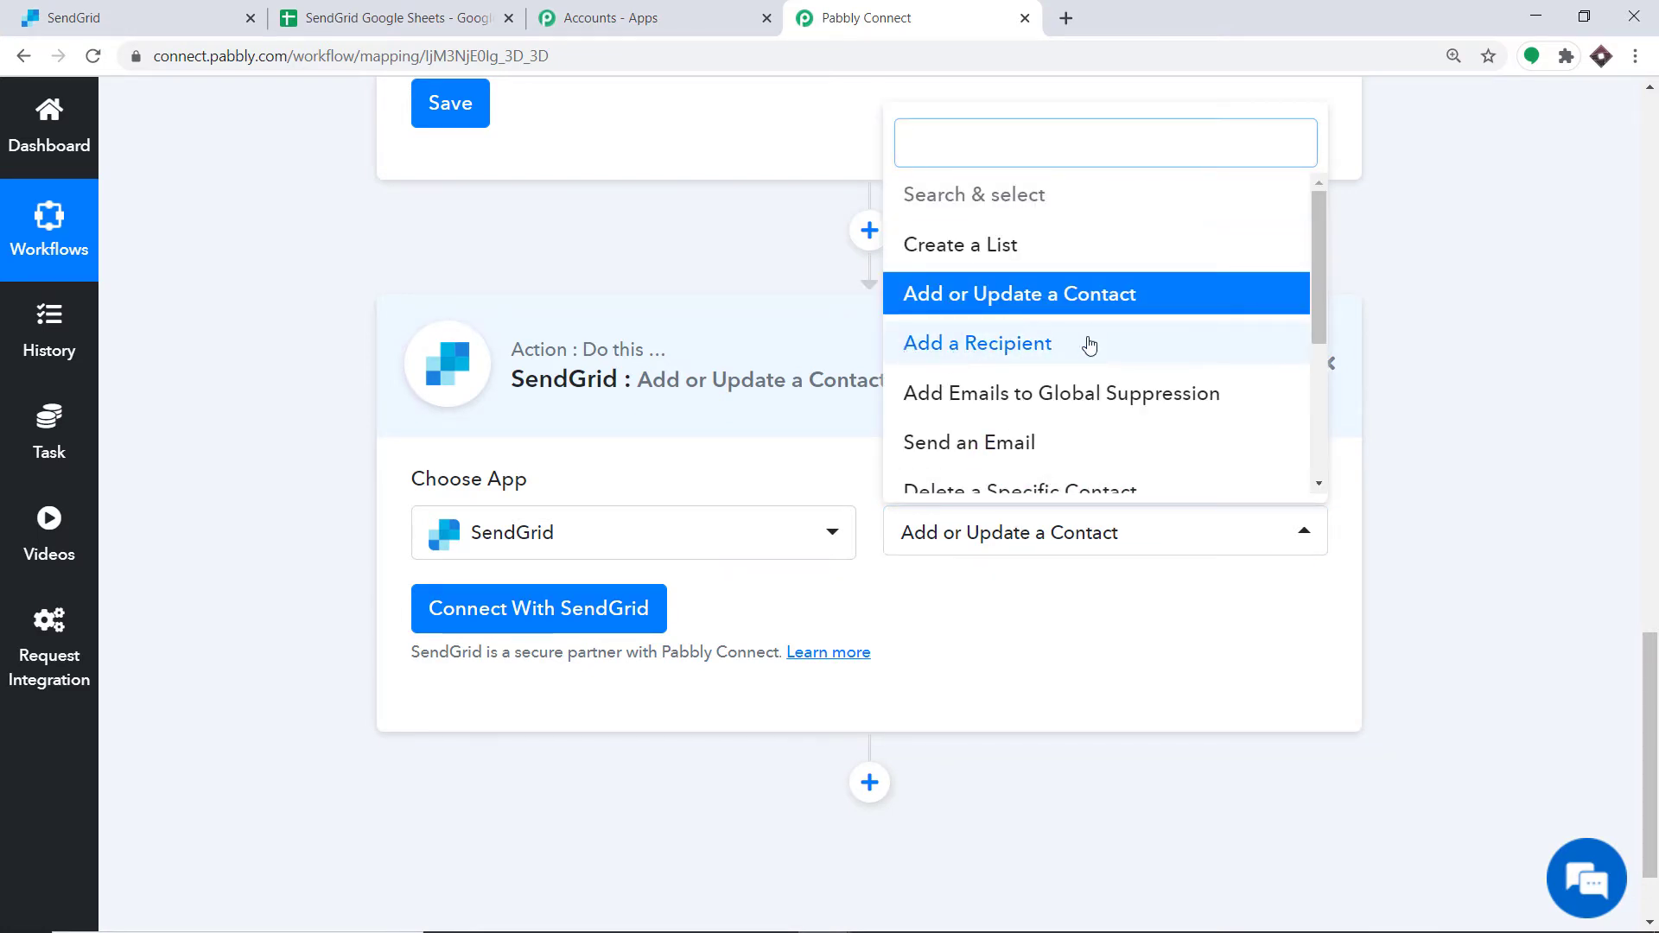
scroll(1050, 430, down, 1)
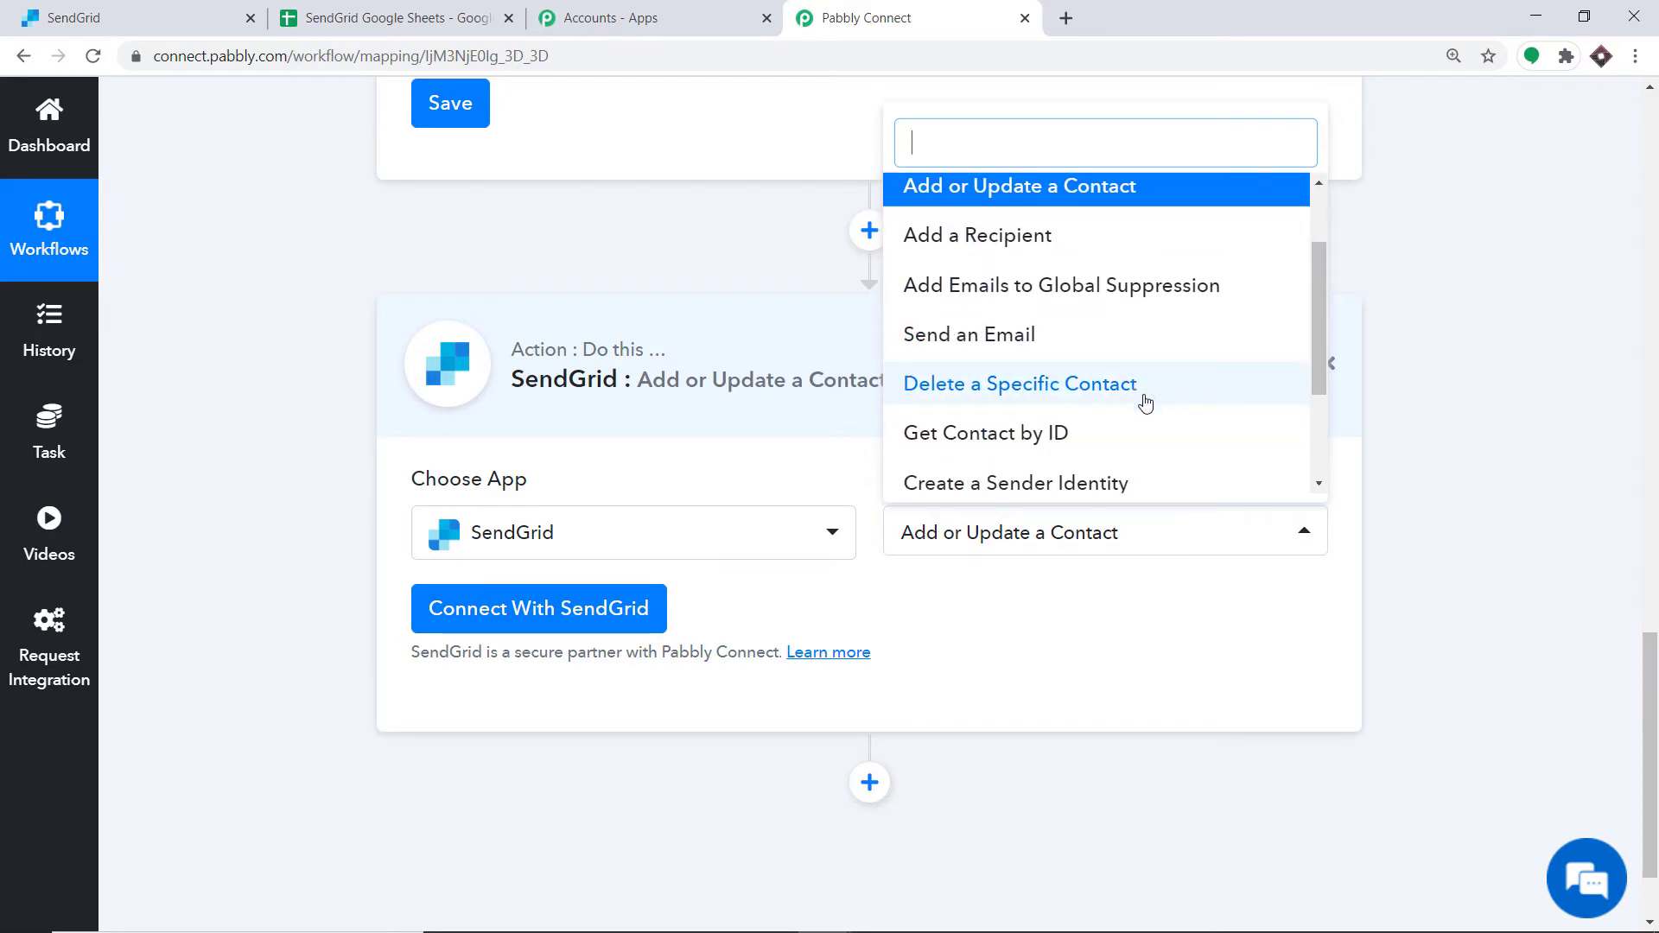
scroll(1096, 430, down, 1)
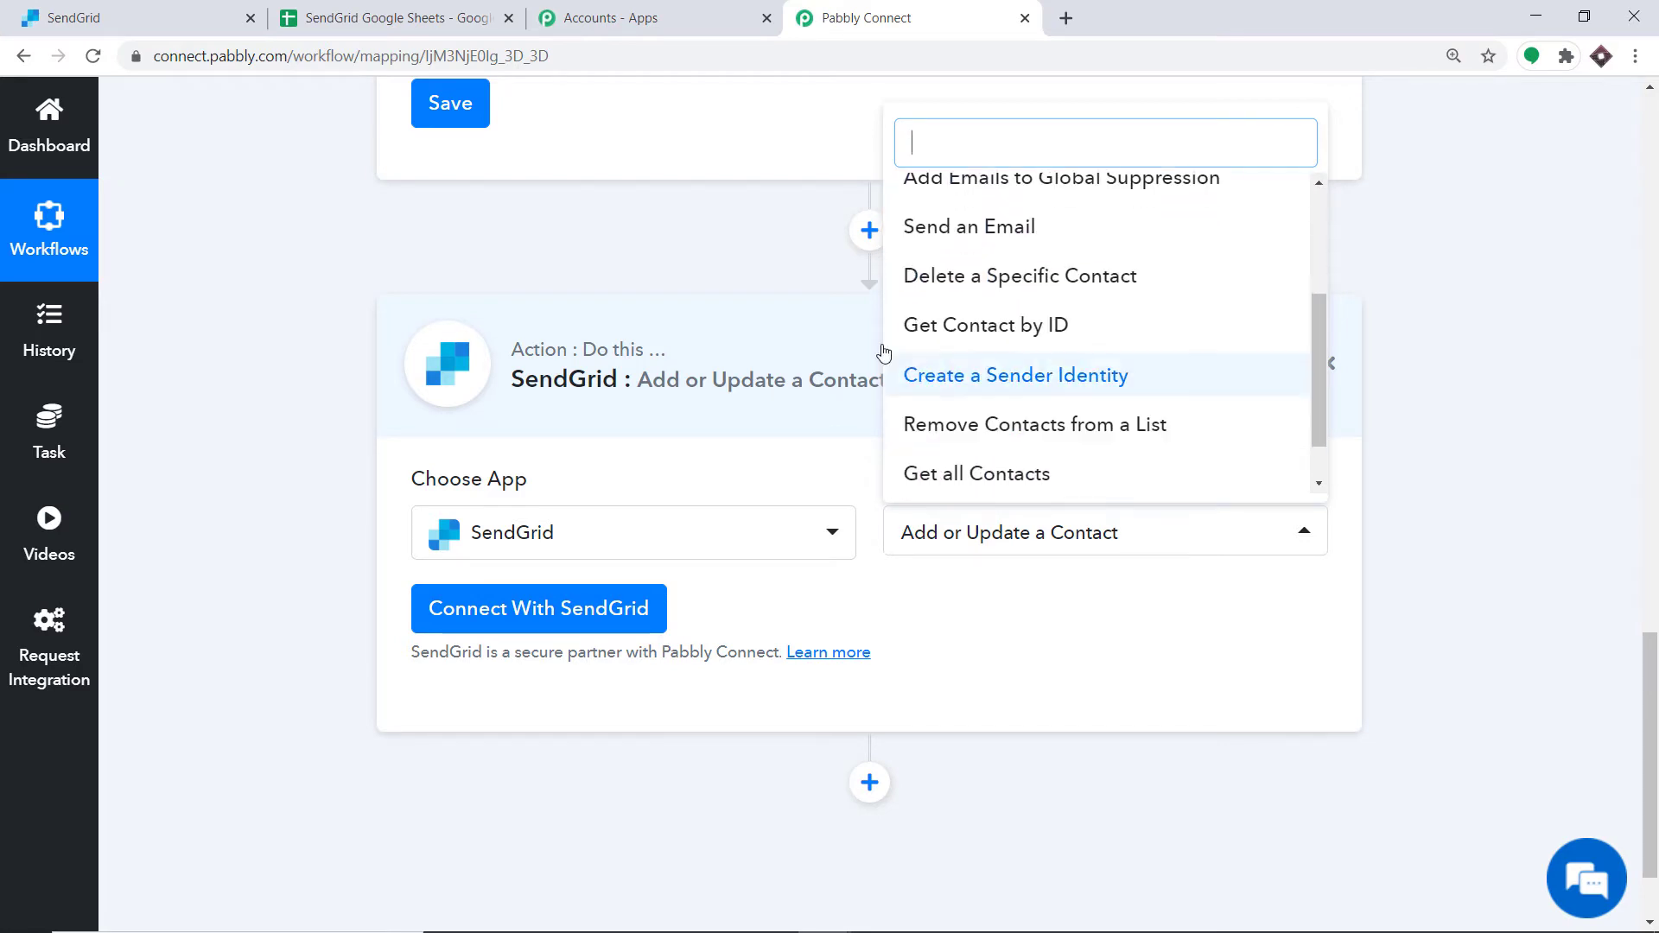
scroll(1024, 345, down, 1)
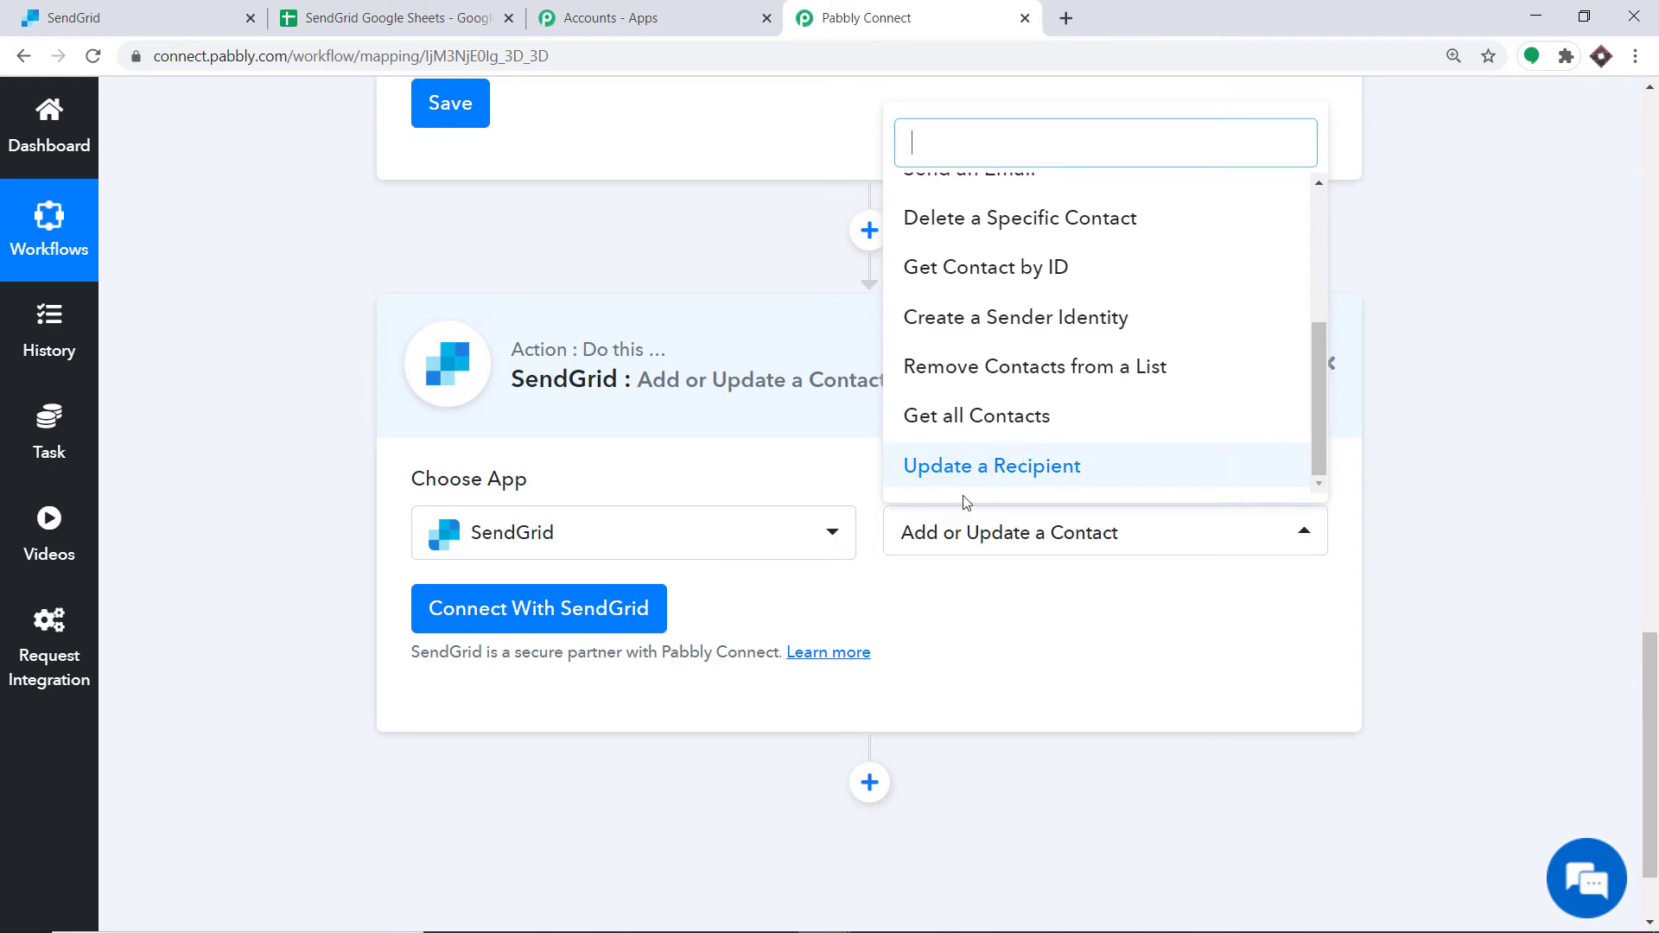
click(967, 610)
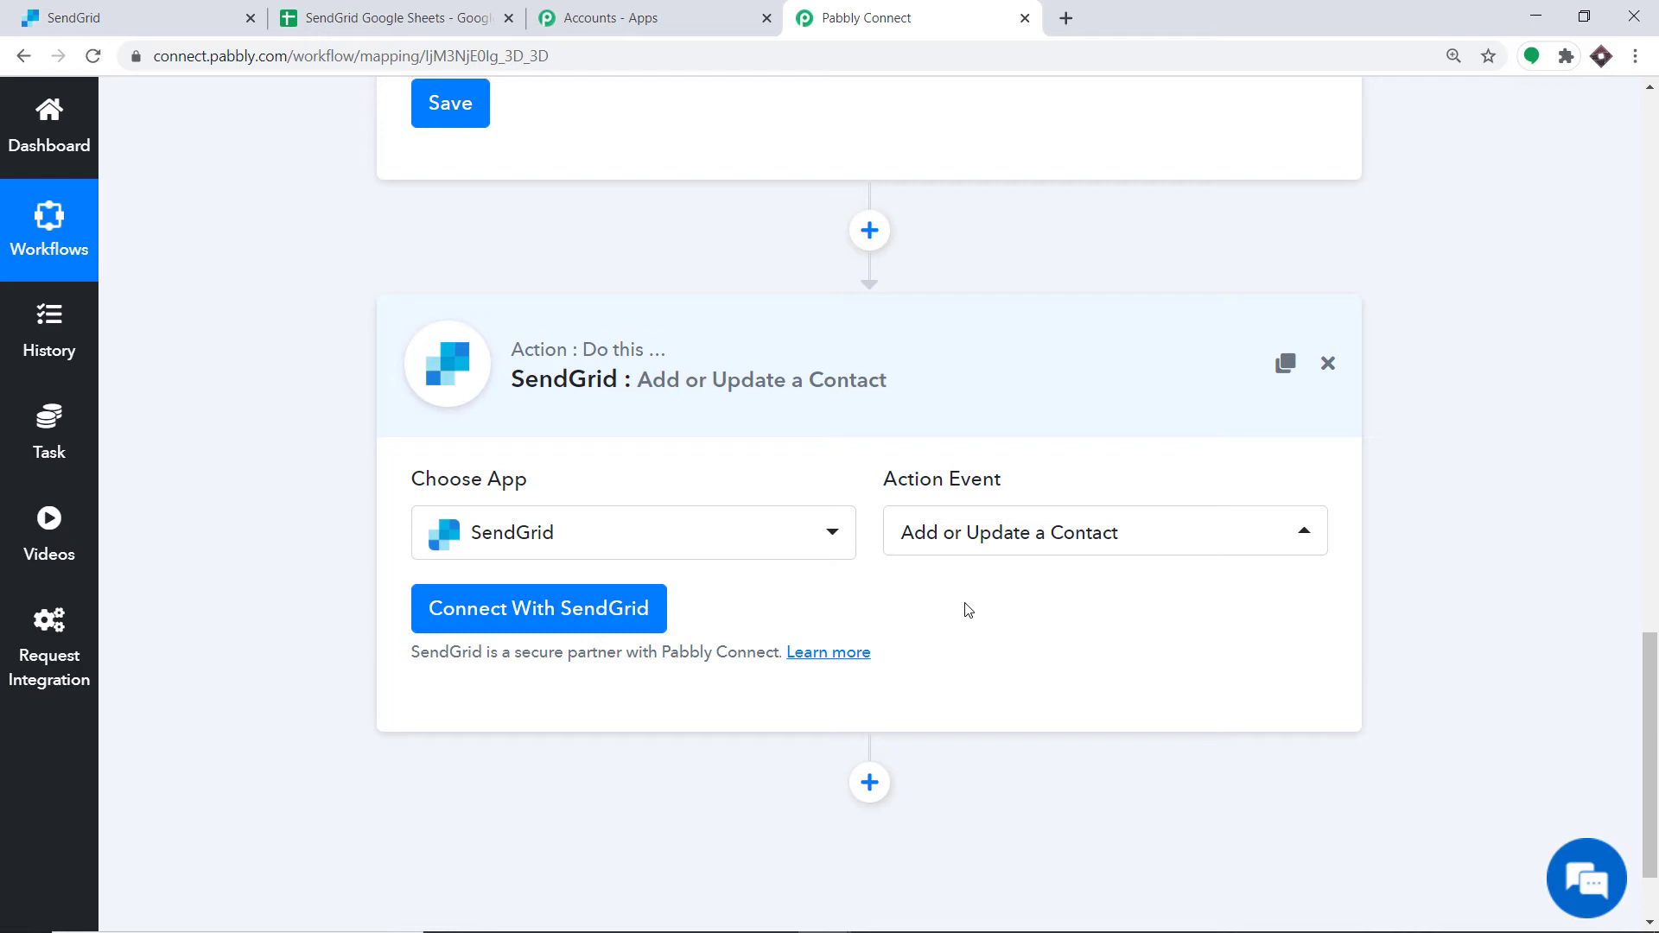
Step: Start connecting SendGrid to the workflow and open the API Keys settings in the SendGrid account
click(530, 609)
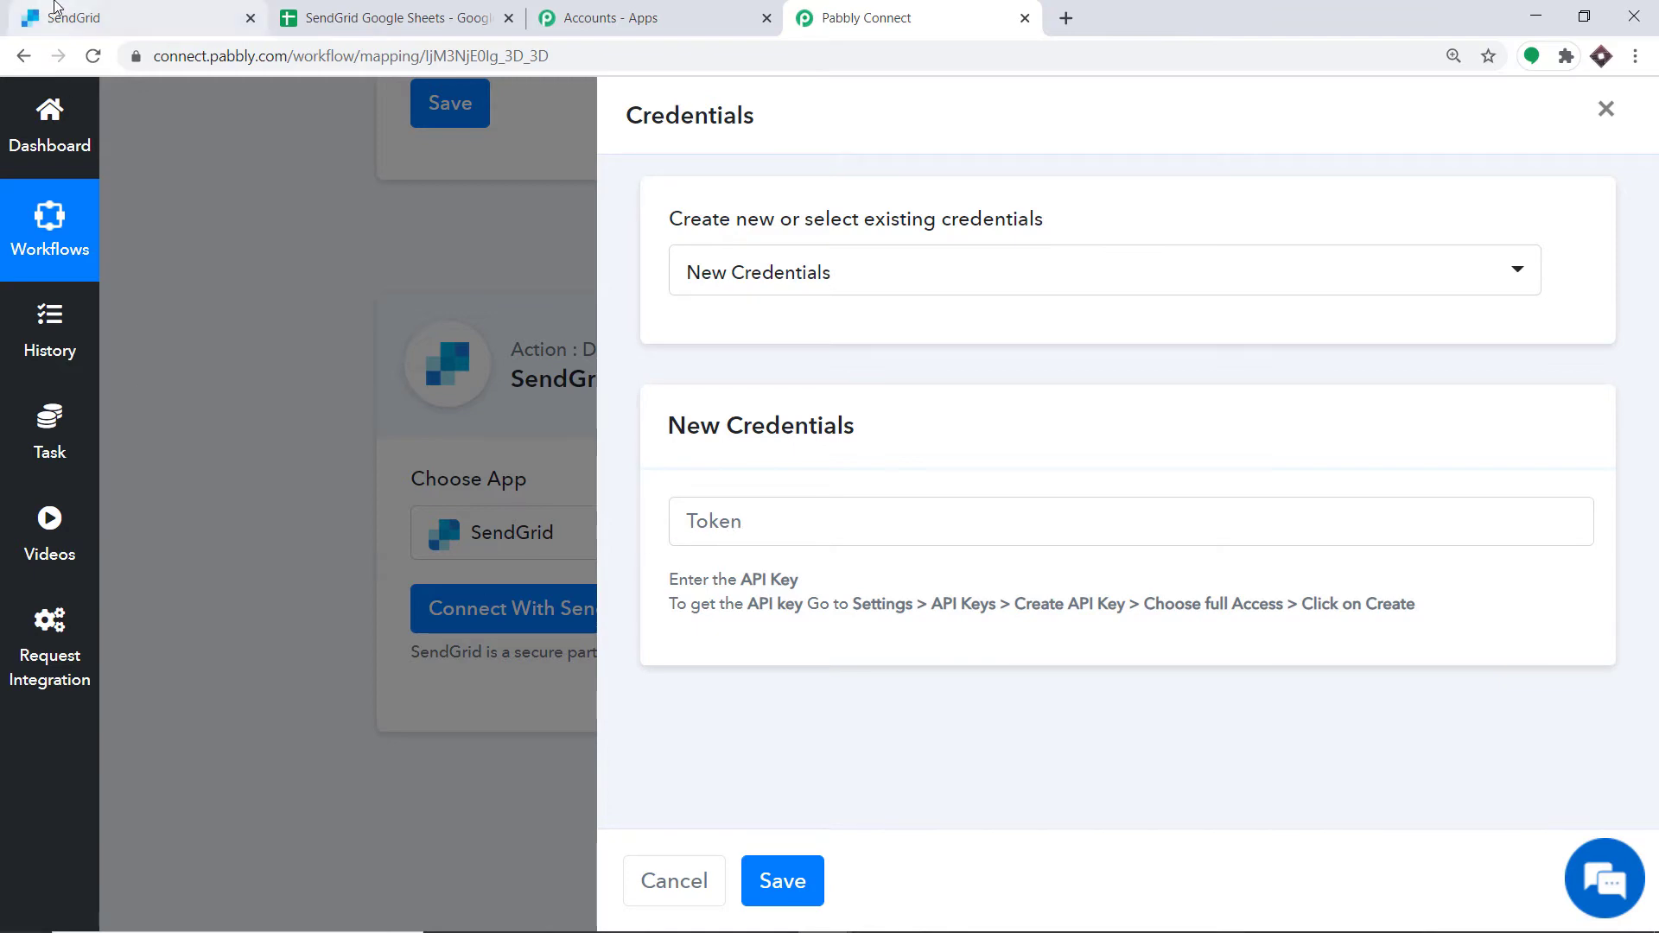
click(57, 11)
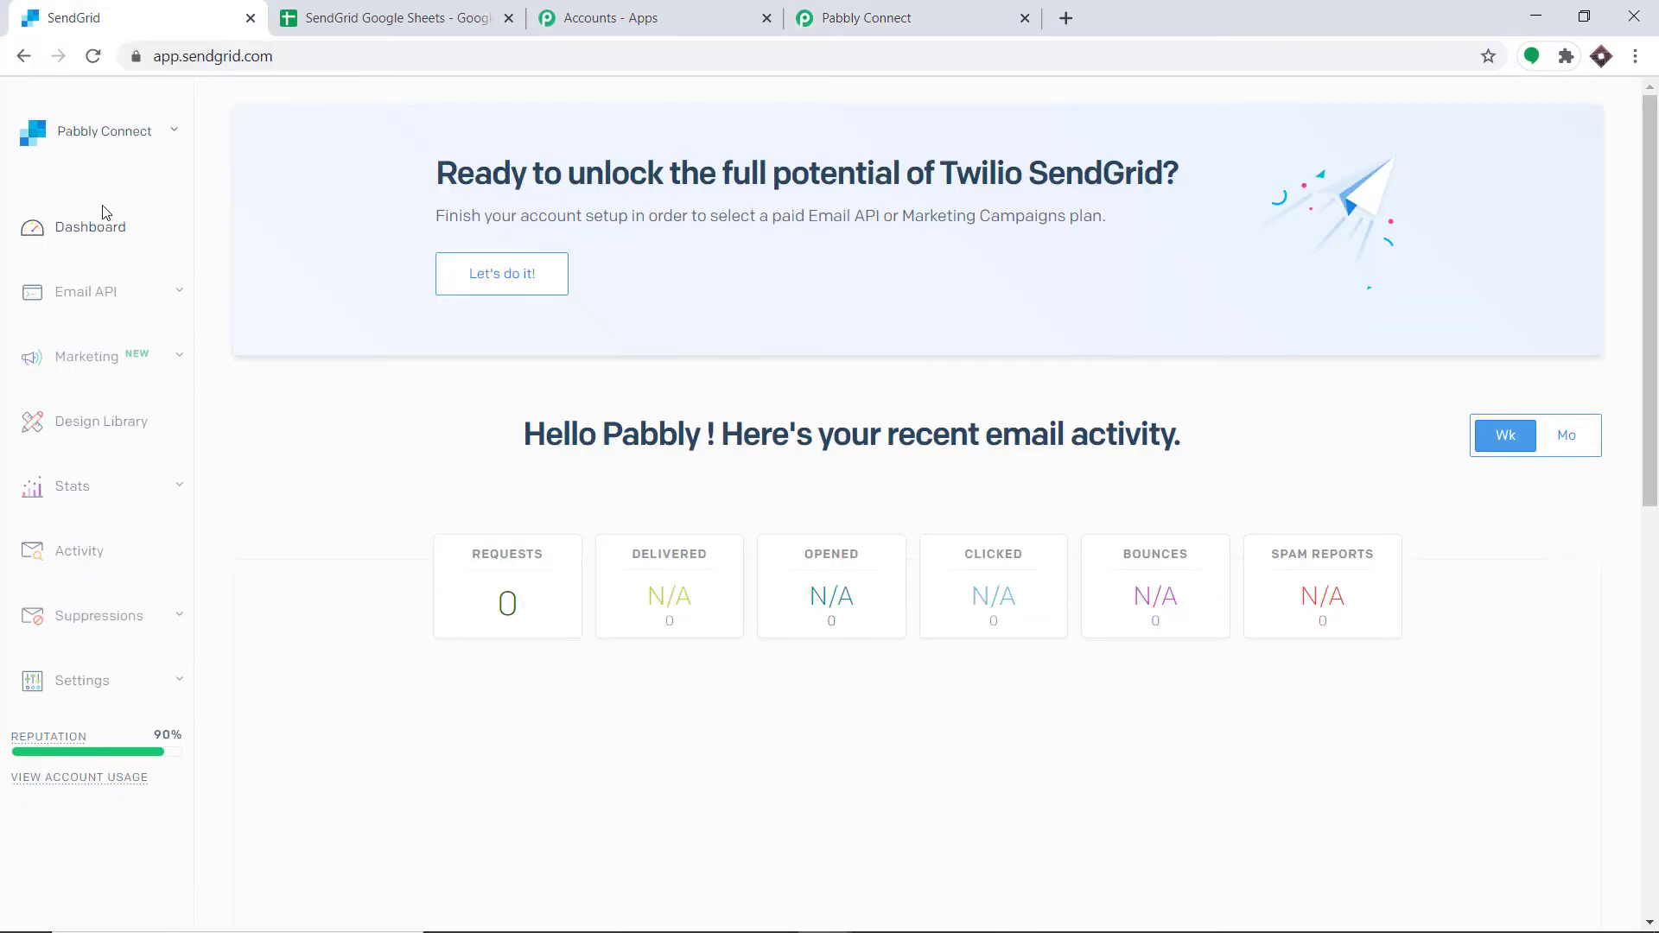
click(91, 689)
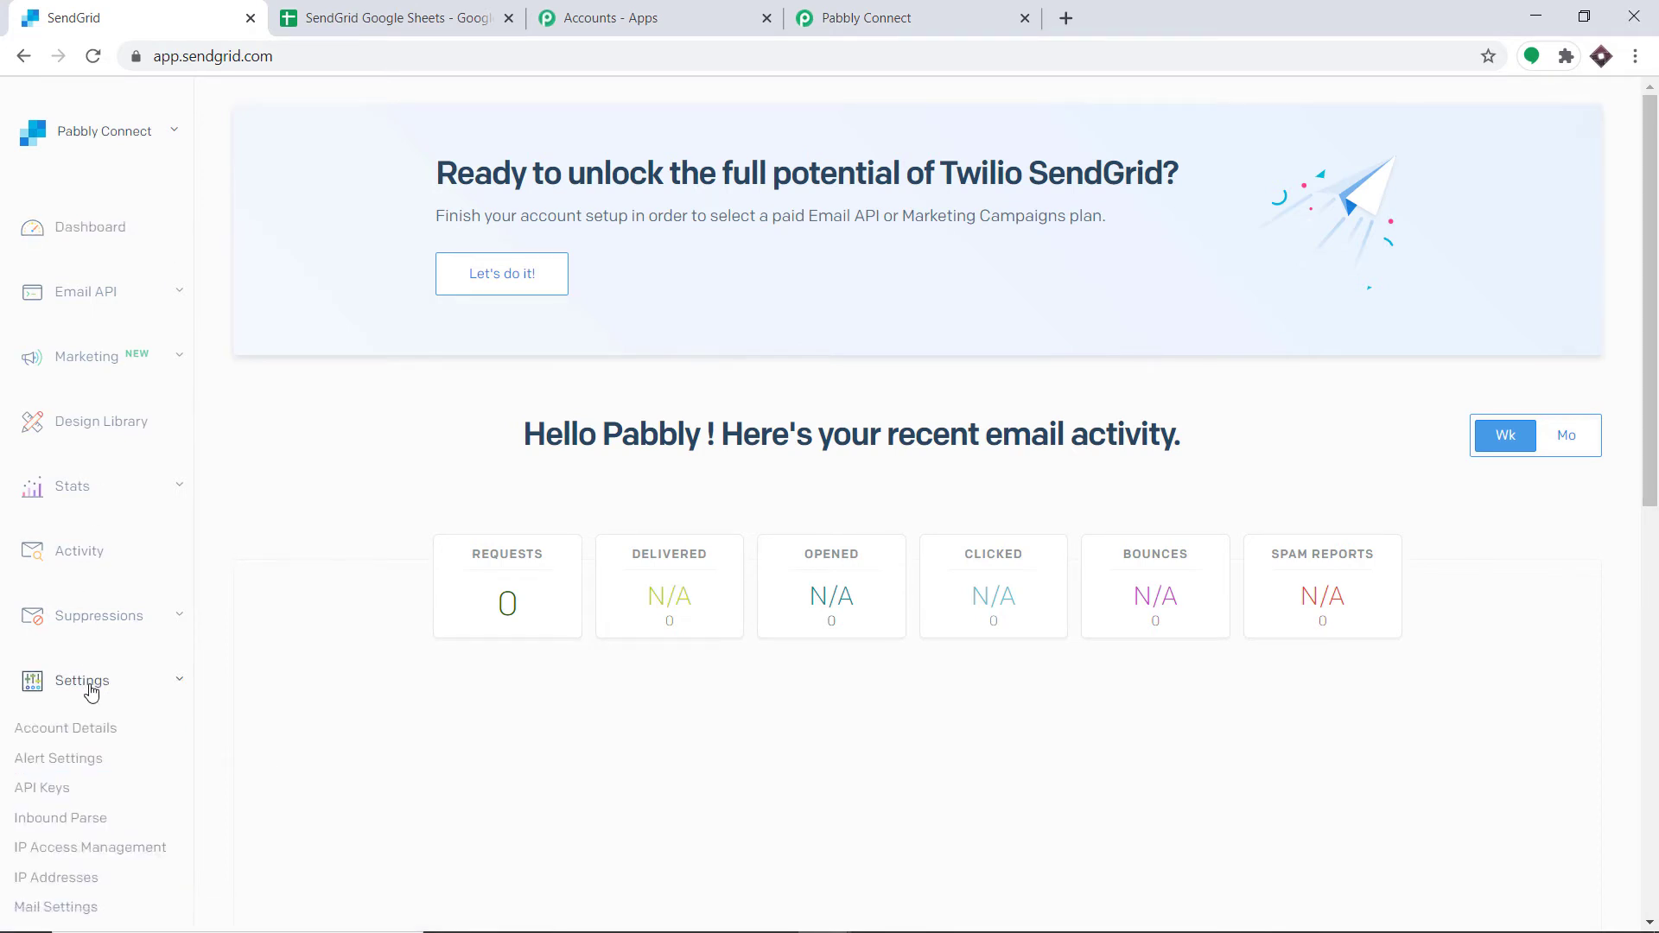
click(52, 795)
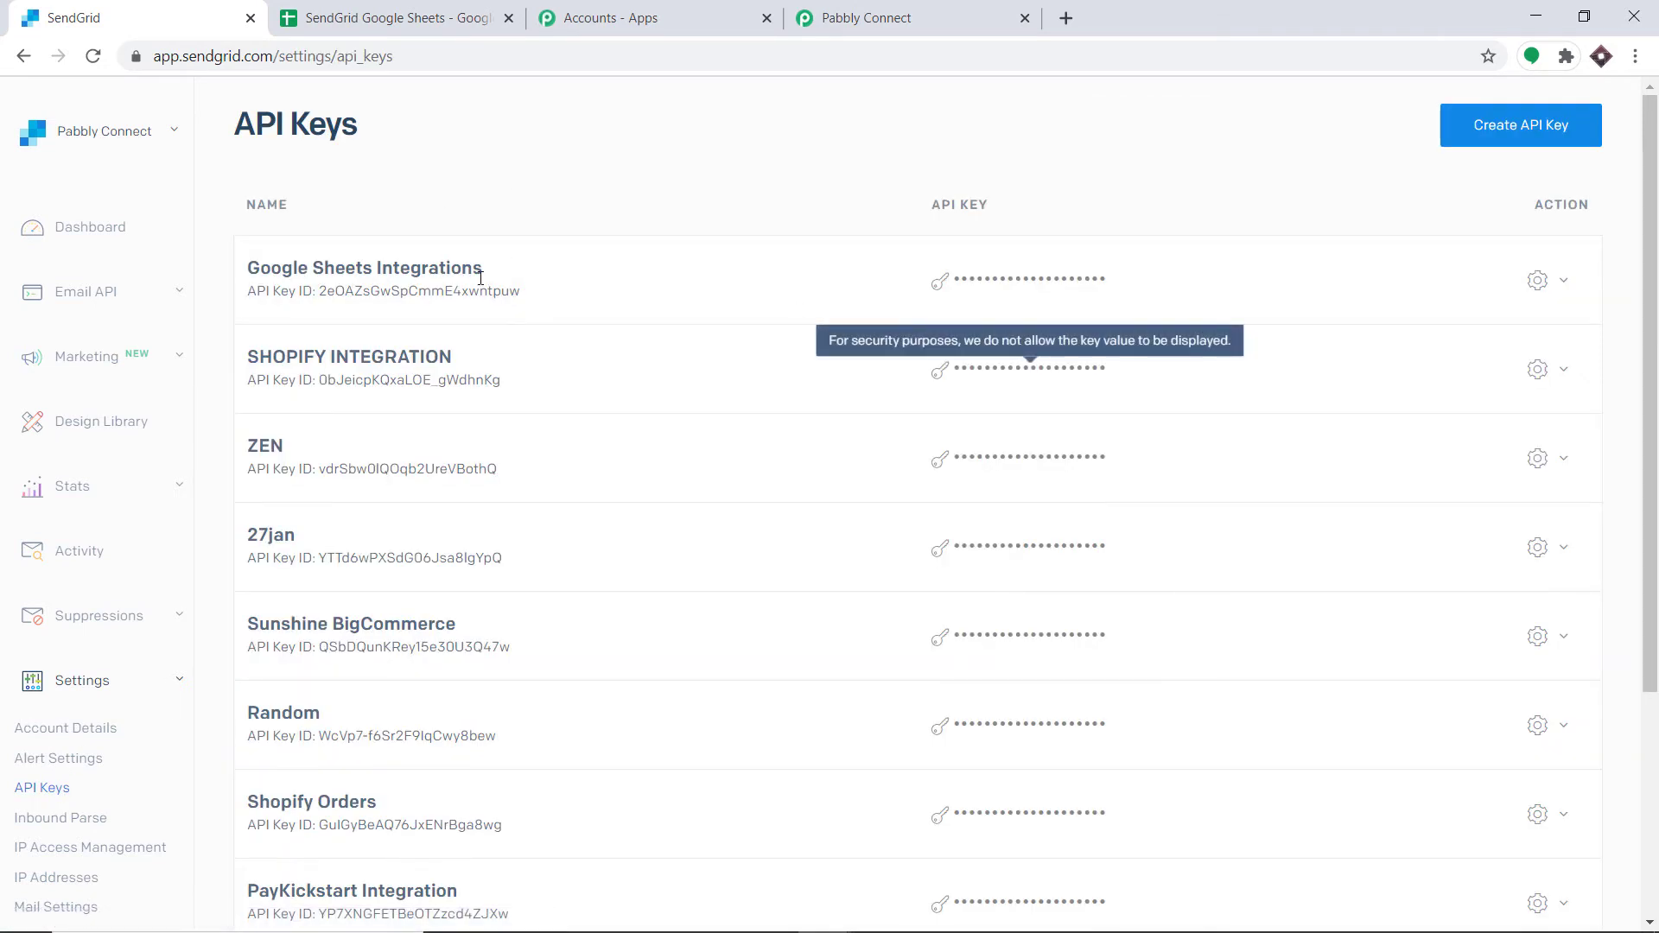
scroll(647, 499, down, 4)
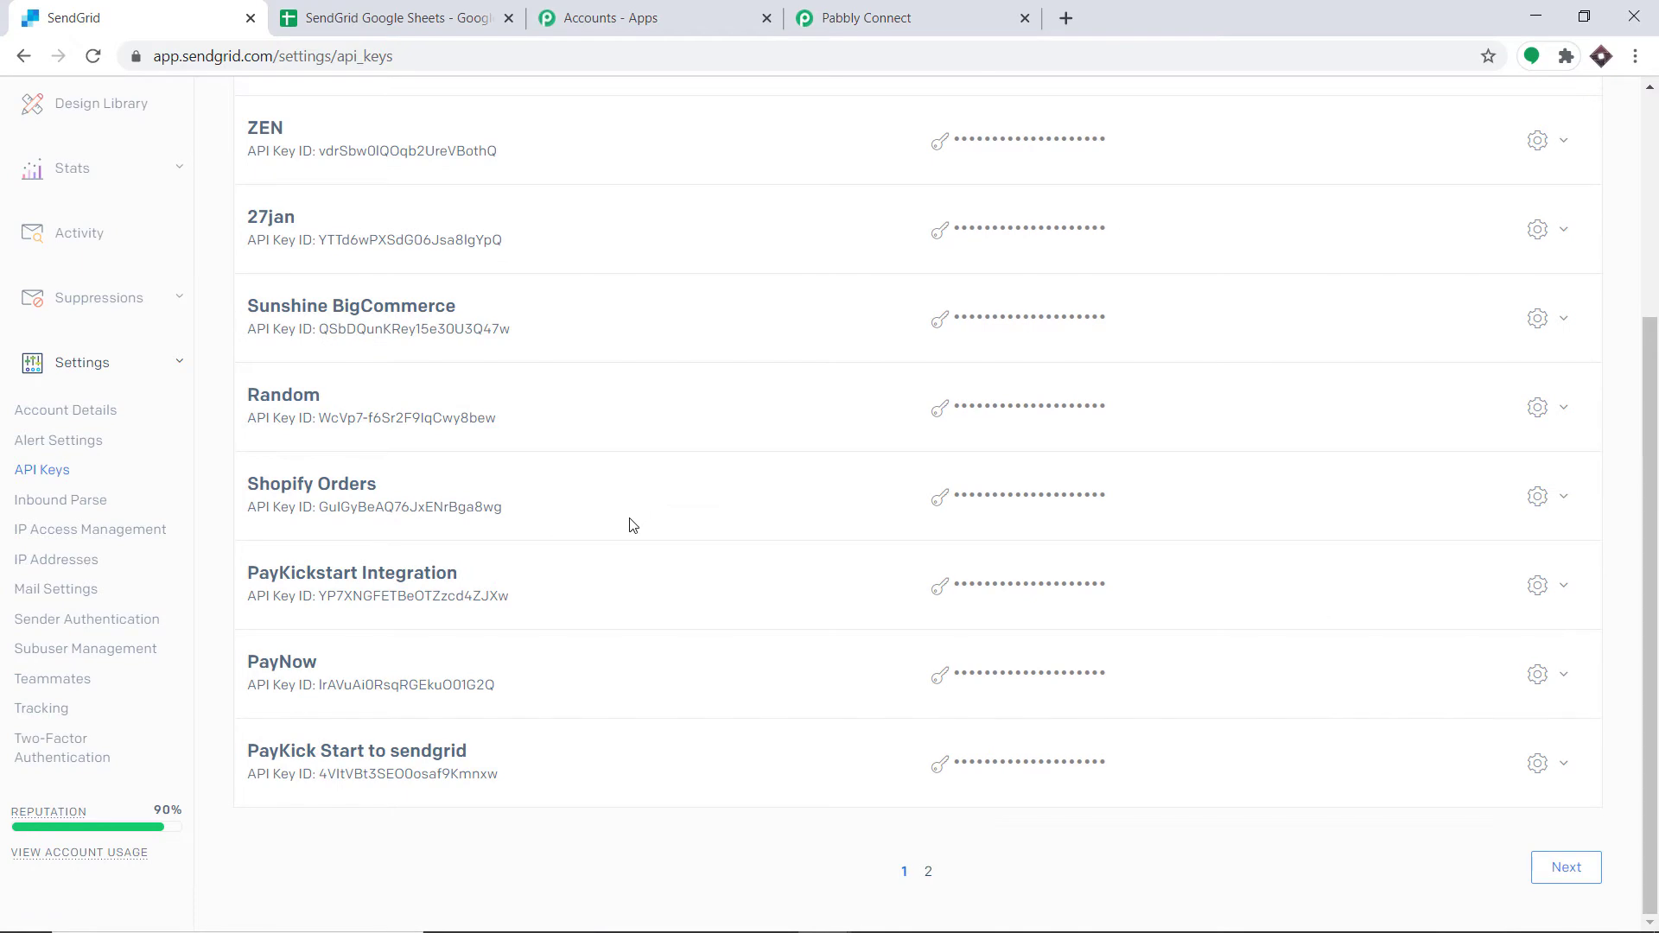
scroll(631, 519, up, 4)
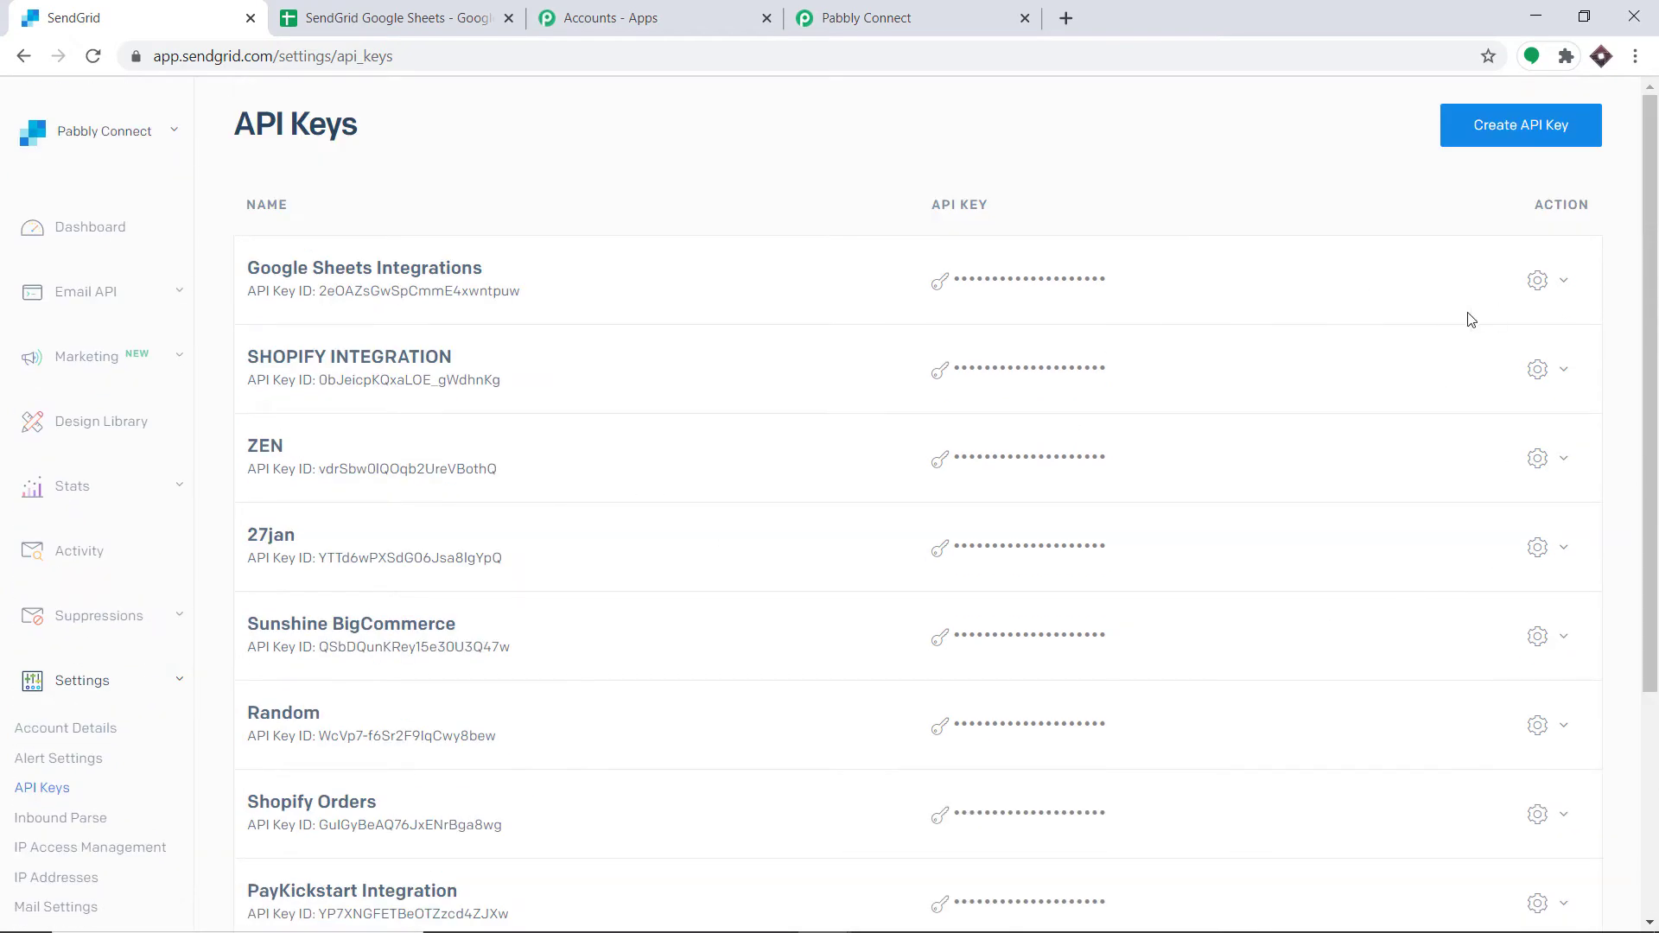
Step: Create a full-access SendGrid API key named KEY Alpha and copy the generated key
click(1520, 136)
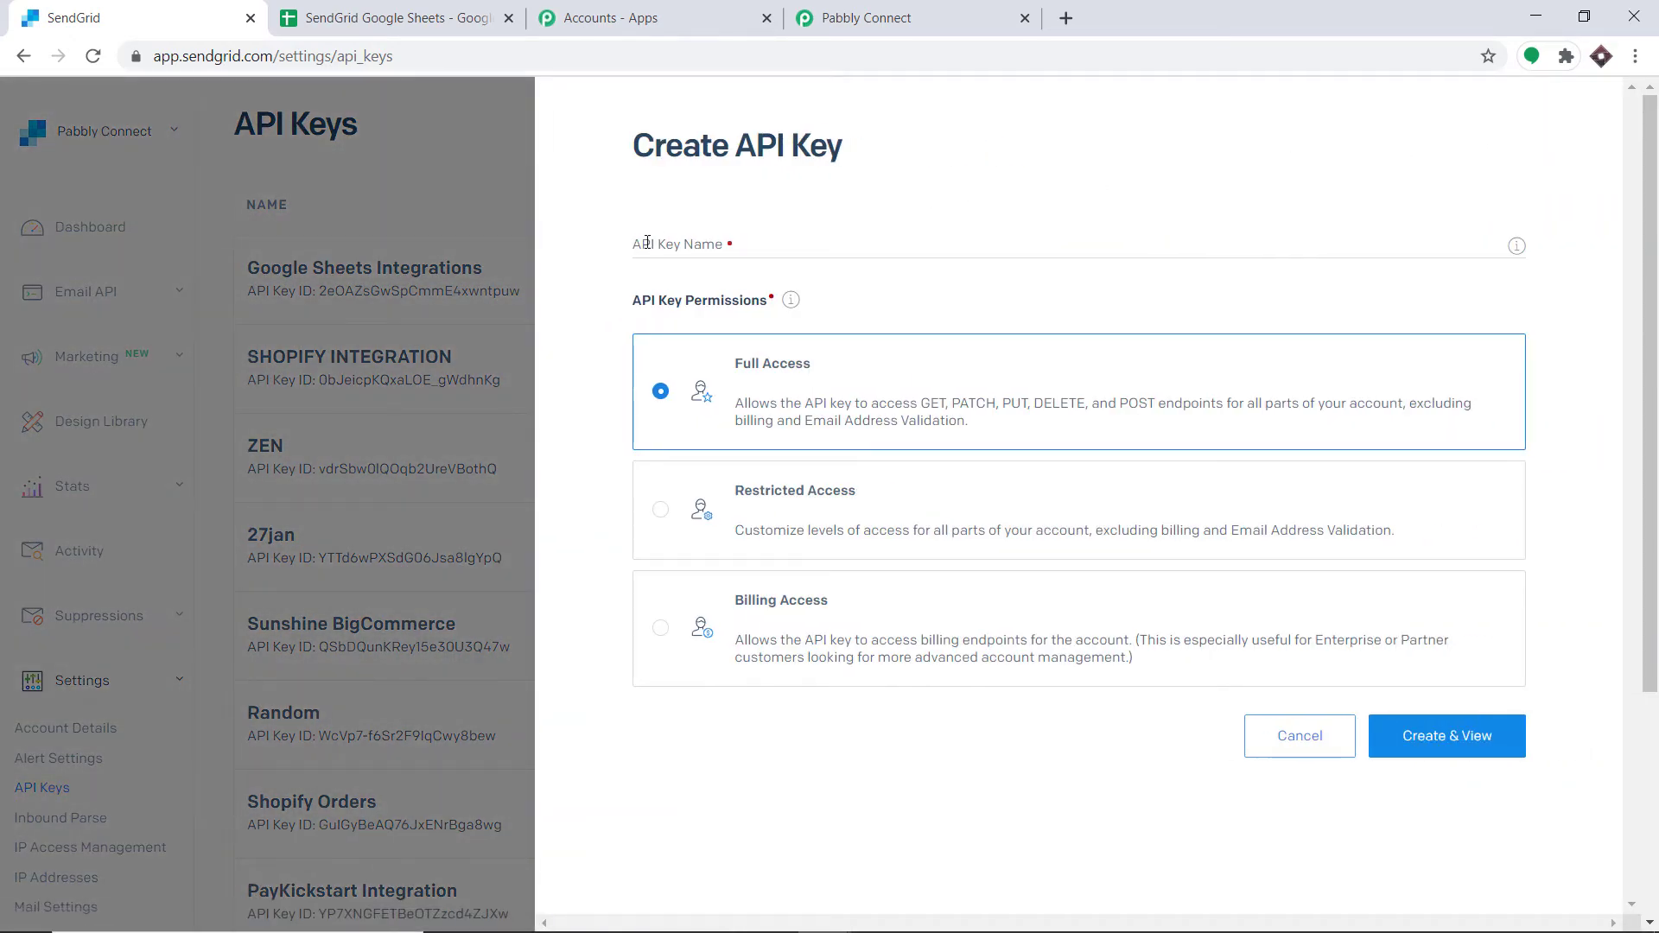
click(638, 242)
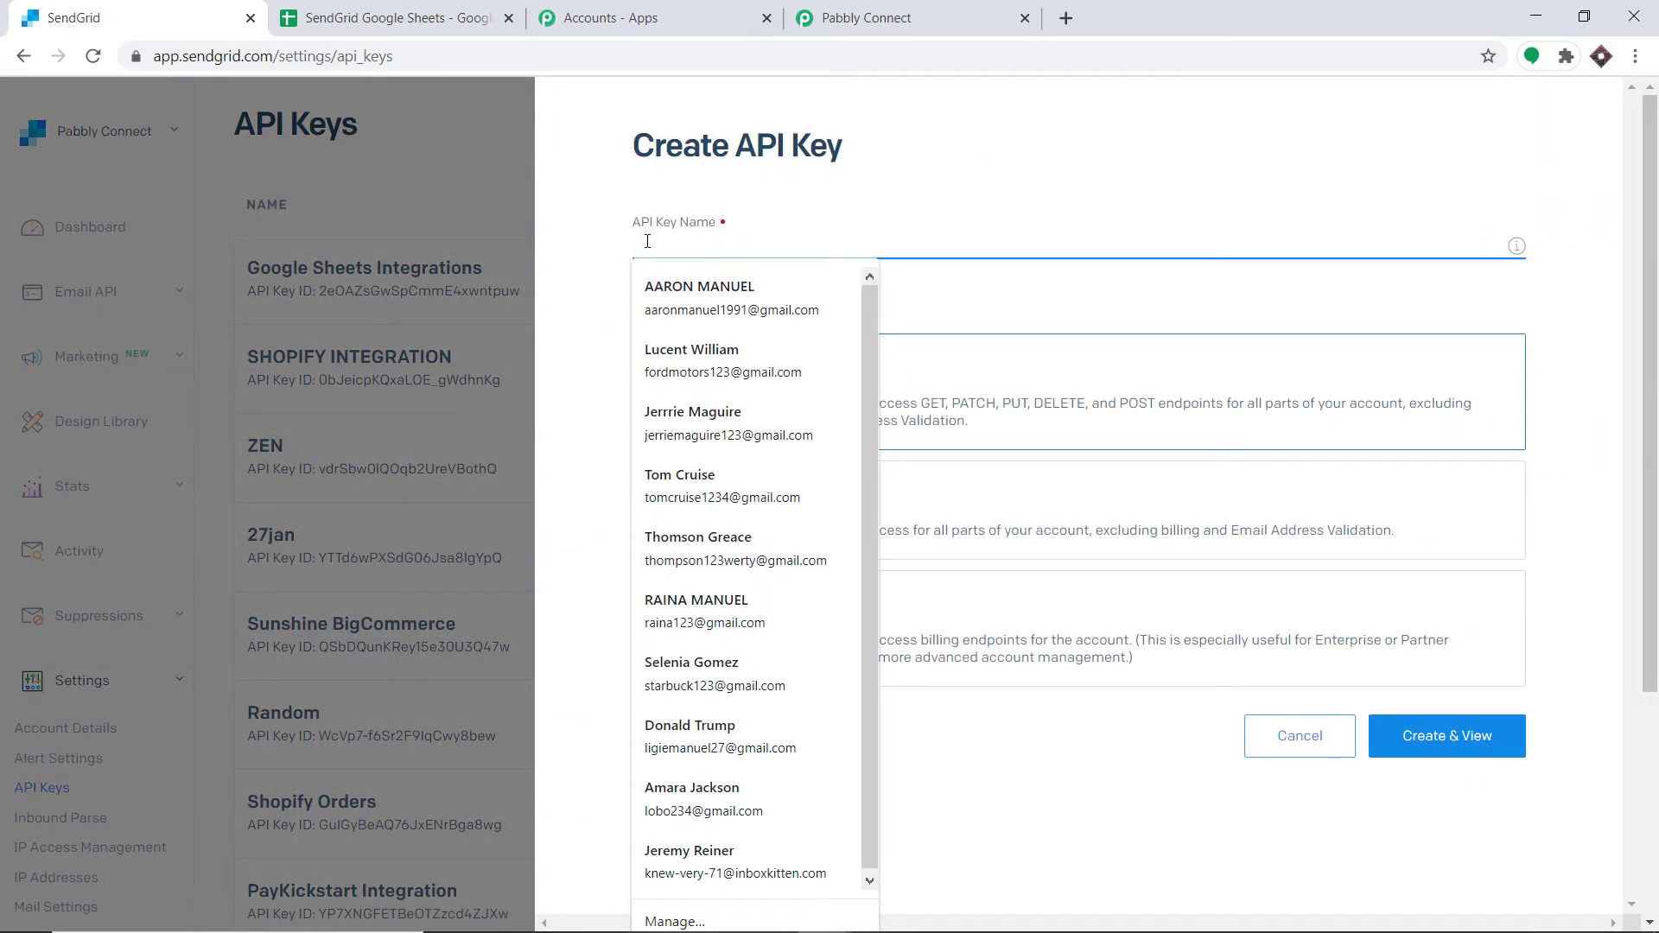
text(KEY Alpha)
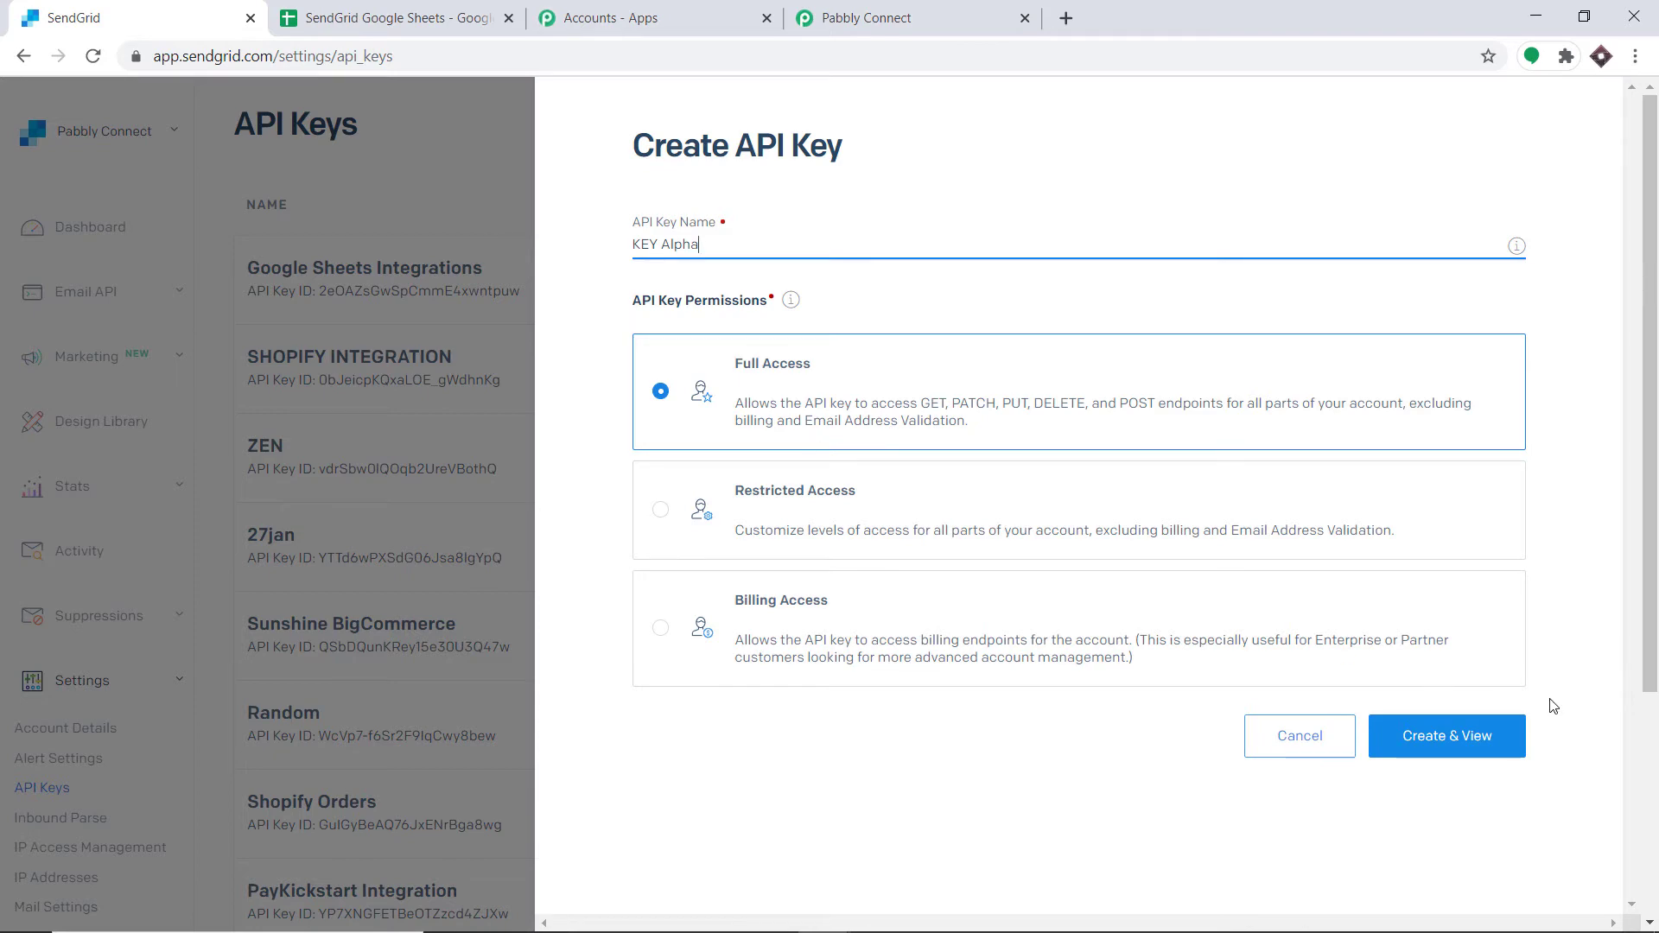
click(1478, 735)
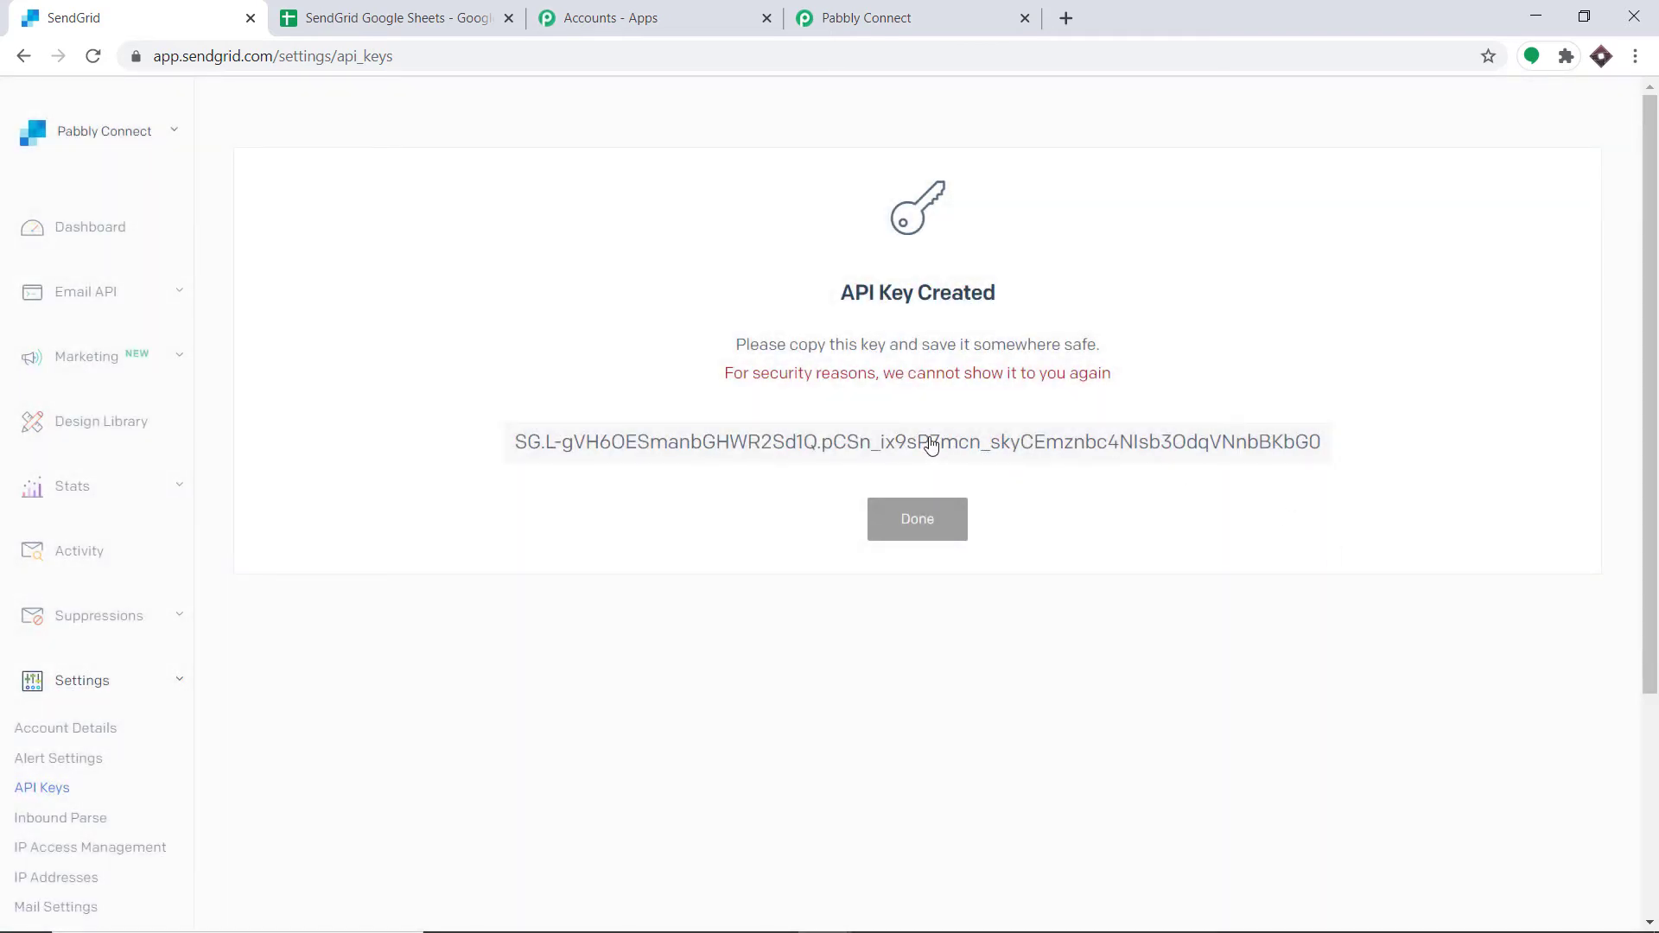
click(930, 446)
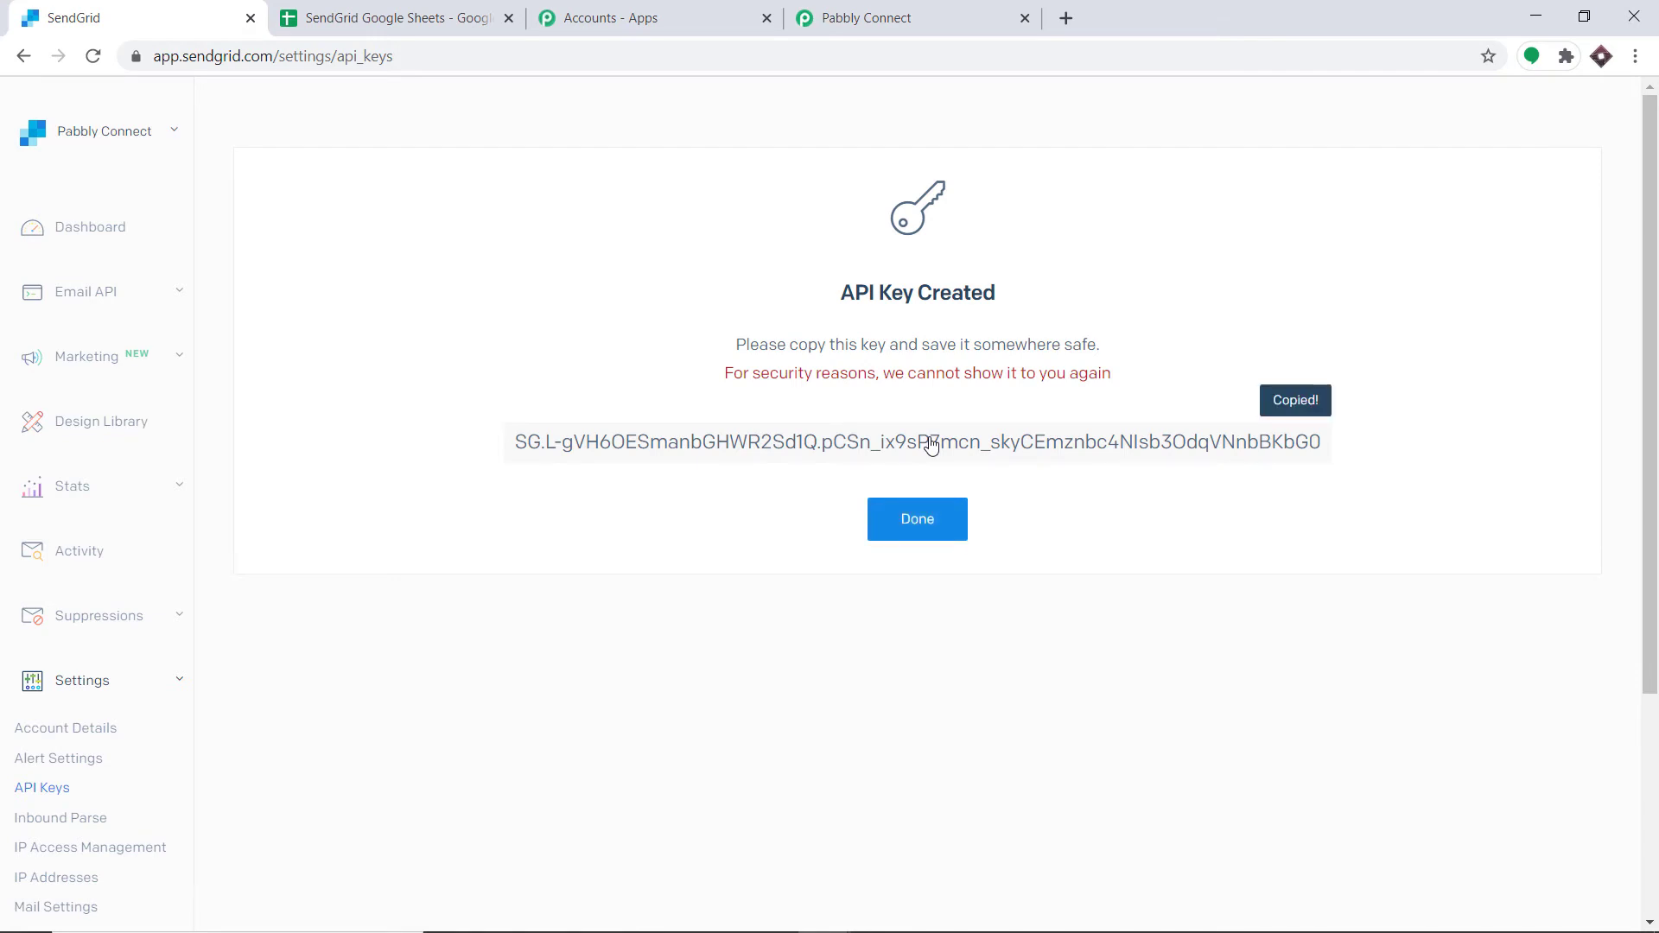
Step: Paste the copied SendGrid API key into the Token field of the workflow's new credentials
click(873, 17)
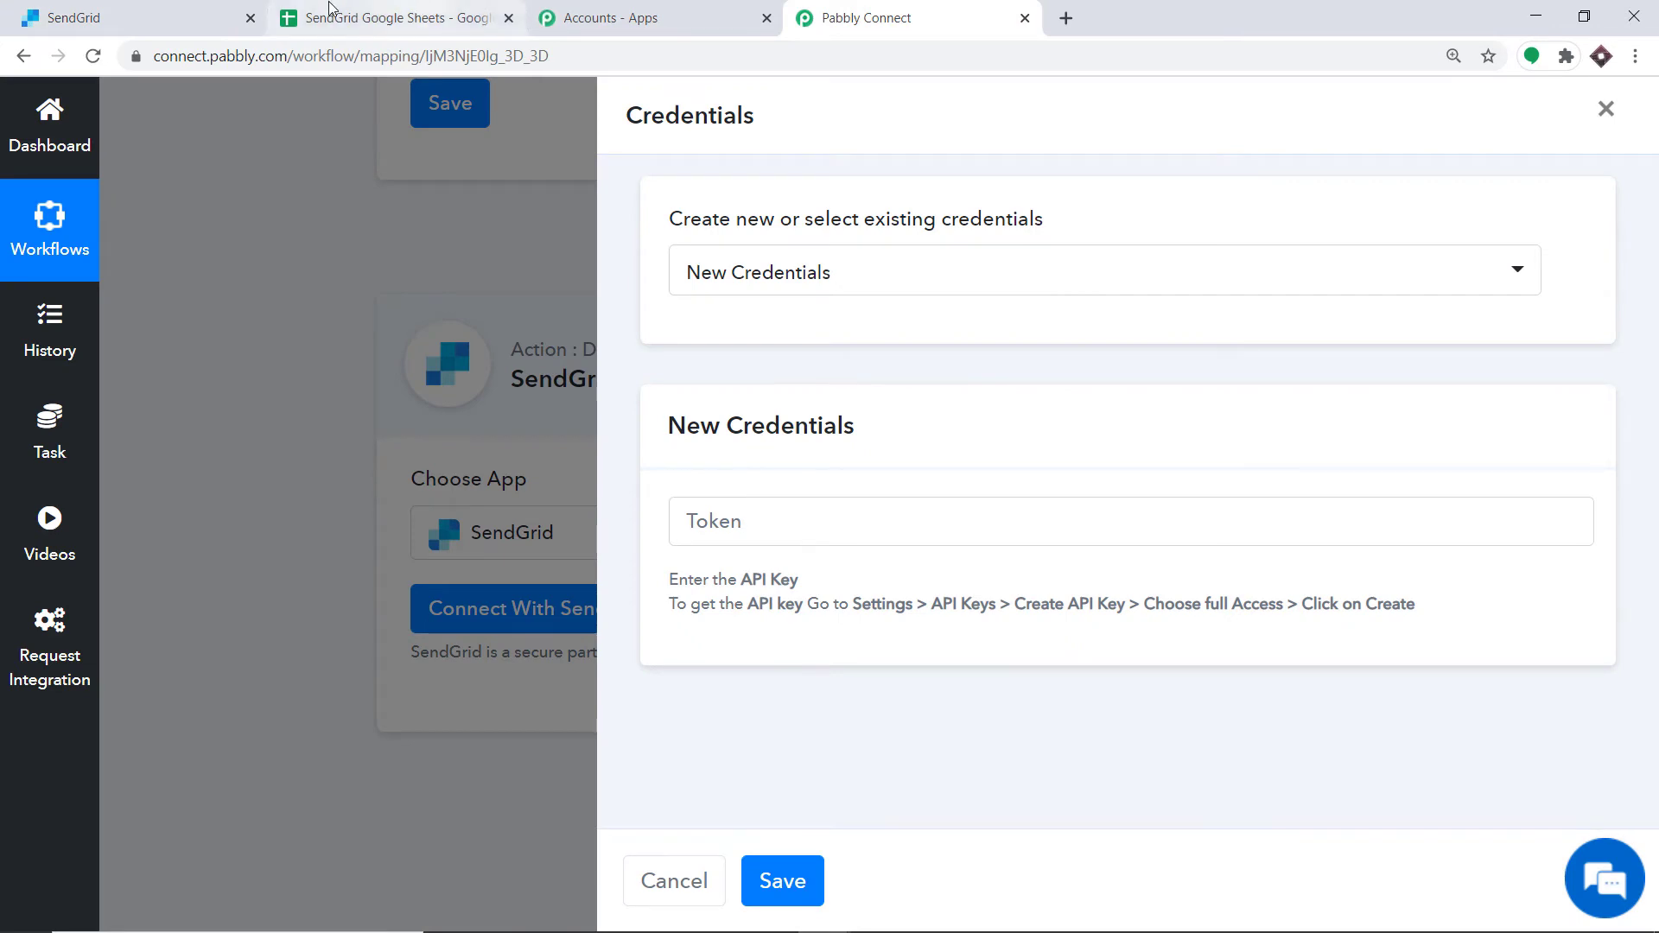
click(108, 16)
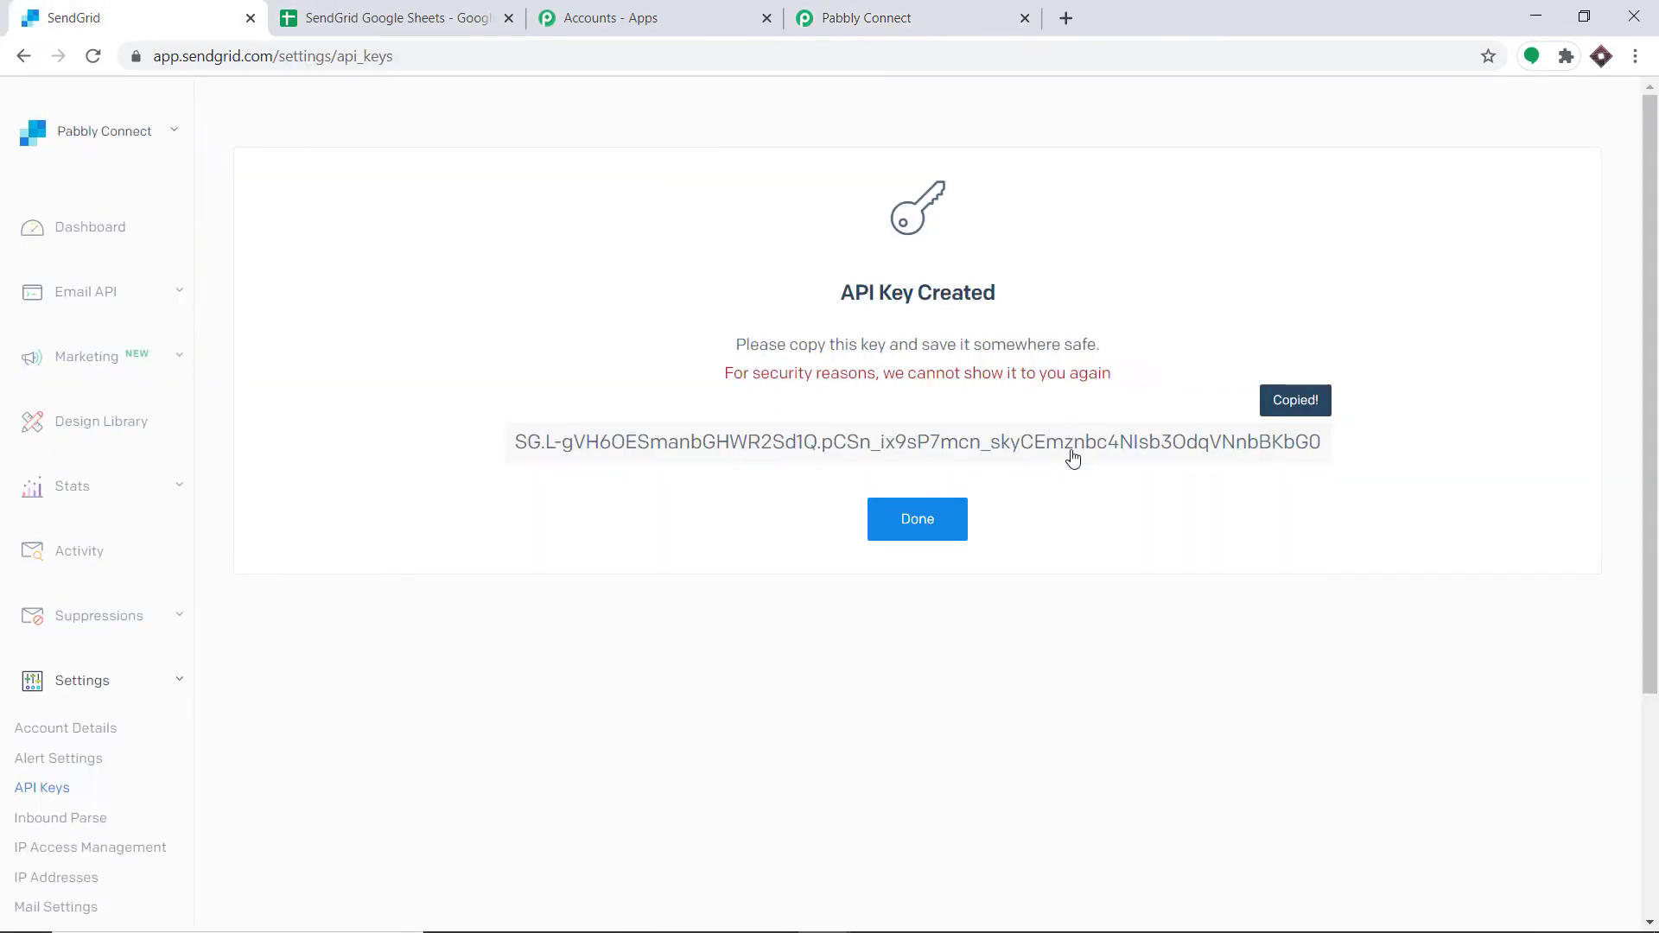
click(968, 18)
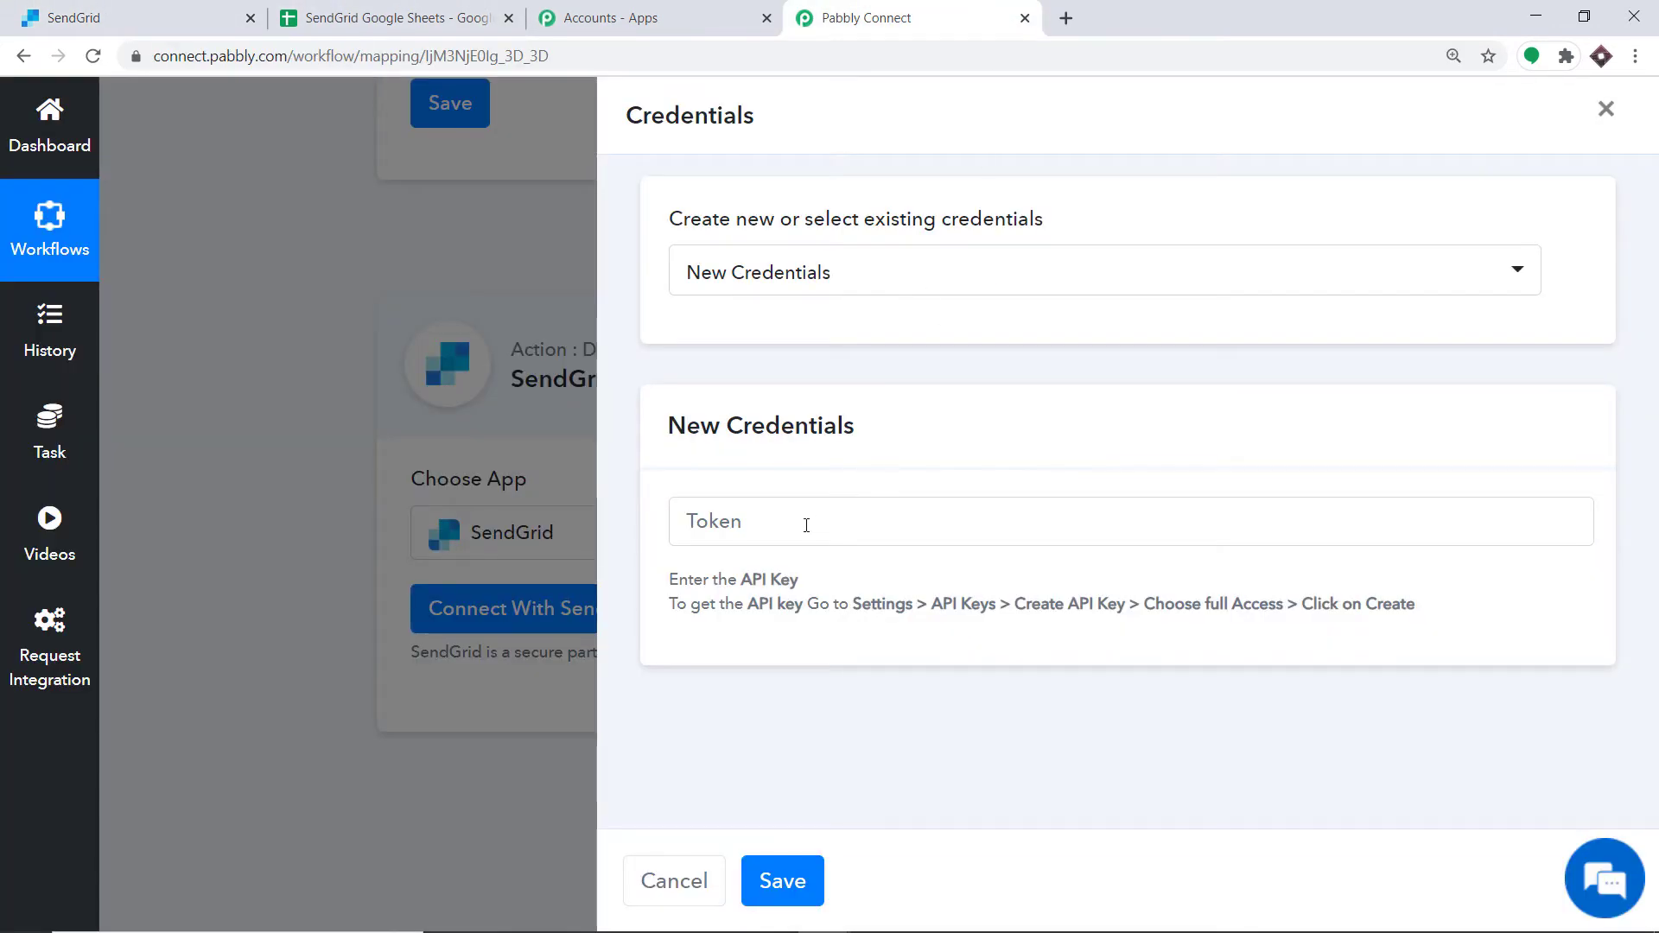
click(806, 523)
right_click(806, 525)
click(904, 692)
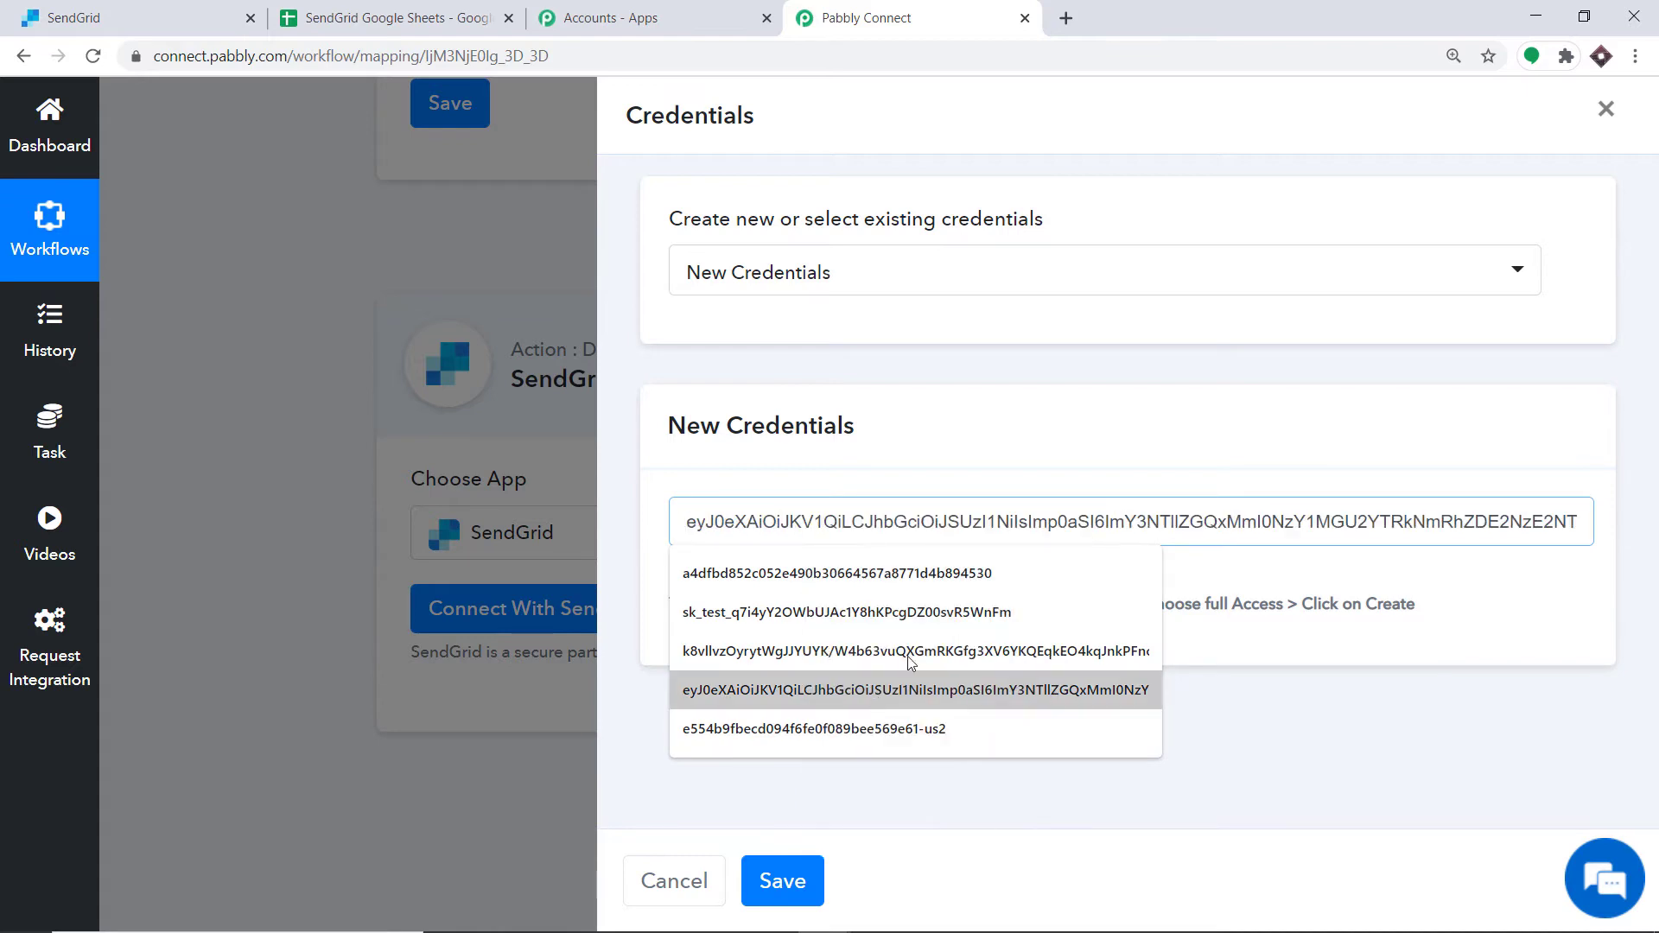
Step: Save the new SendGrid credentials containing the pasted API key
click(1212, 362)
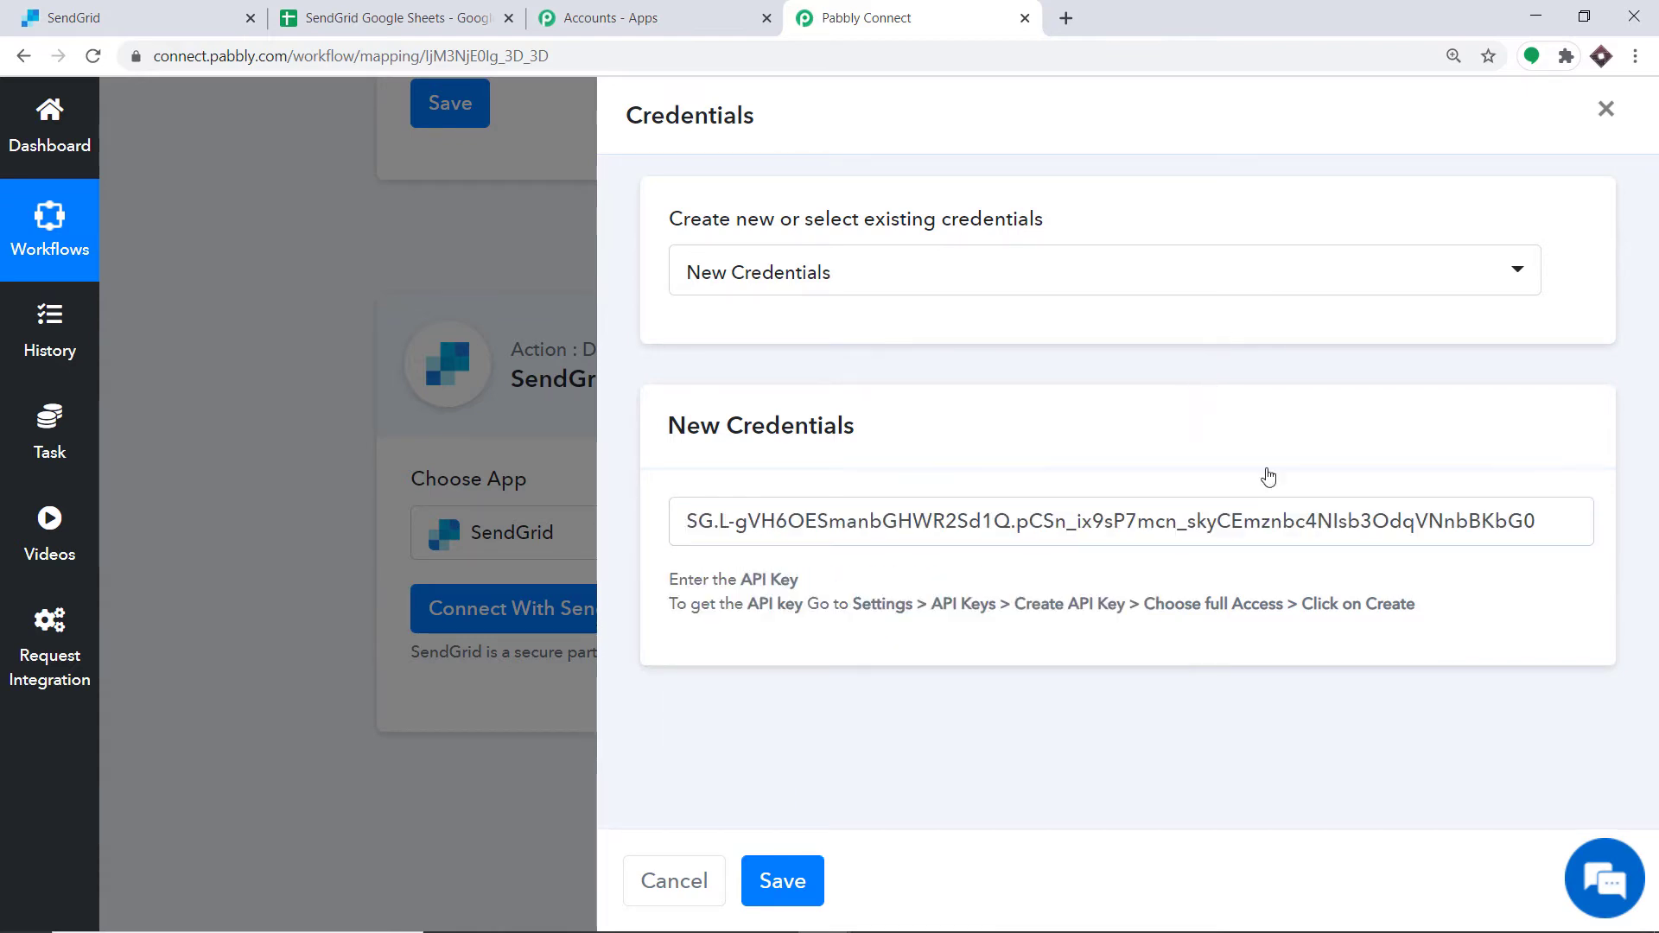
click(129, 17)
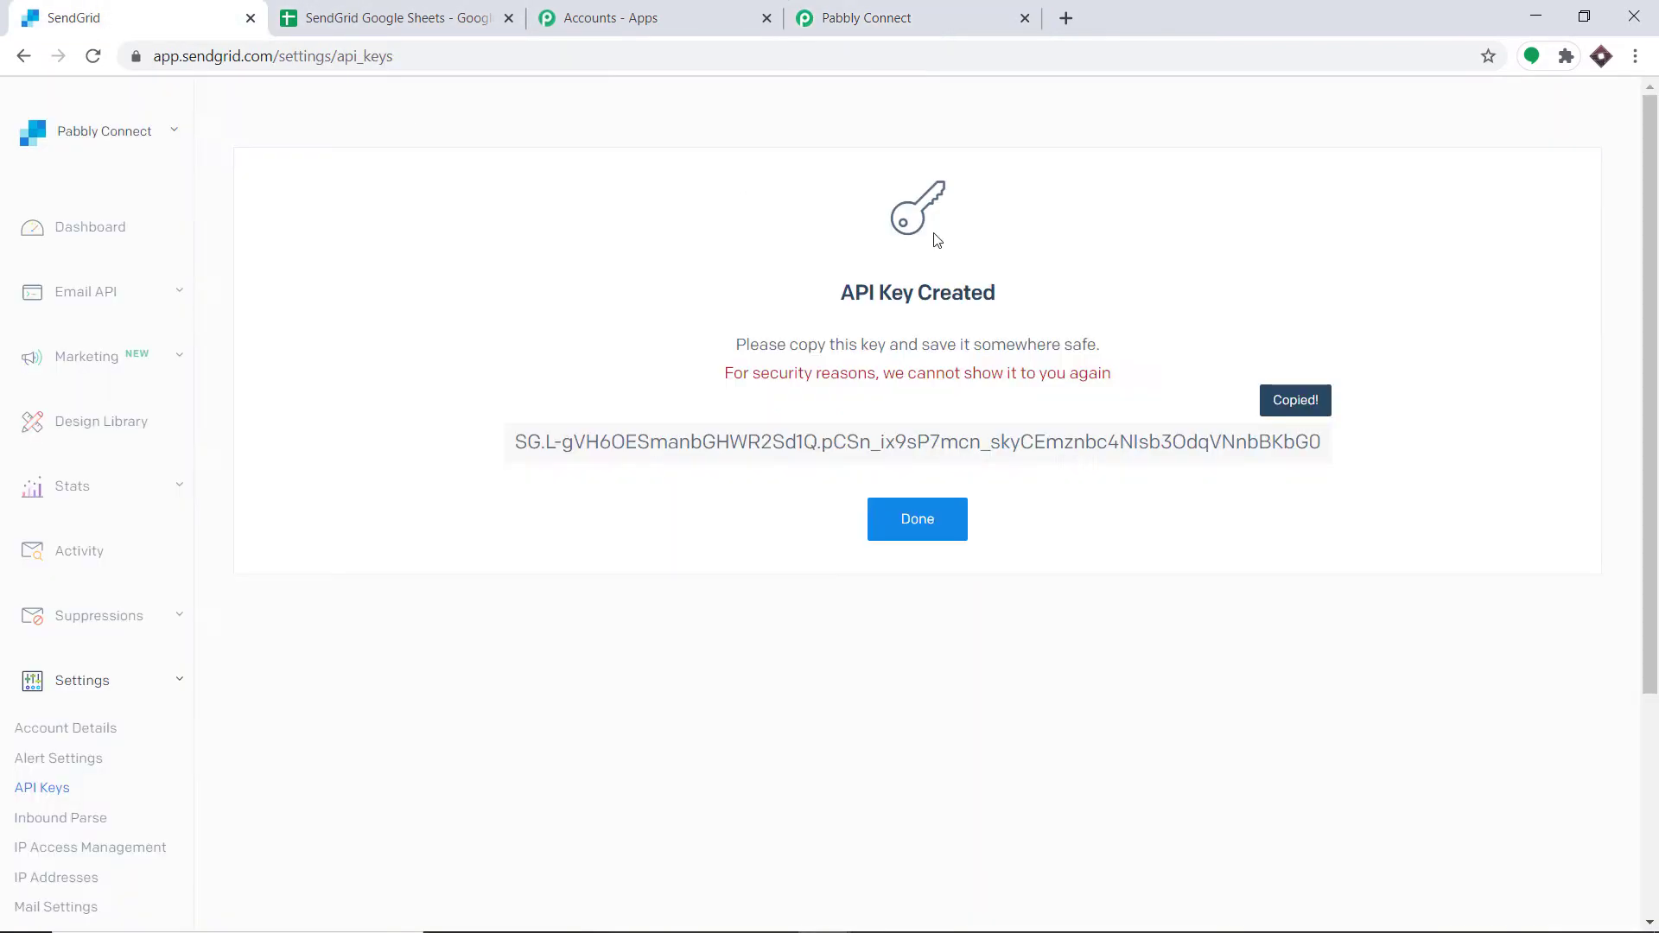
click(867, 17)
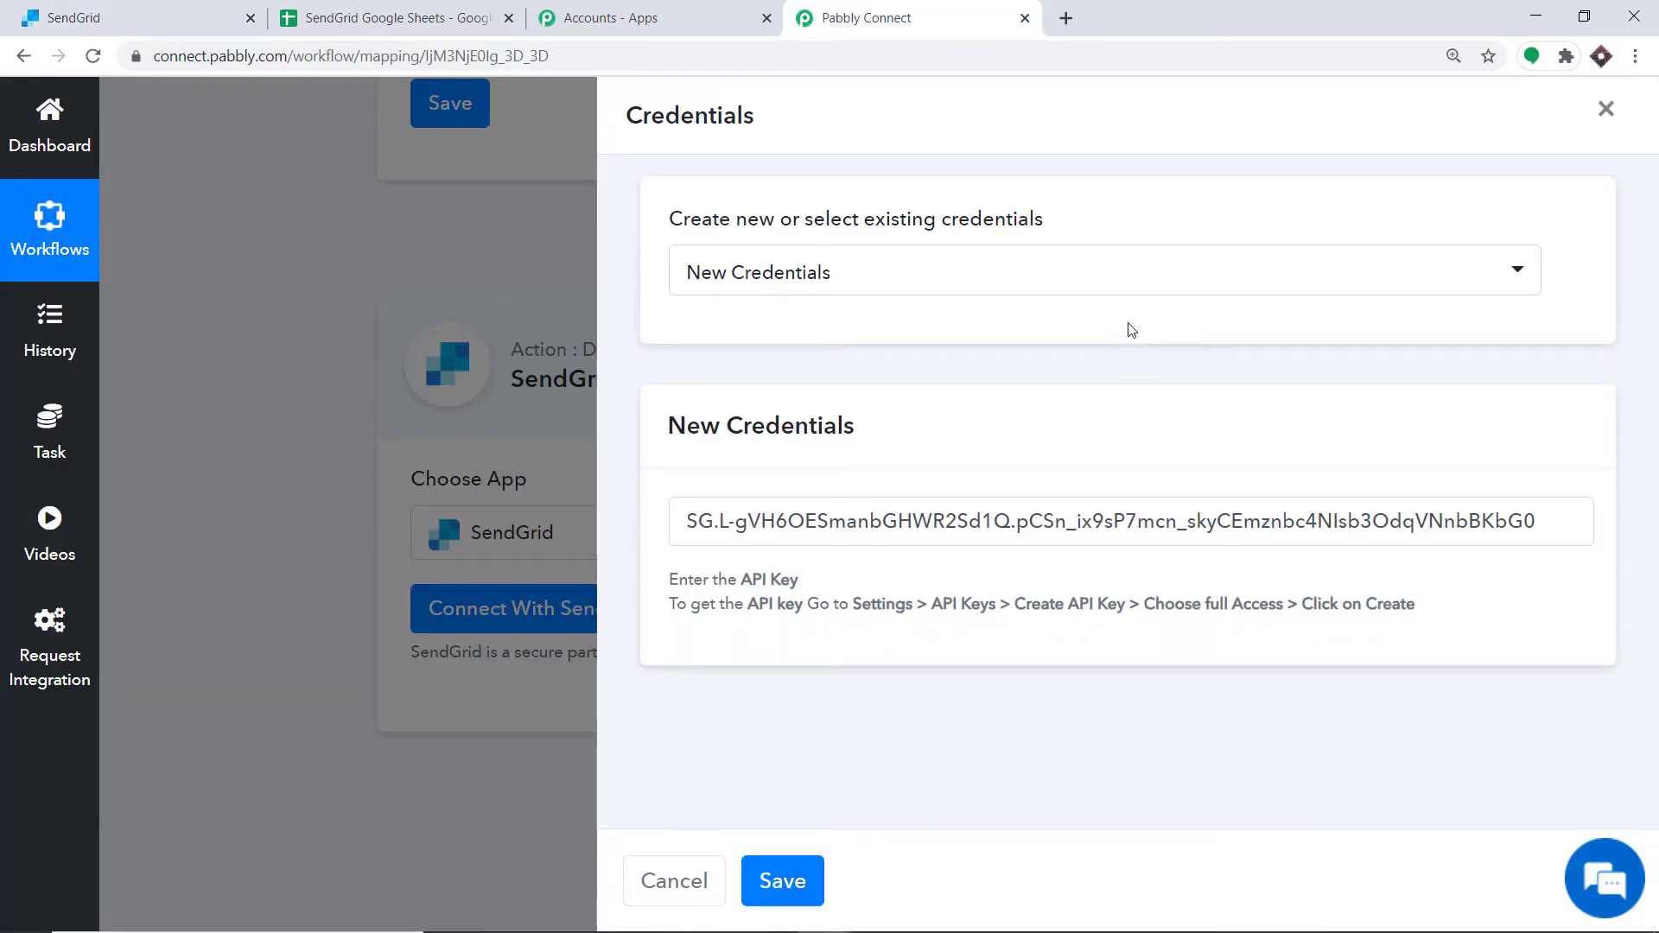
click(786, 881)
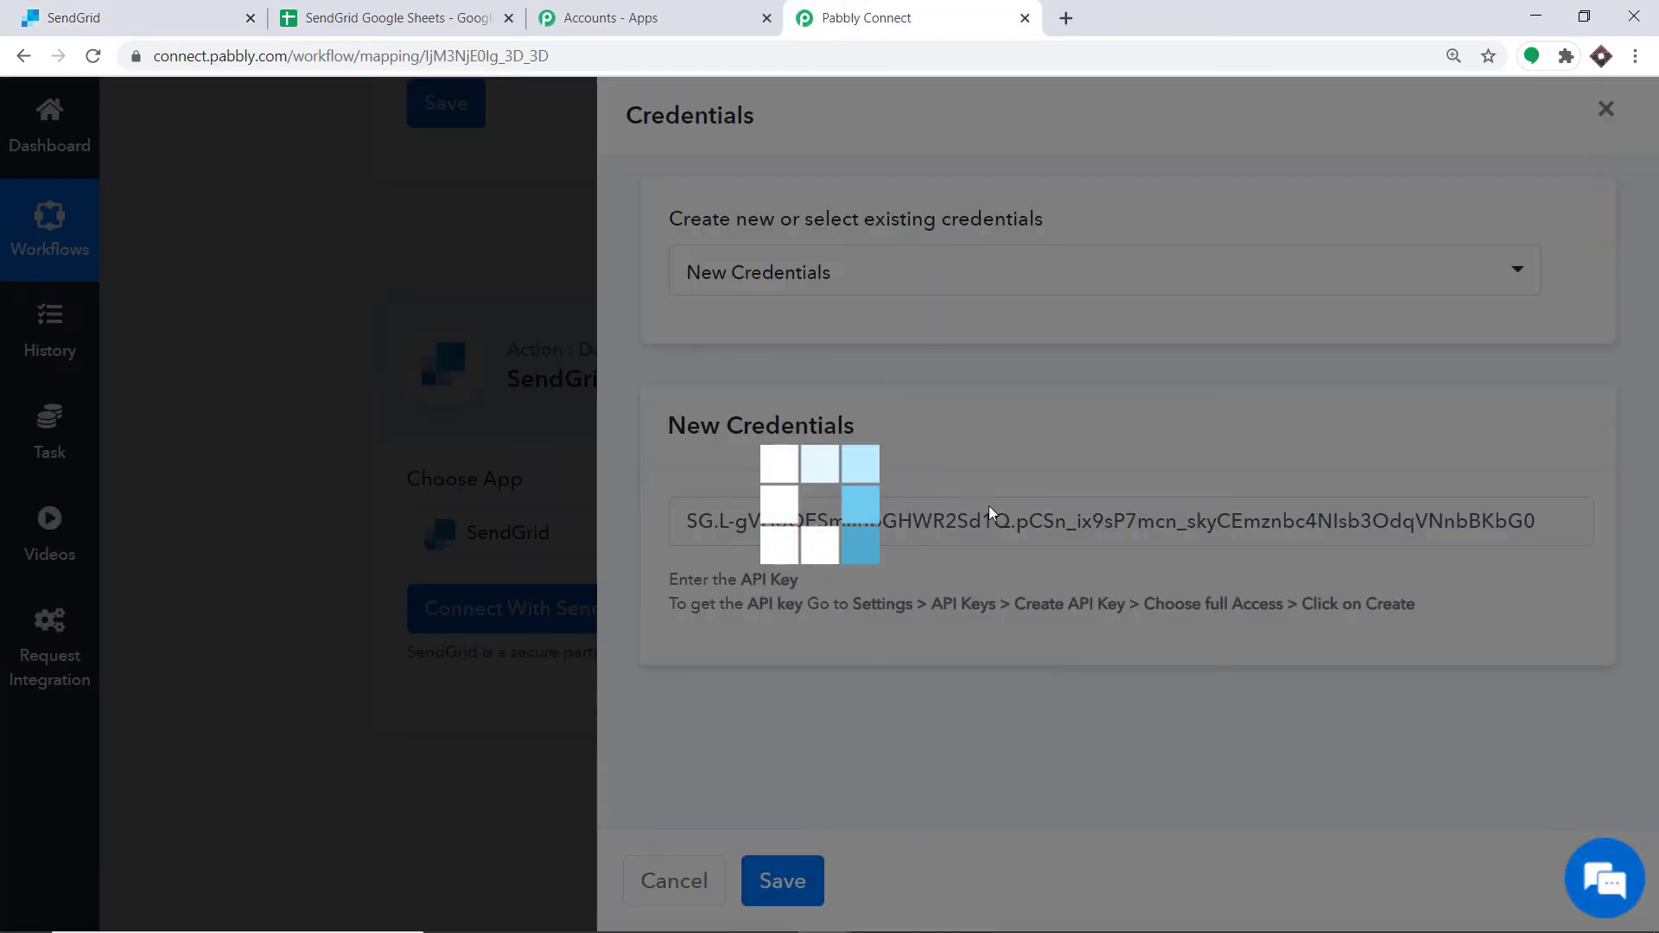
Step: Compare the available List options with the contact lists in SendGrid's Marketing Contacts page
scroll(1184, 473, down, 5)
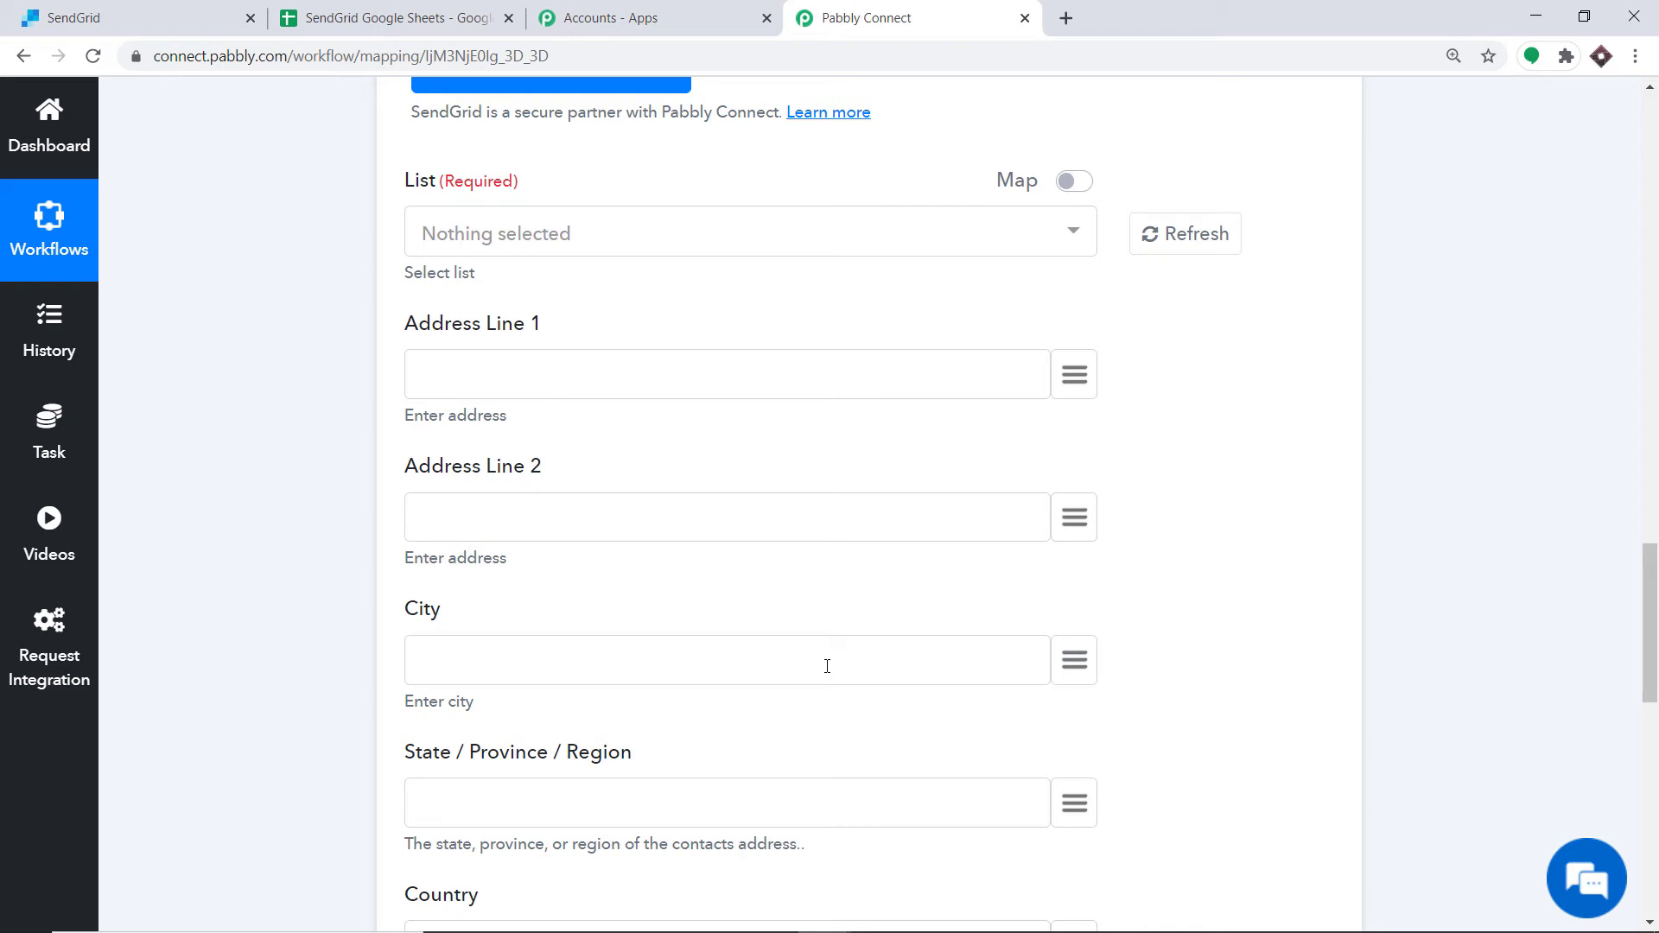
scroll(813, 579, up, 3)
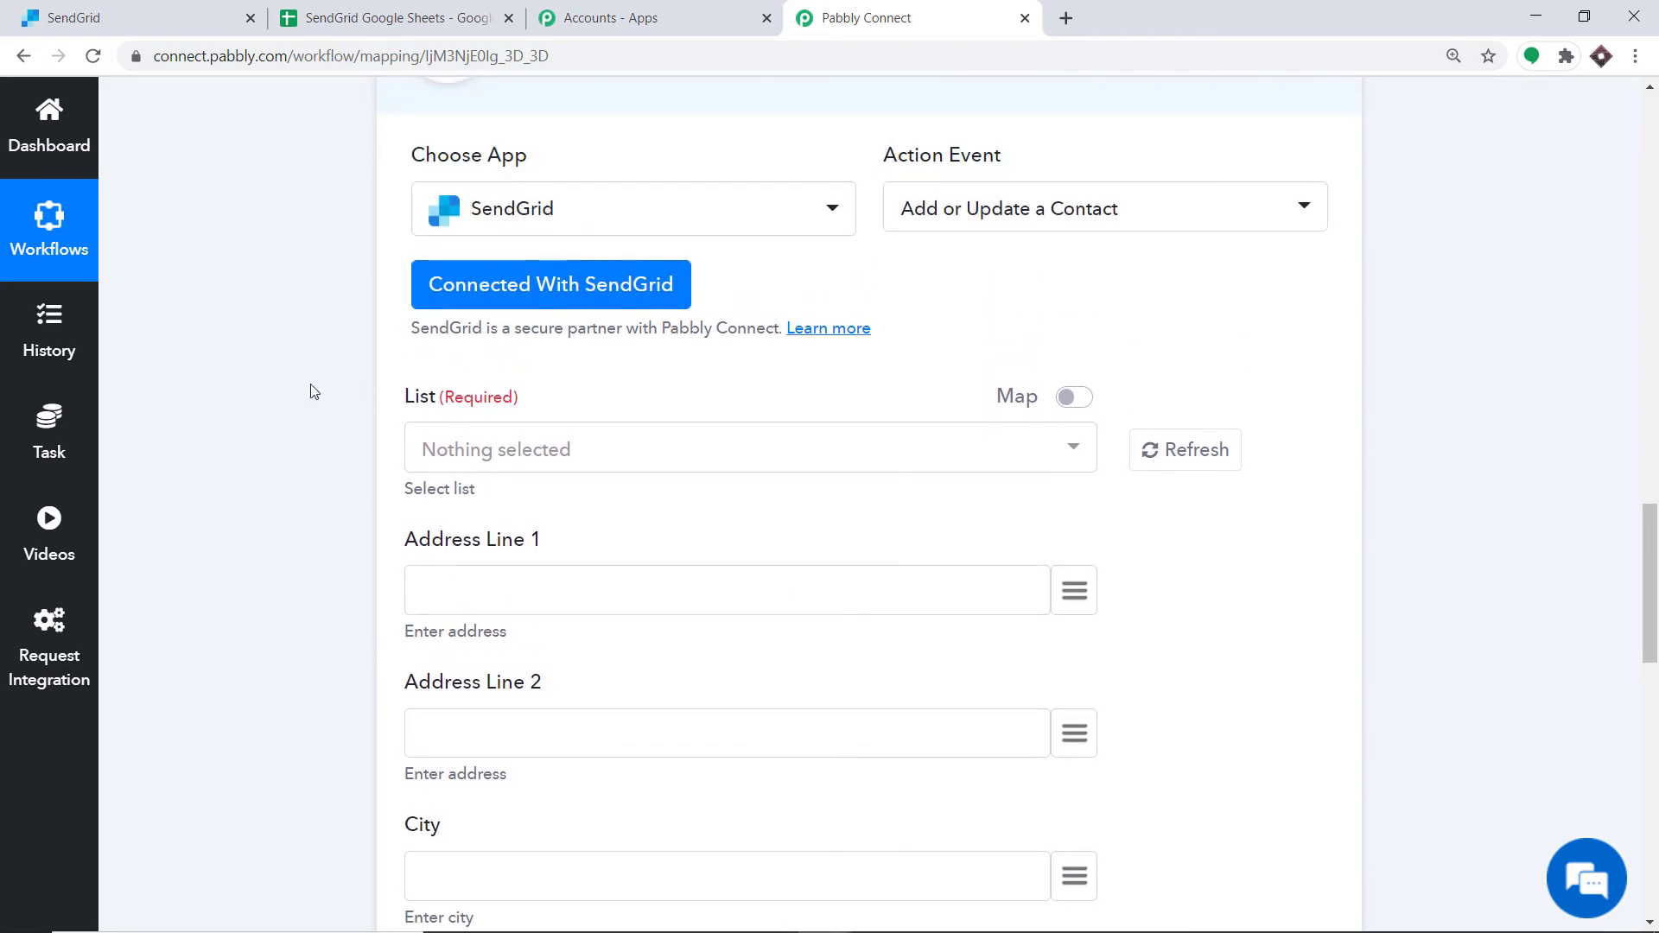
click(492, 454)
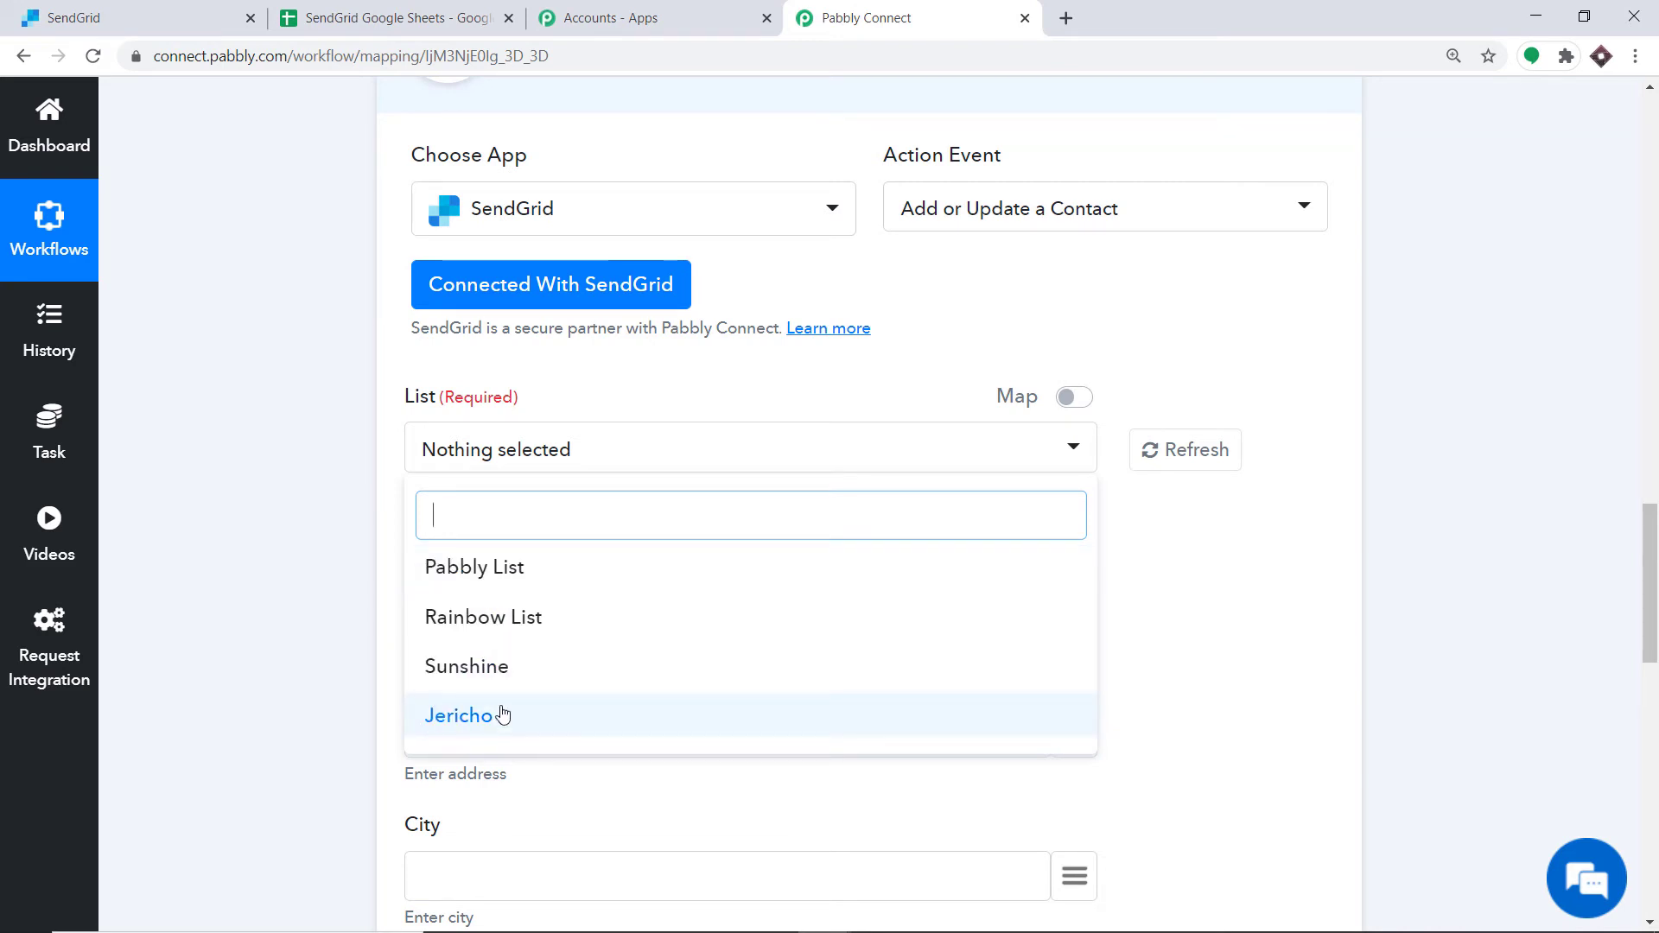
click(86, 18)
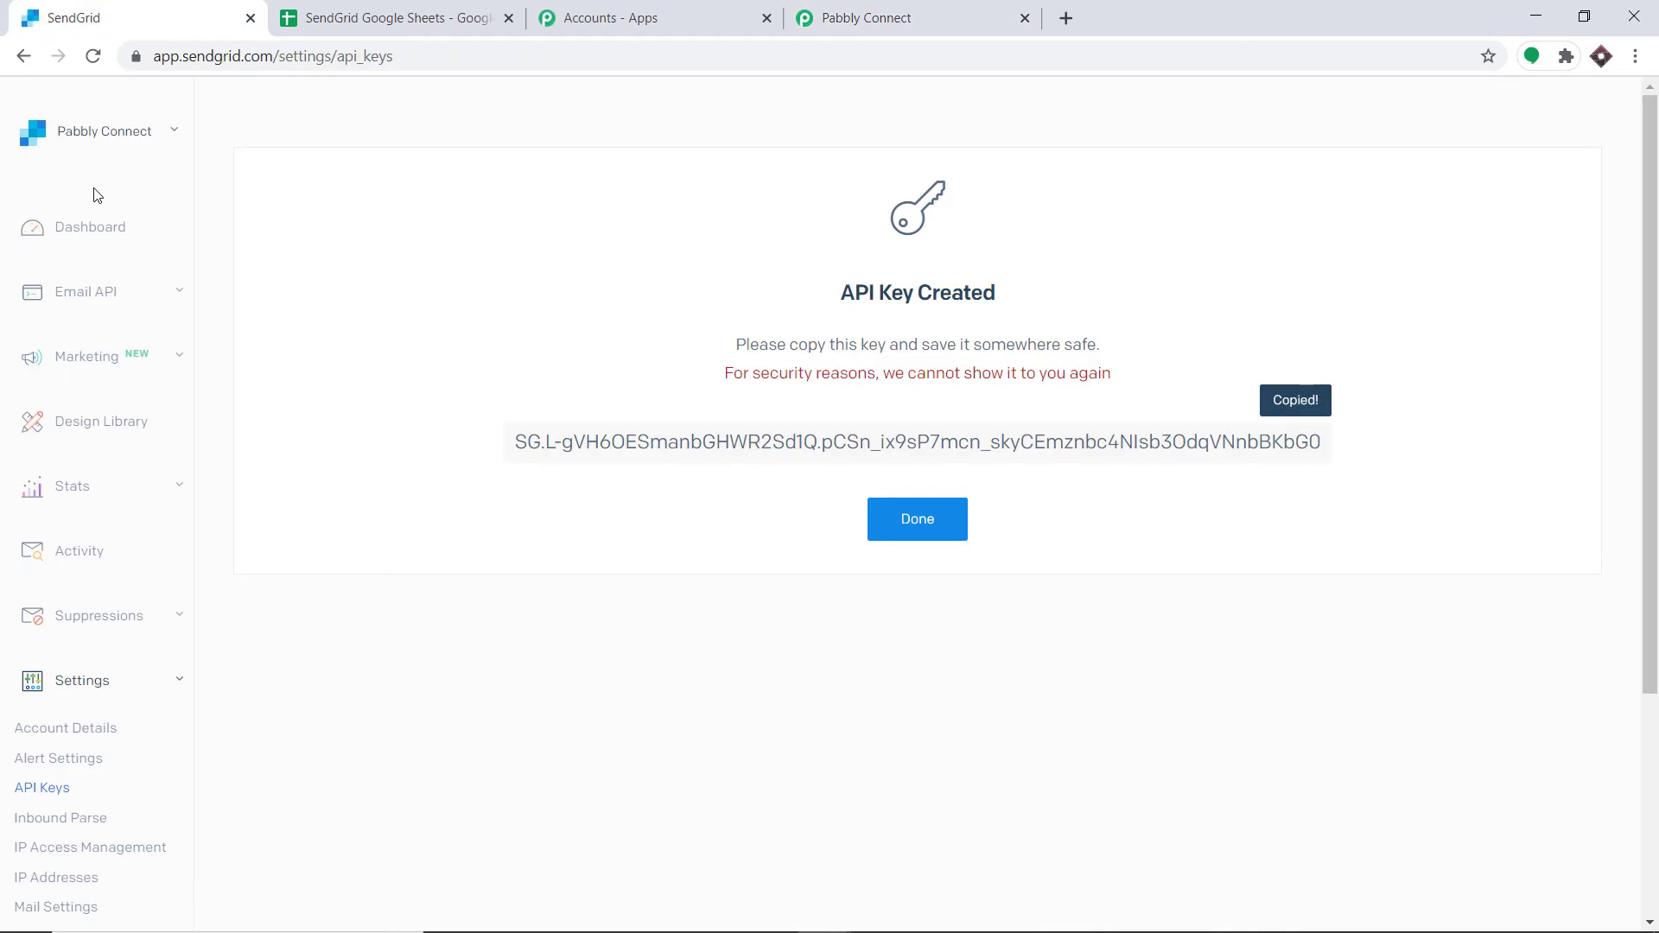
click(82, 359)
click(52, 464)
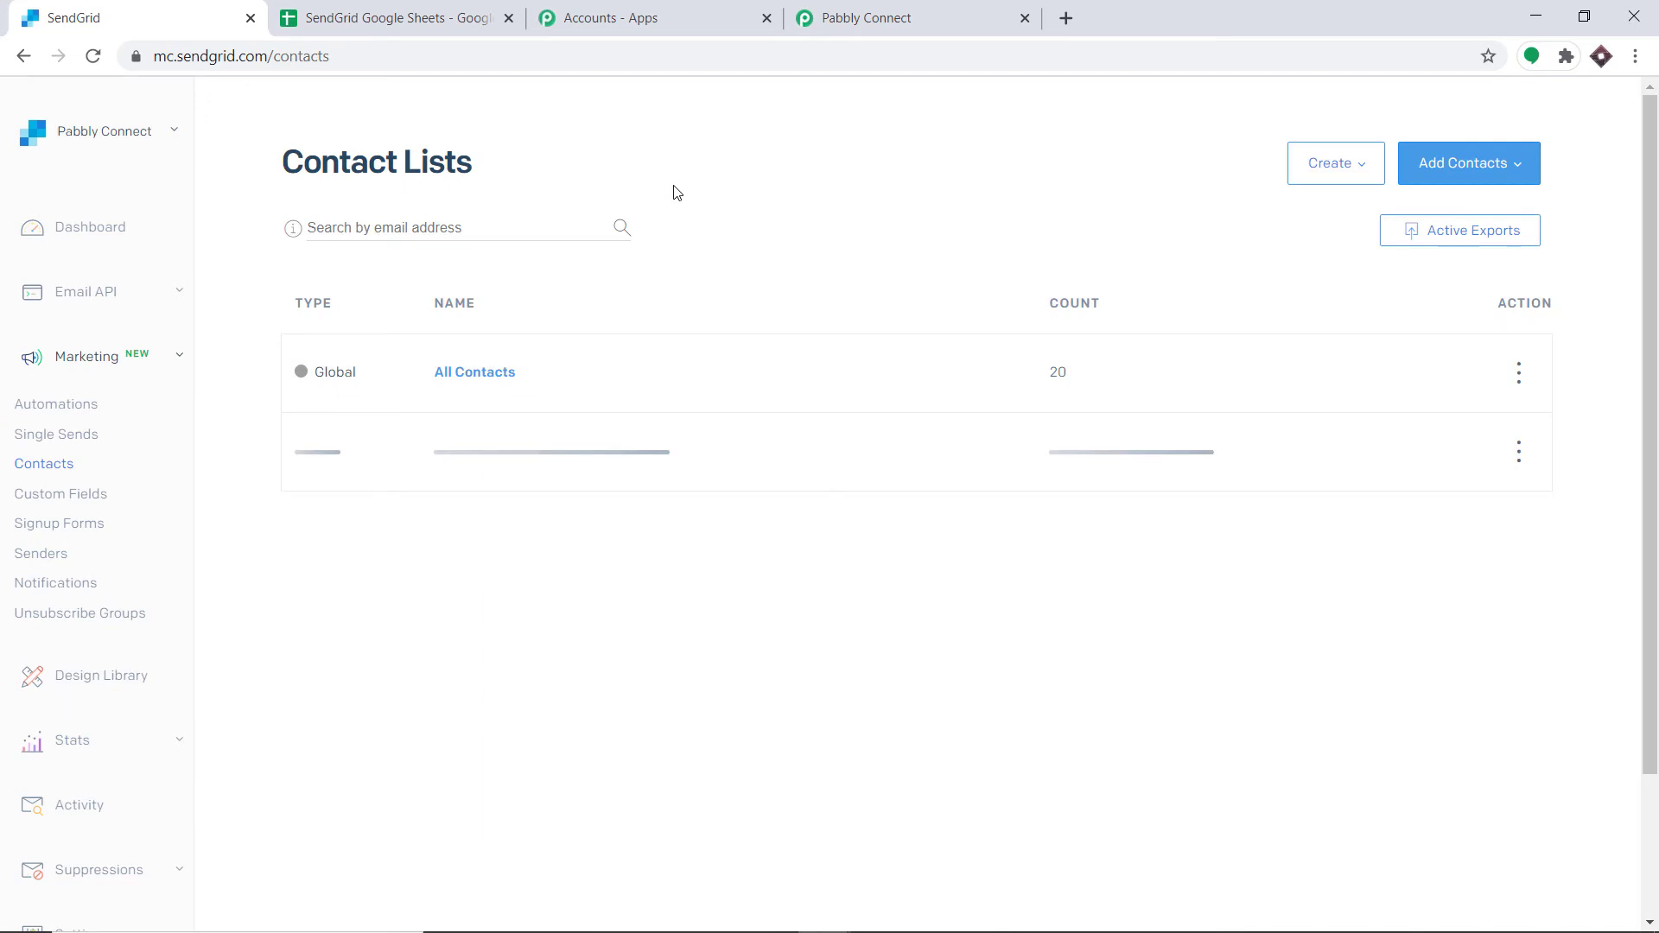
scroll(545, 339, down, 2)
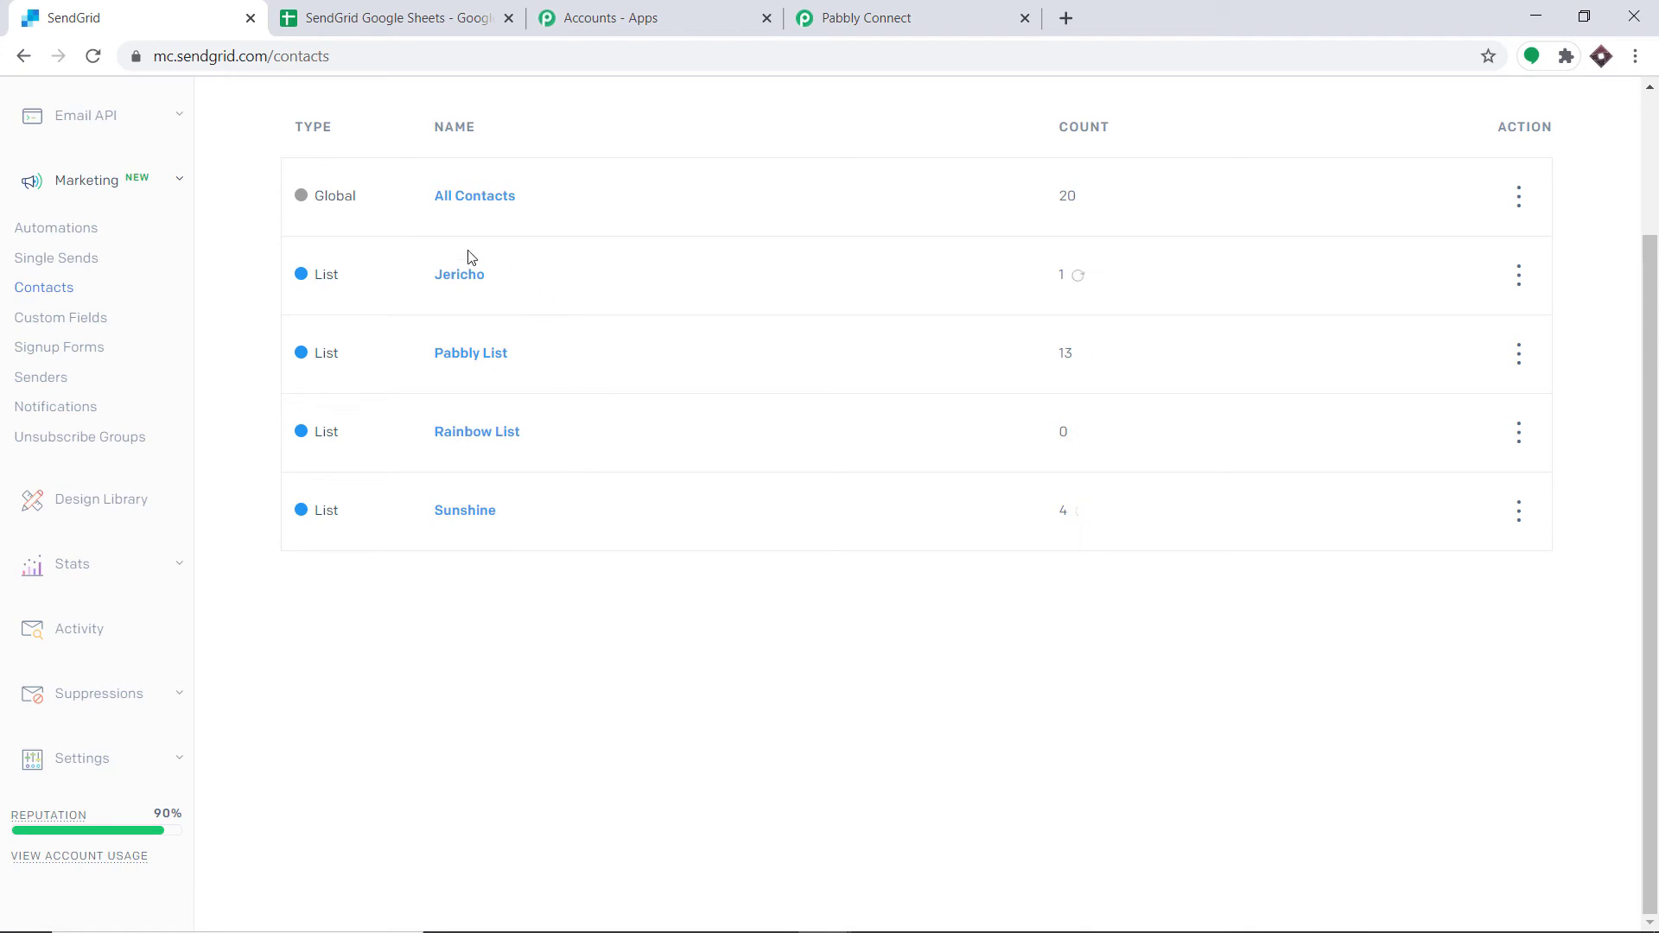
click(882, 7)
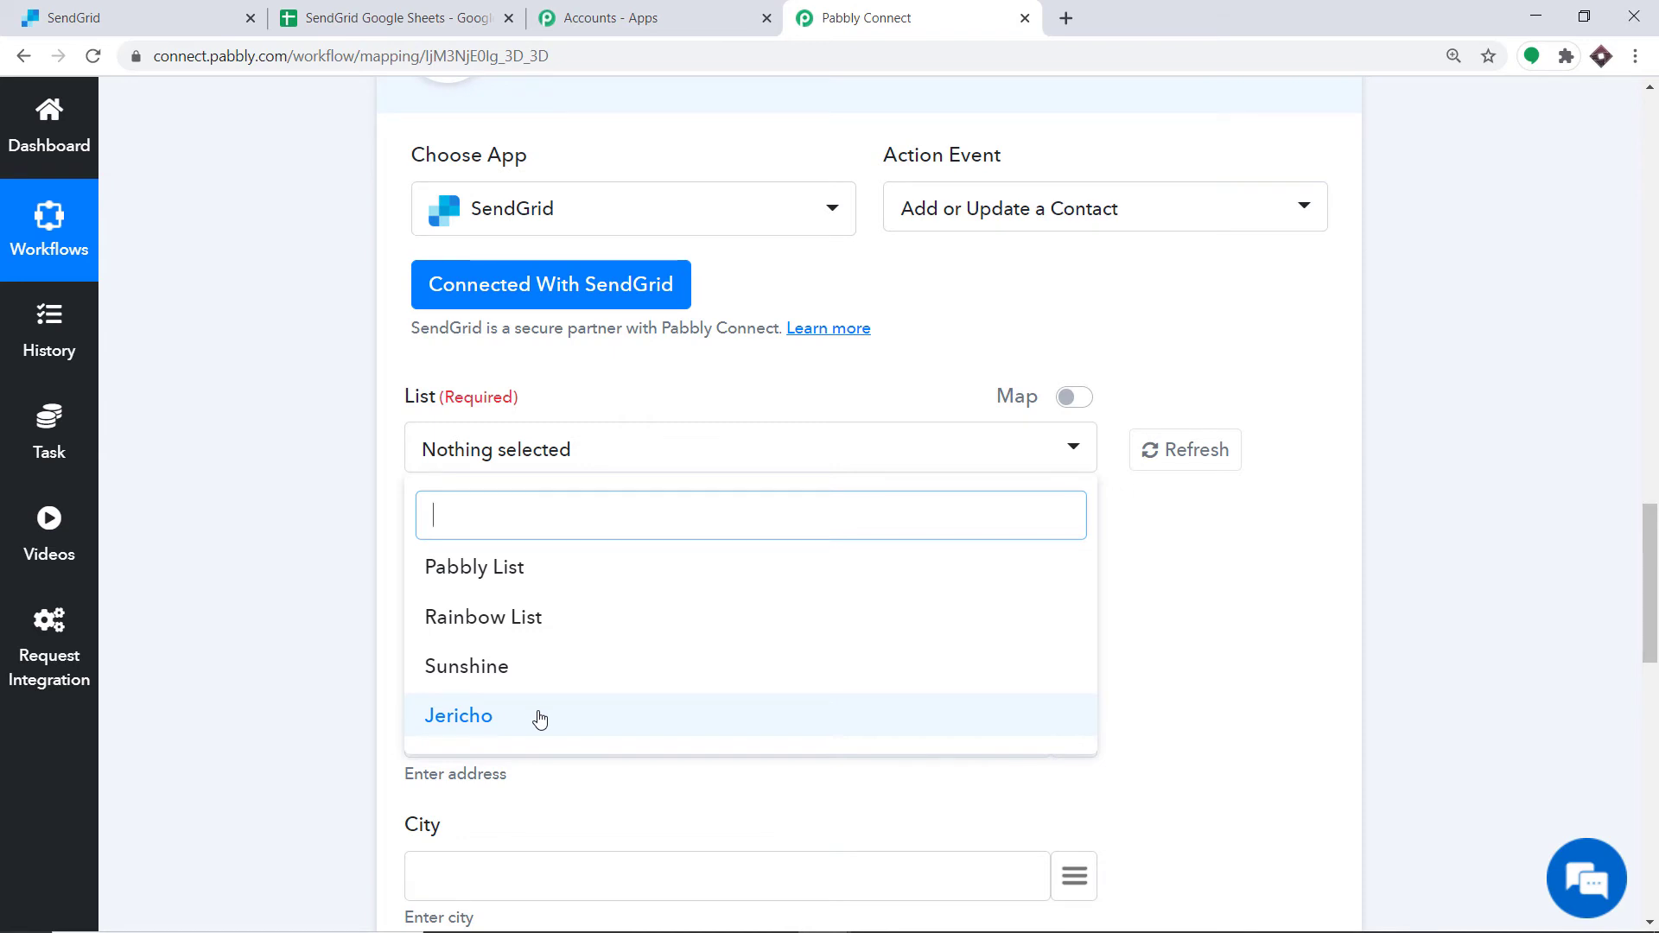
click(157, 12)
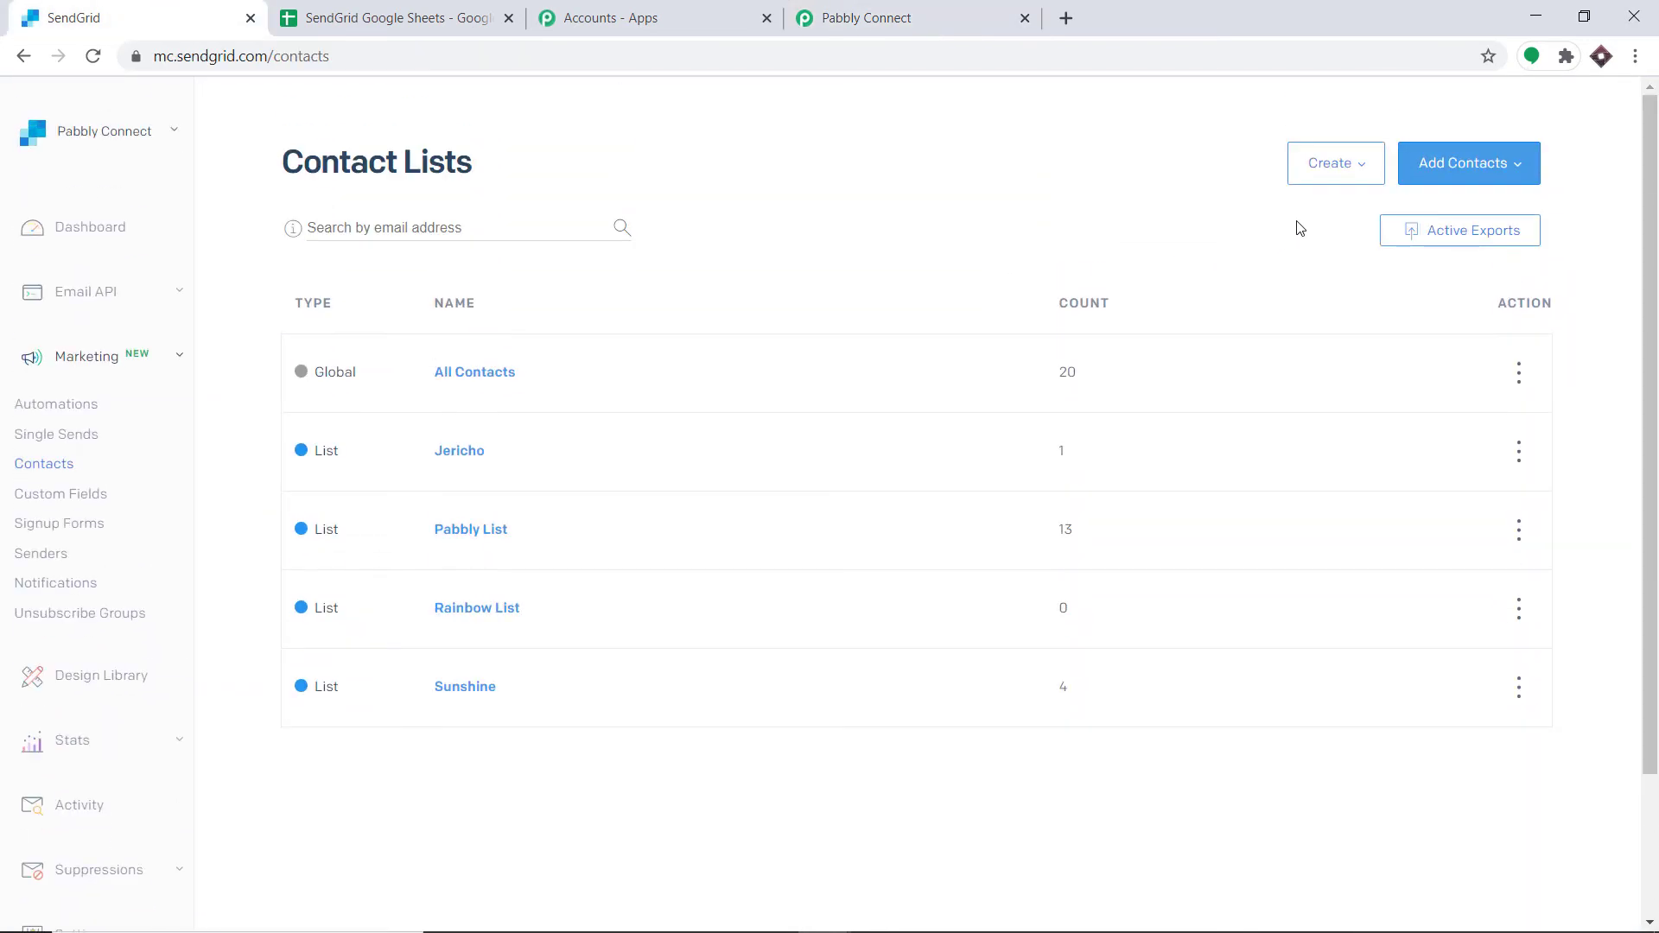
Step: Create a new SendGrid contact list named Unicorn List
click(1319, 176)
click(1338, 219)
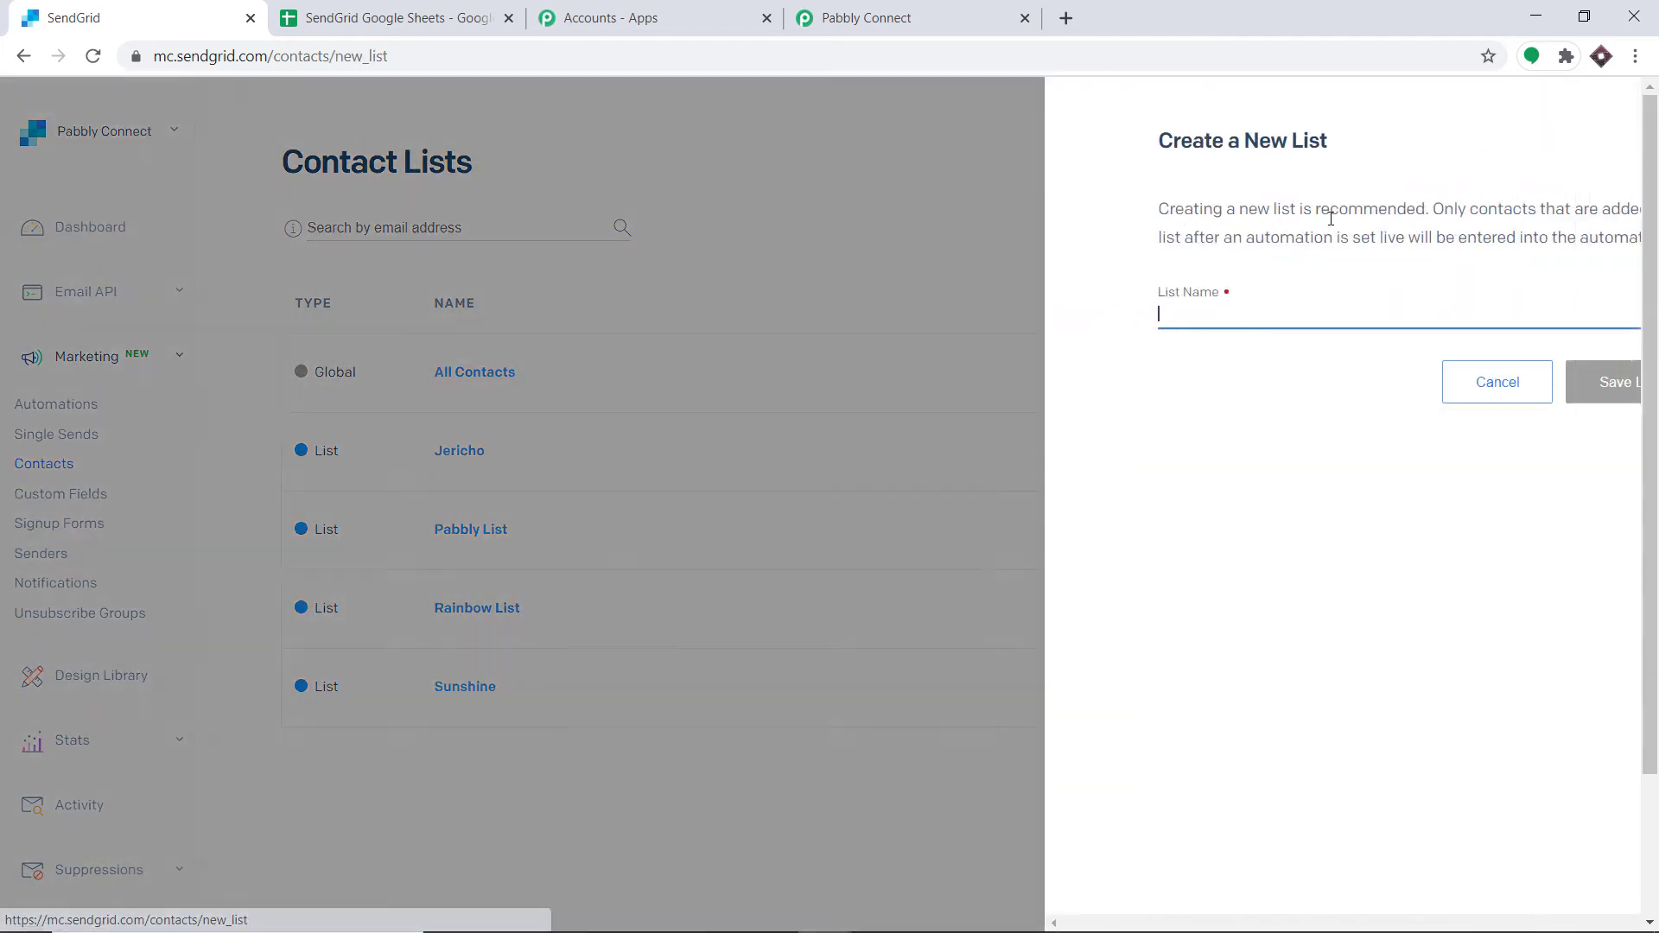
click(1061, 311)
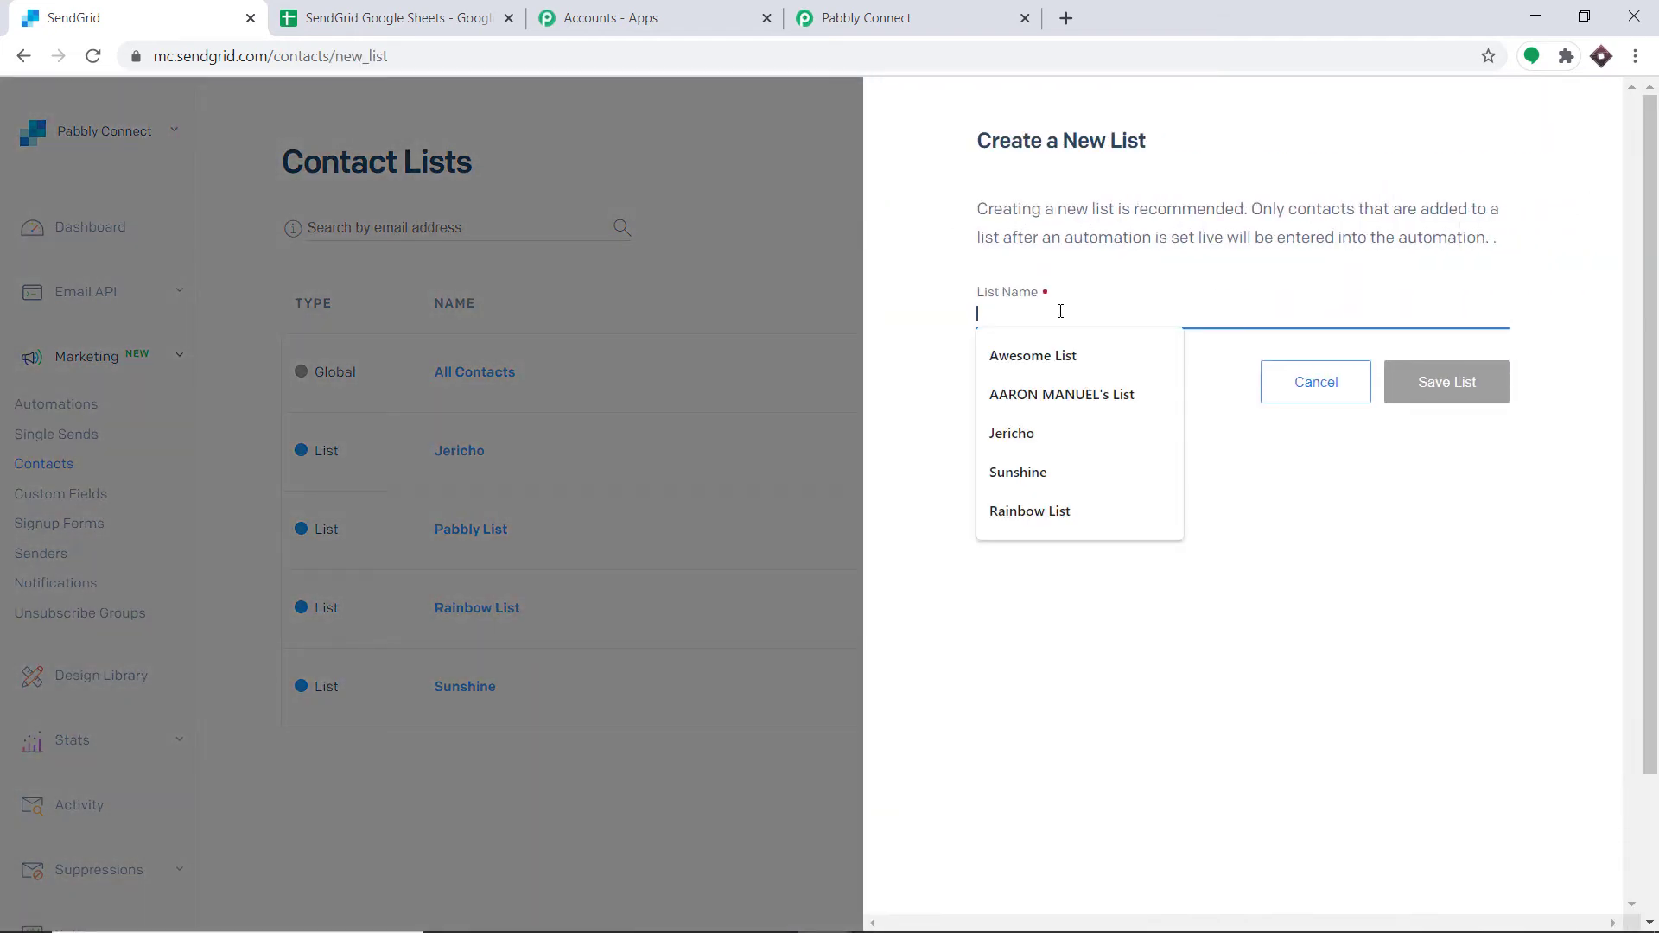
text(Unicorn List)
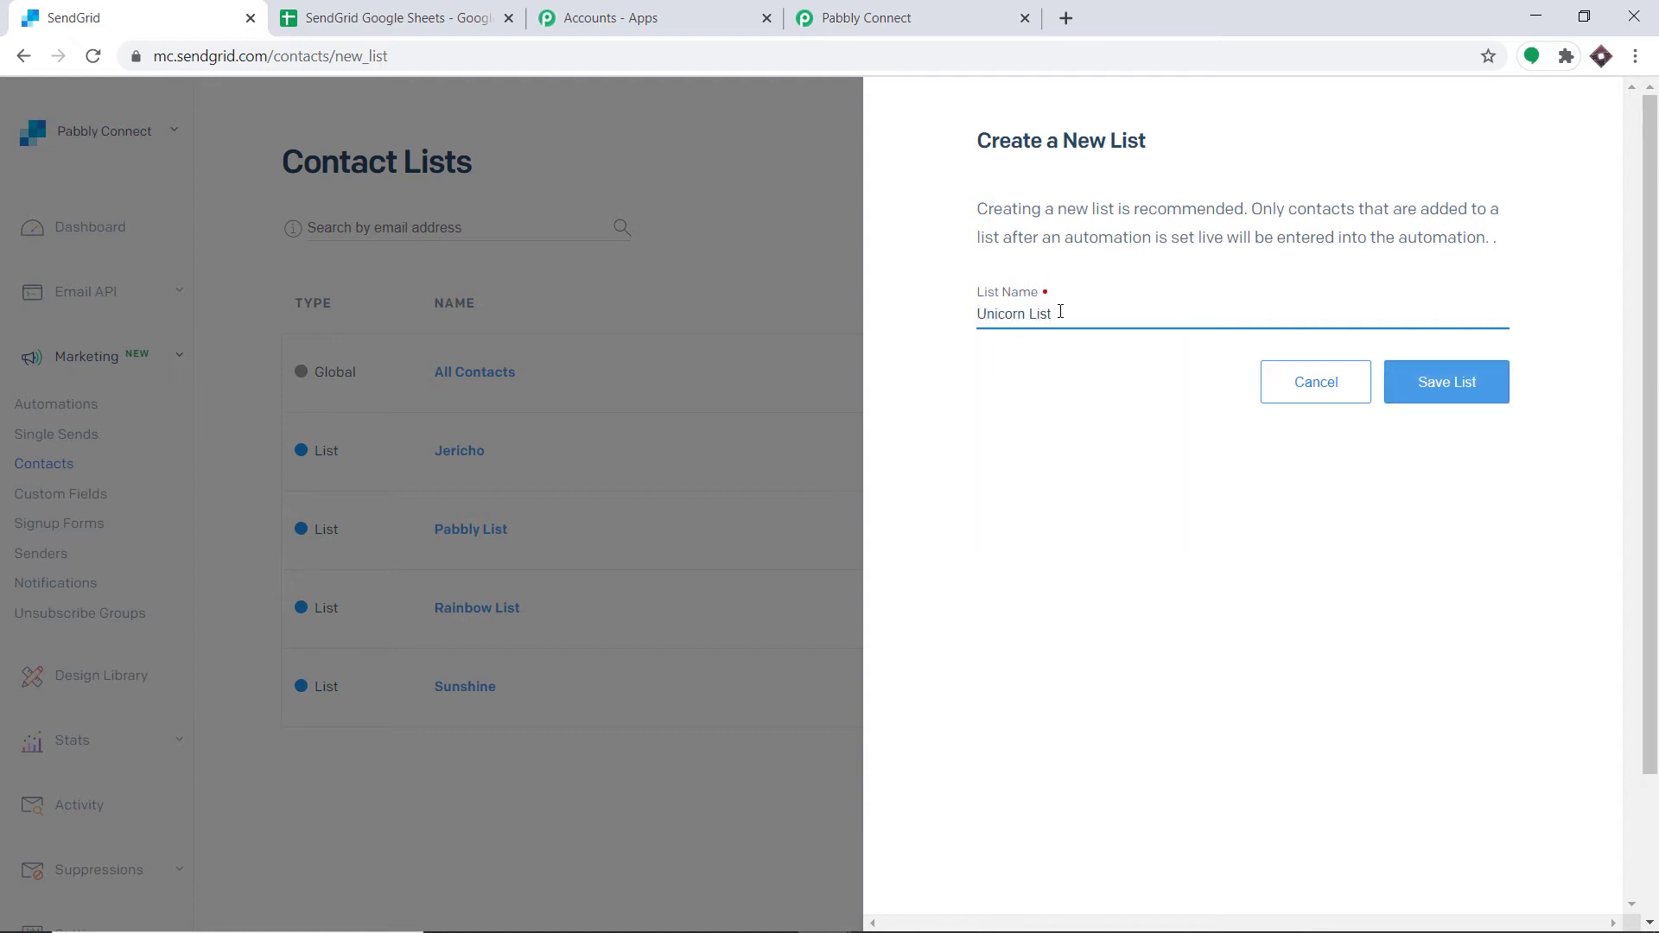
click(1436, 390)
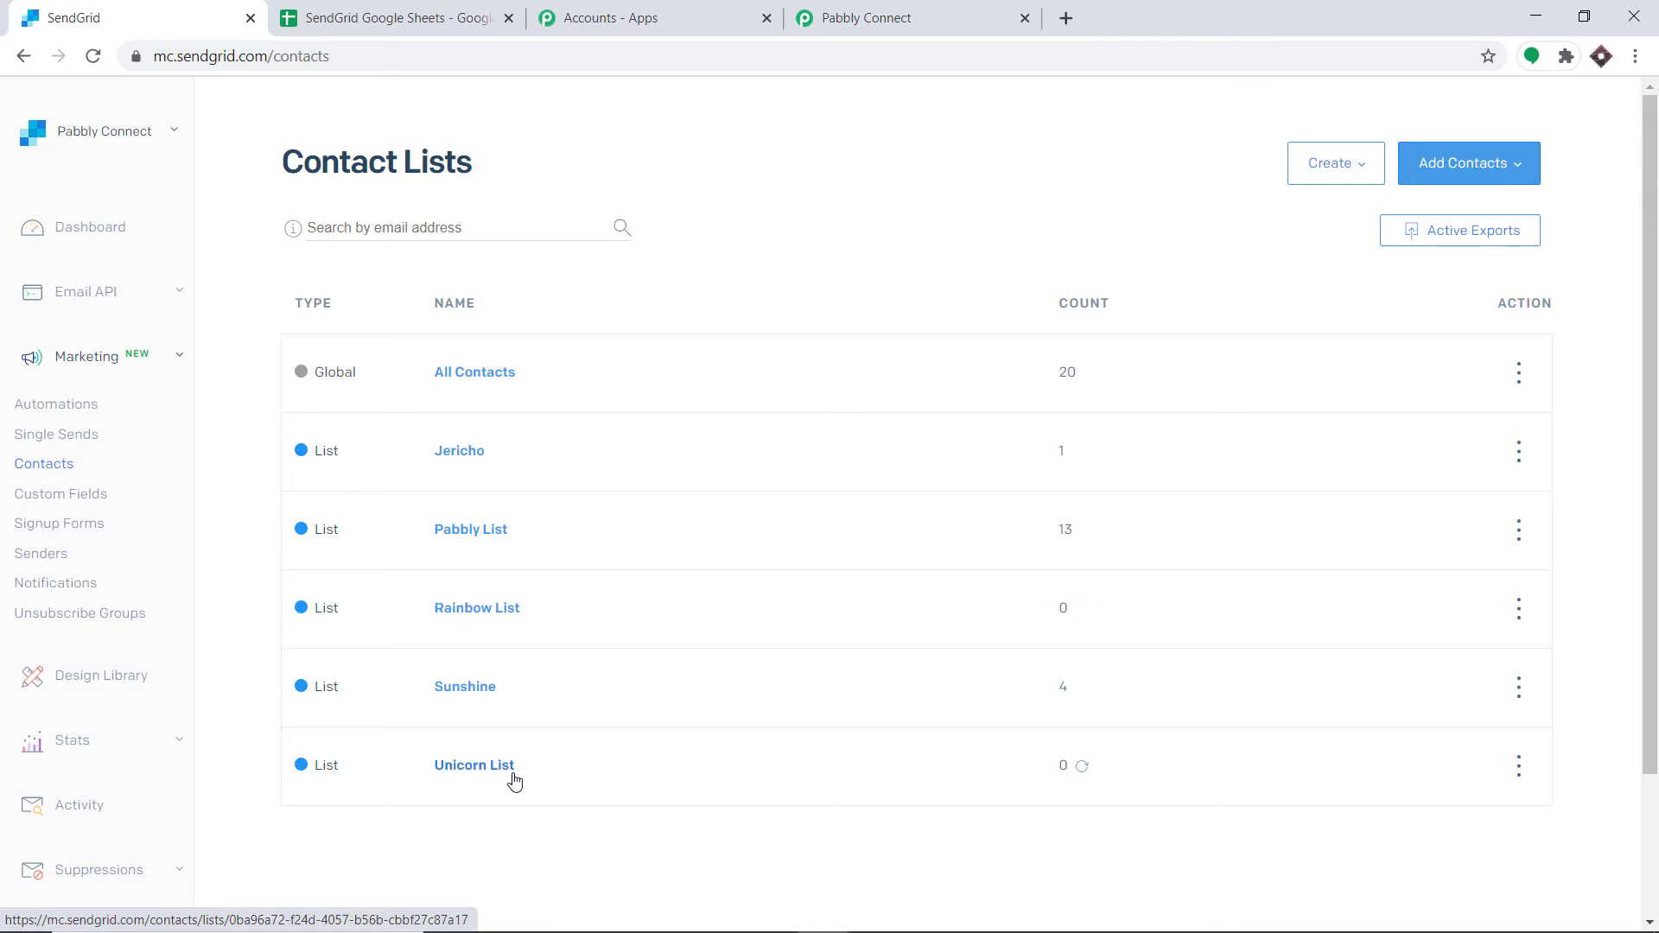
Step: Refresh the workflow's list options and select Unicorn List as the List
click(936, 14)
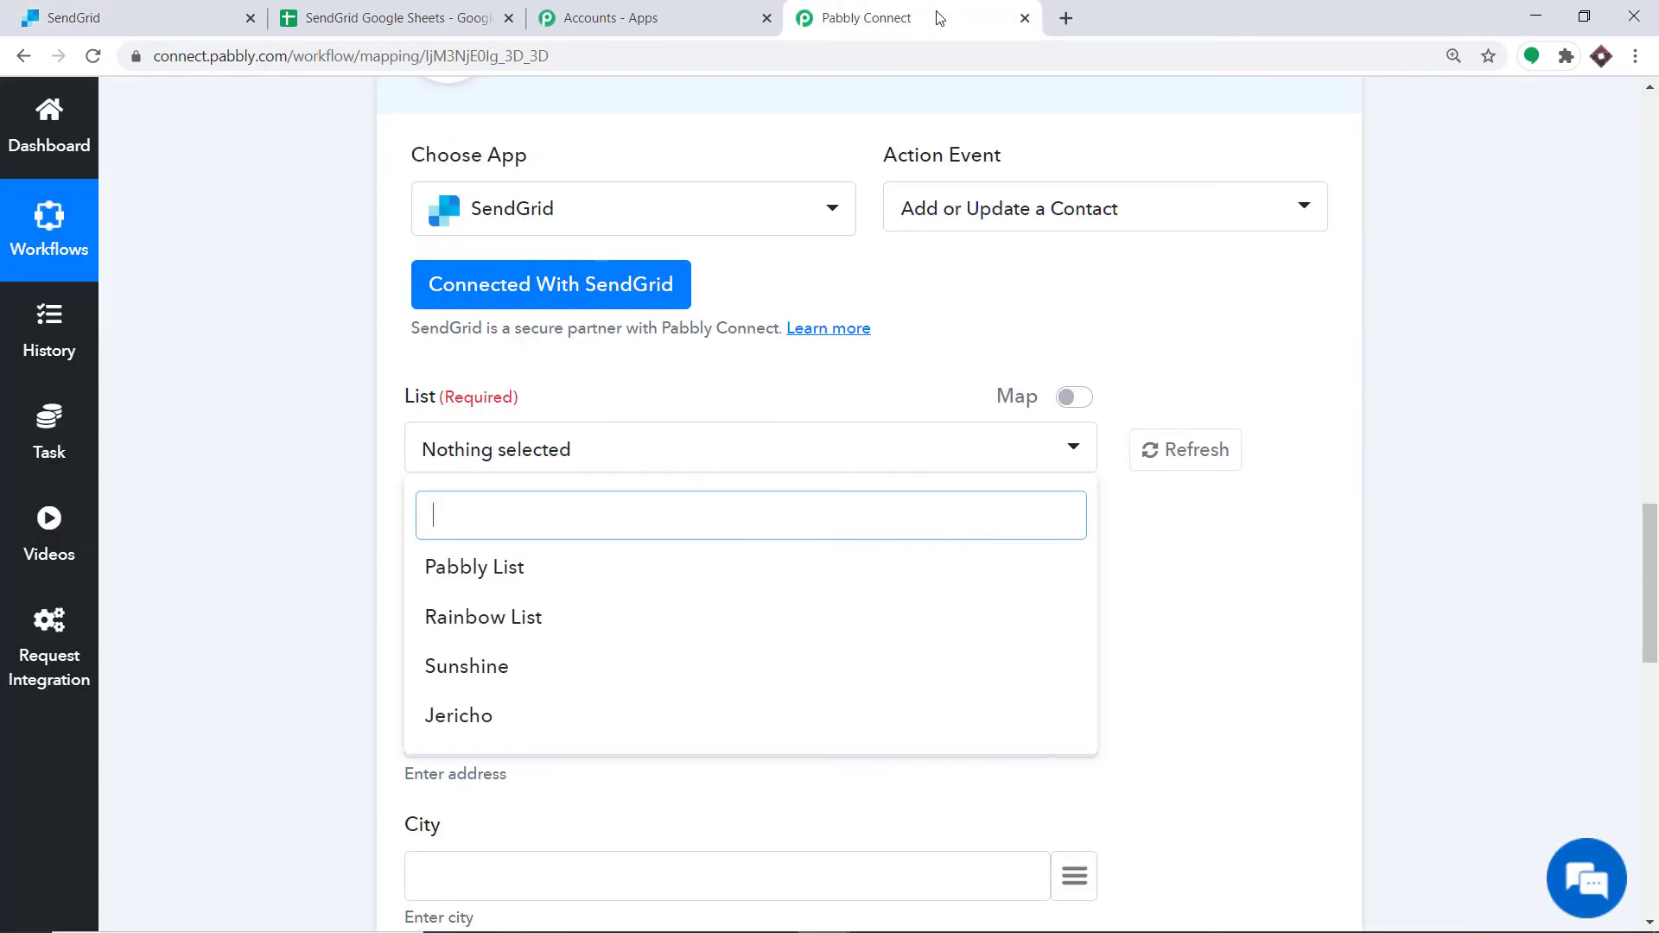
click(1152, 449)
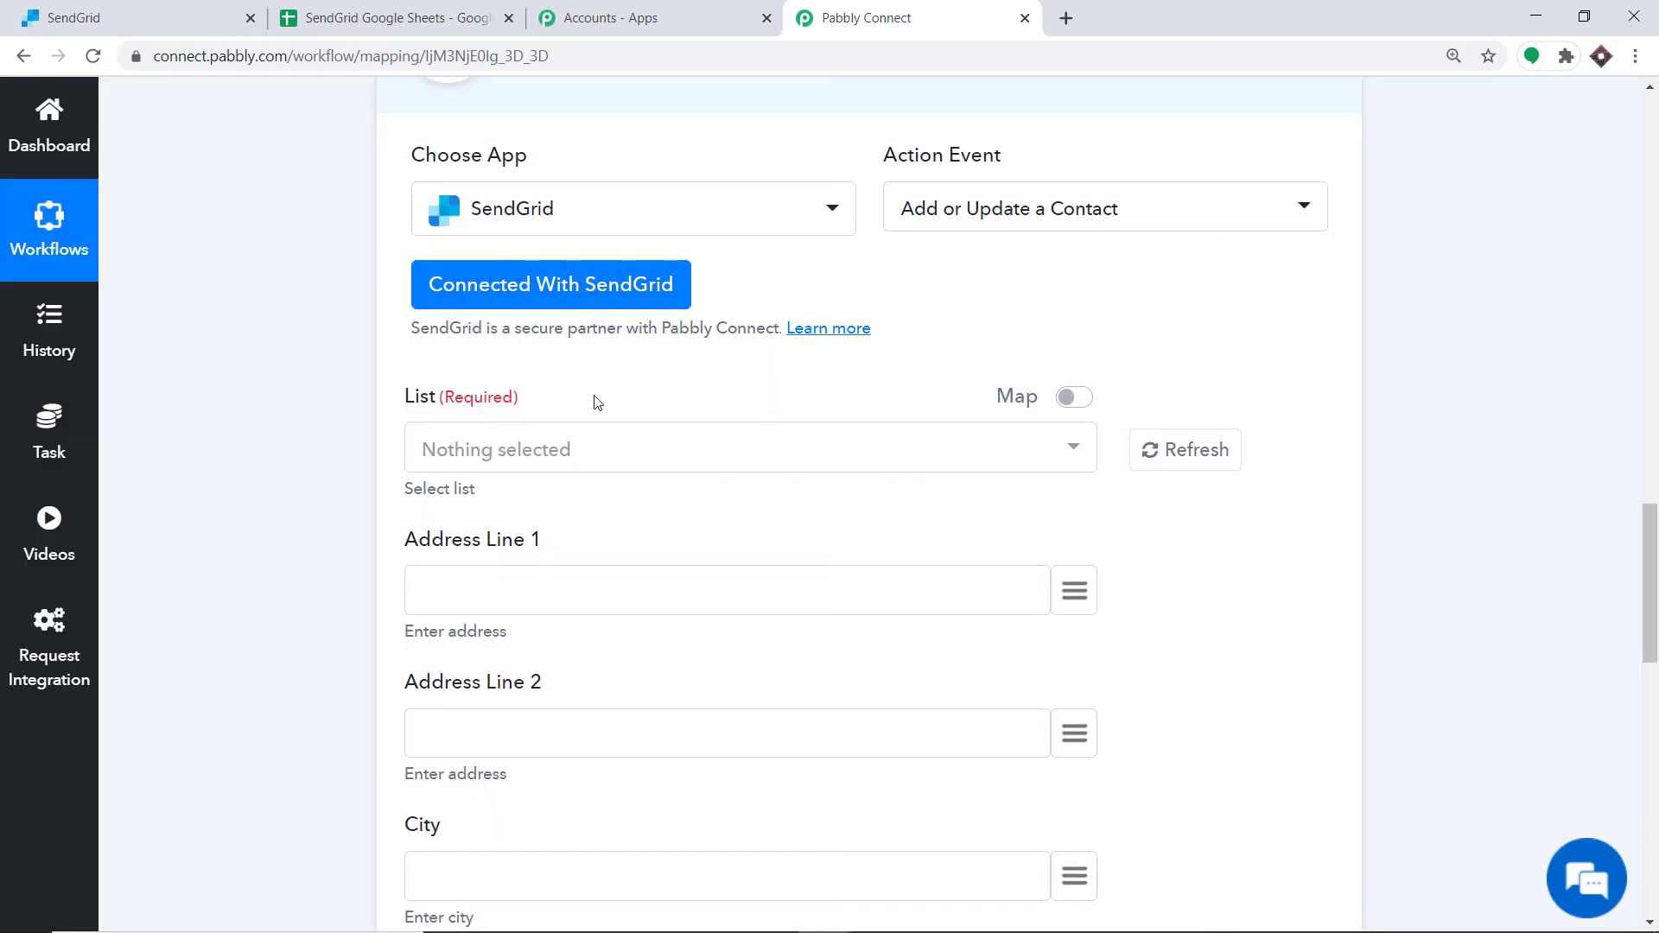
click(614, 458)
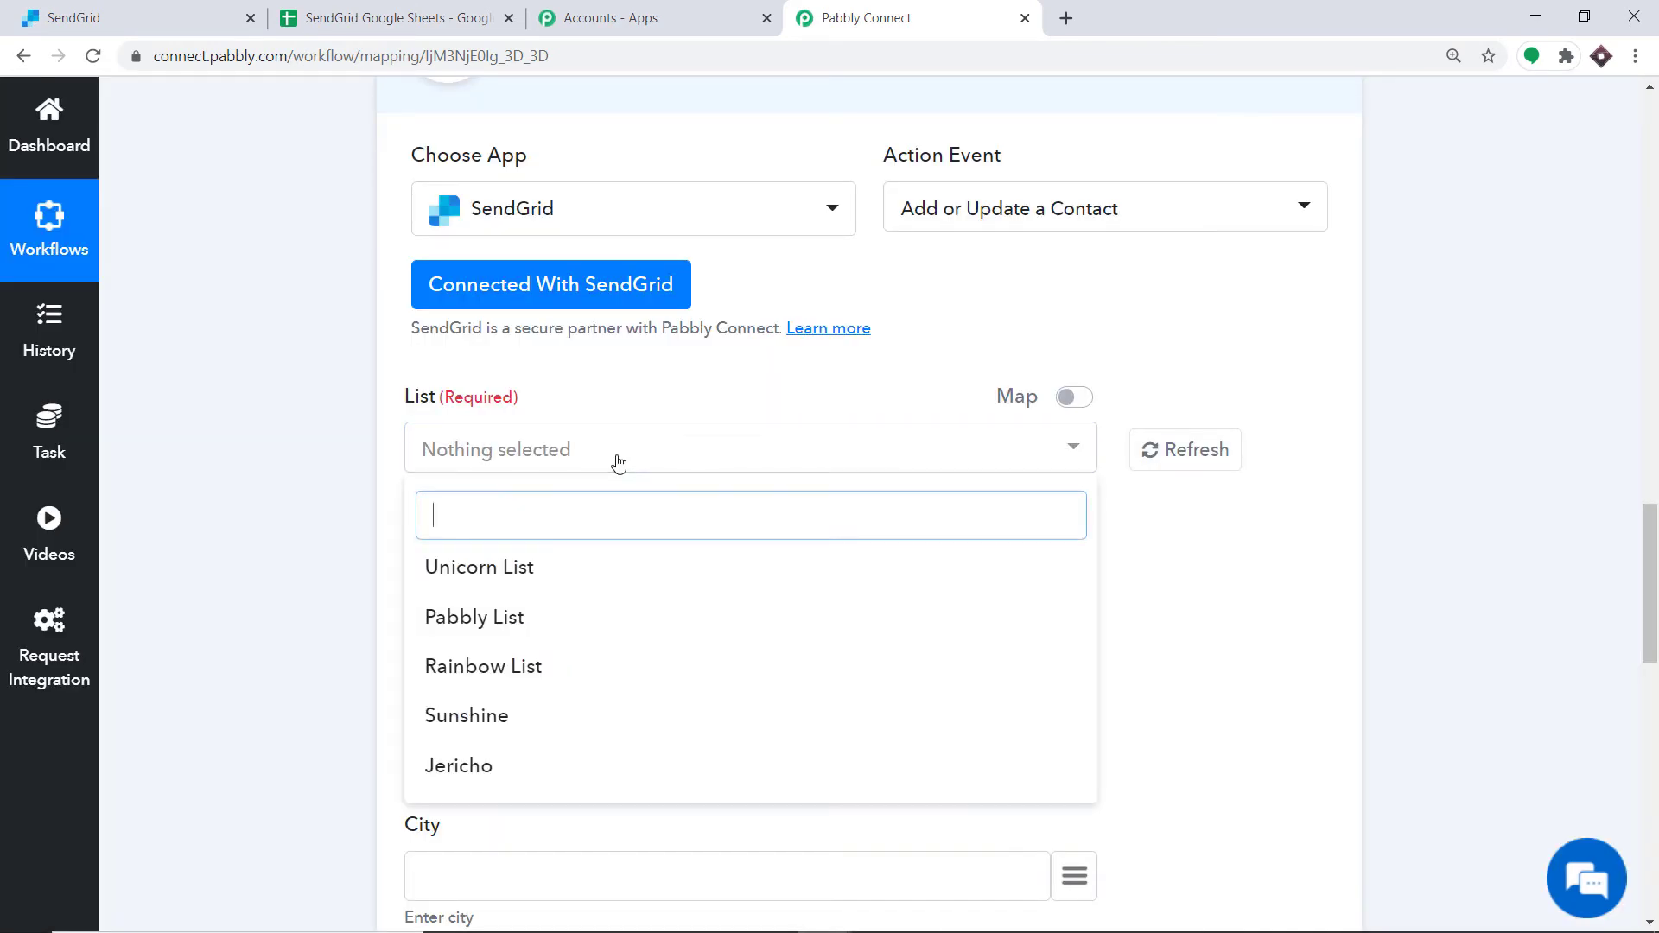
click(512, 571)
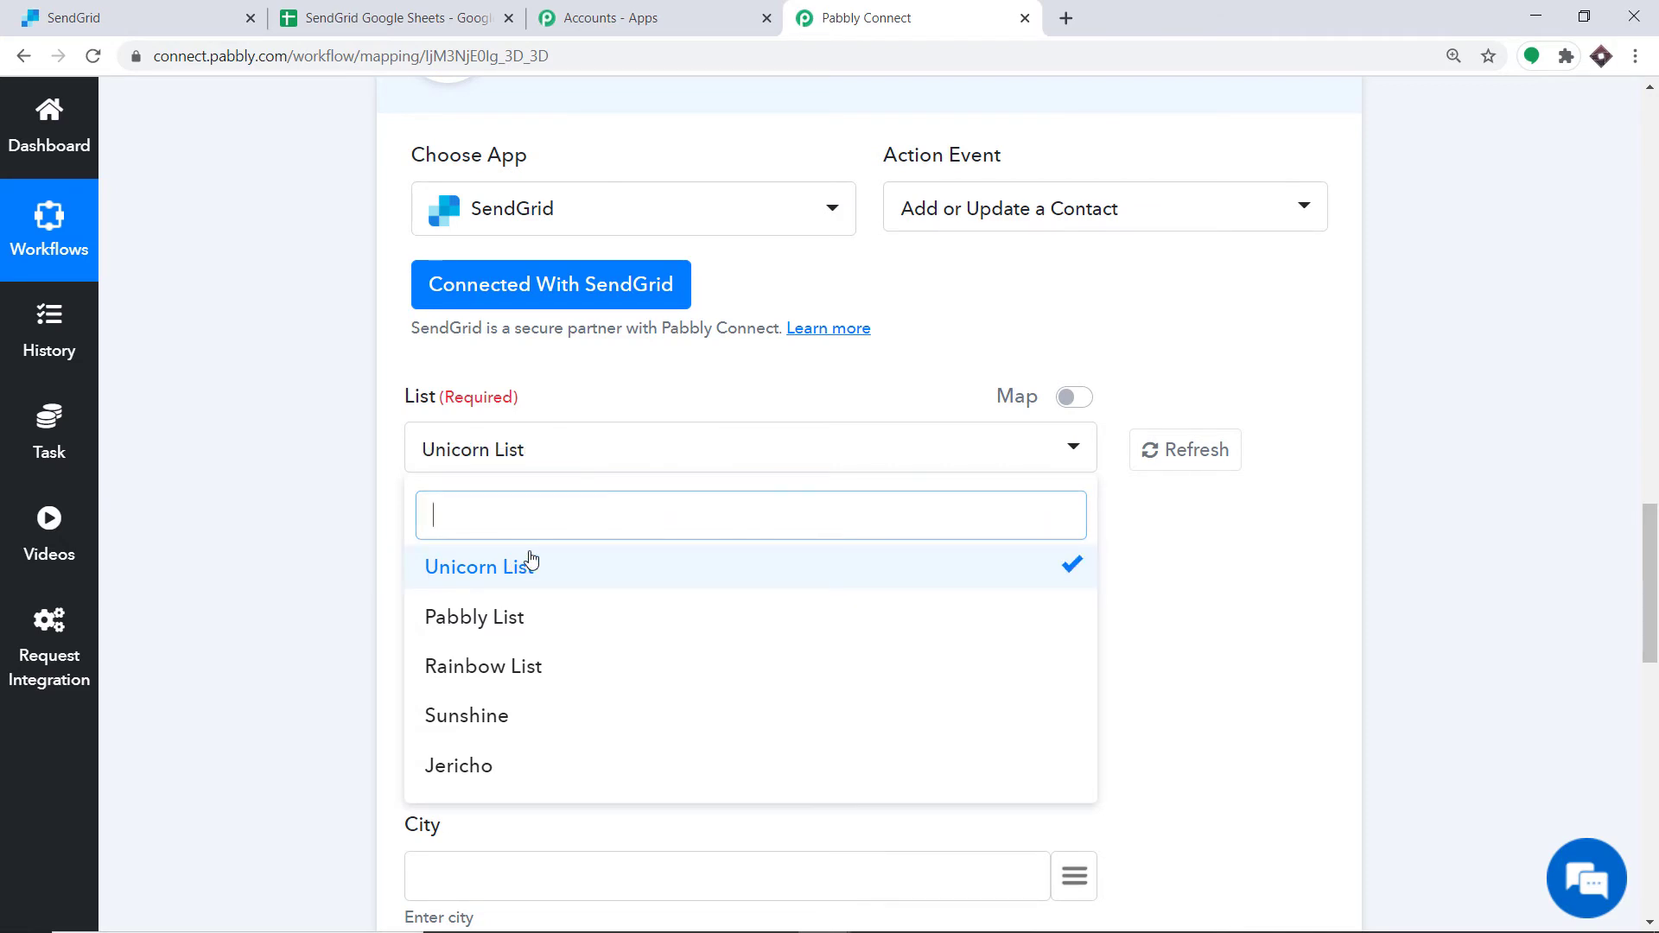
click(619, 362)
Step: Map Address Line 1 to the trigger's Address field
scroll(619, 359, down, 3)
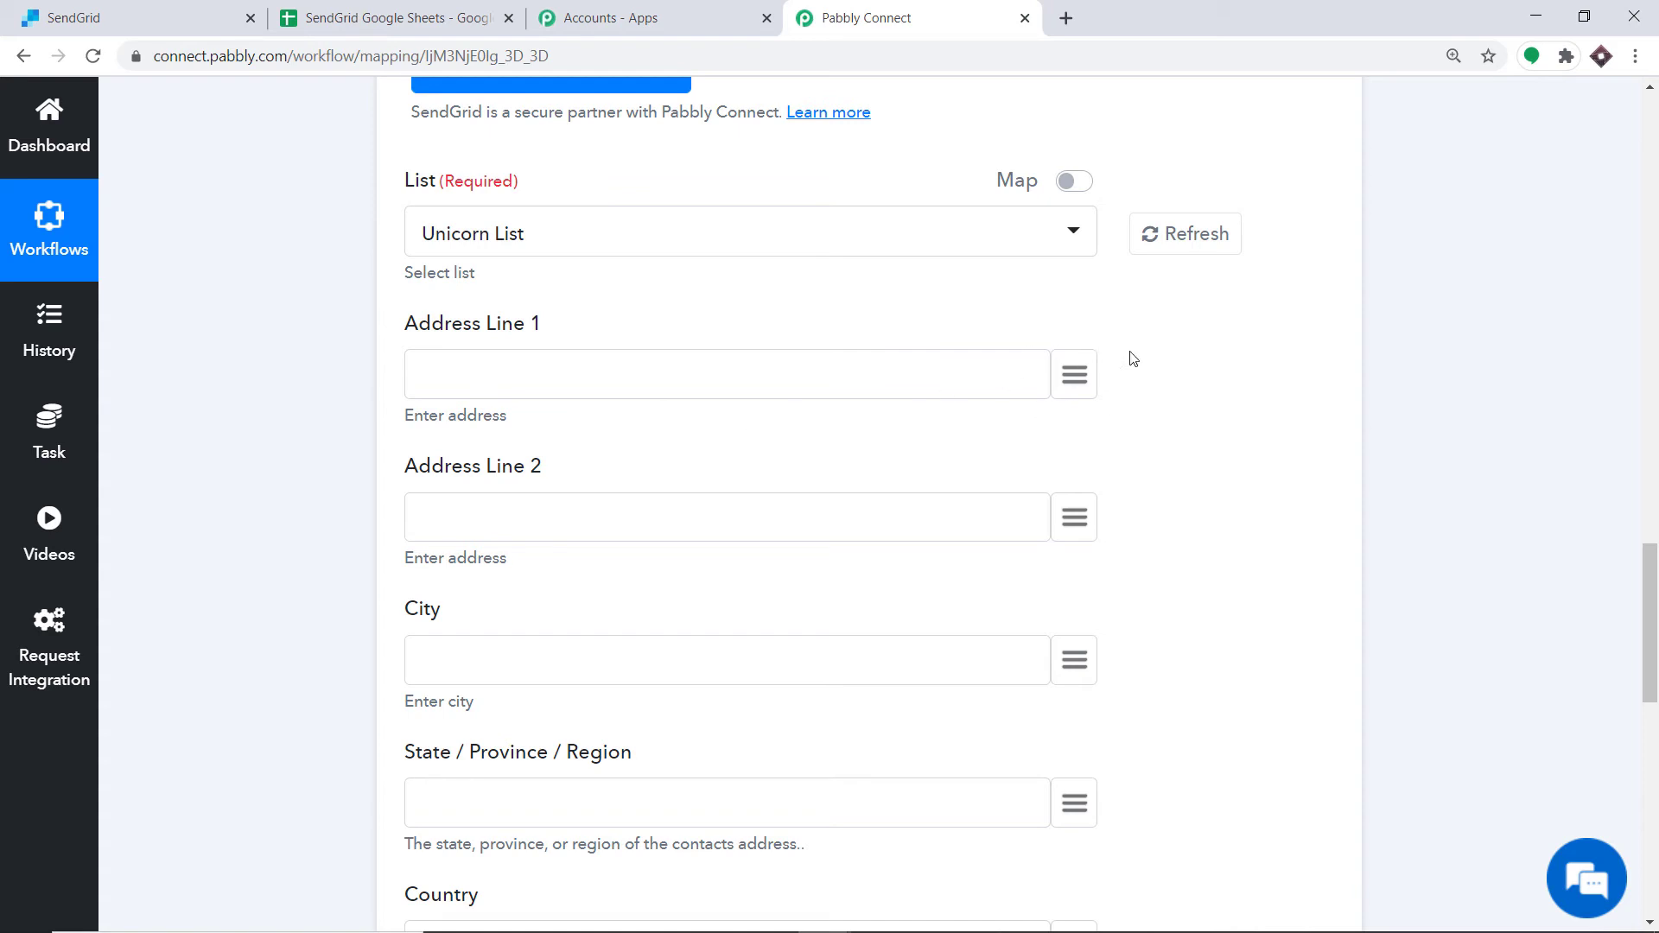
click(1074, 374)
scroll(916, 556, down, 1)
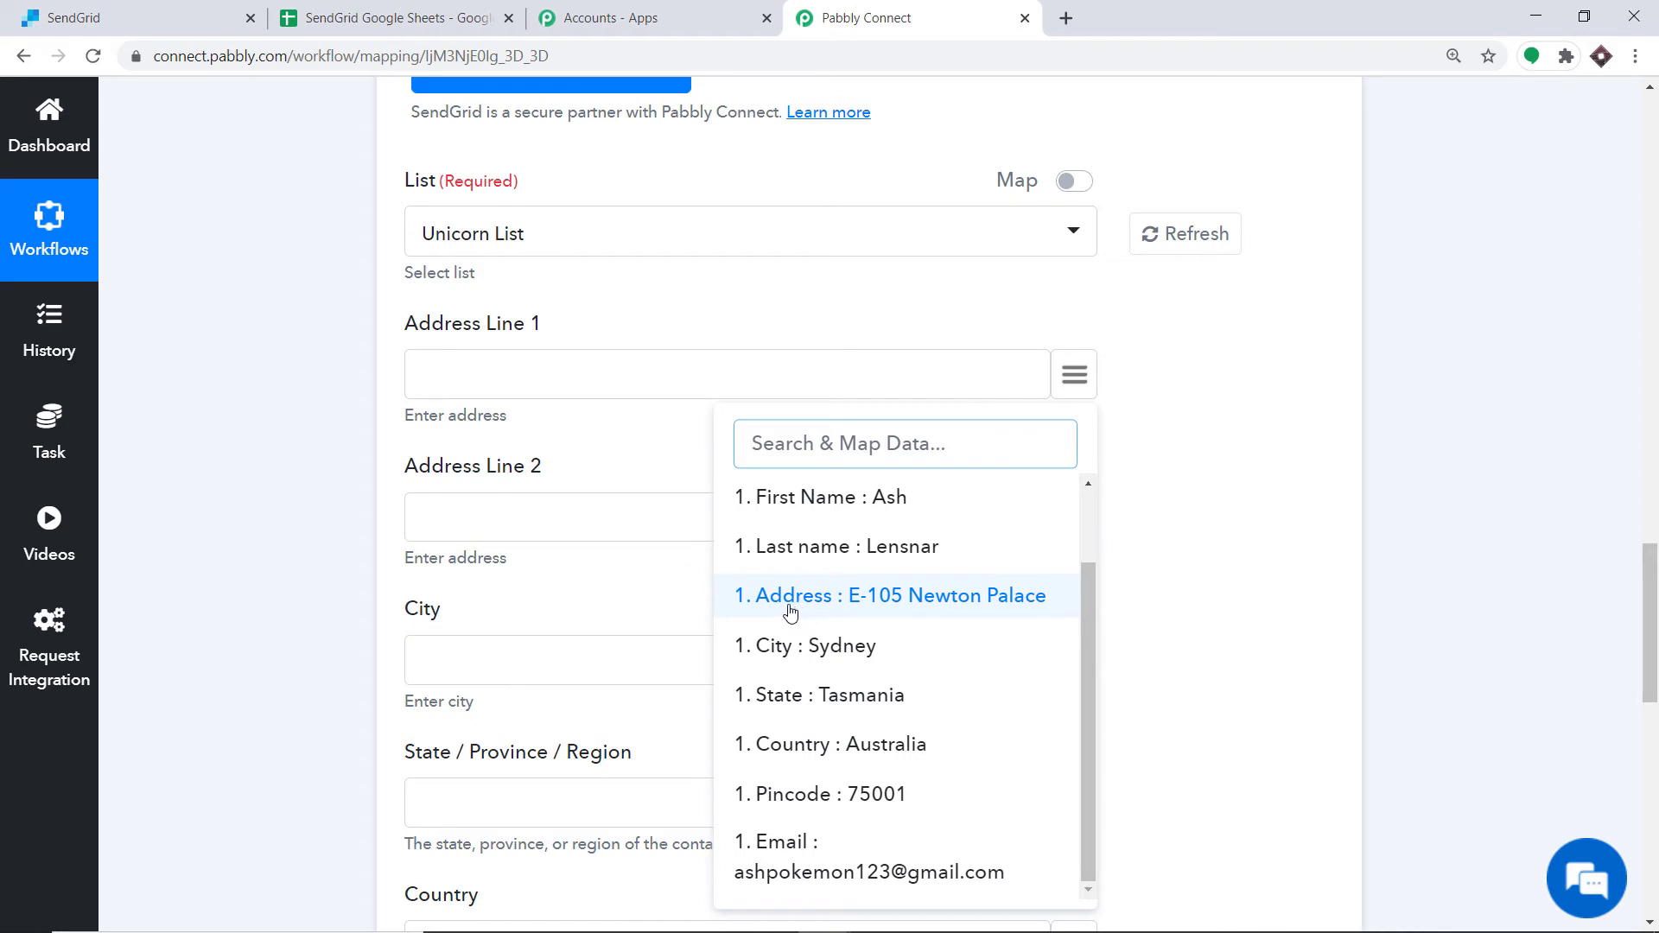
click(858, 605)
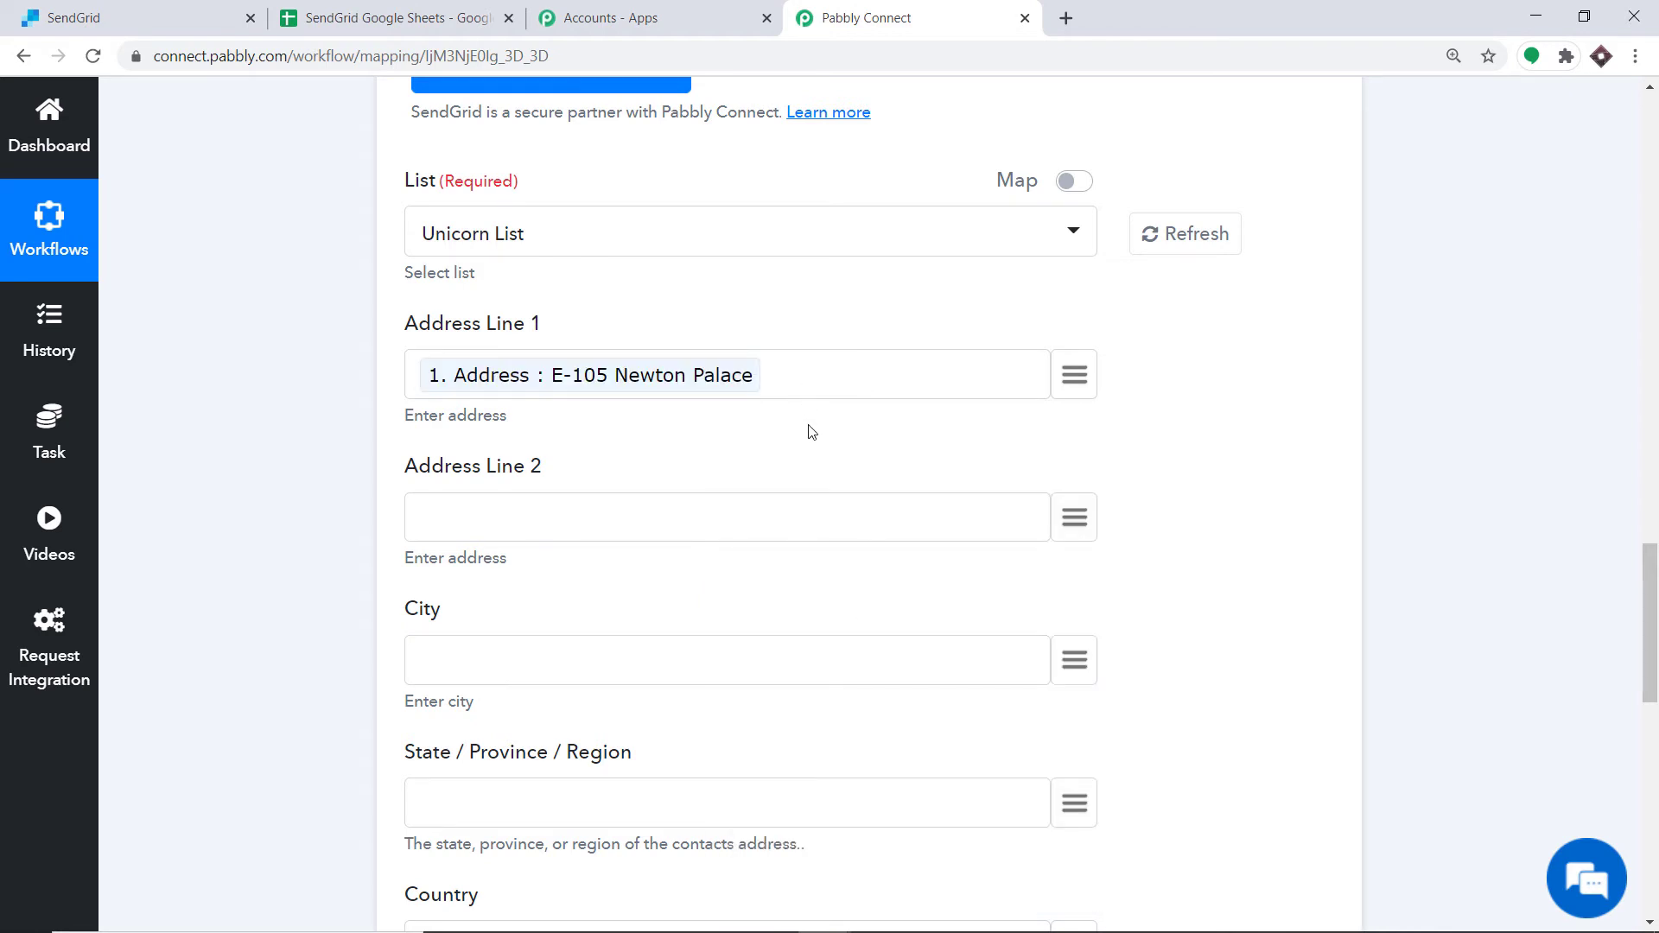
Step: Map City and State / Province / Region to the trigger's City and State fields
scroll(570, 318, down, 3)
scroll(840, 329, down, 3)
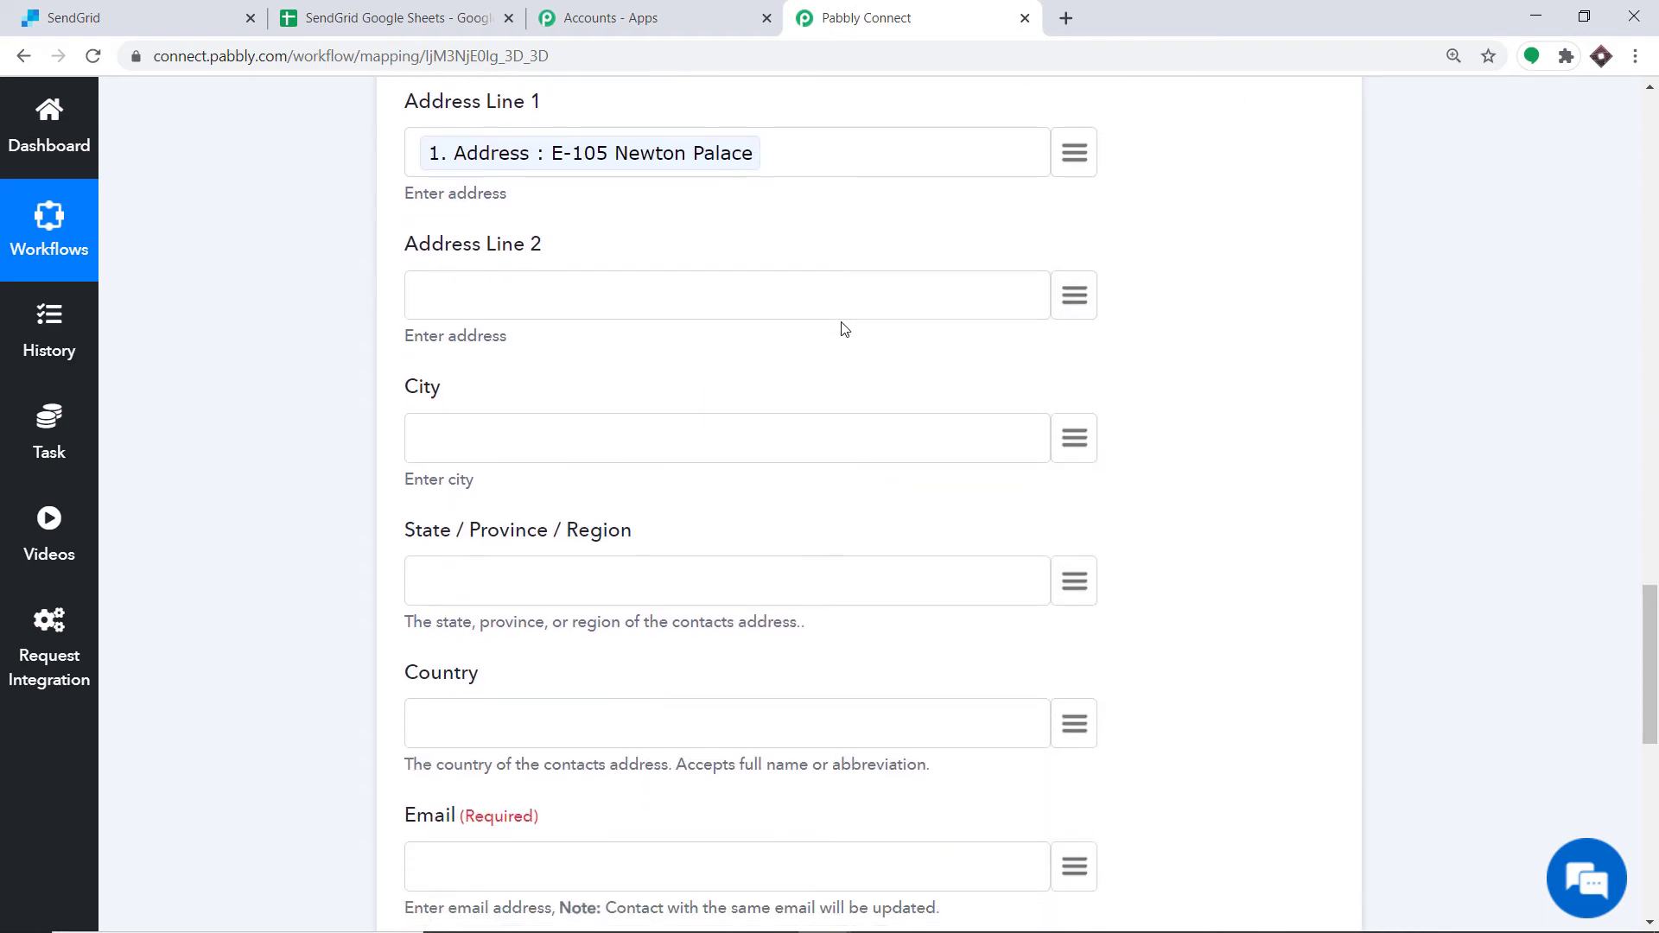
click(1072, 229)
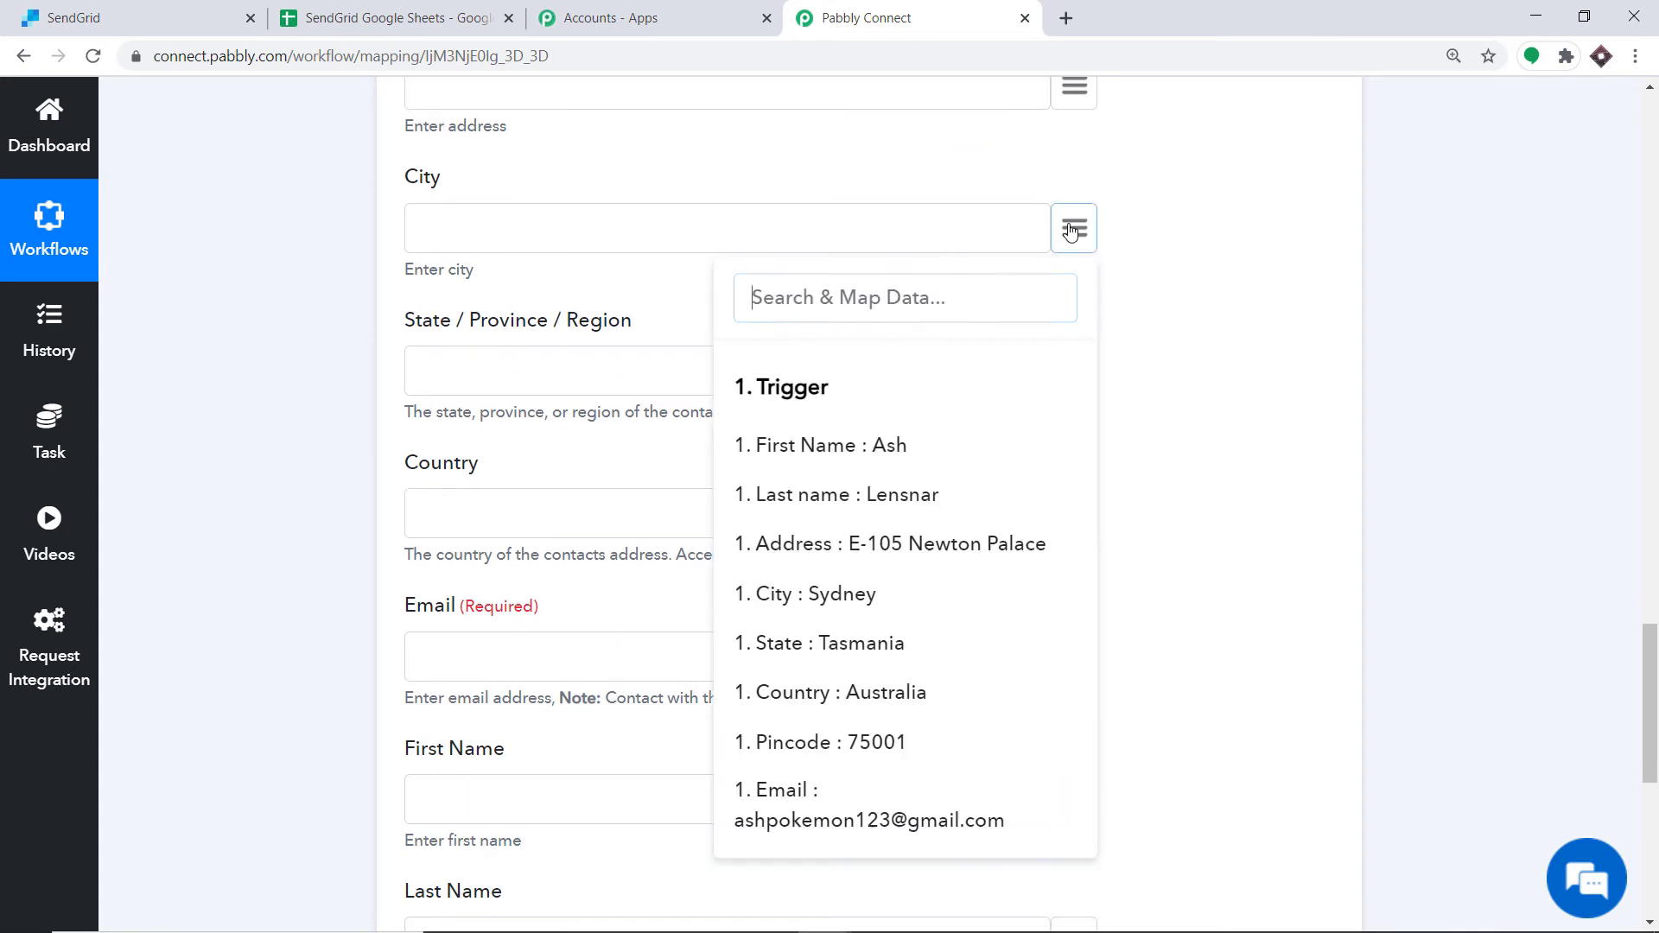
click(851, 594)
scroll(543, 278, down, 2)
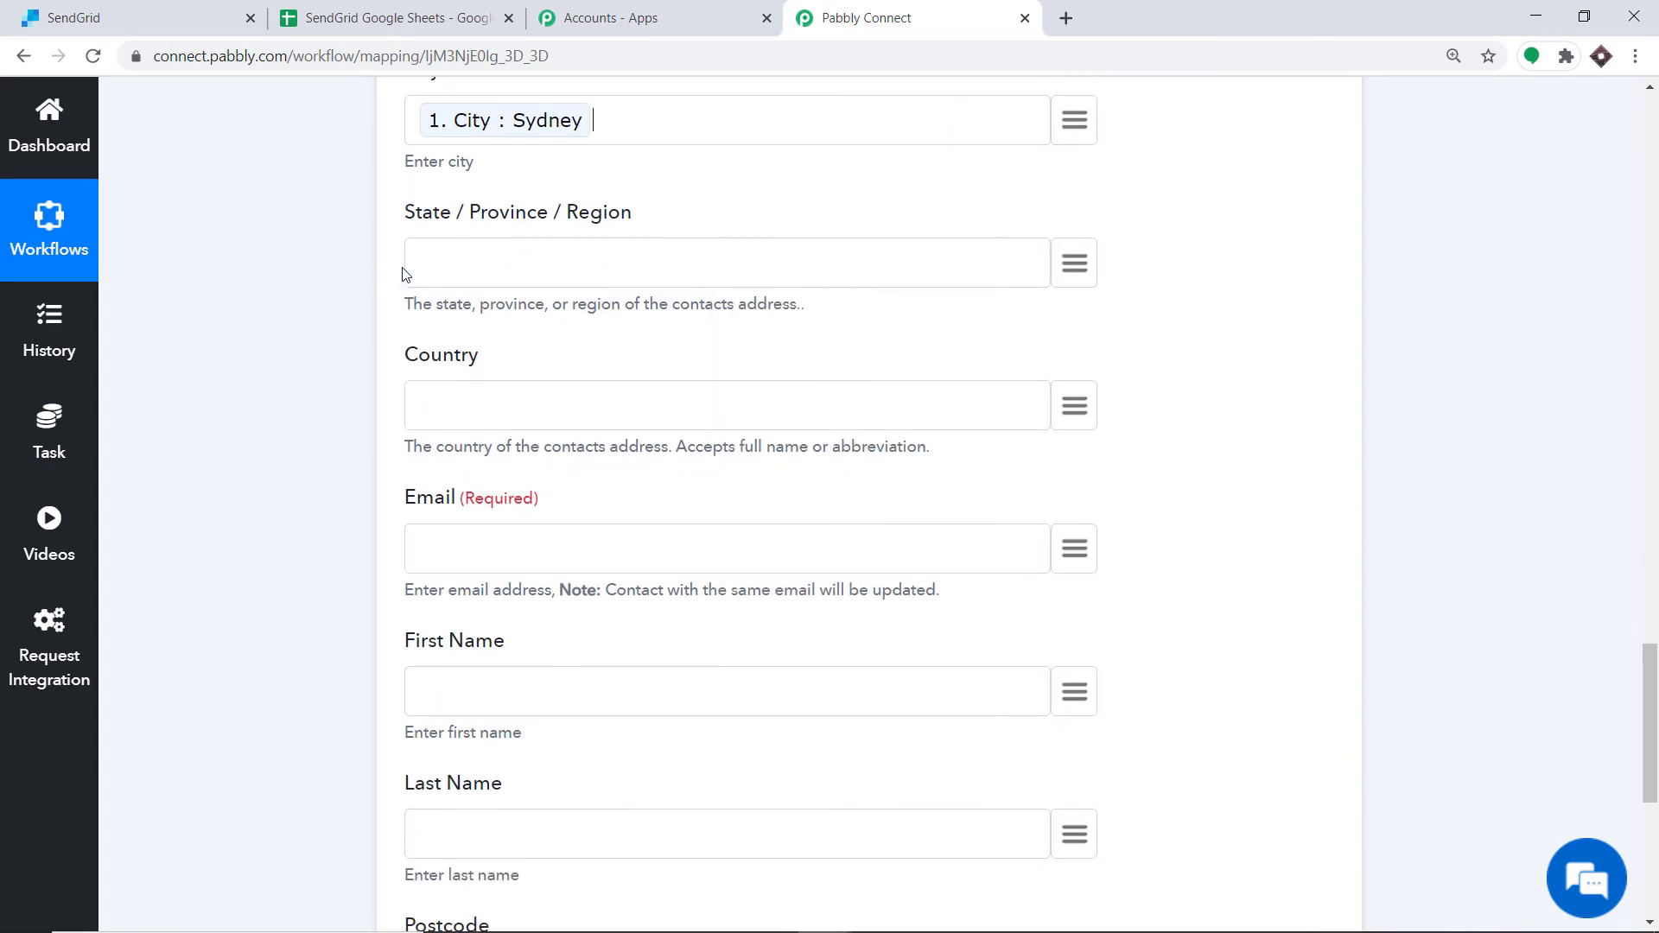
click(1075, 263)
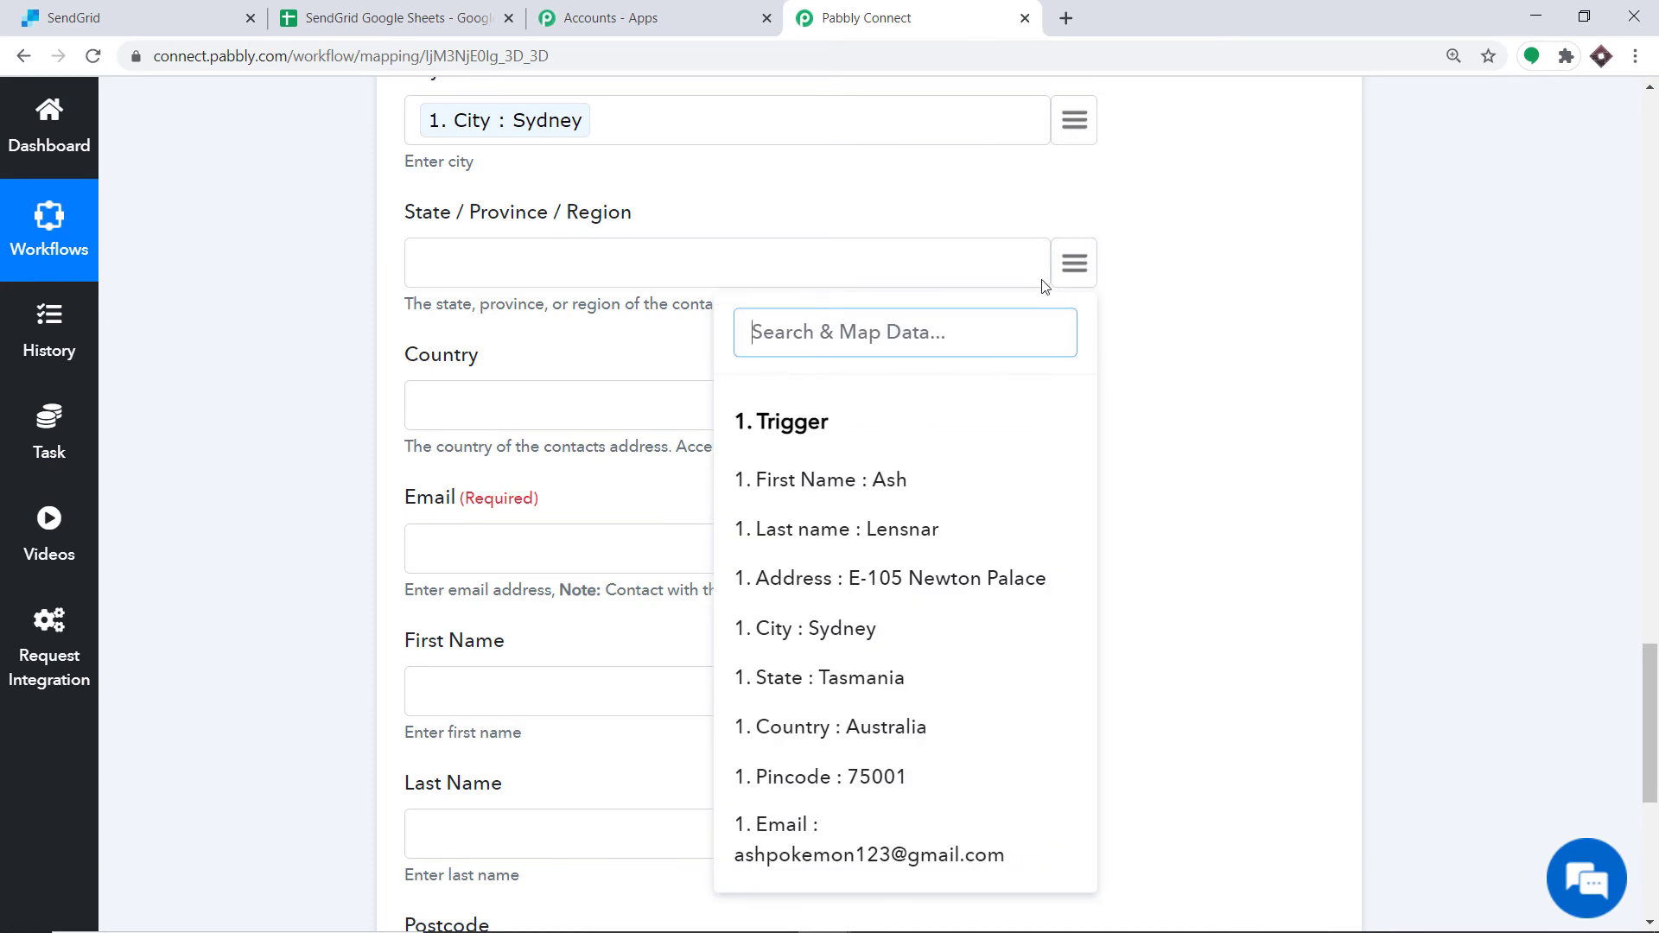
click(852, 680)
Step: Map Country and Email to the trigger's Country and Email fields
scroll(926, 573, down, 2)
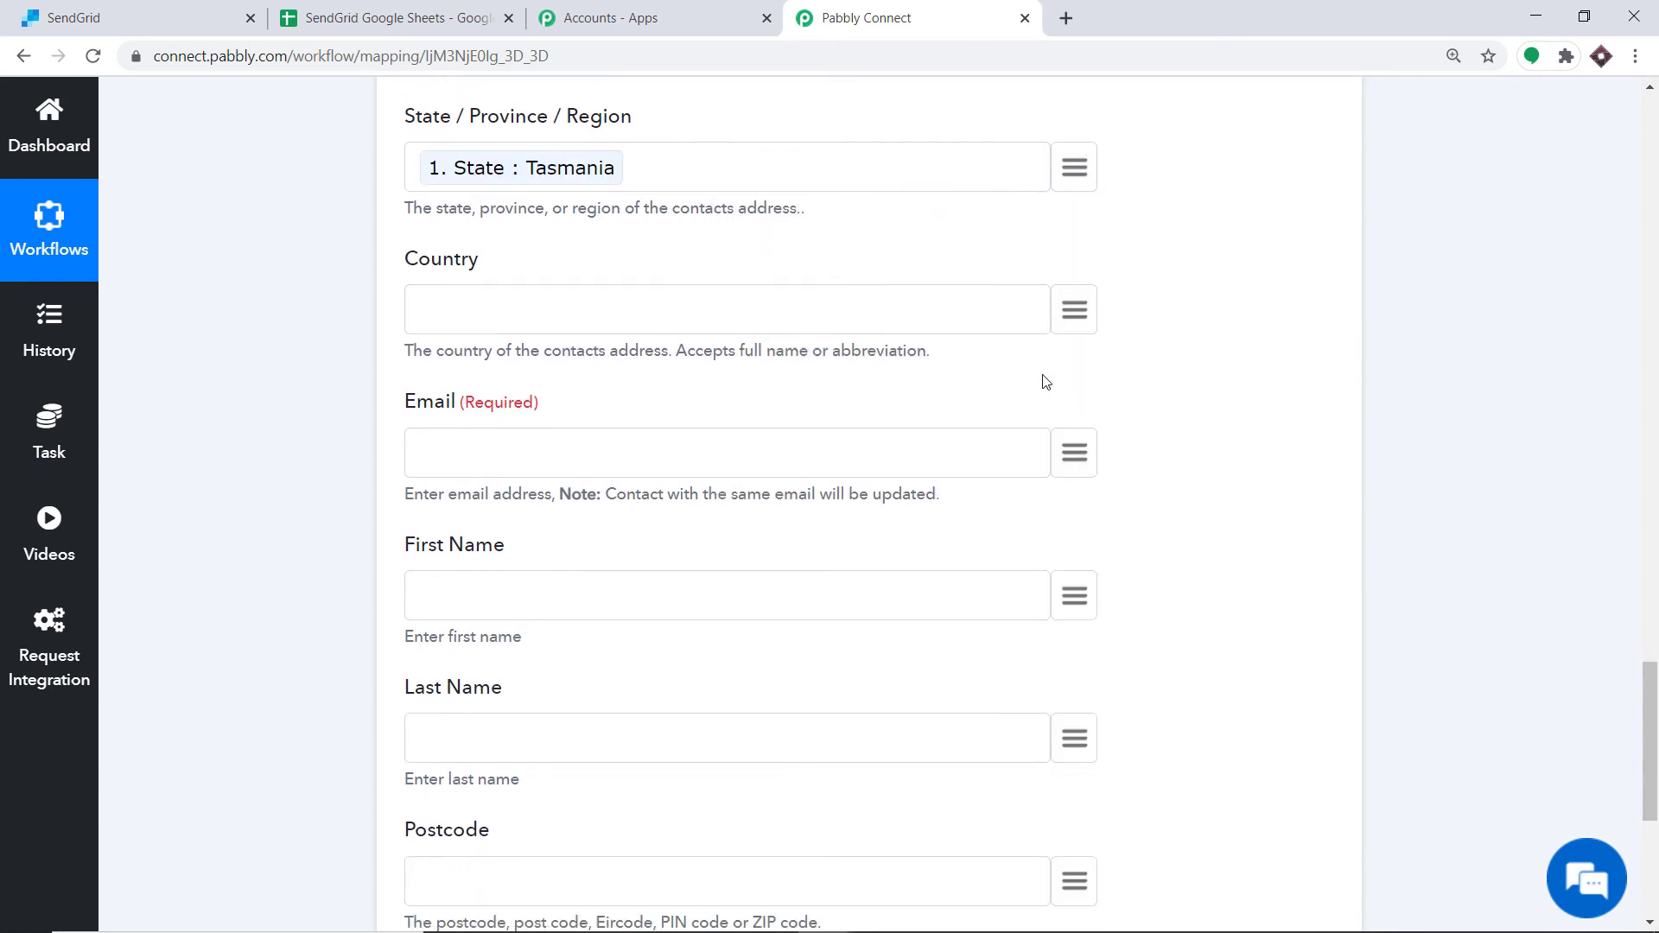
click(1076, 297)
click(874, 760)
scroll(1018, 522, down, 3)
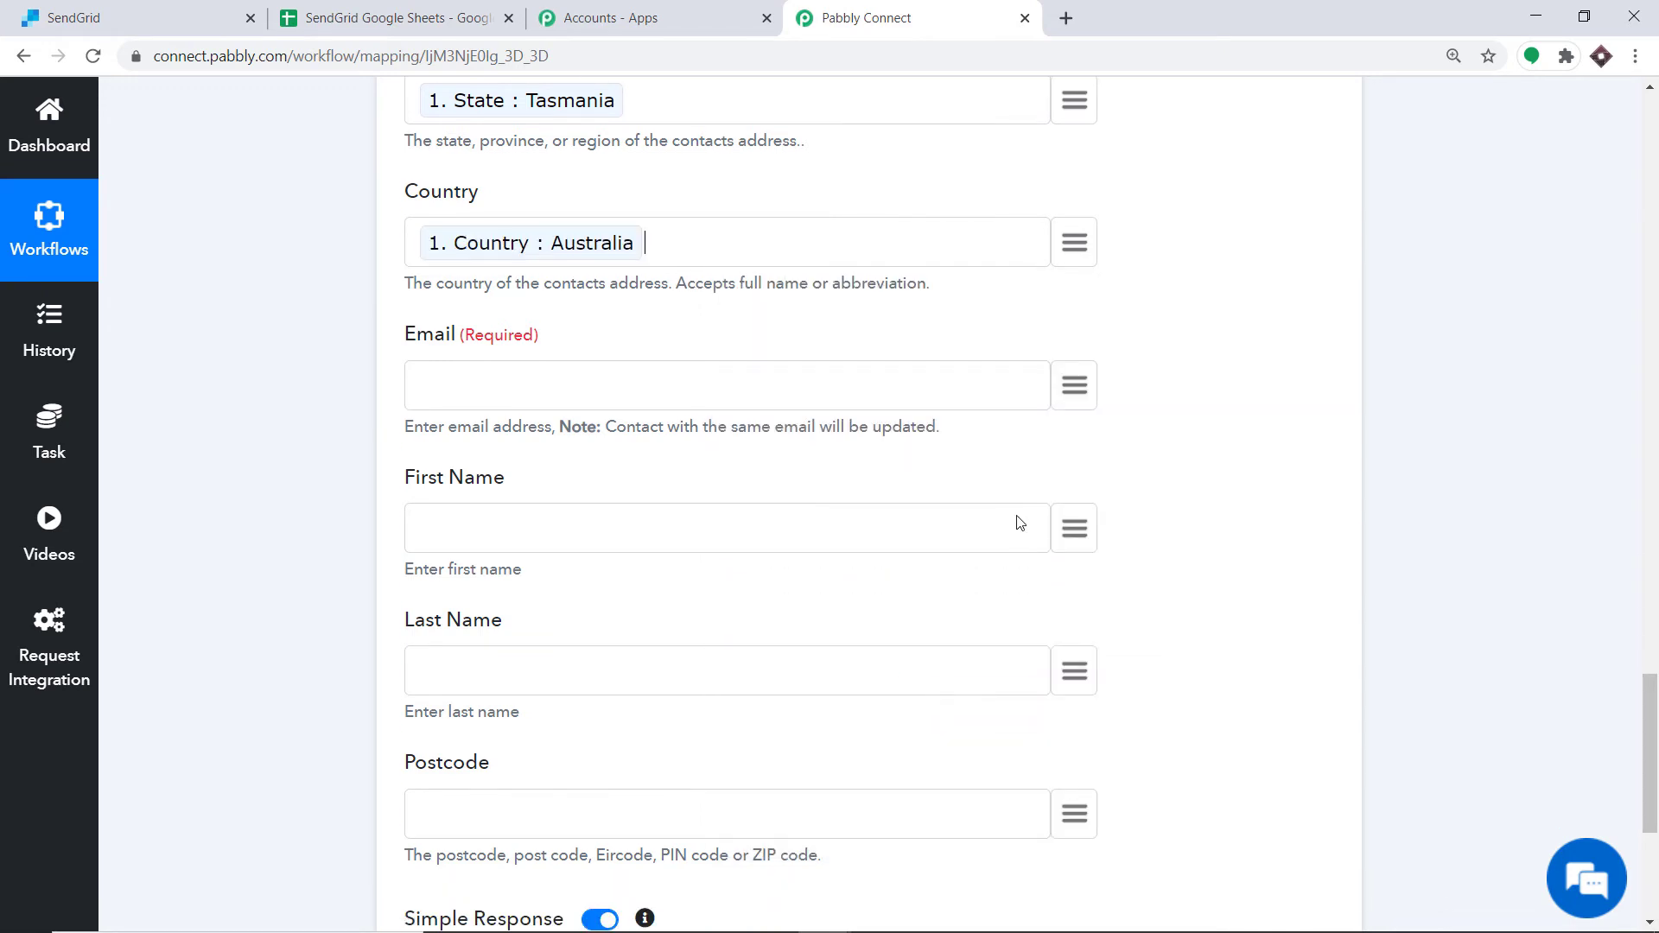
click(1073, 220)
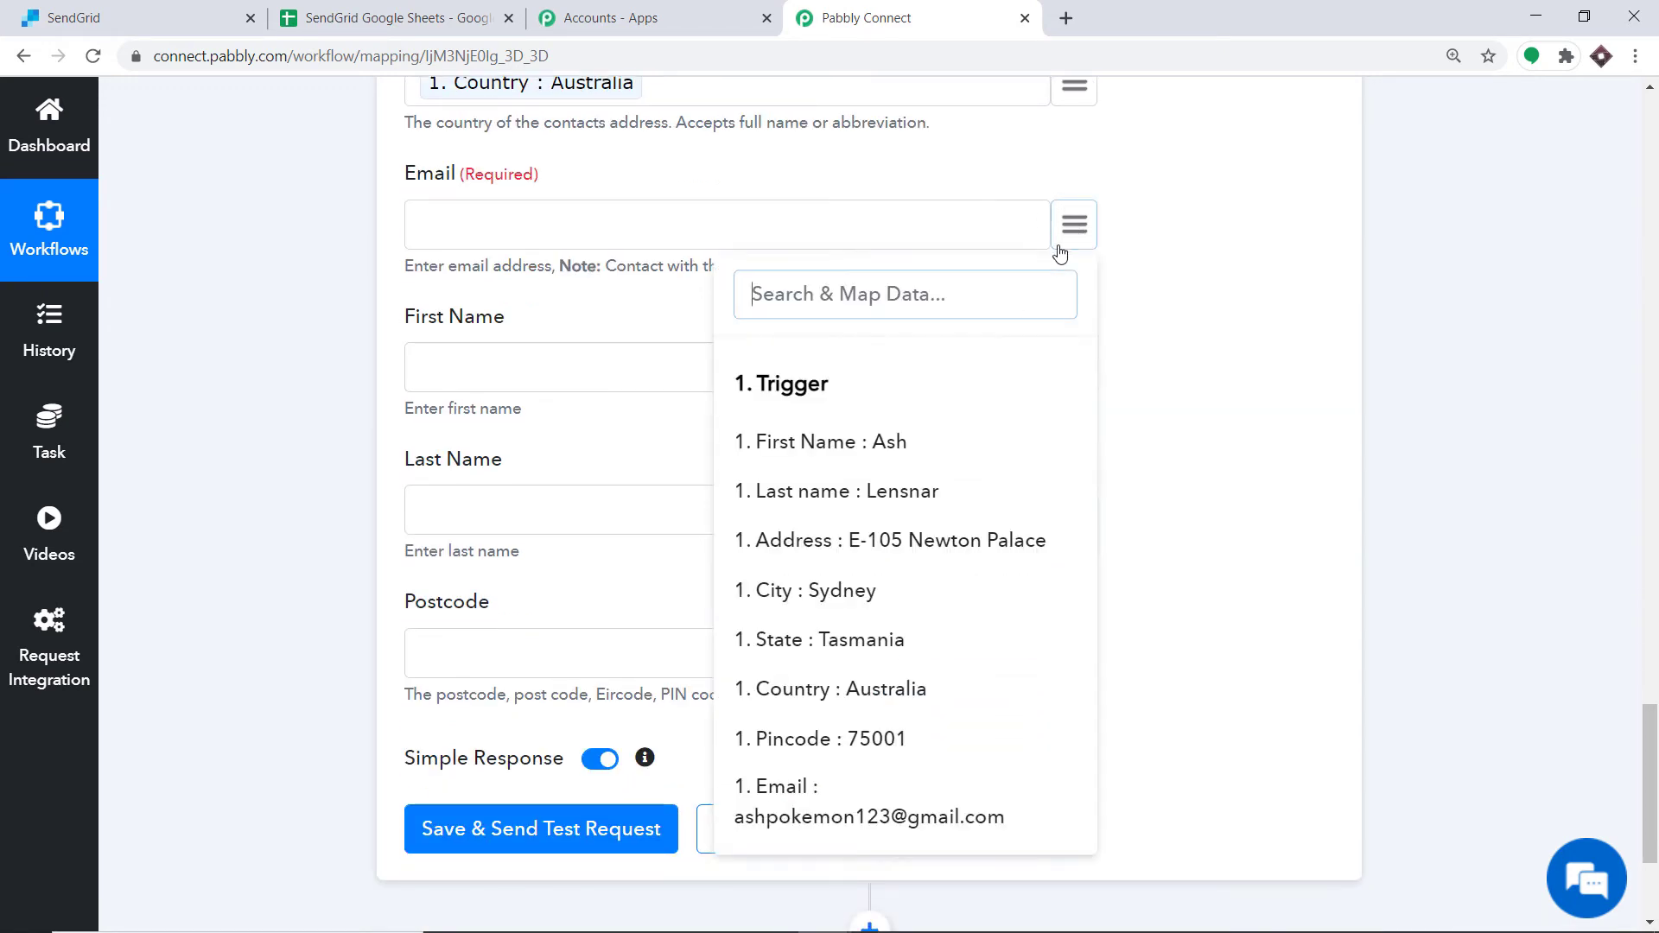
click(848, 815)
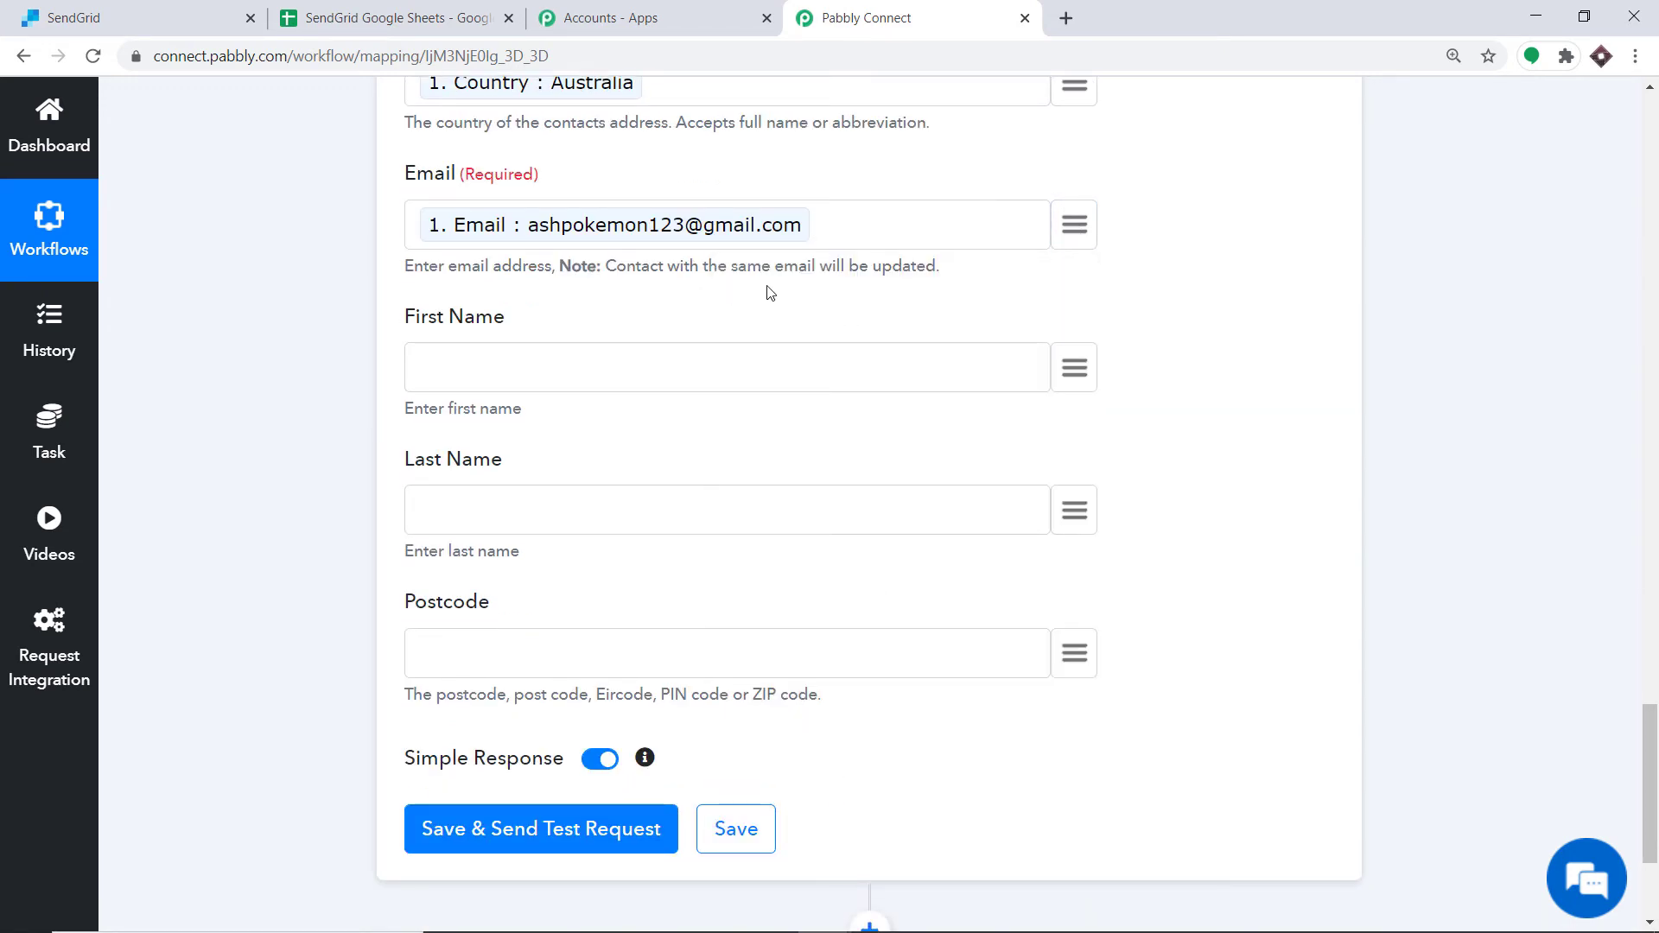
Step: Map First Name and Last Name to the trigger's First Name and Last name fields
scroll(769, 293, down, 2)
click(1074, 259)
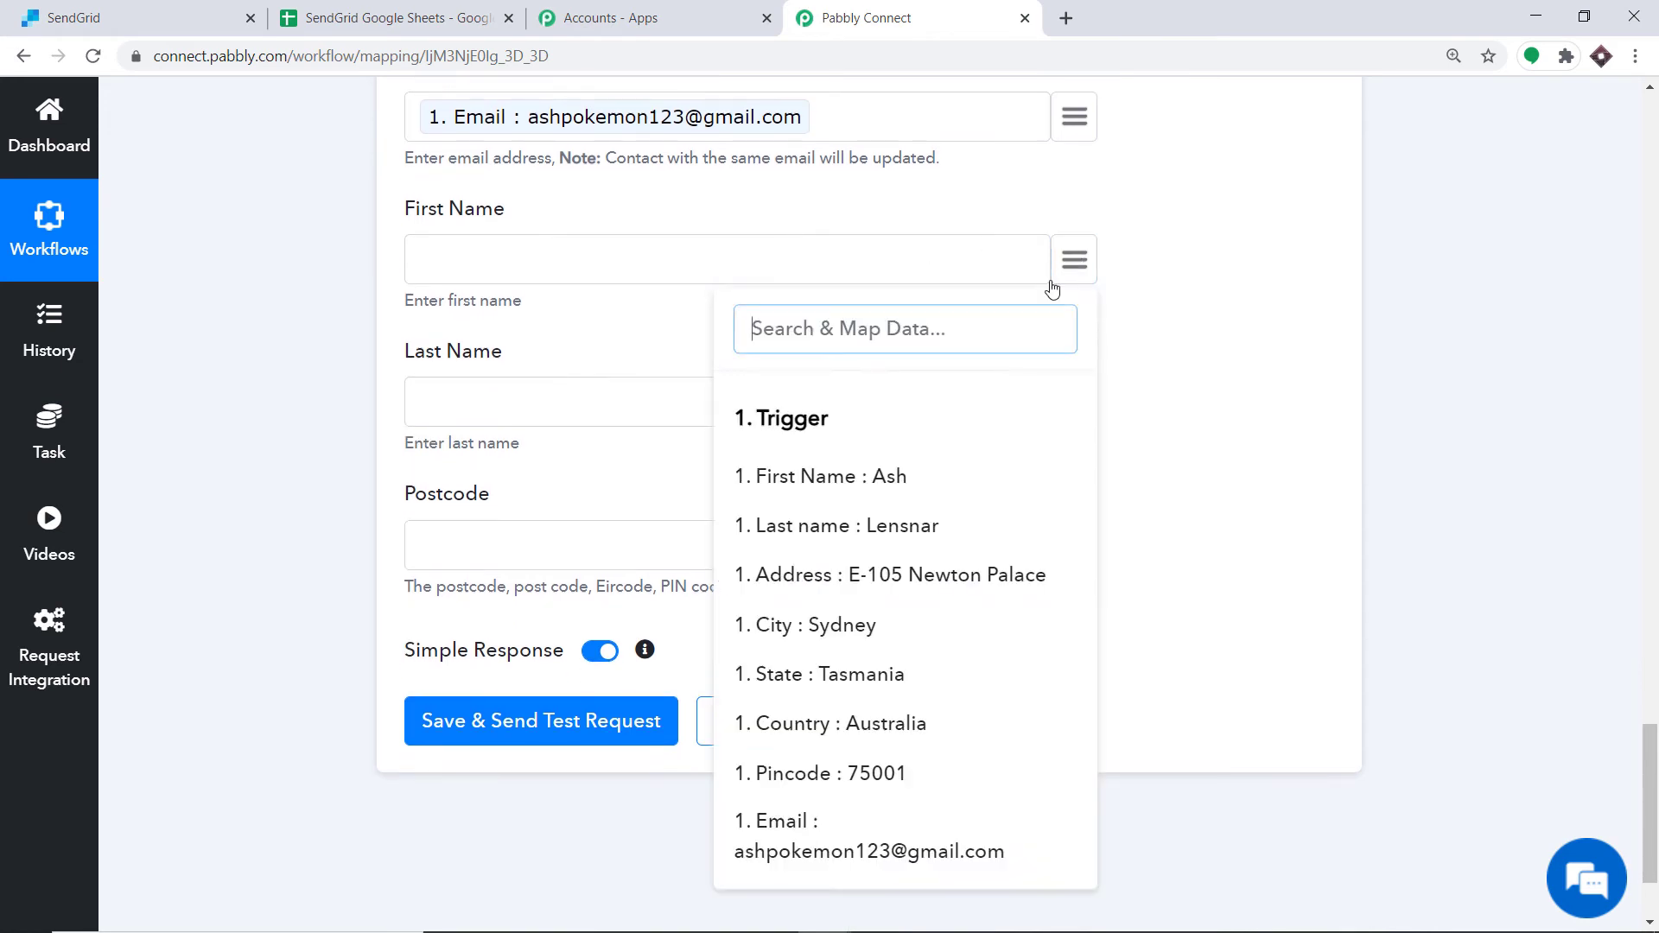
click(861, 493)
click(1076, 405)
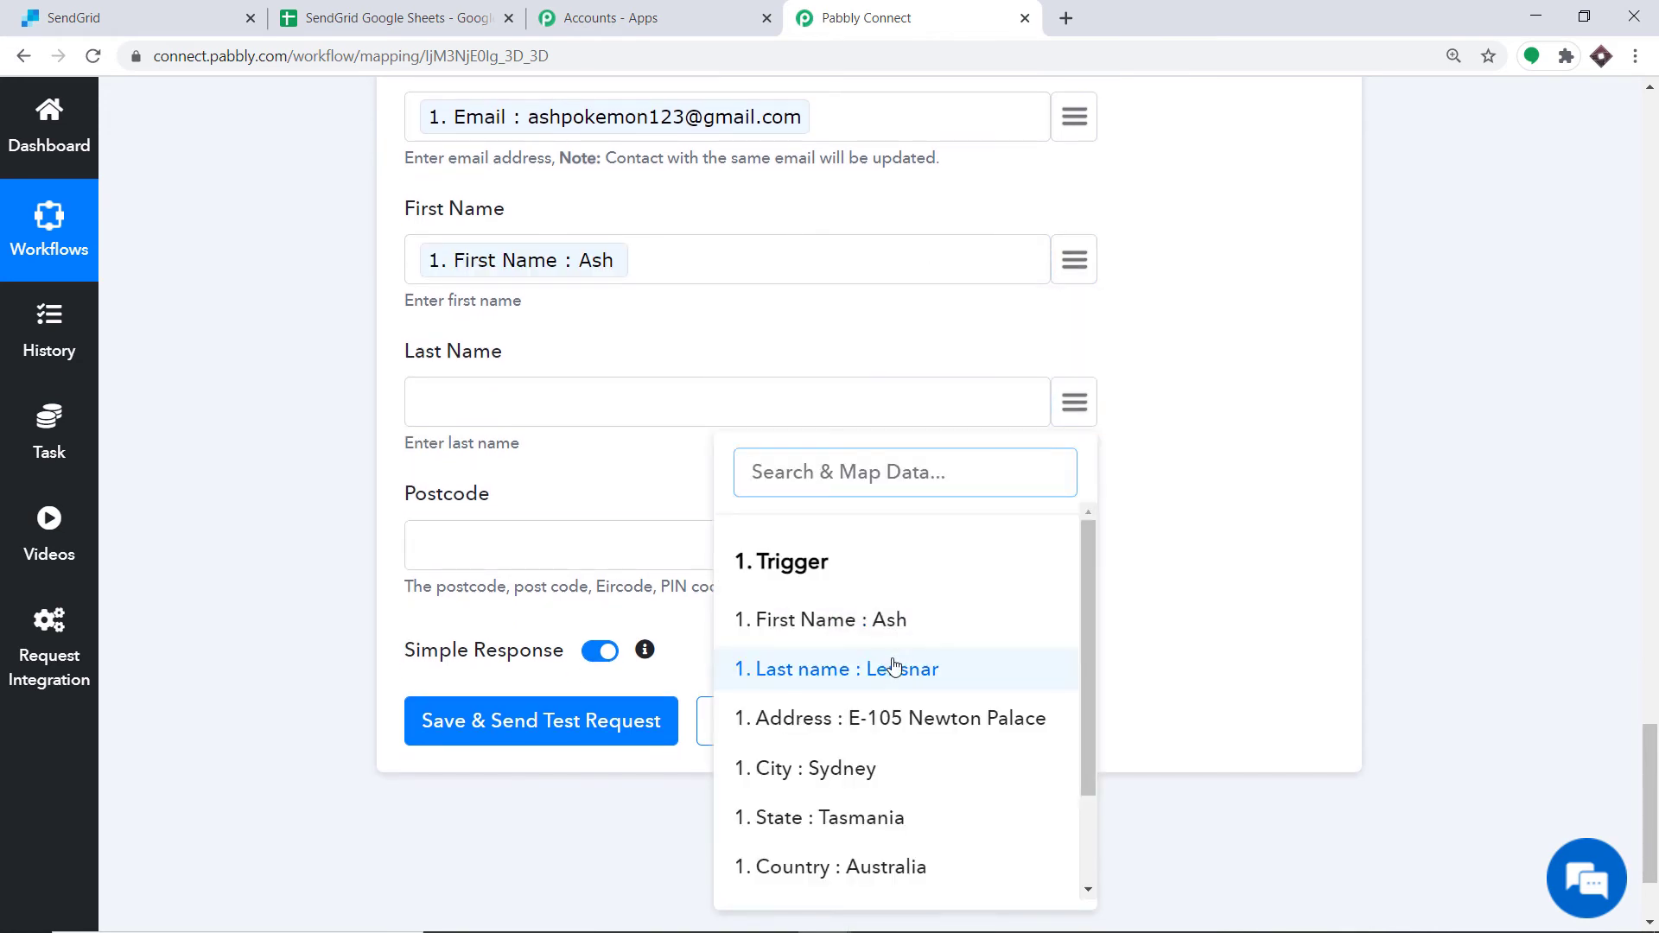
click(895, 668)
Step: Map Postcode to the trigger's Pincode field
click(1074, 545)
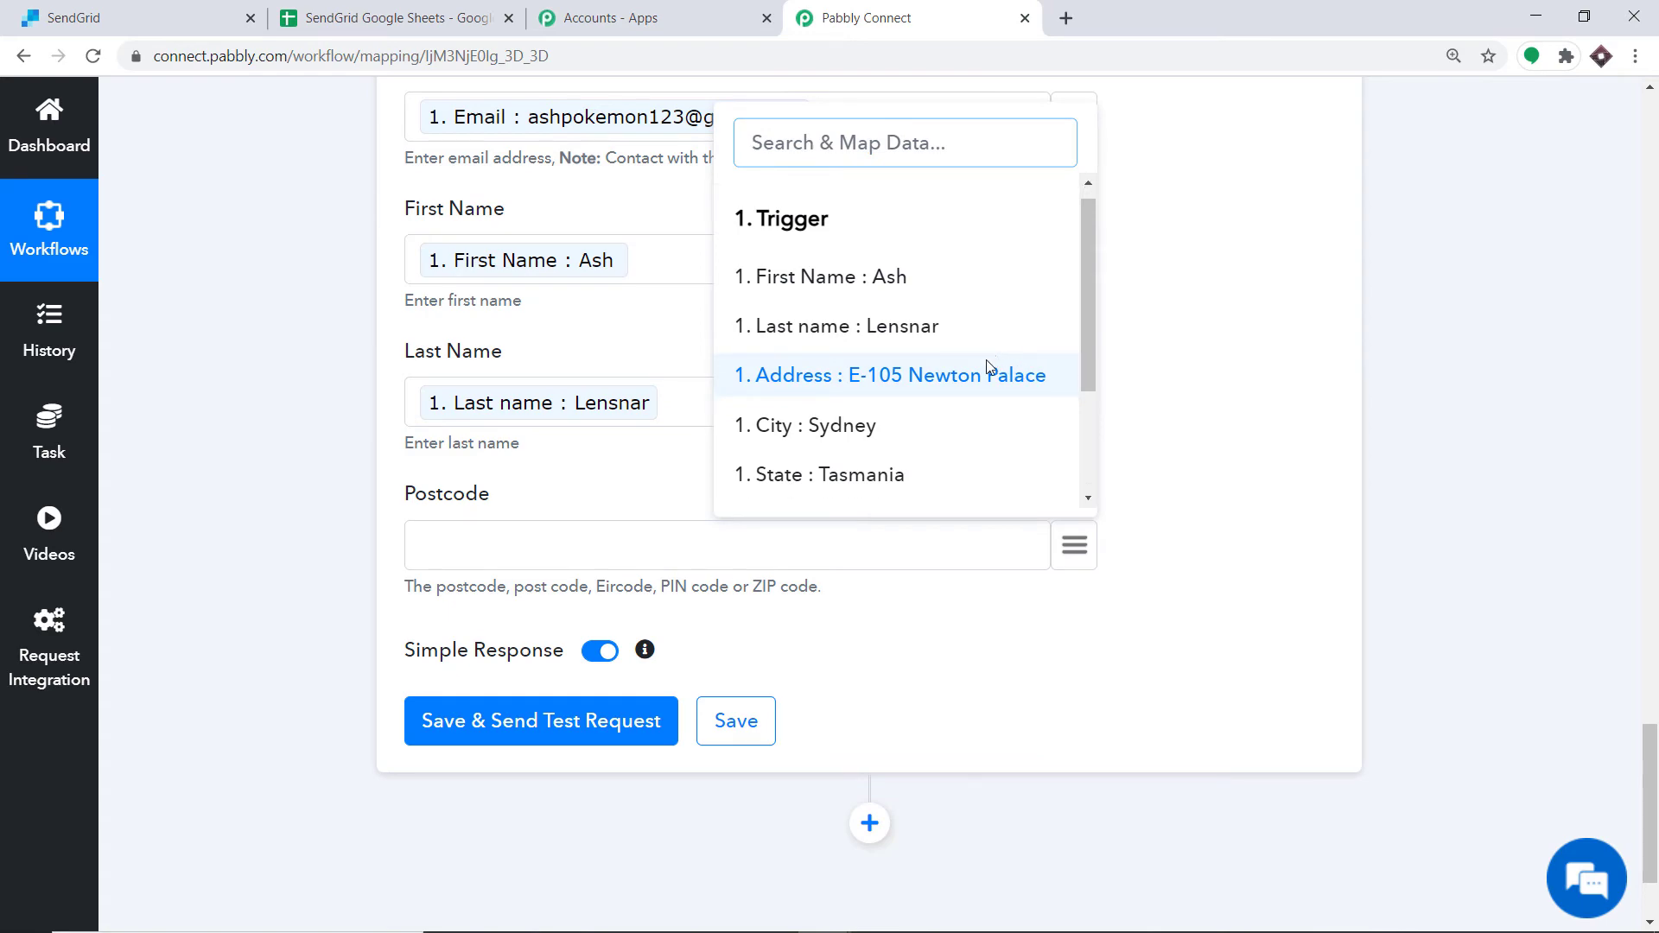
scroll(988, 367, down, 3)
click(930, 407)
scroll(1109, 380, up, 5)
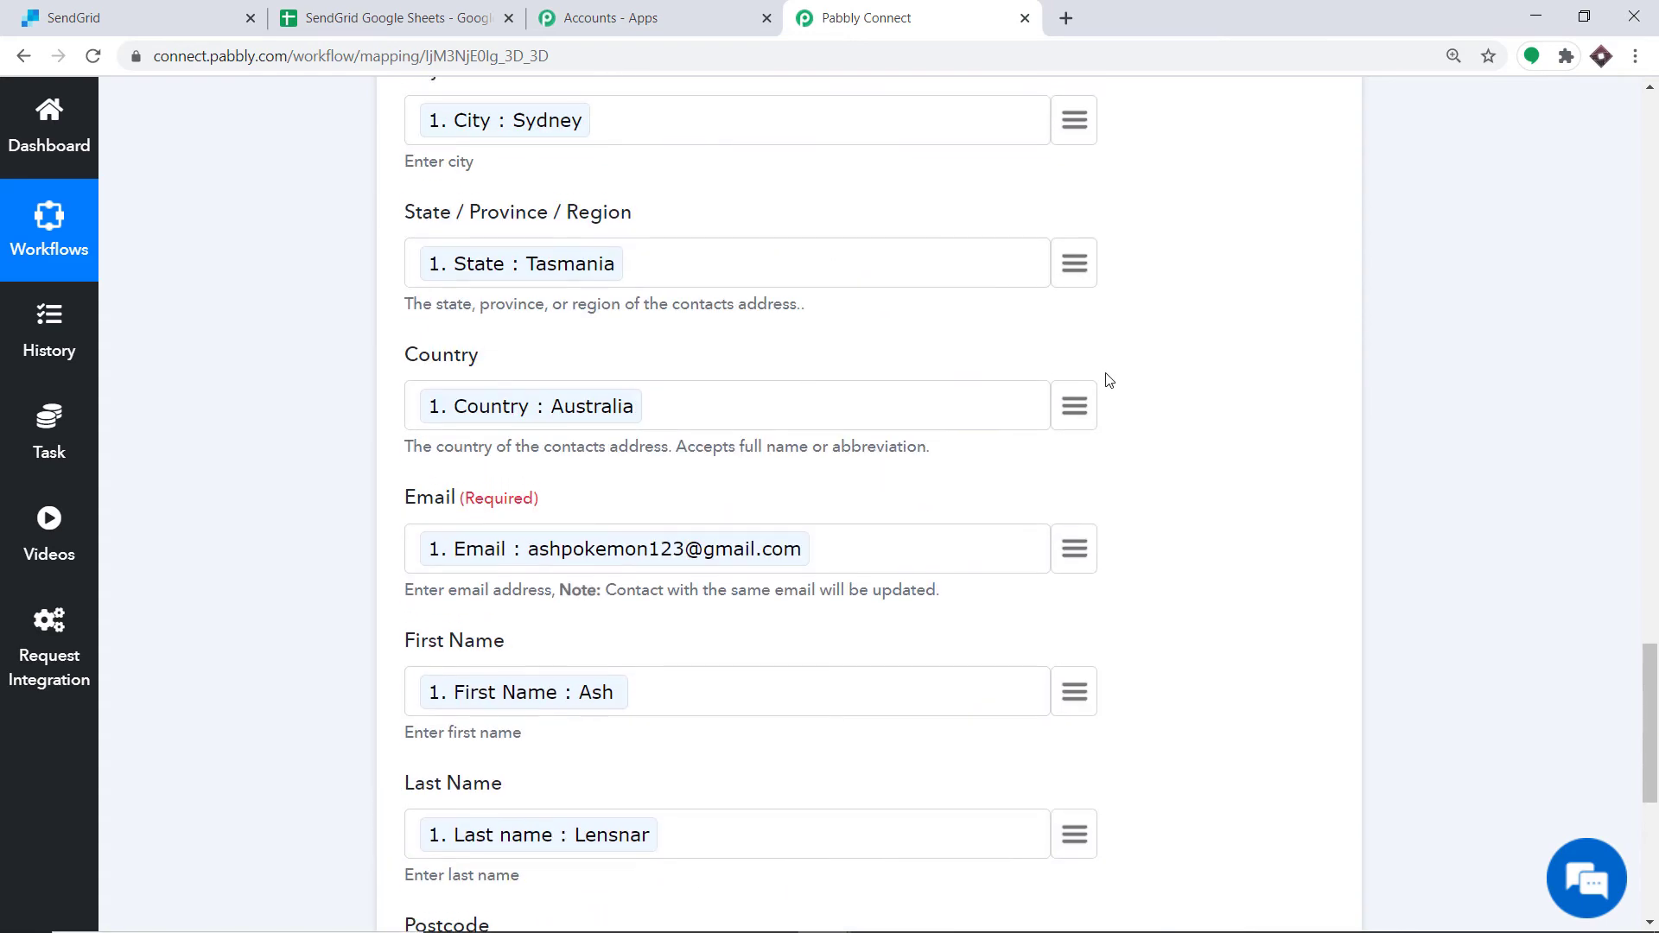
Step: Save the SendGrid action and send a test request with the mapped contact fields
scroll(1011, 367, up, 6)
scroll(864, 499, down, 4)
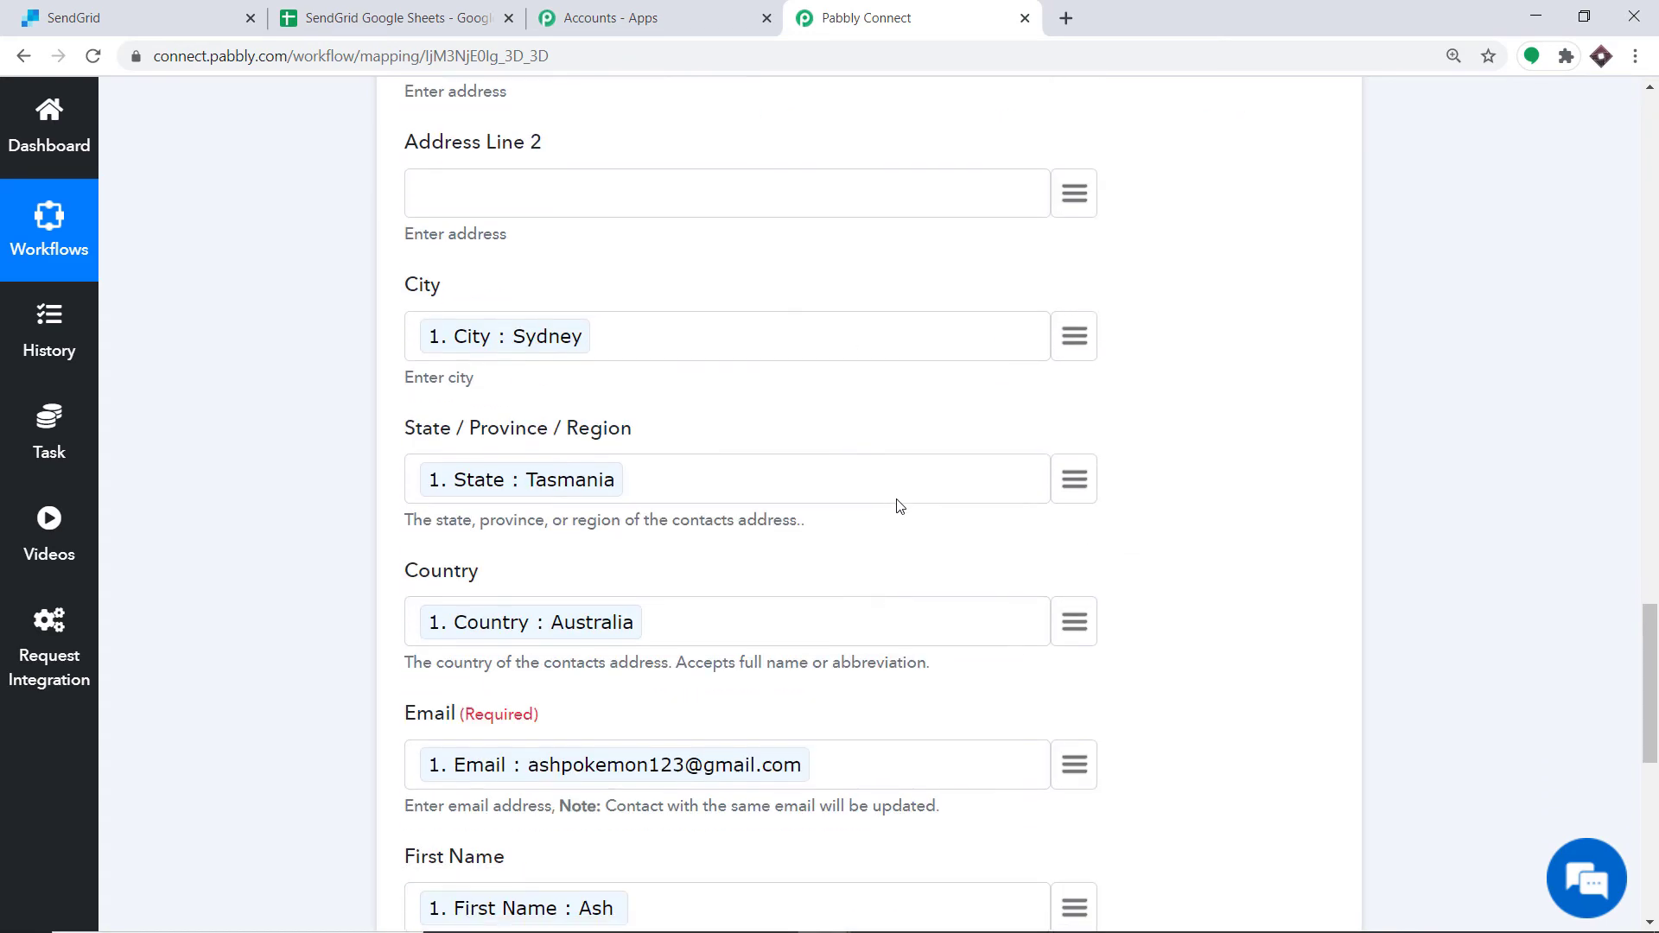
scroll(916, 466, up, 4)
scroll(937, 426, down, 13)
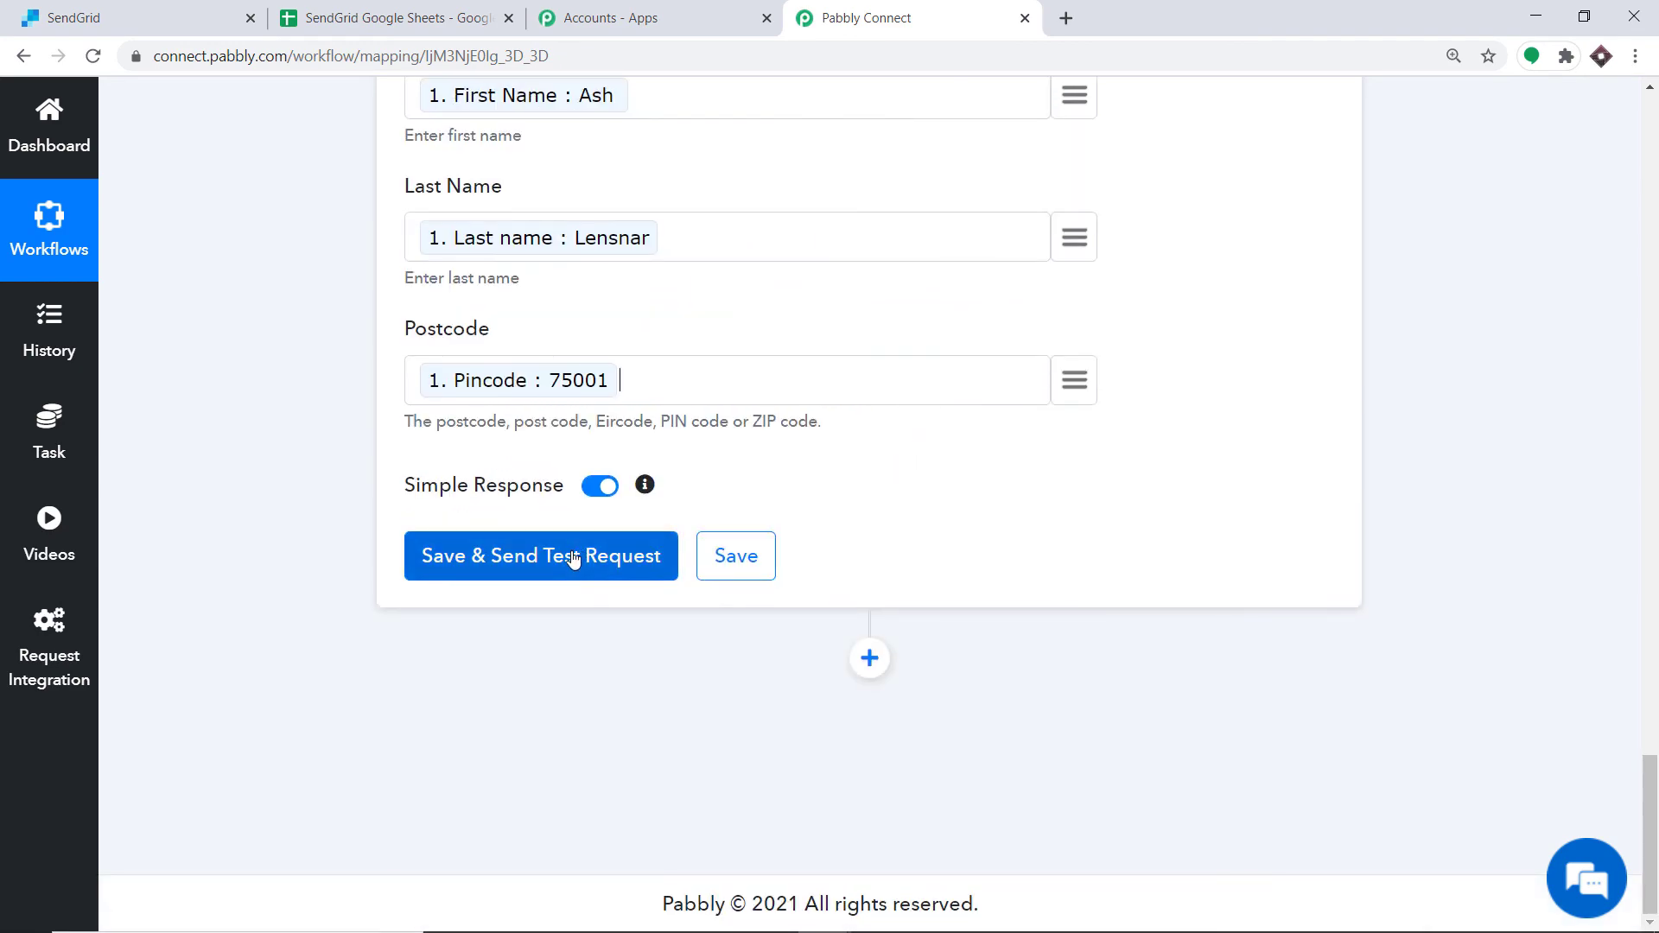
scroll(837, 456, up, 13)
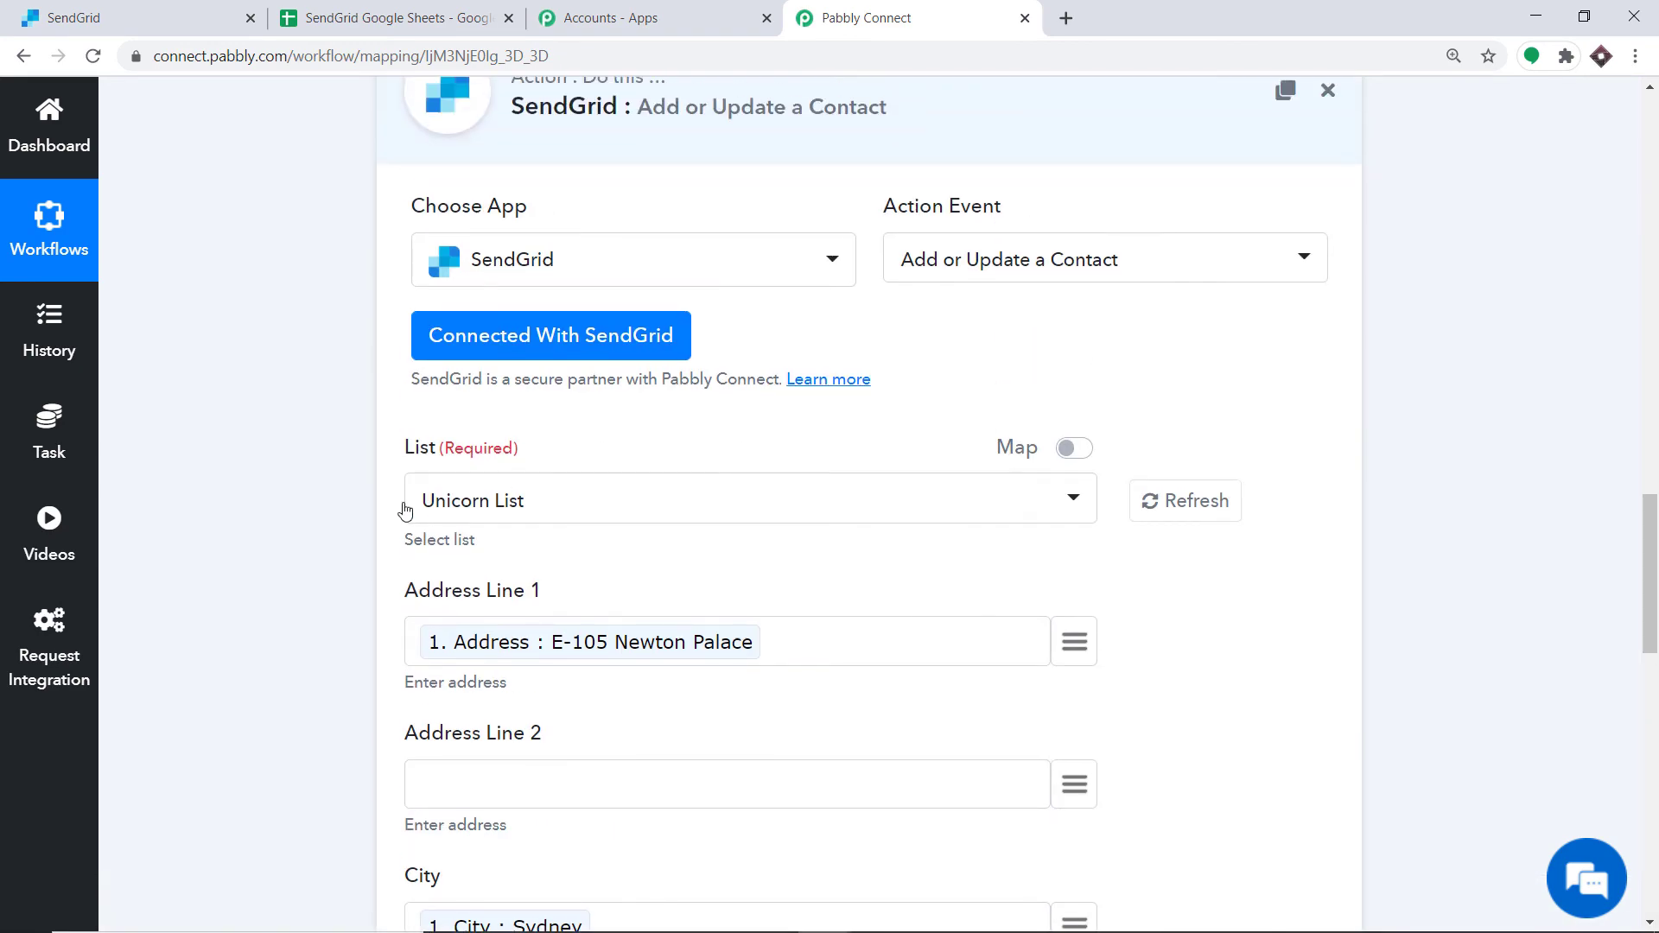
scroll(600, 474, down, 13)
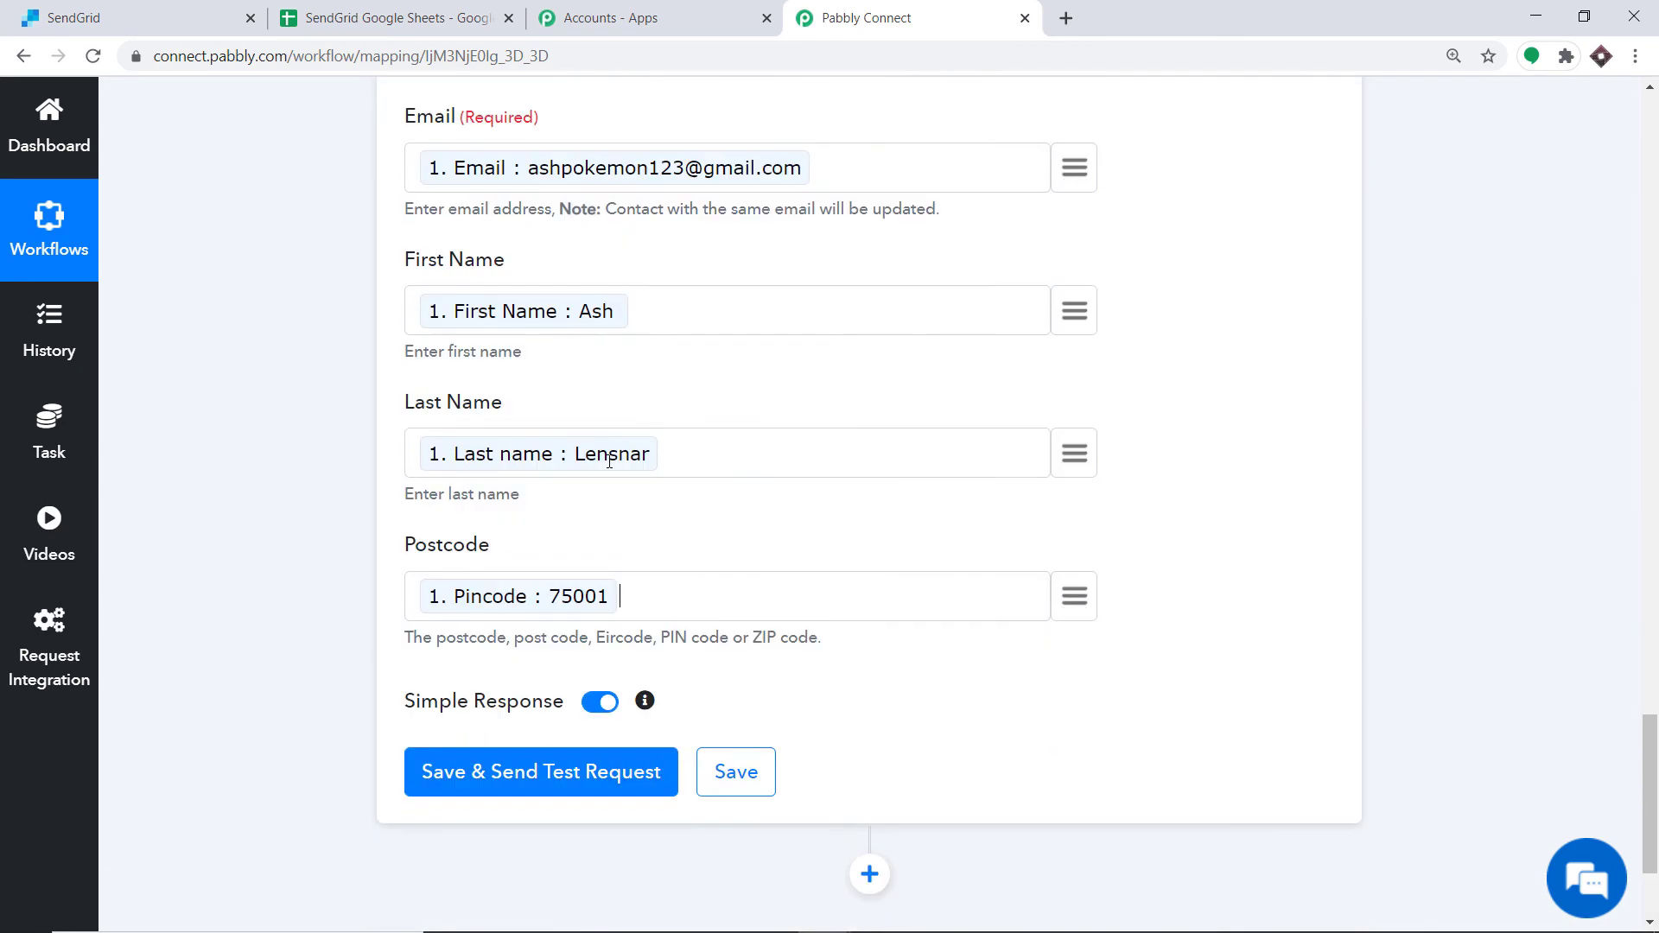
scroll(609, 461, down, 3)
click(494, 557)
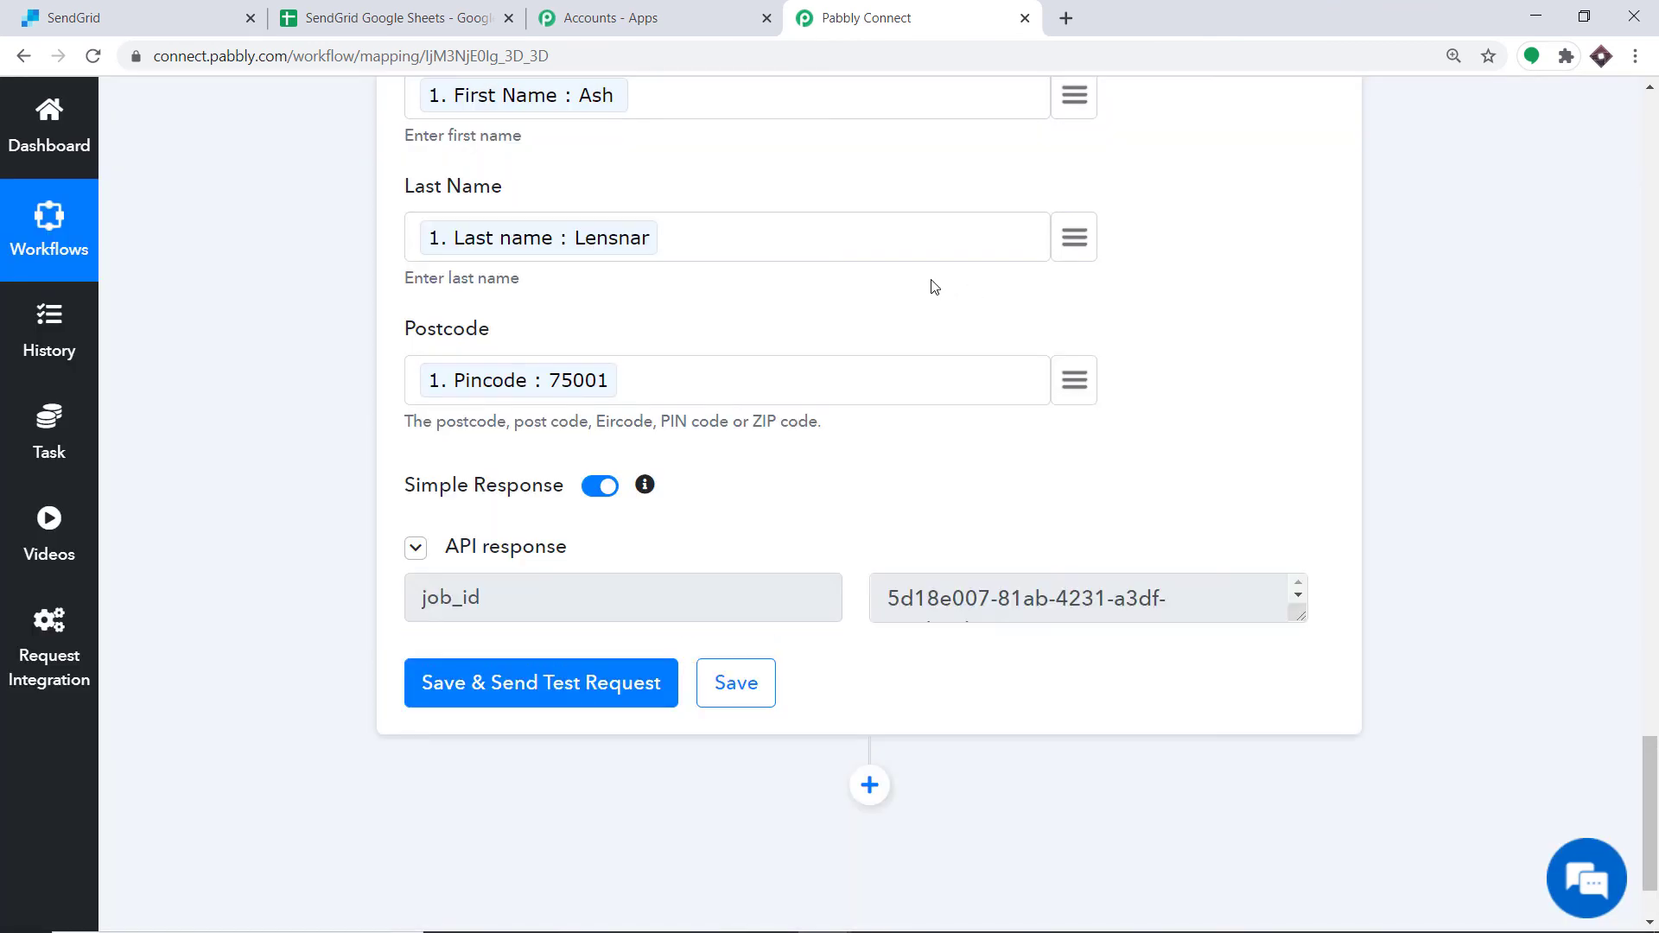
Step: Open the Unicorn List in SendGrid's contacts and reload it to check for the test contact
click(47, 8)
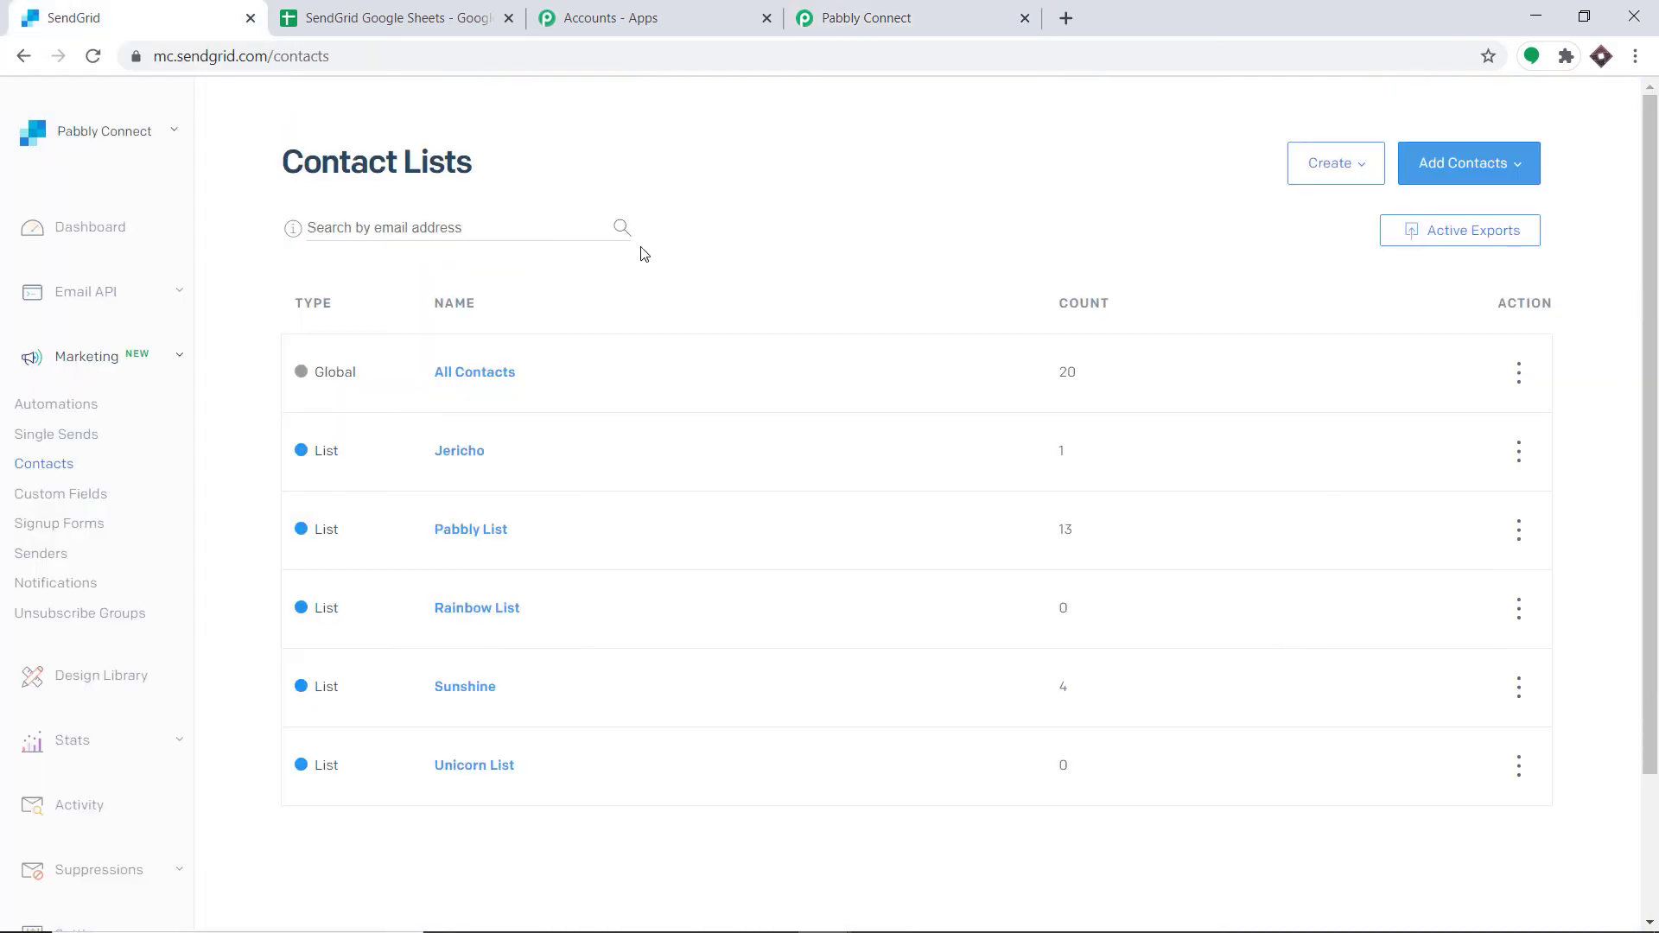
click(481, 772)
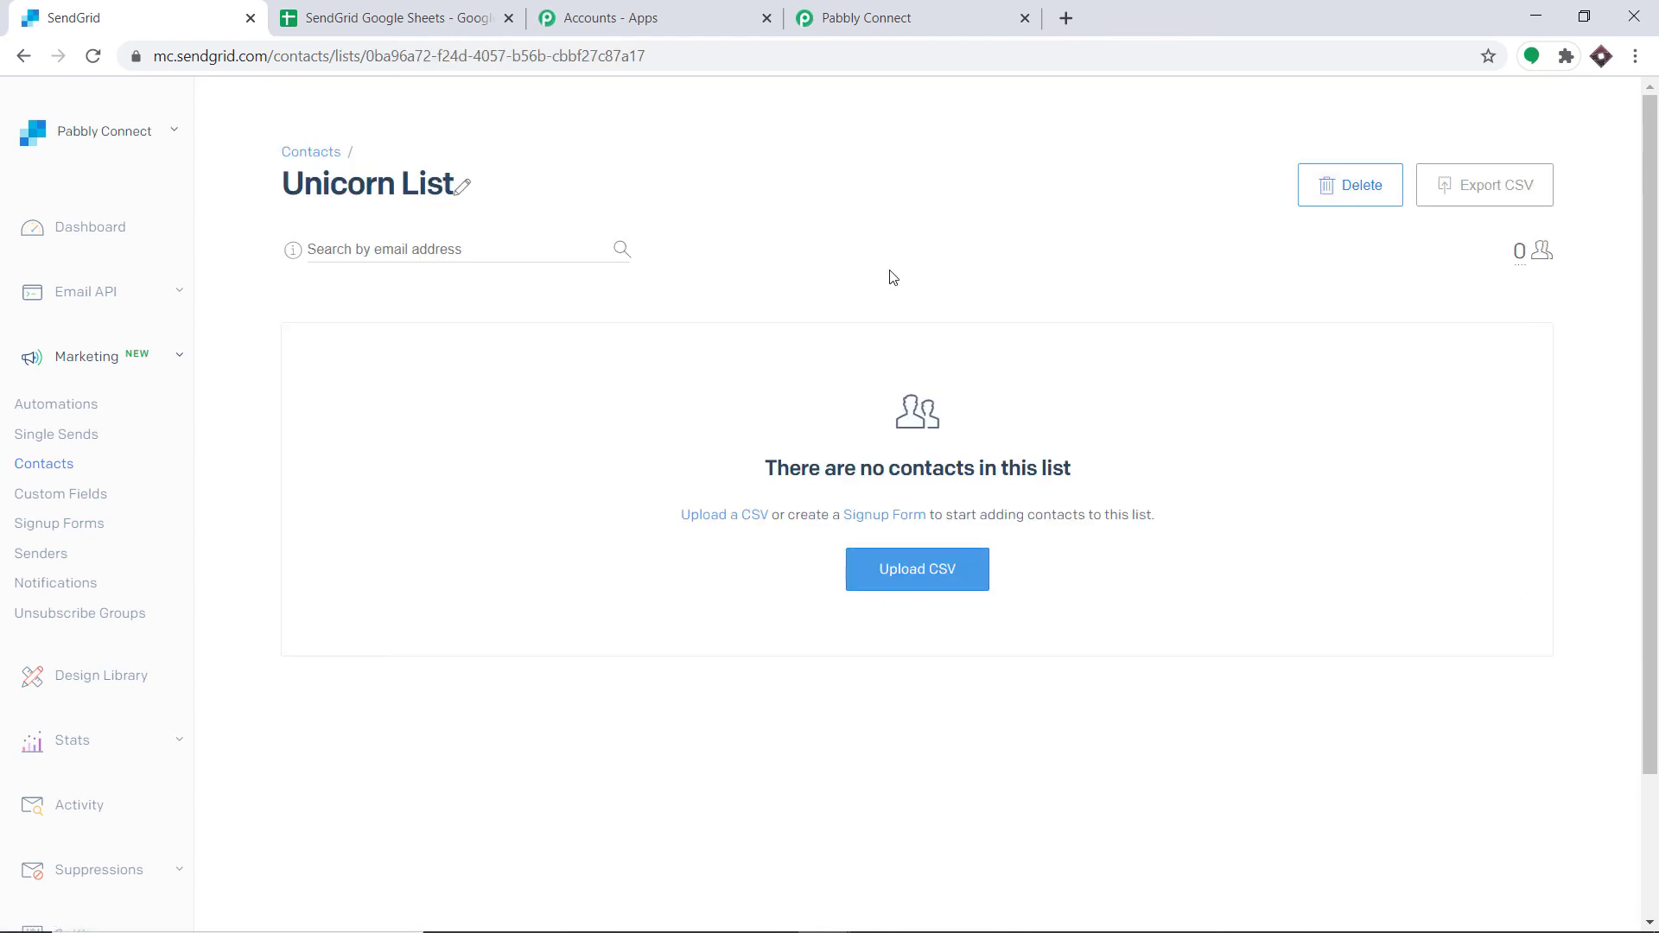
click(90, 60)
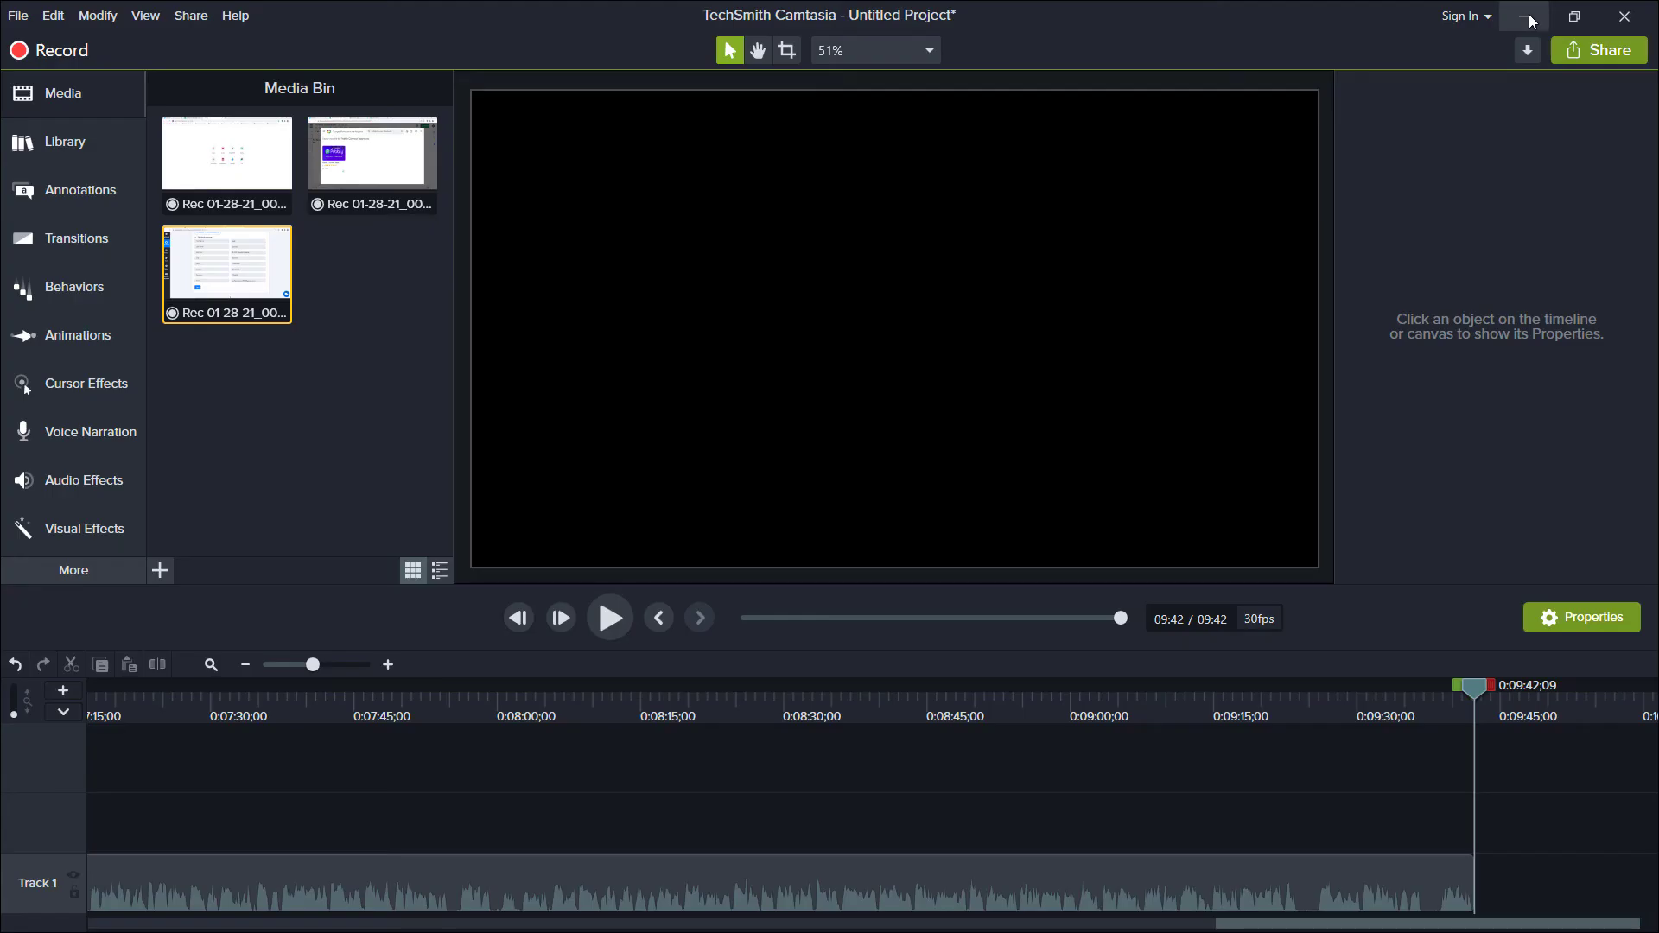
click(1527, 16)
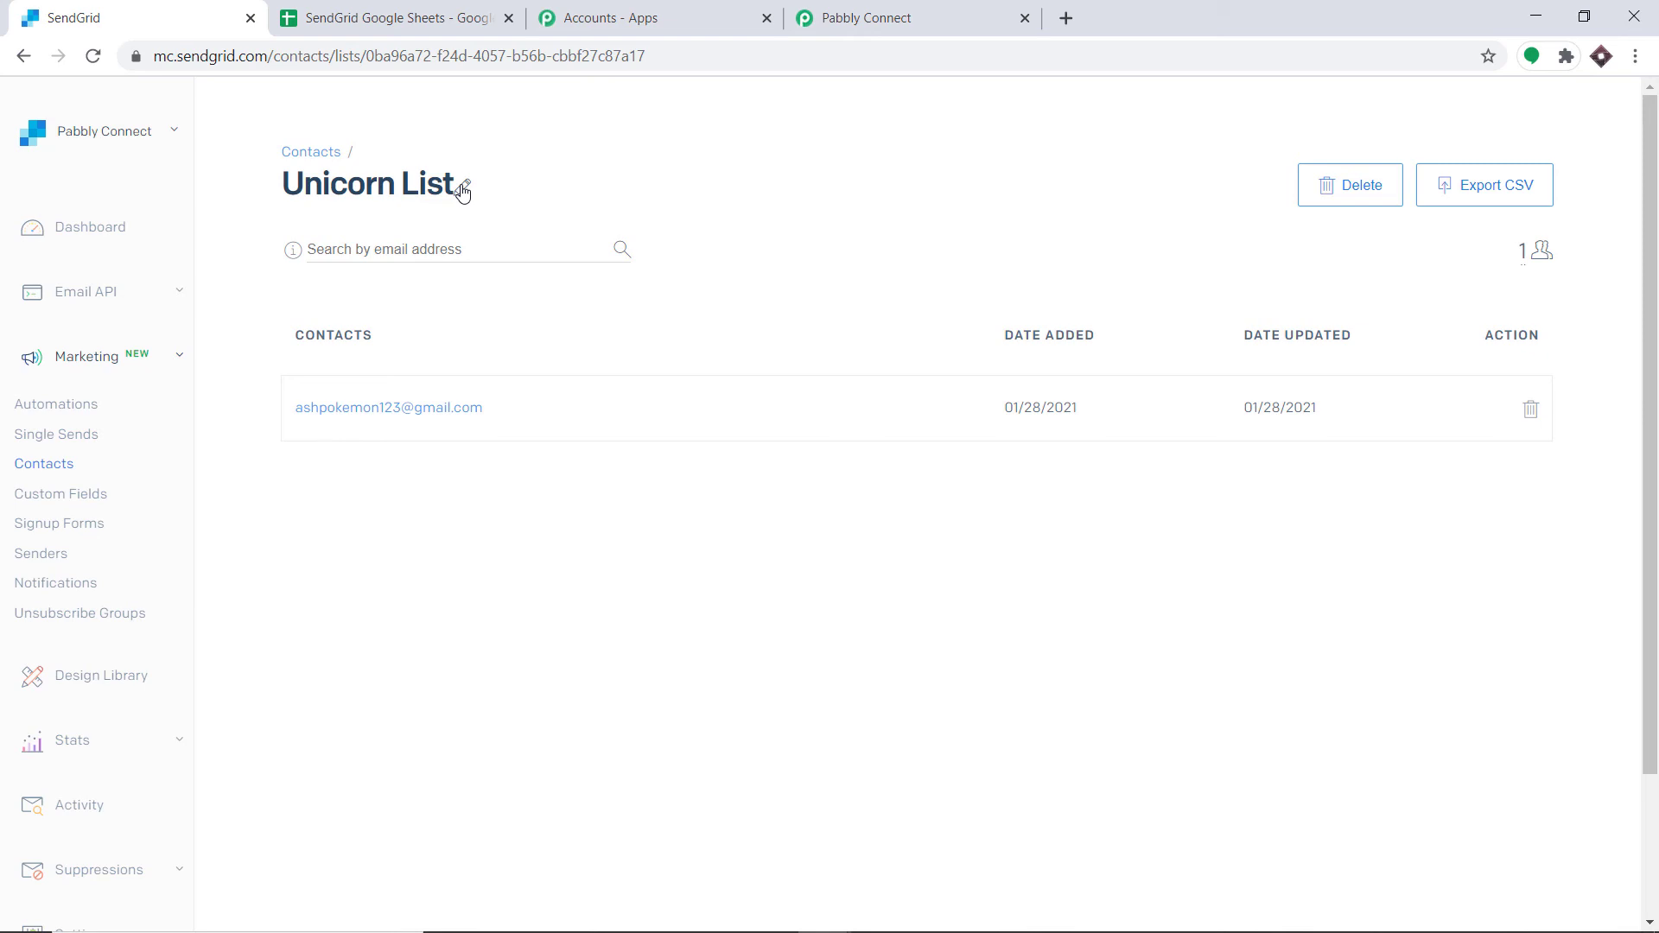
Step: Return to the workflow and collapse the SendGrid action and Google Sheets trigger panels
click(870, 8)
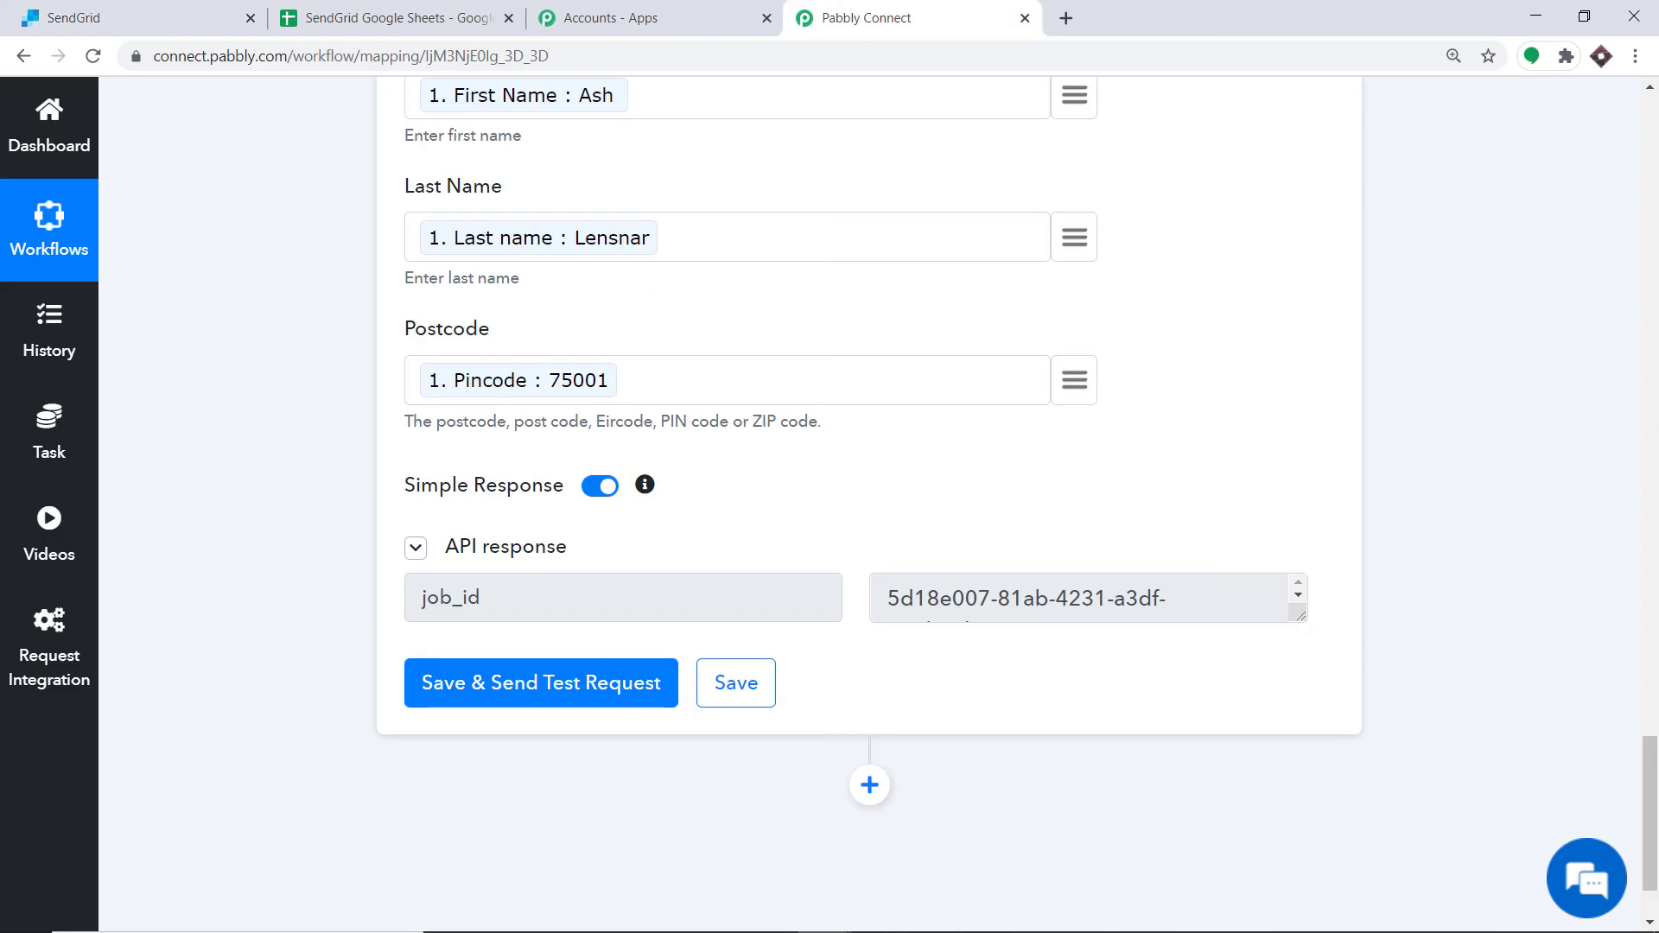
drag(1657, 808, 1656, 563)
click(1014, 200)
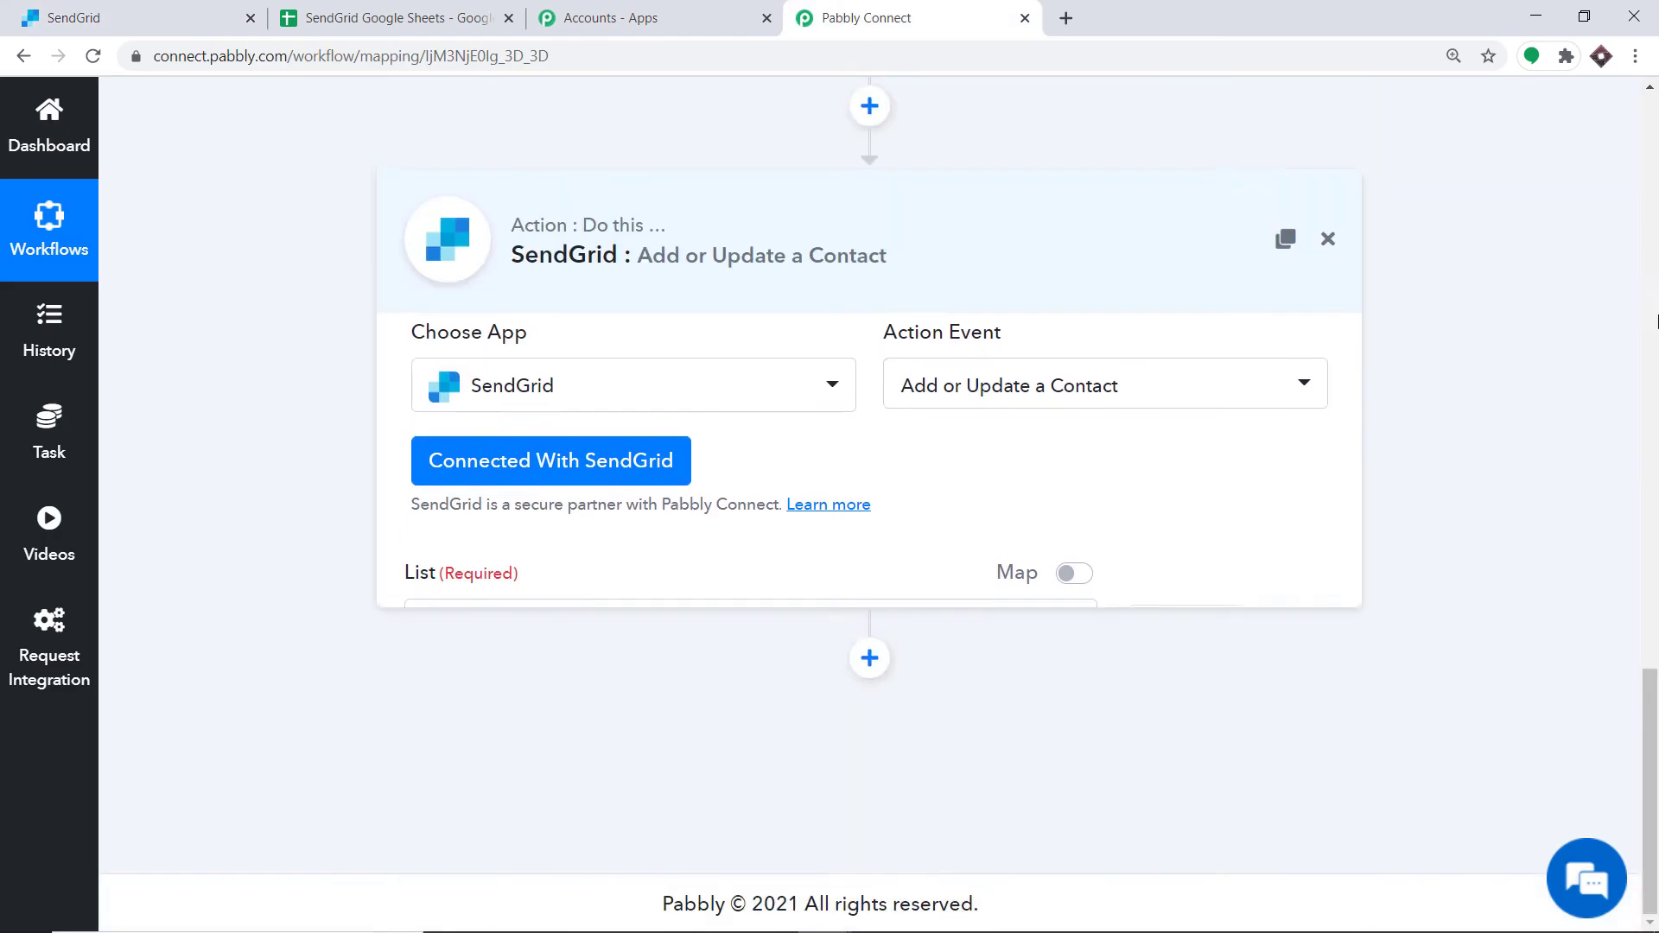
scroll(887, 280, up, 20)
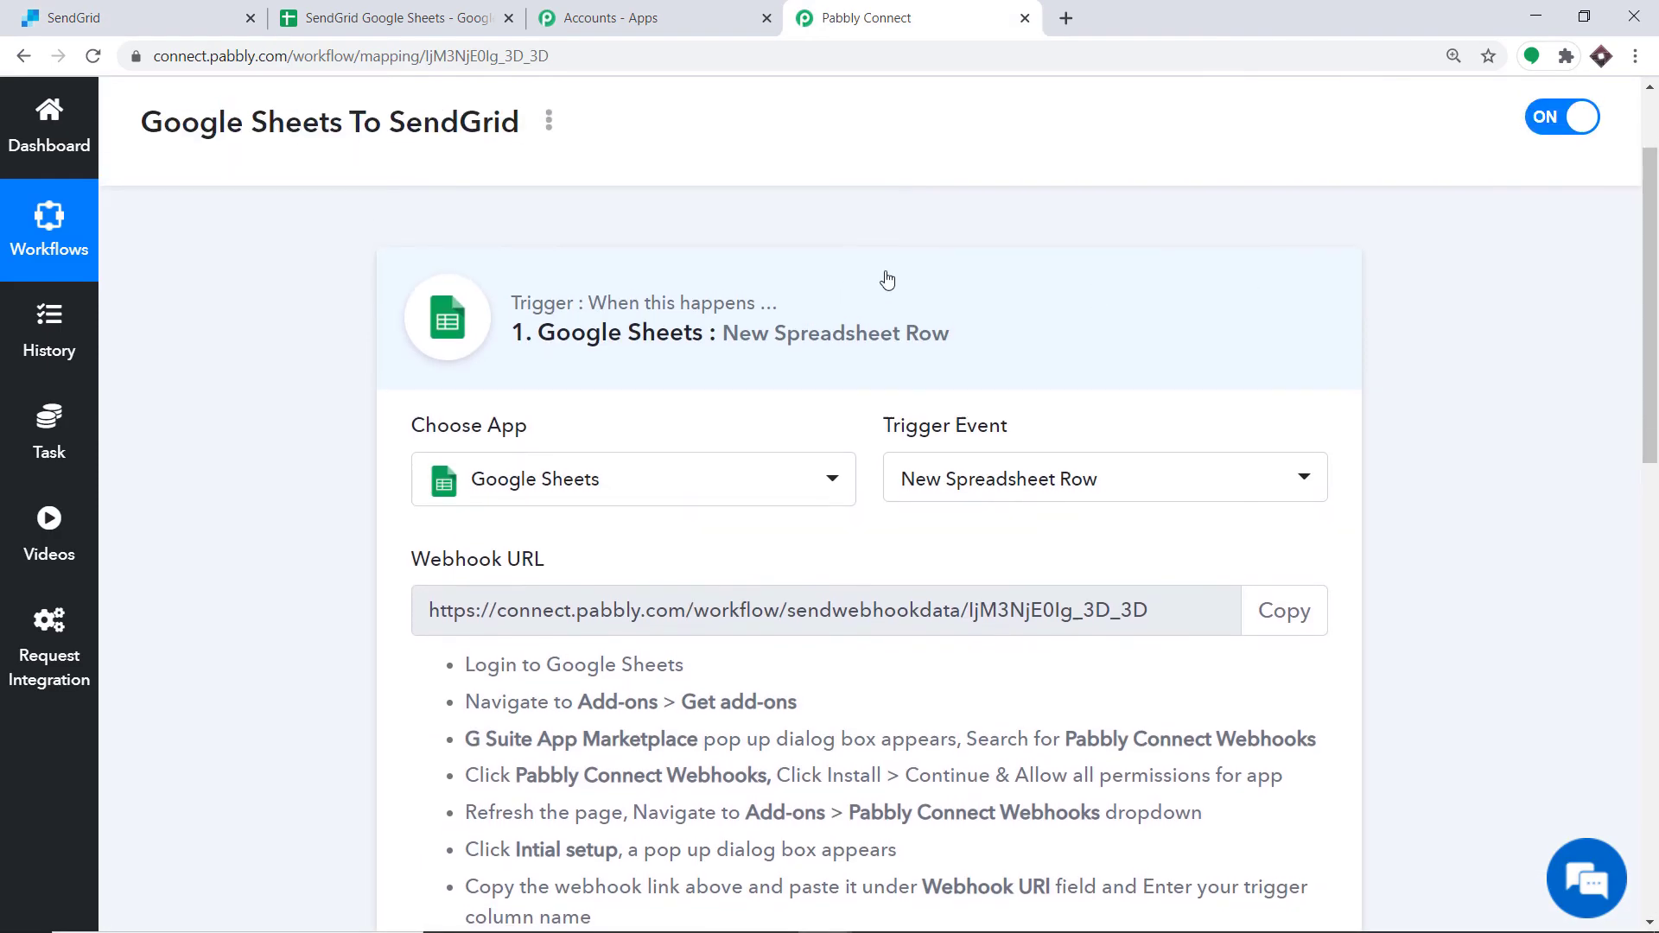
click(887, 280)
drag(1657, 277, 1657, 370)
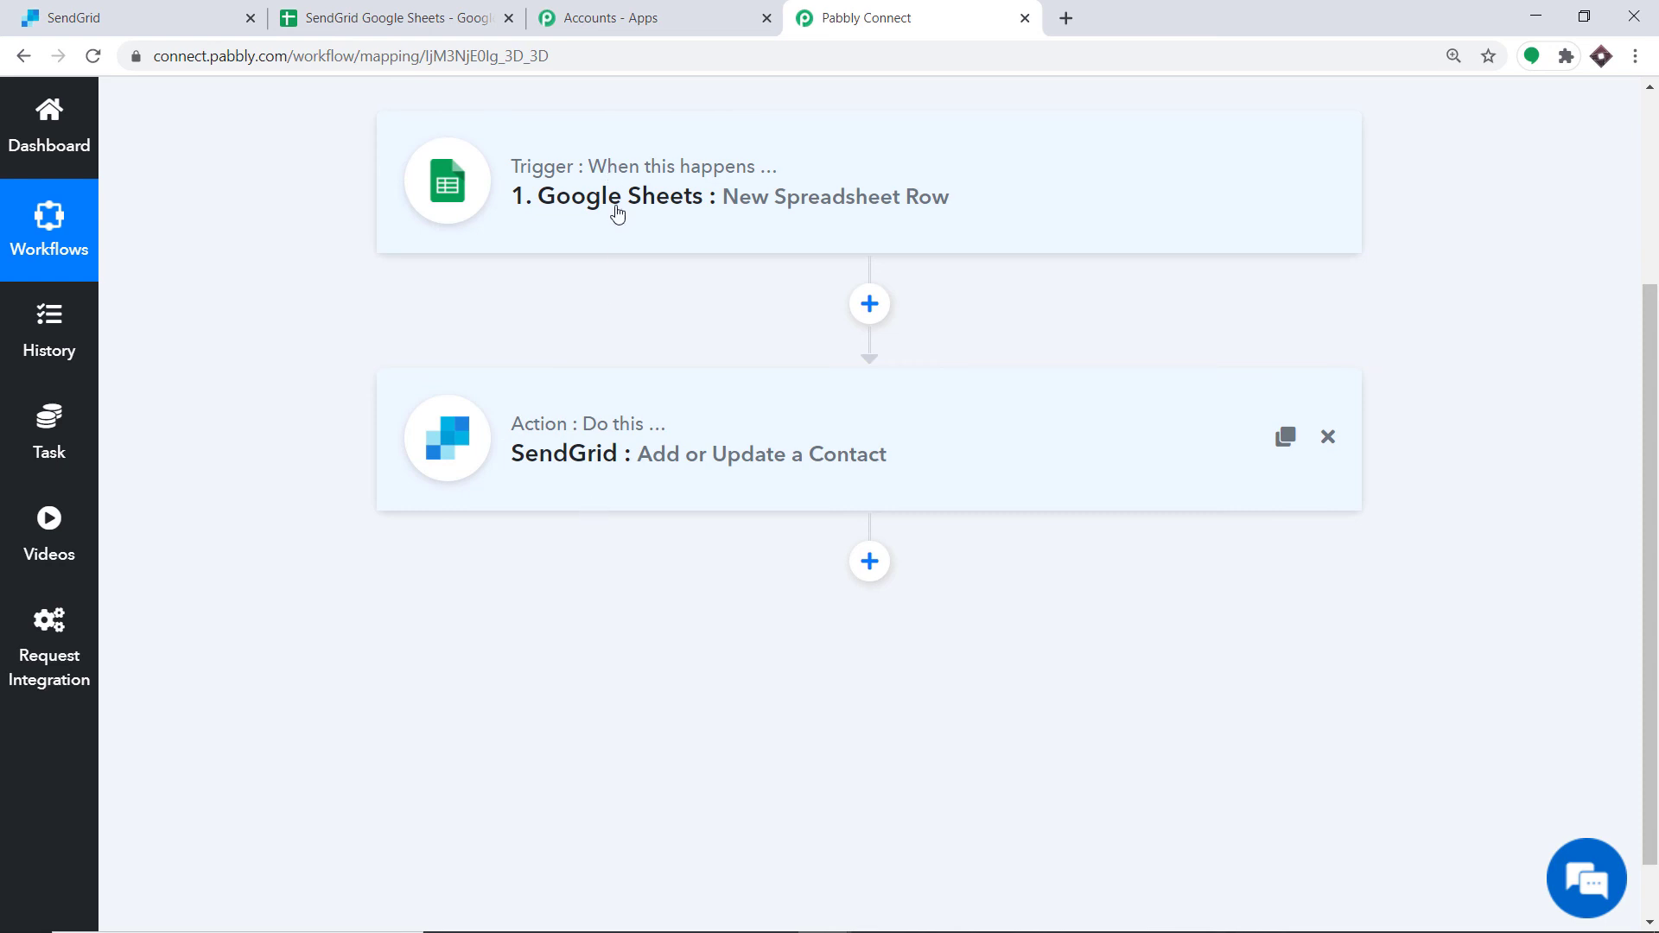
Step: Submit the spreadsheet's webhook initial setup and enable Send On Event in the Pabbly Connect Webhooks add-on
click(397, 18)
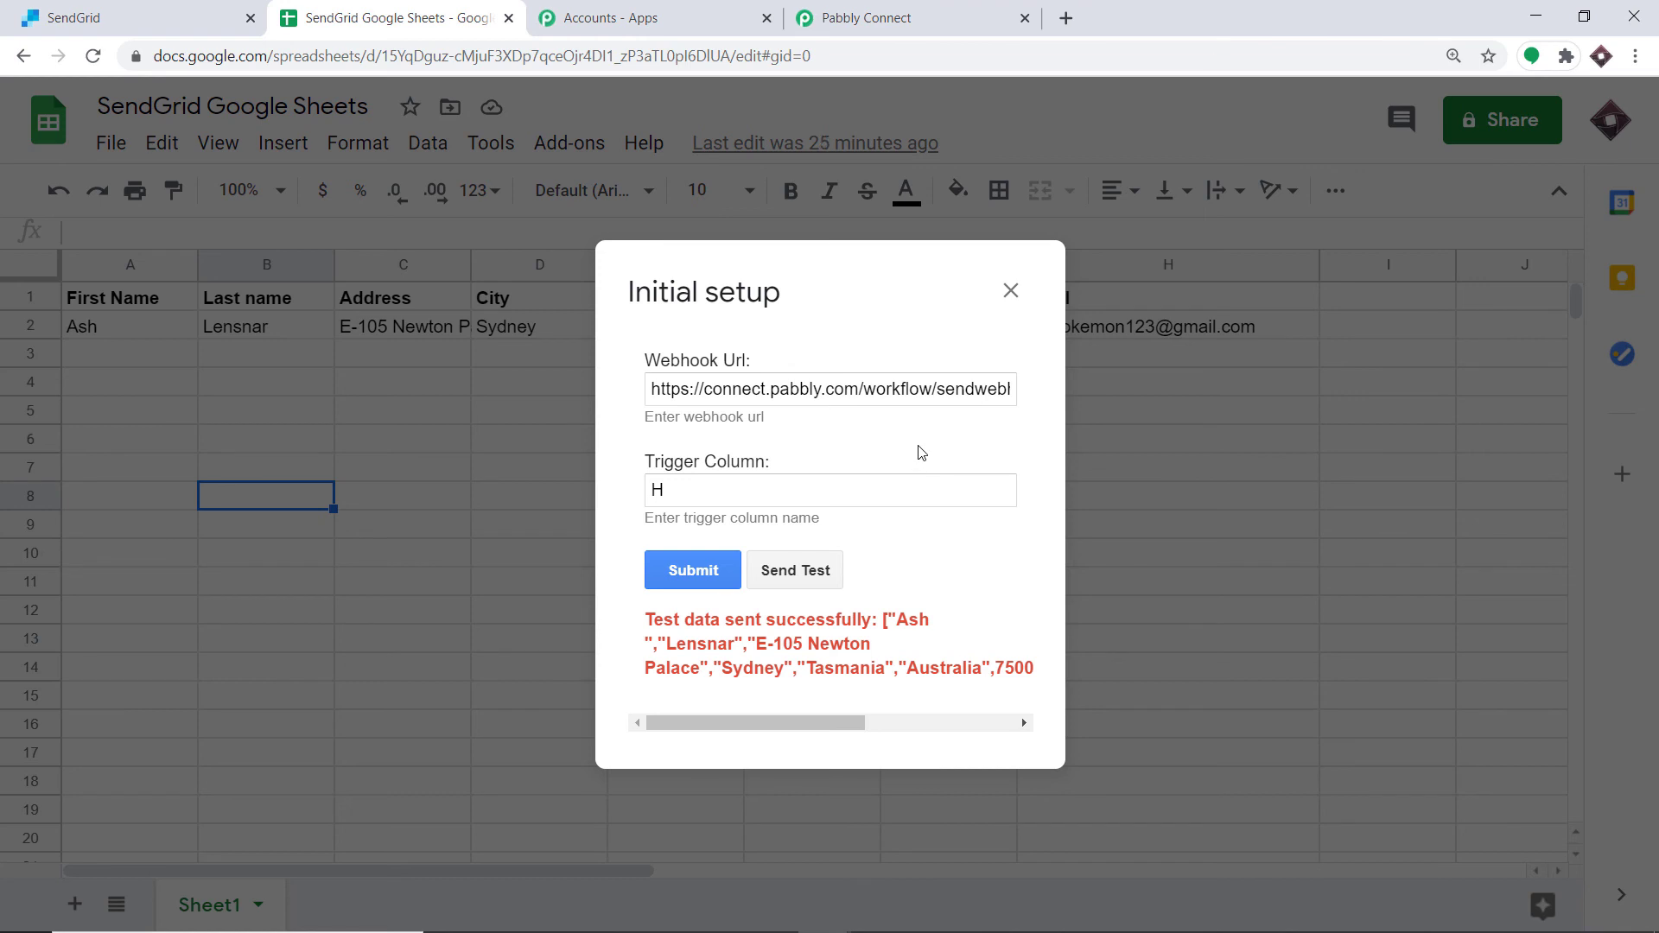
click(701, 578)
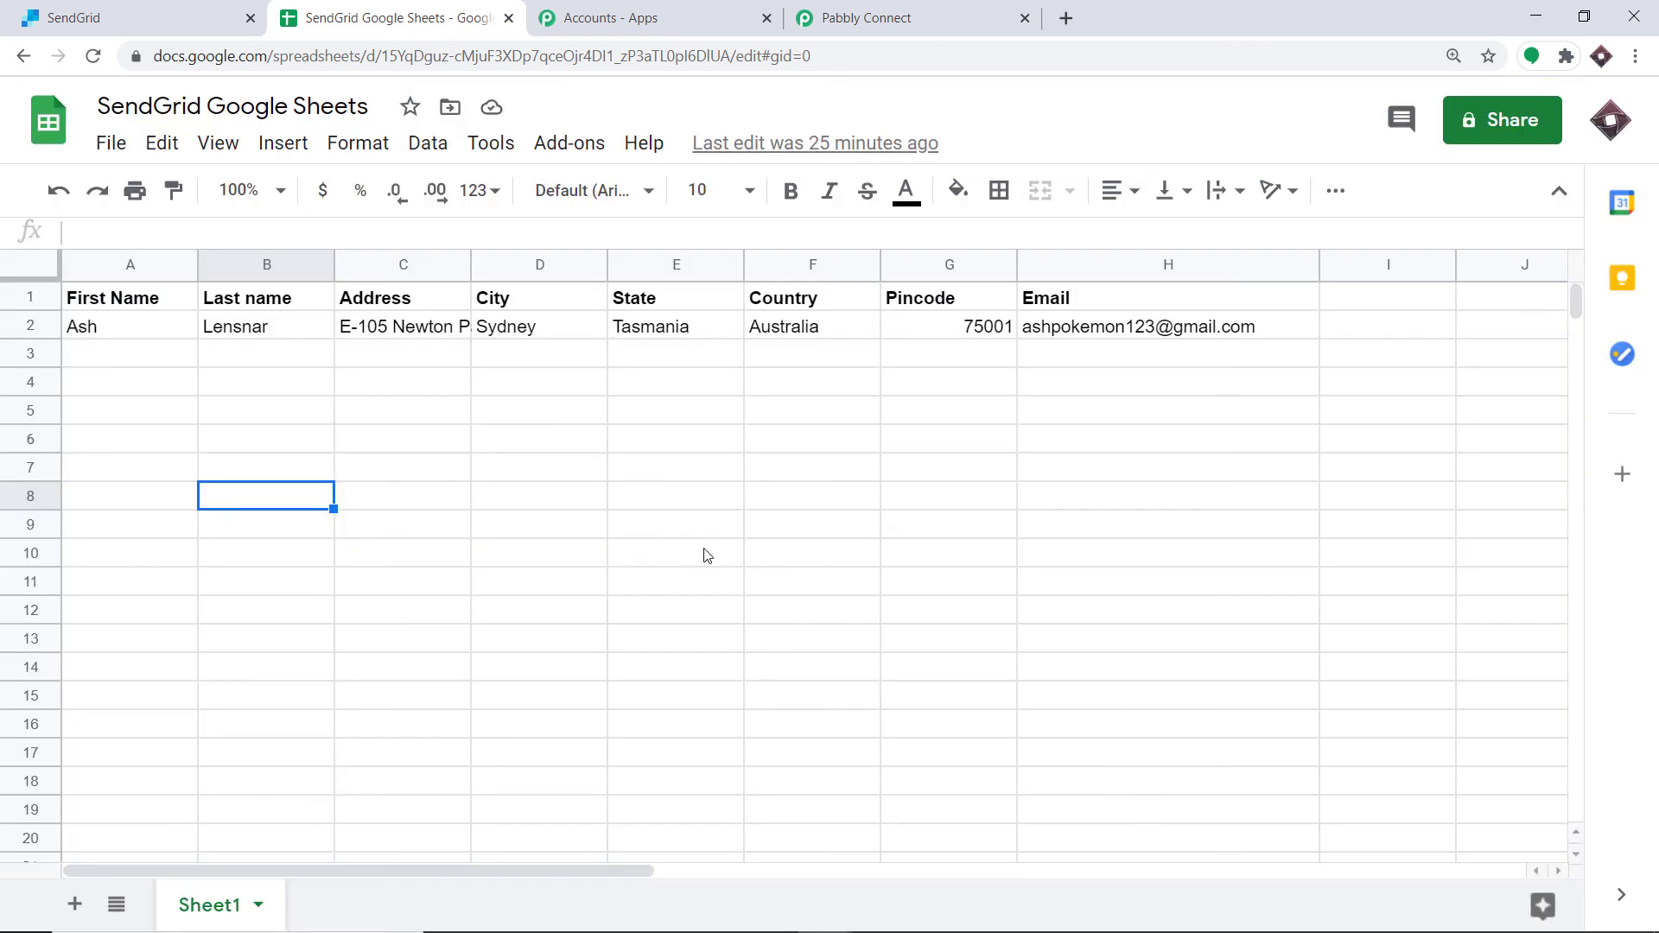
click(568, 138)
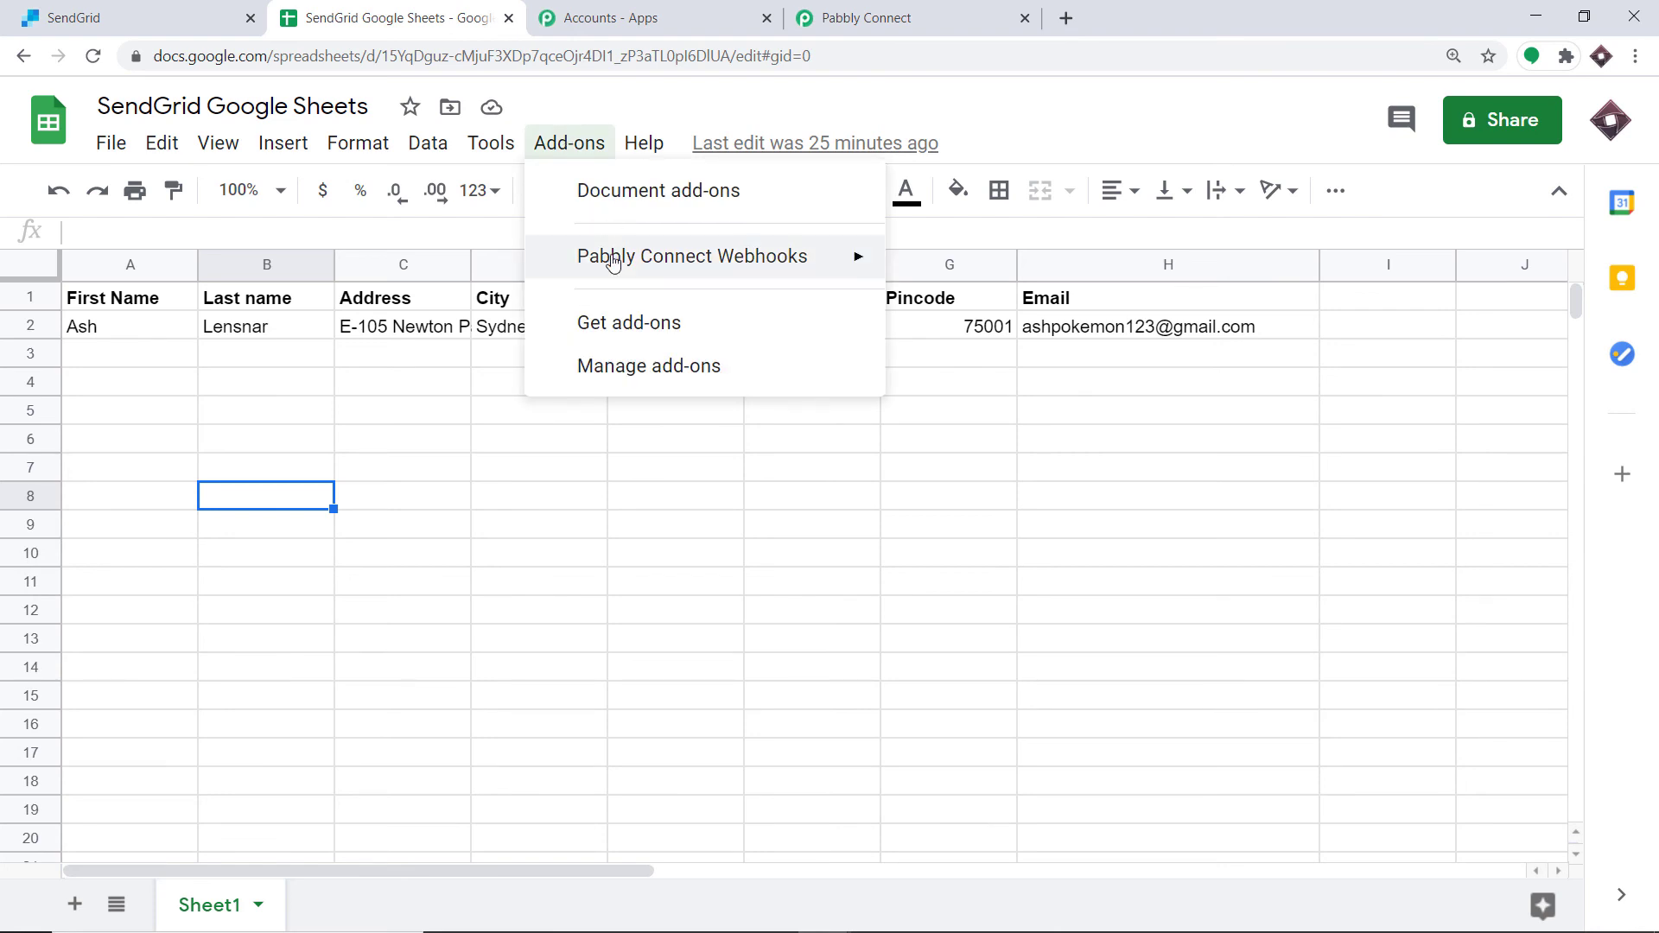
mouse_move(611, 259)
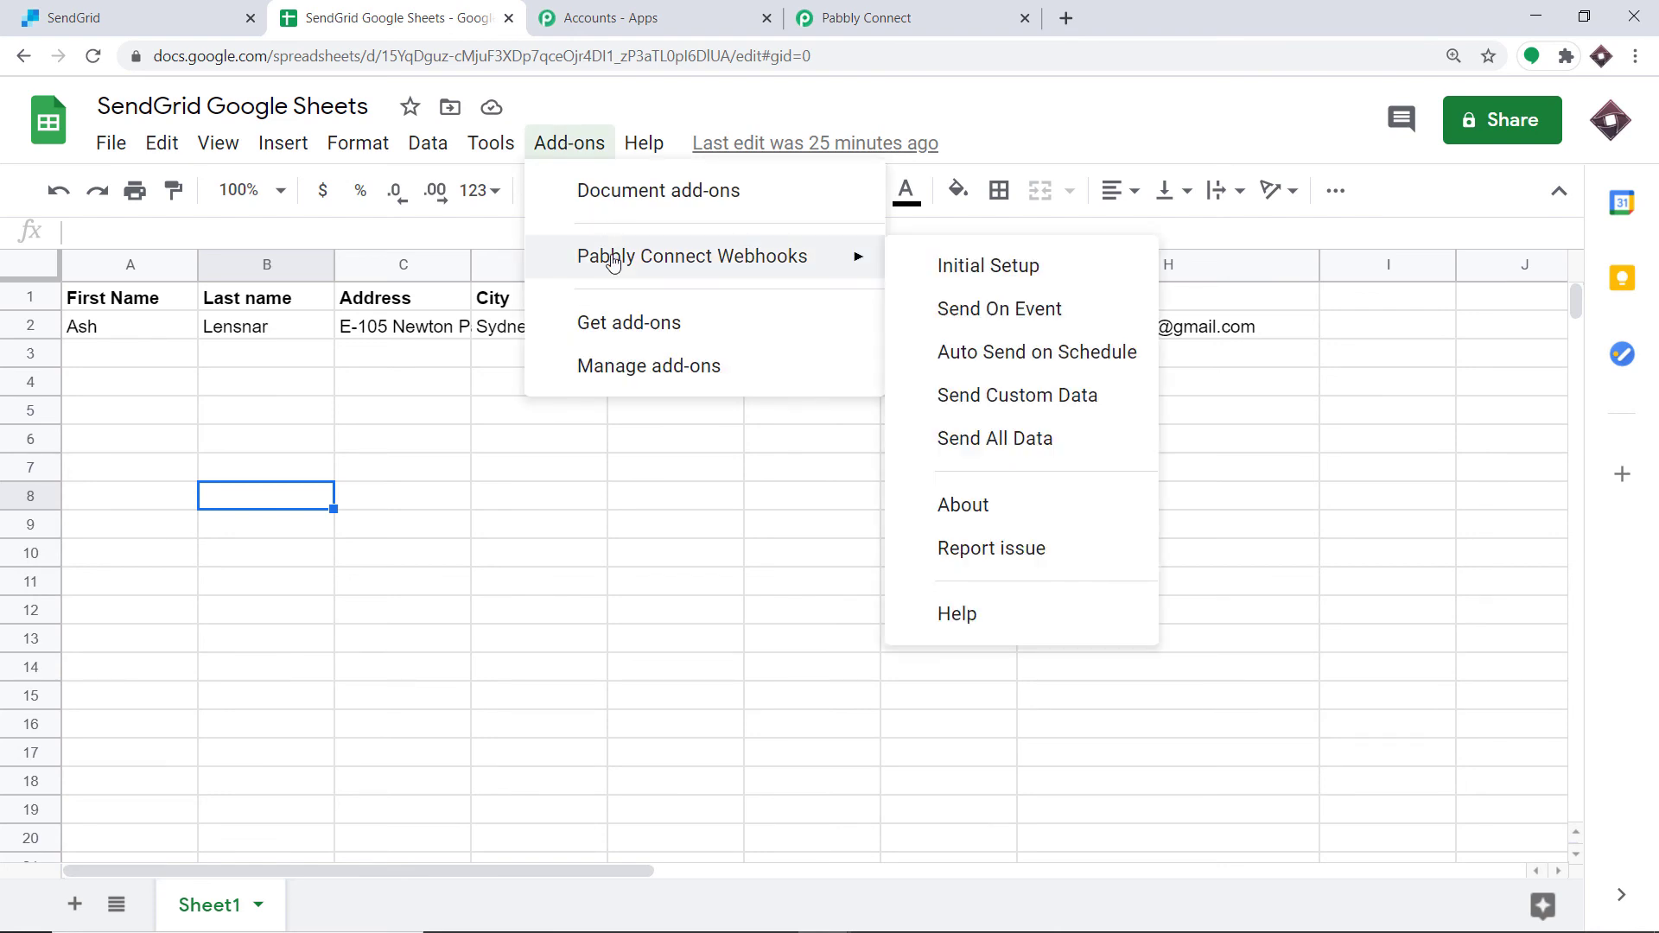
click(971, 326)
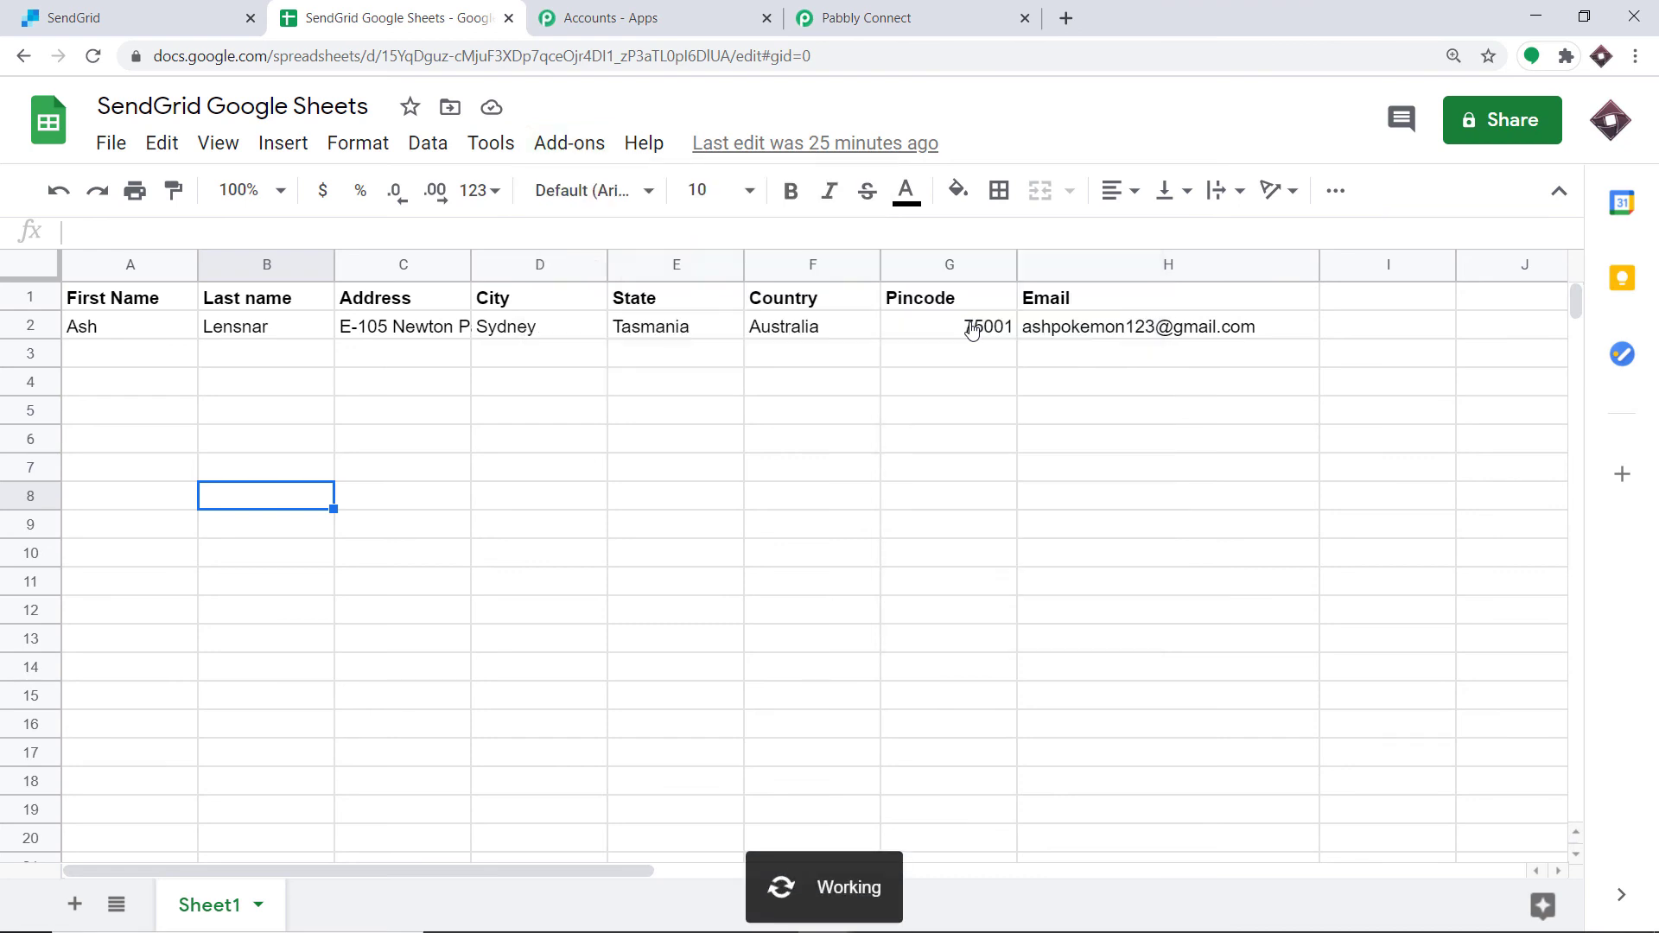
Step: Enter the new contact's first name and last name in row 3 of the sheet
click(102, 363)
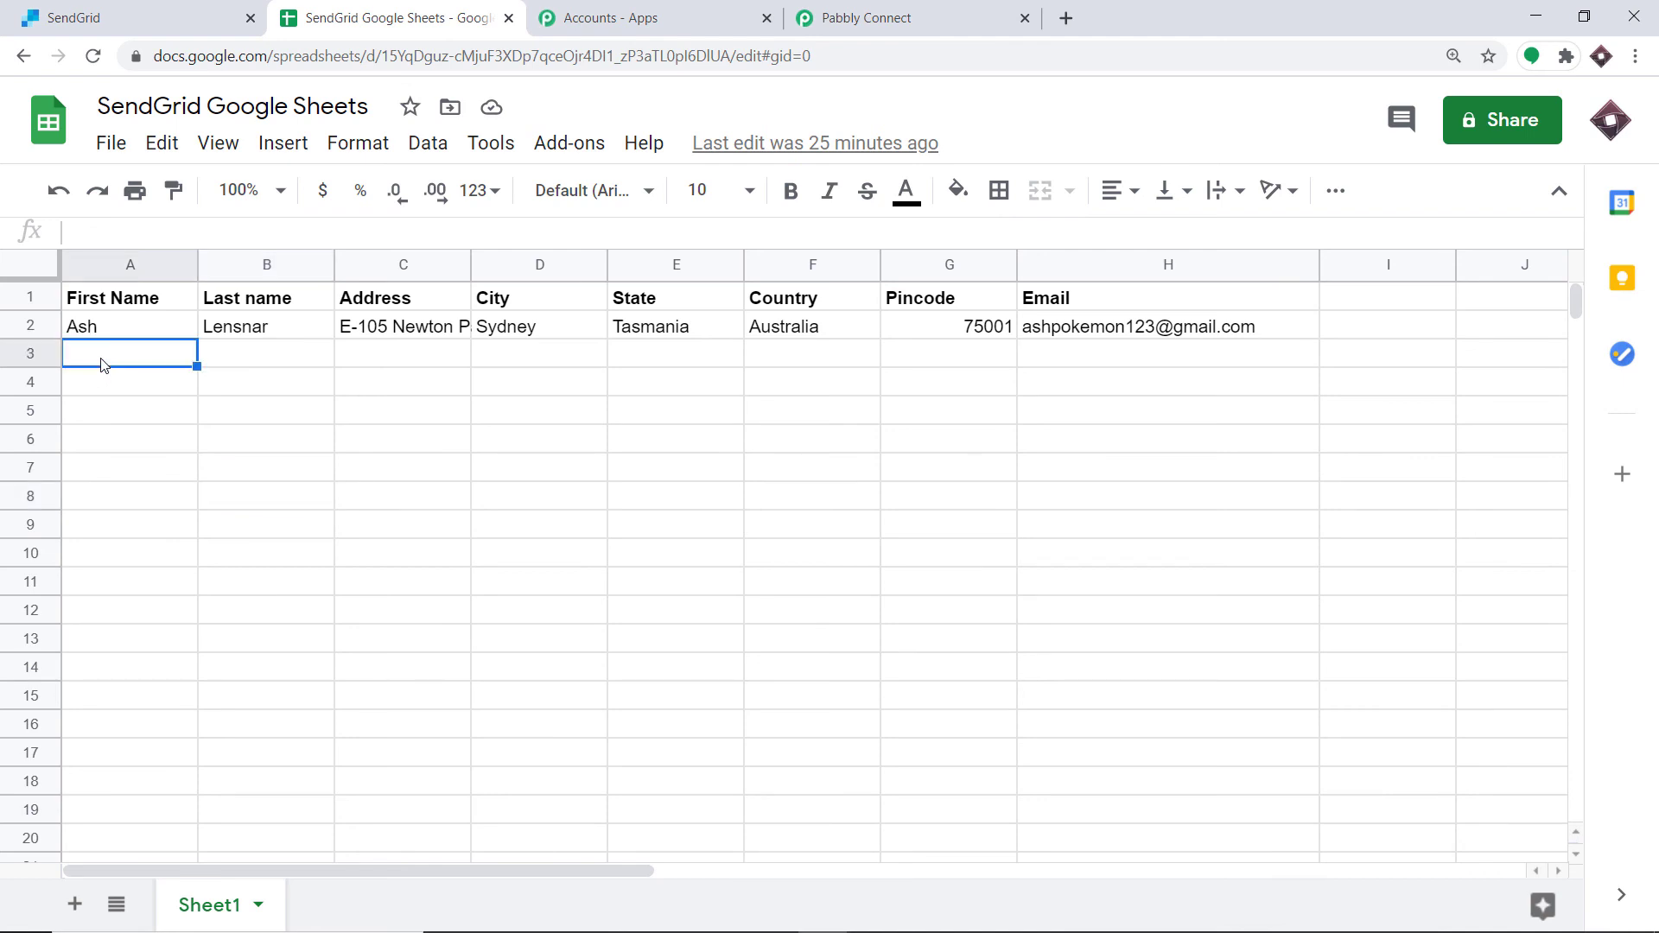
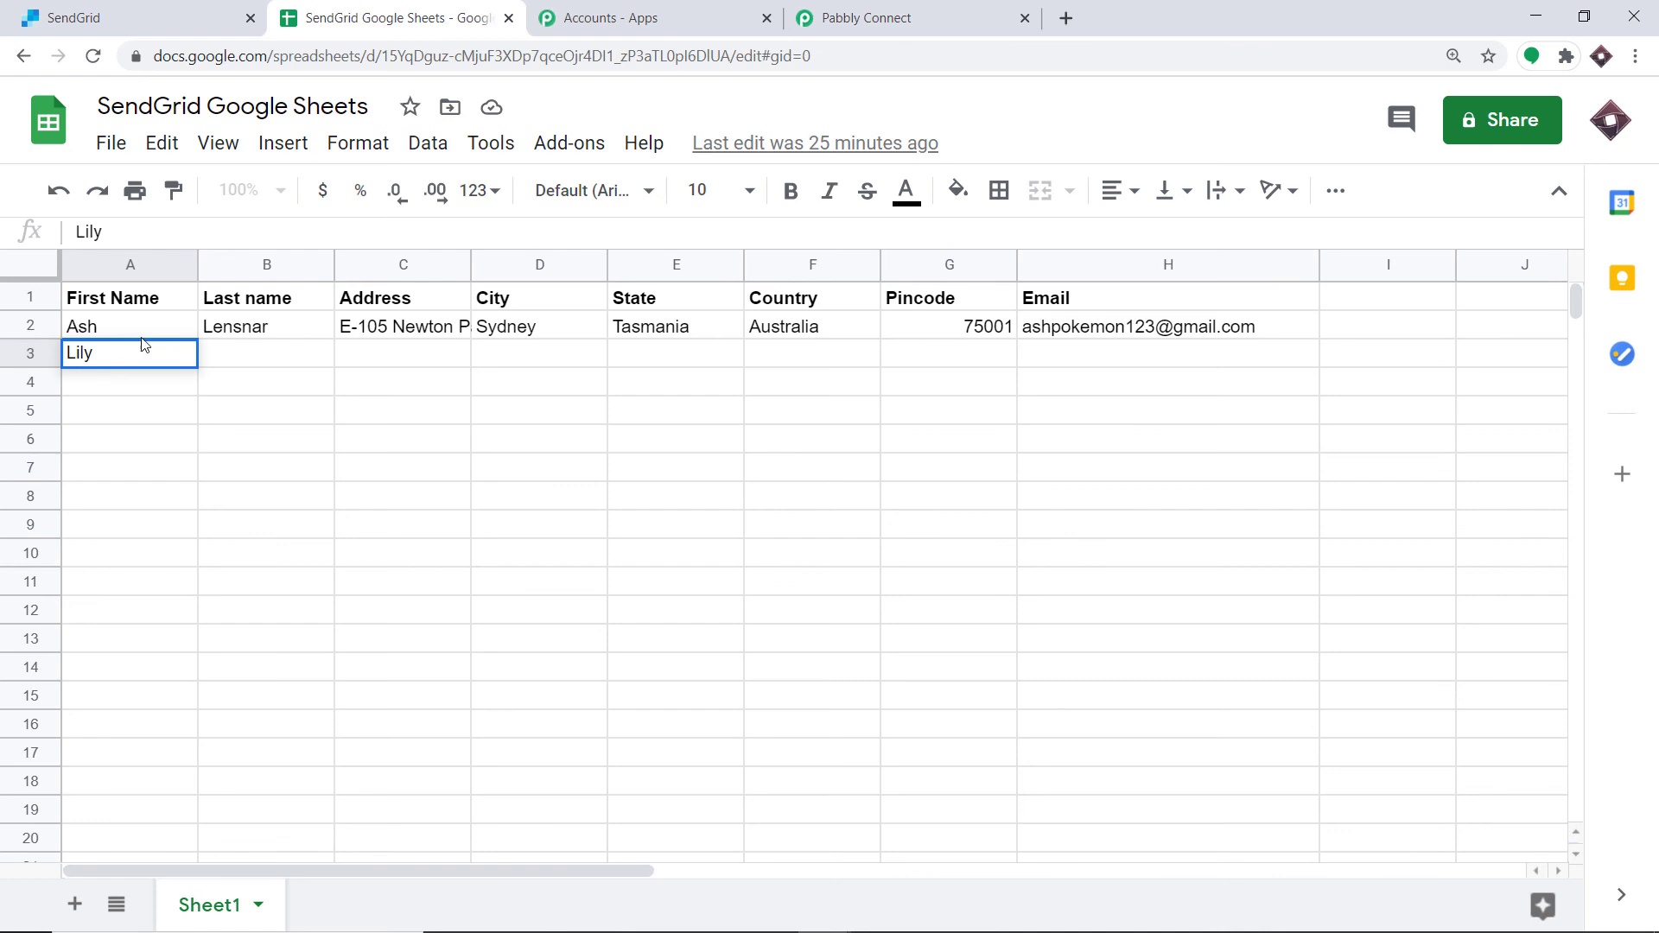
click(259, 359)
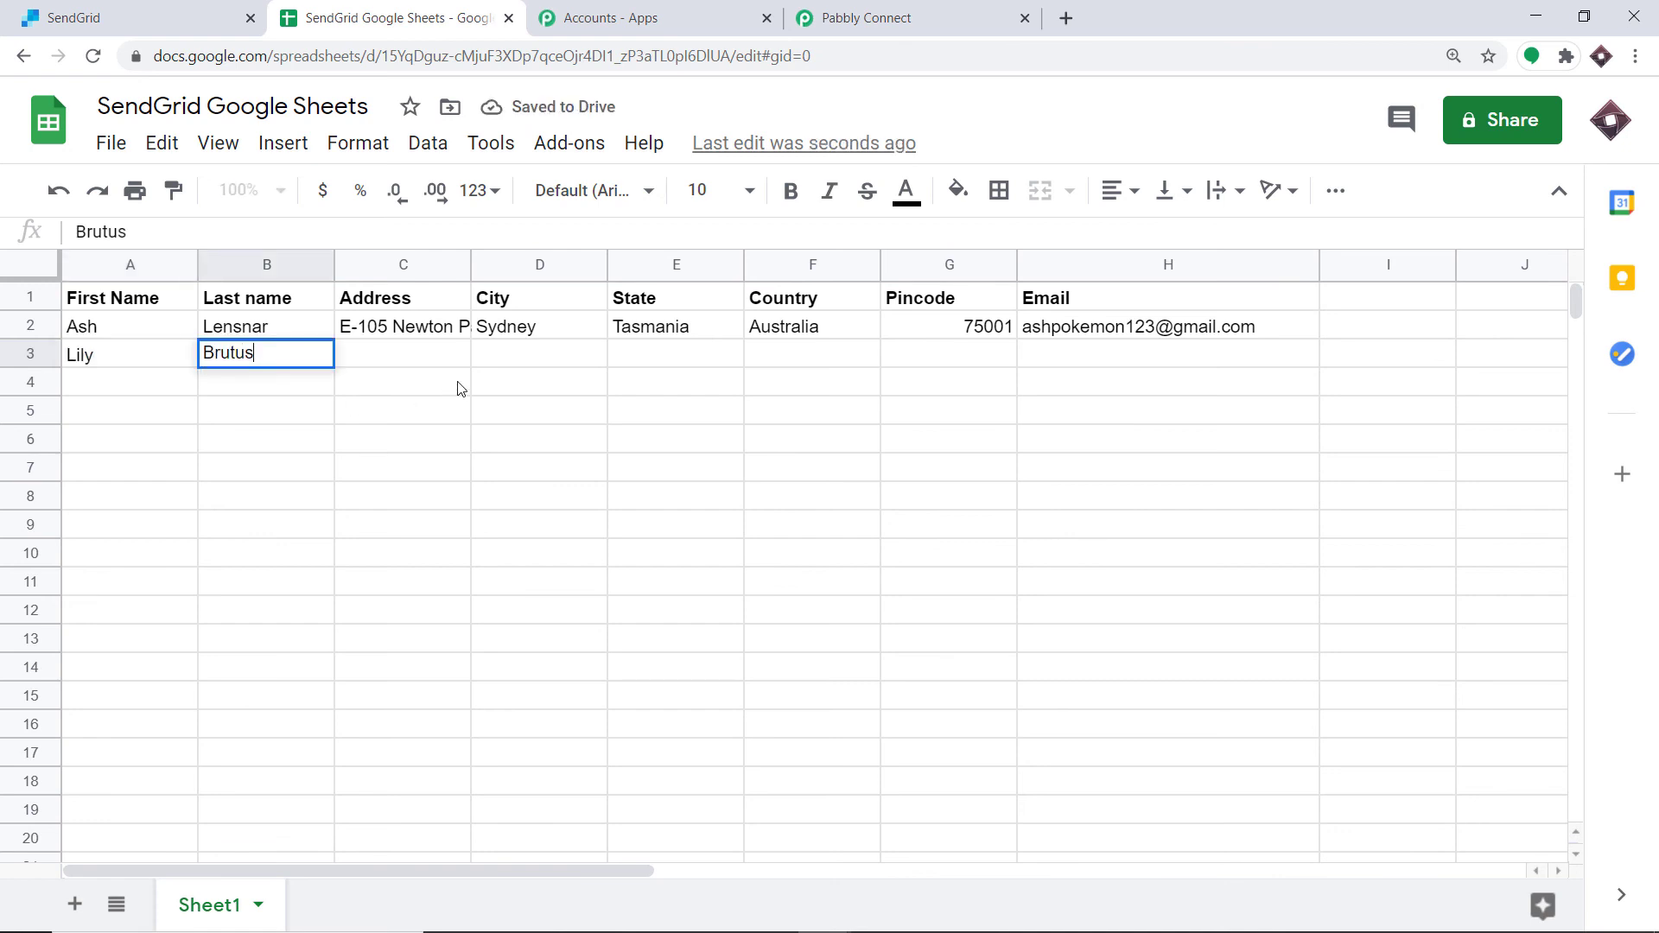
Step: Fill in row 3's Address with the contact's street address and City as Melbourne
click(384, 370)
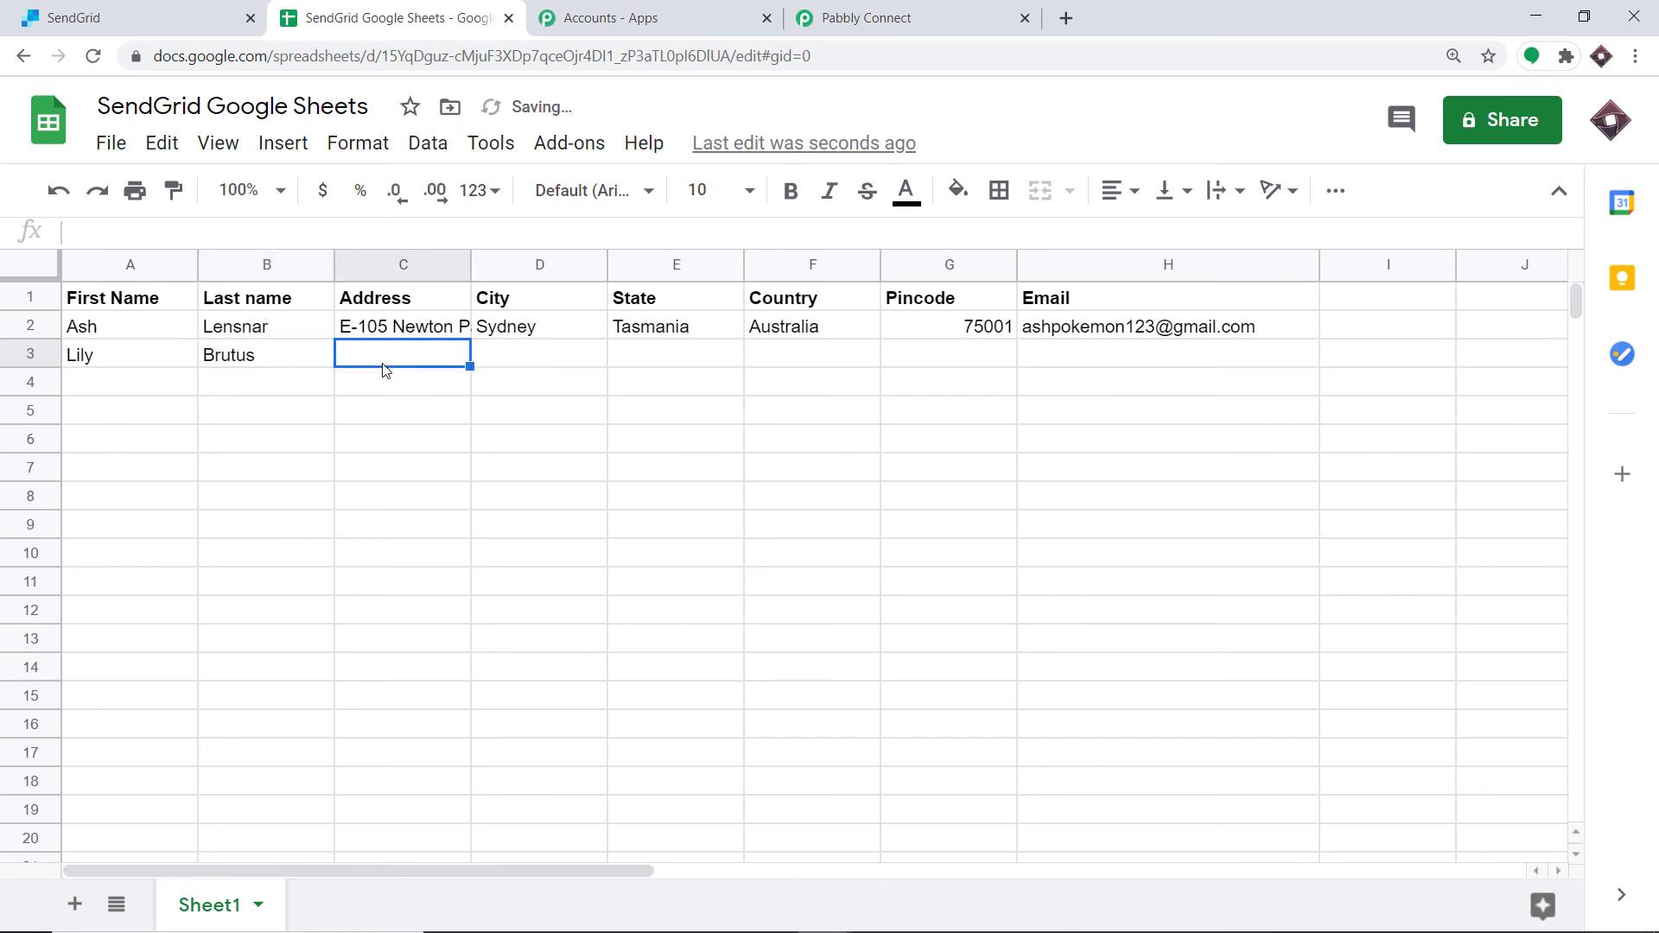
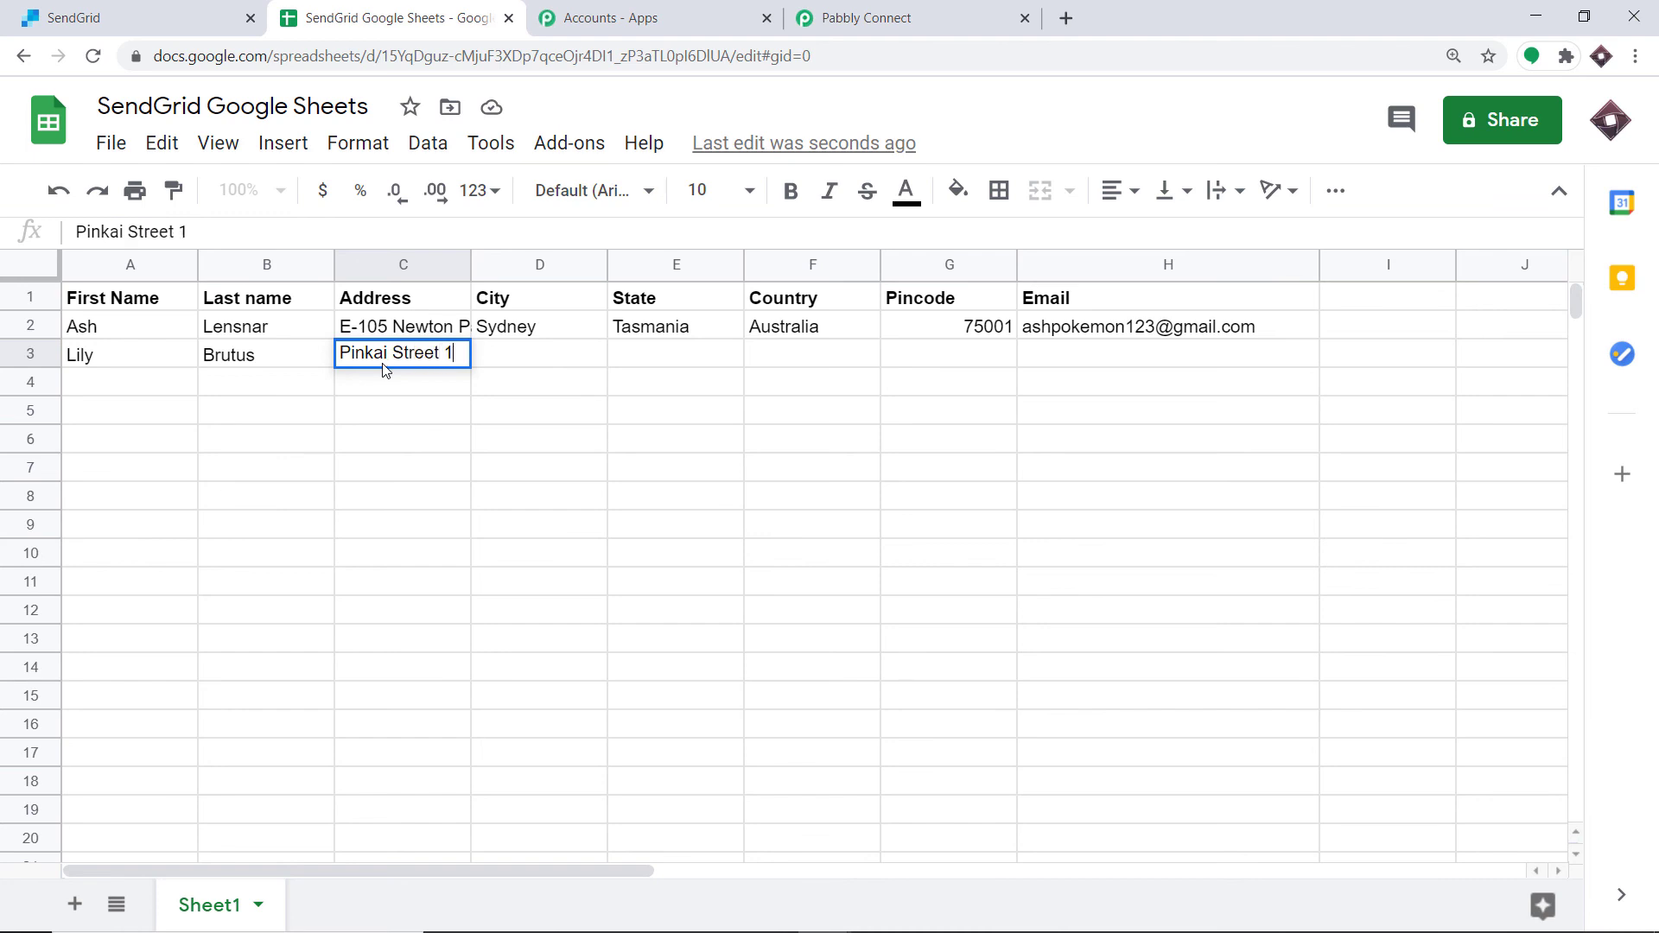
click(508, 359)
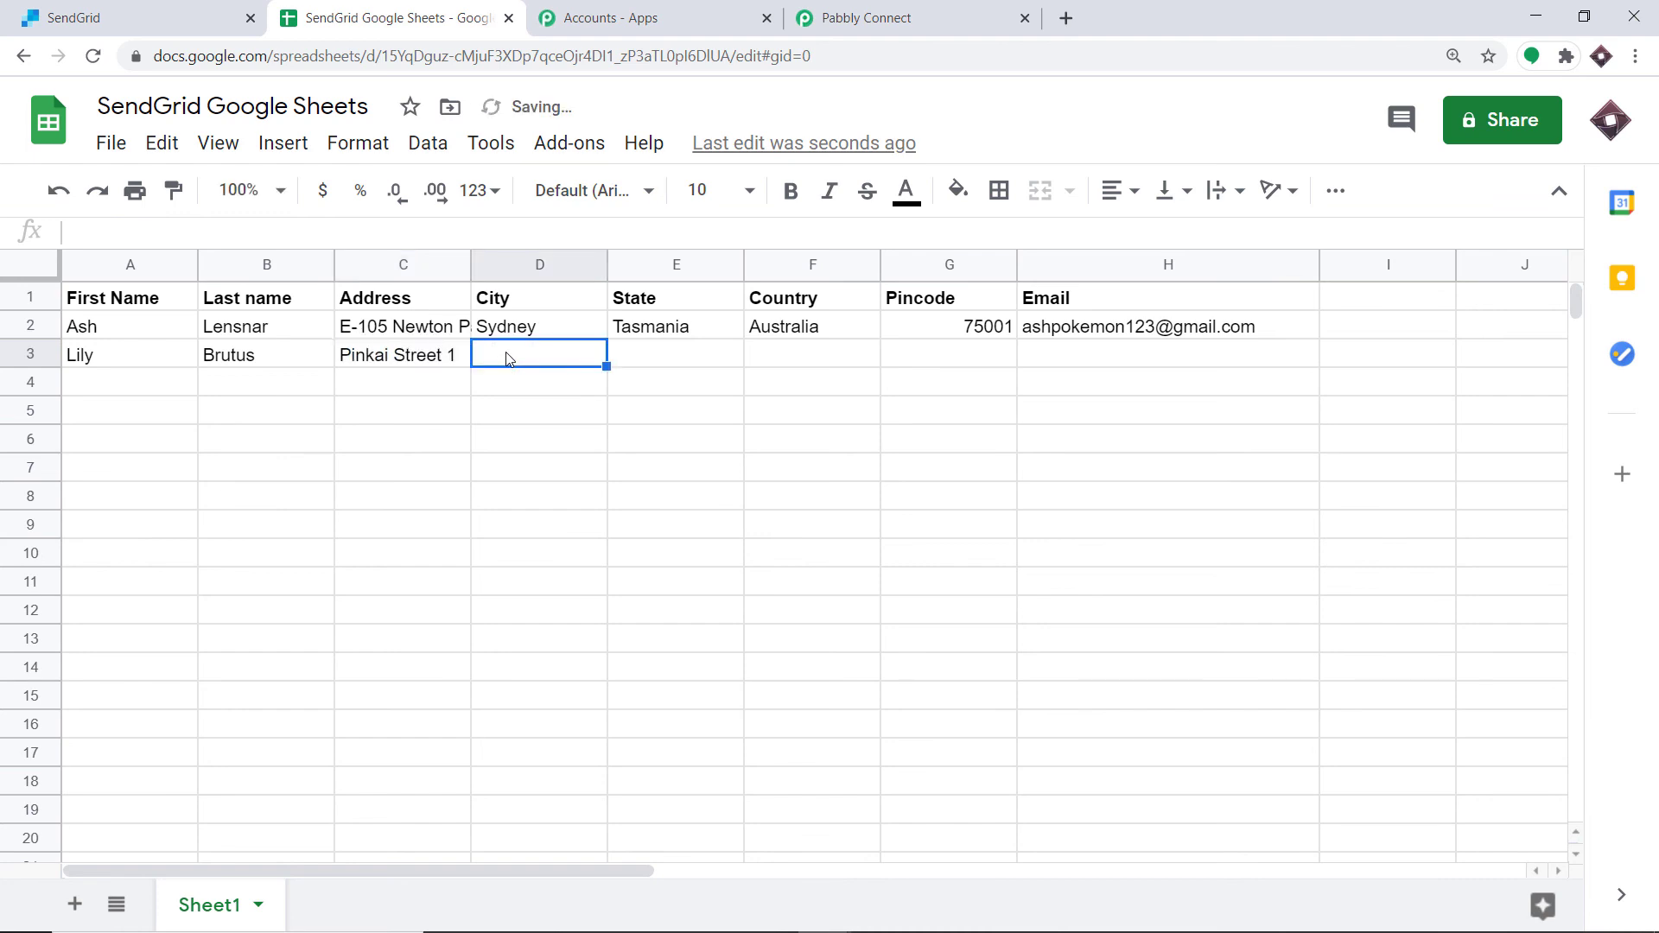
text(Melb)
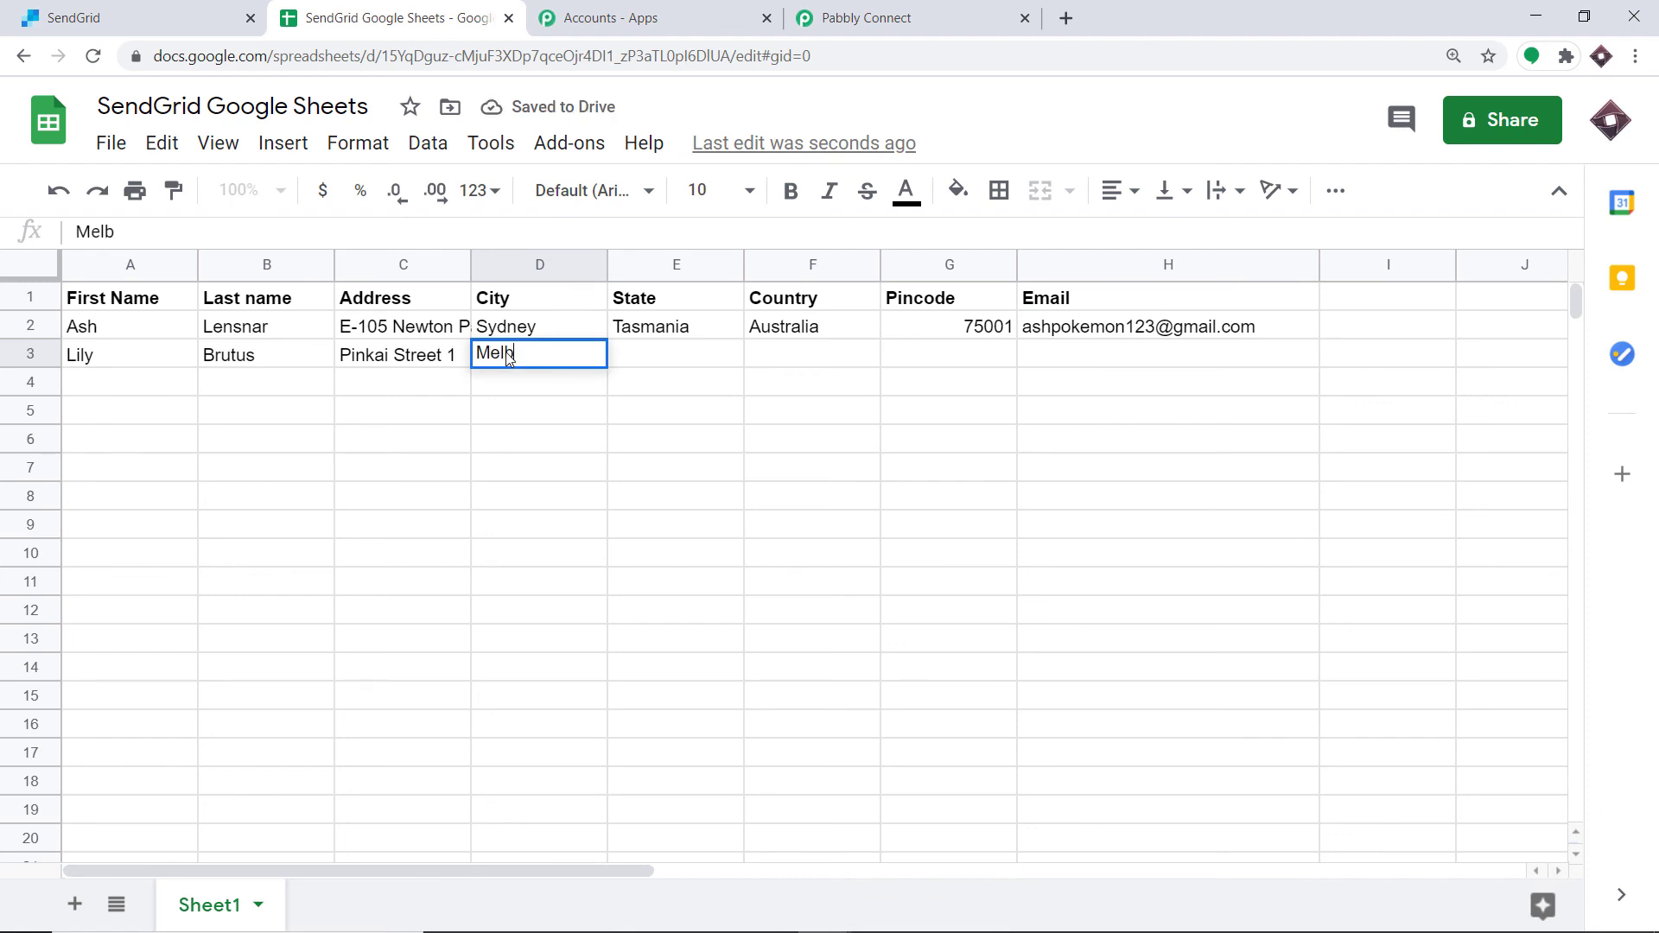
text(ourne)
Step: Enter New Jersey as the State and New Zealand as the Country in row 3
click(641, 363)
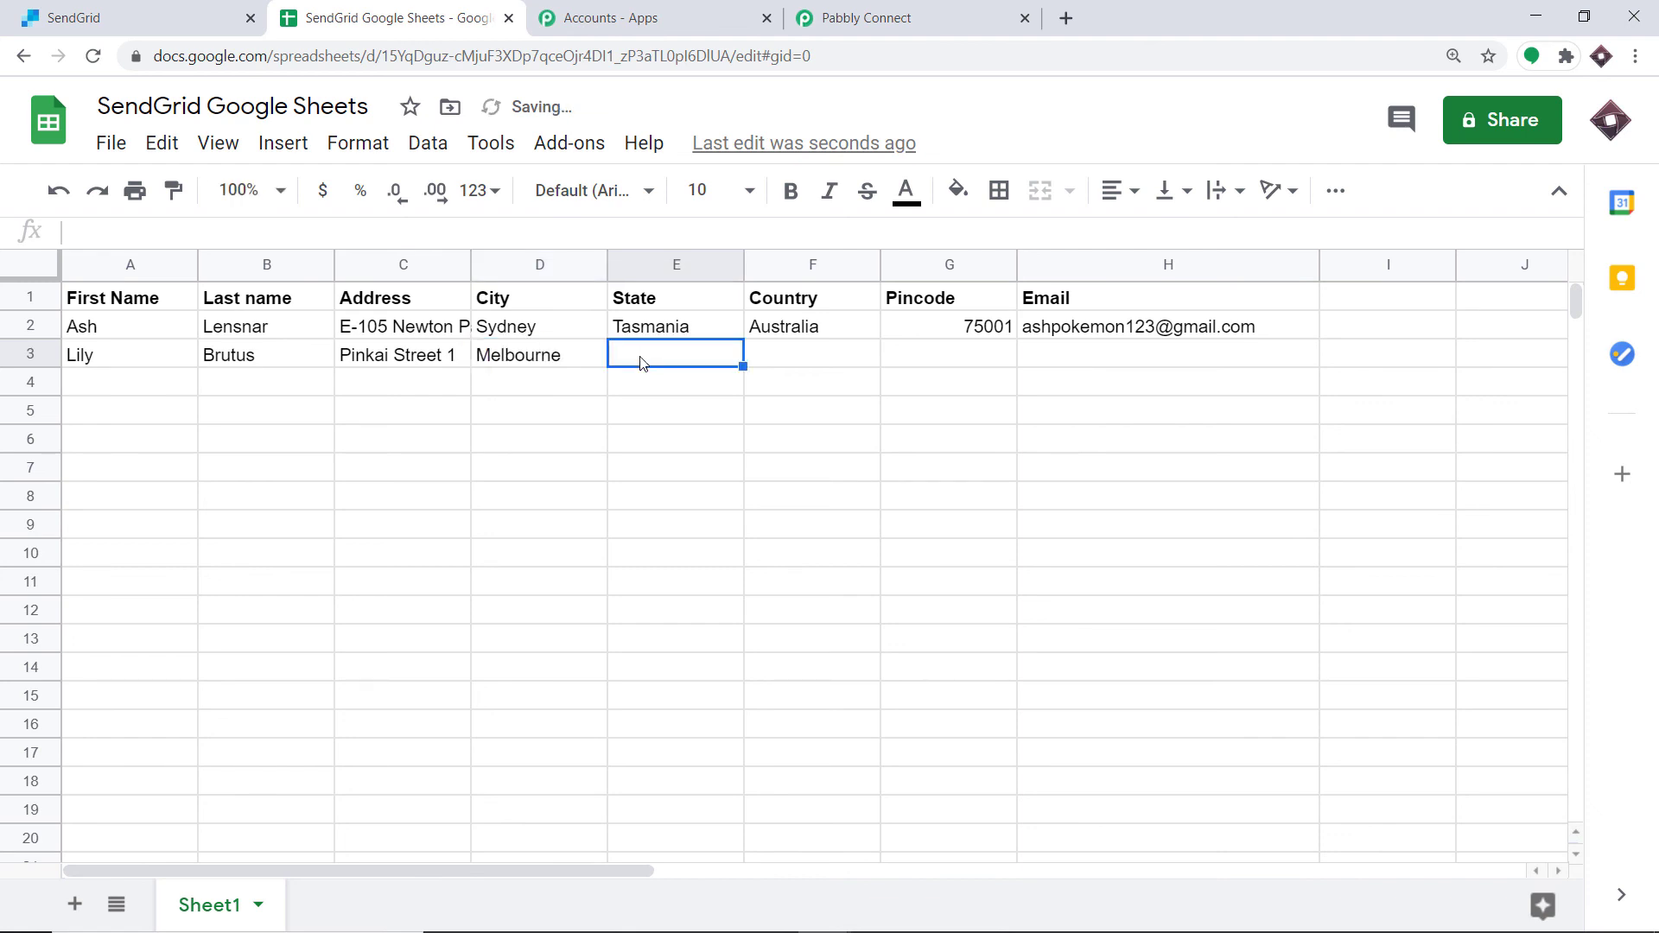
text(New )
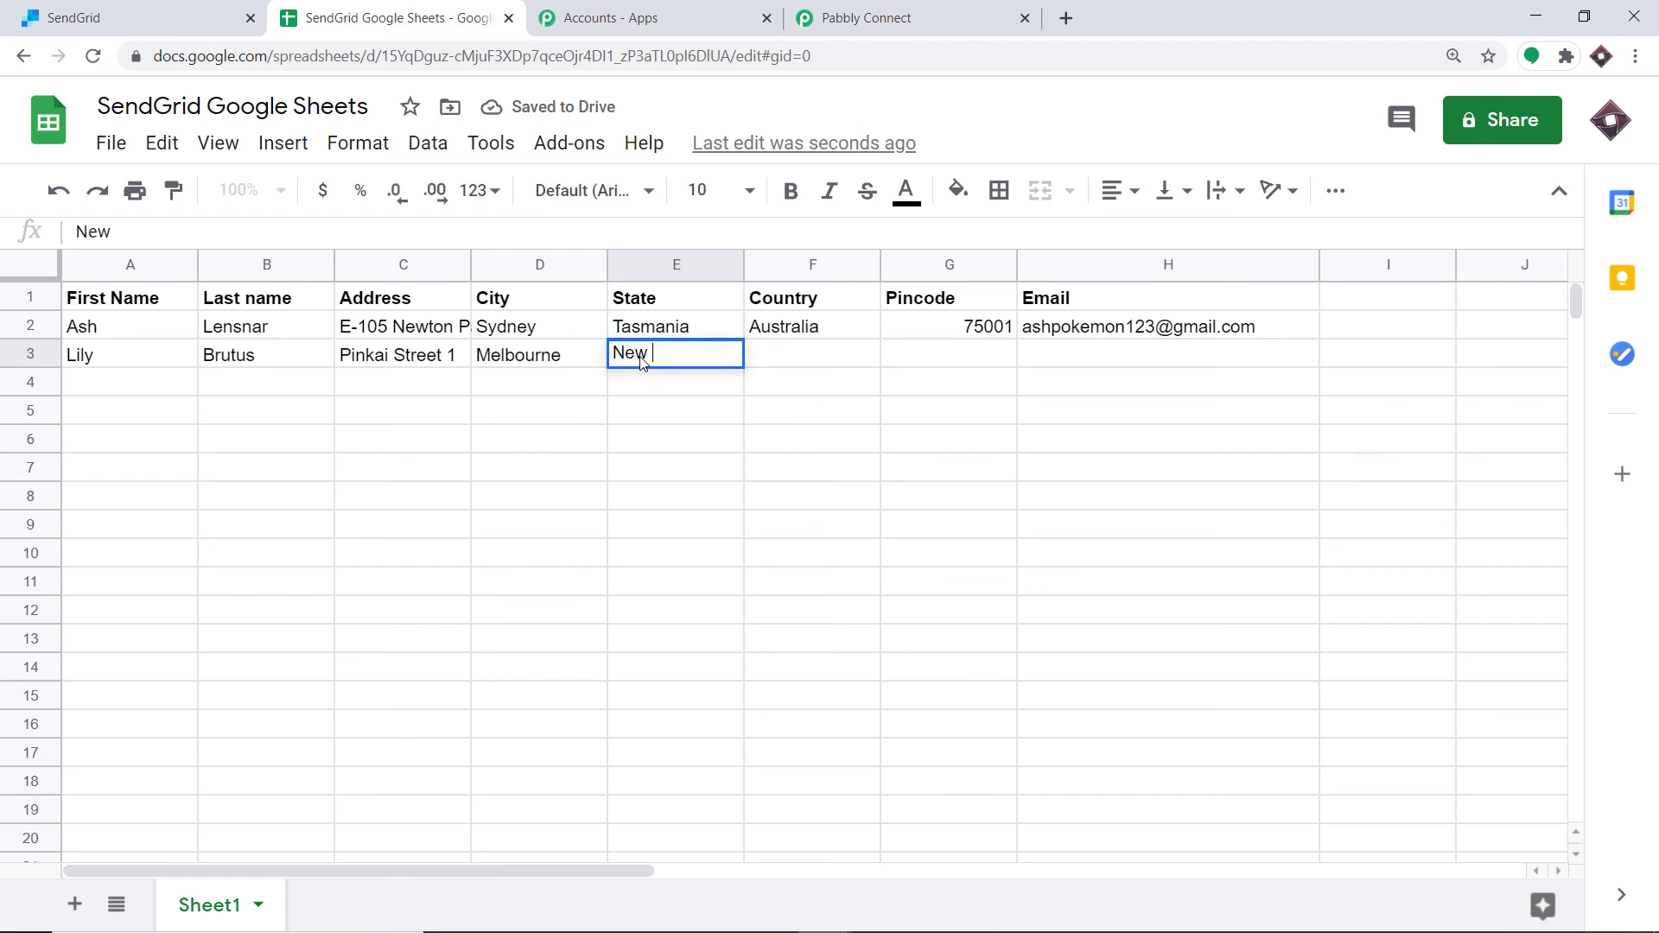
text(Jersey)
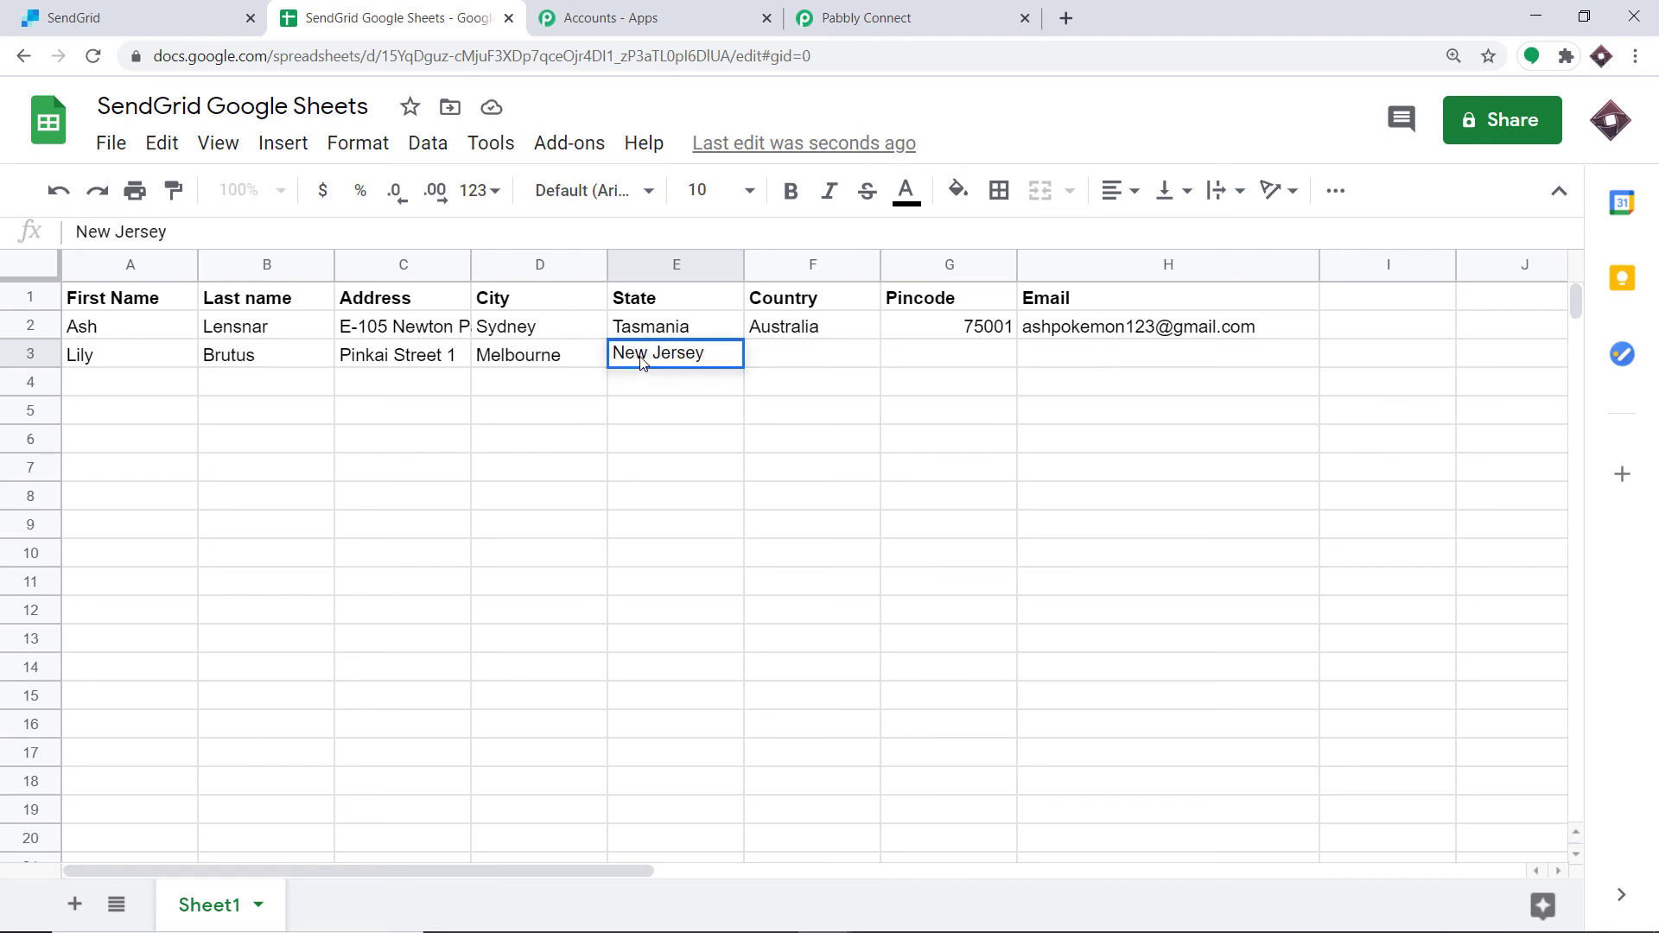
click(812, 365)
text(Austr)
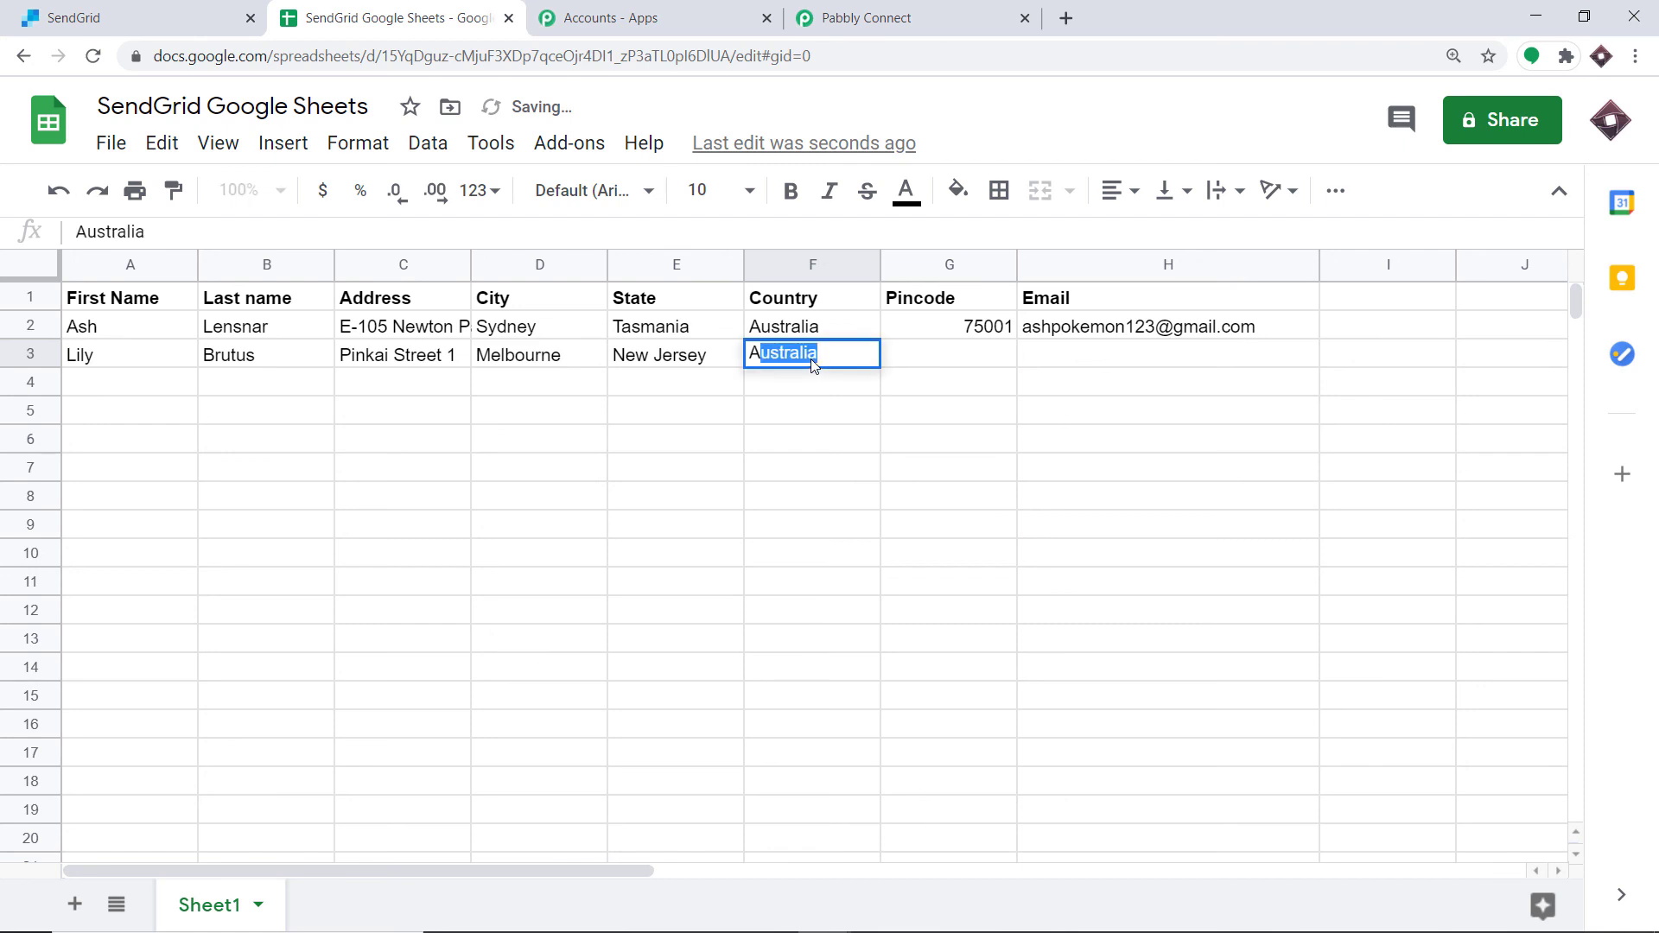
key(BackSpace)
key(BackSpace)
key(BackSpace)
key(BackSpace)
key(BackSpace)
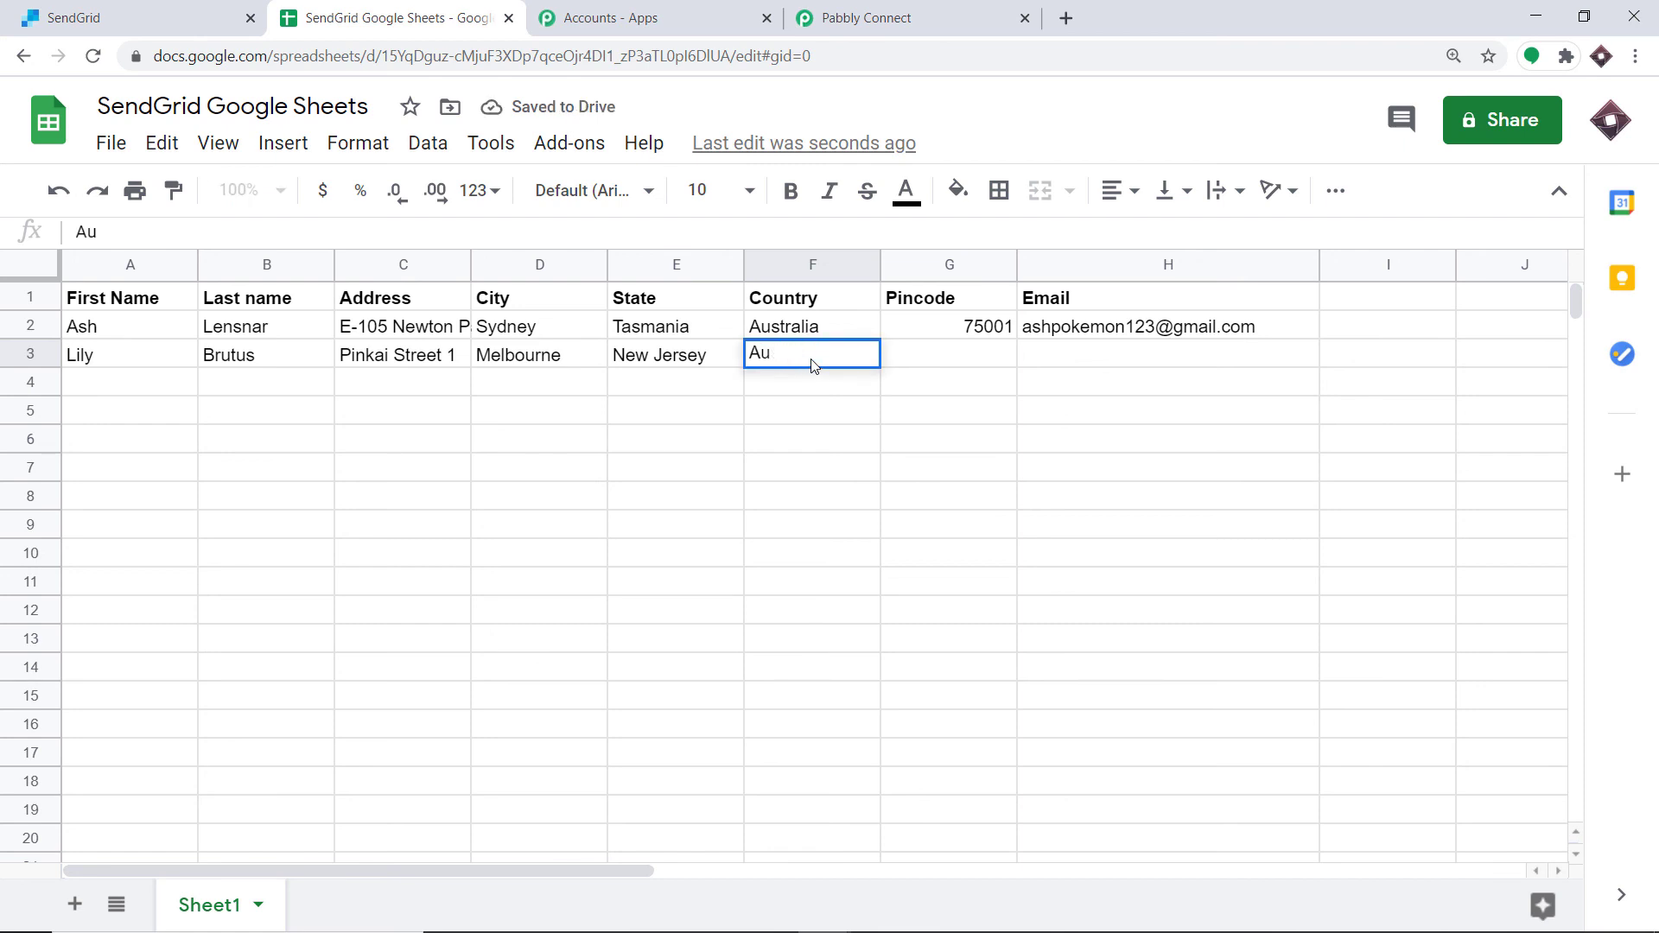
text(New )
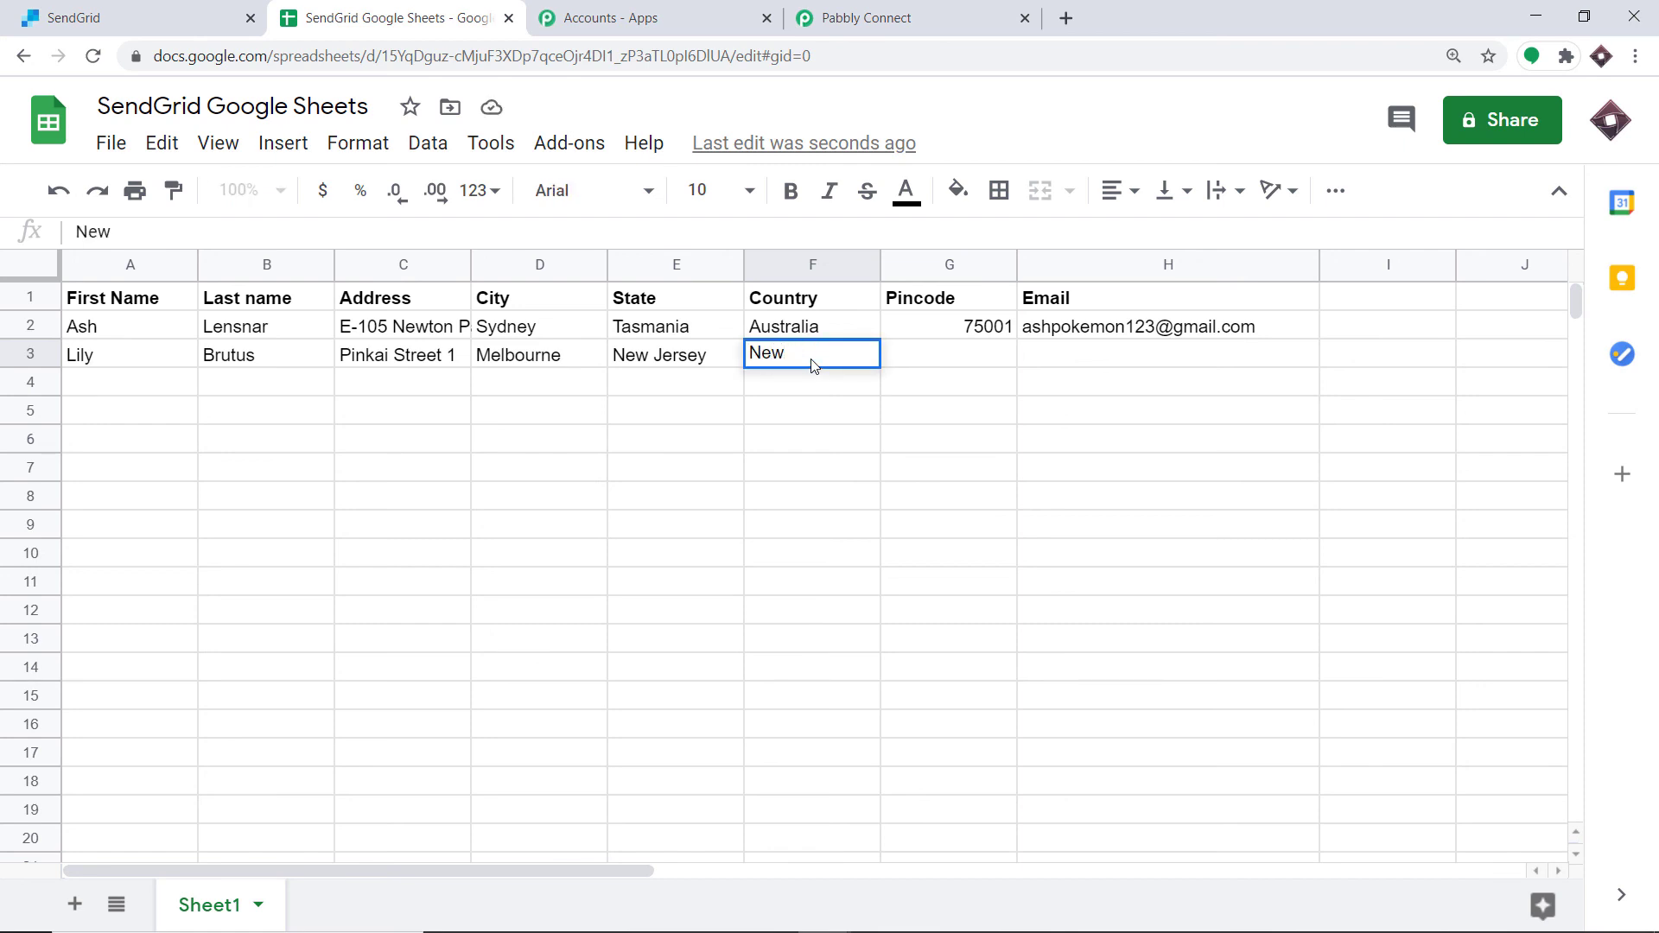
text(Zealand)
Step: Enter 83004 as the Pincode in row 3 and move to its Email cell
click(944, 364)
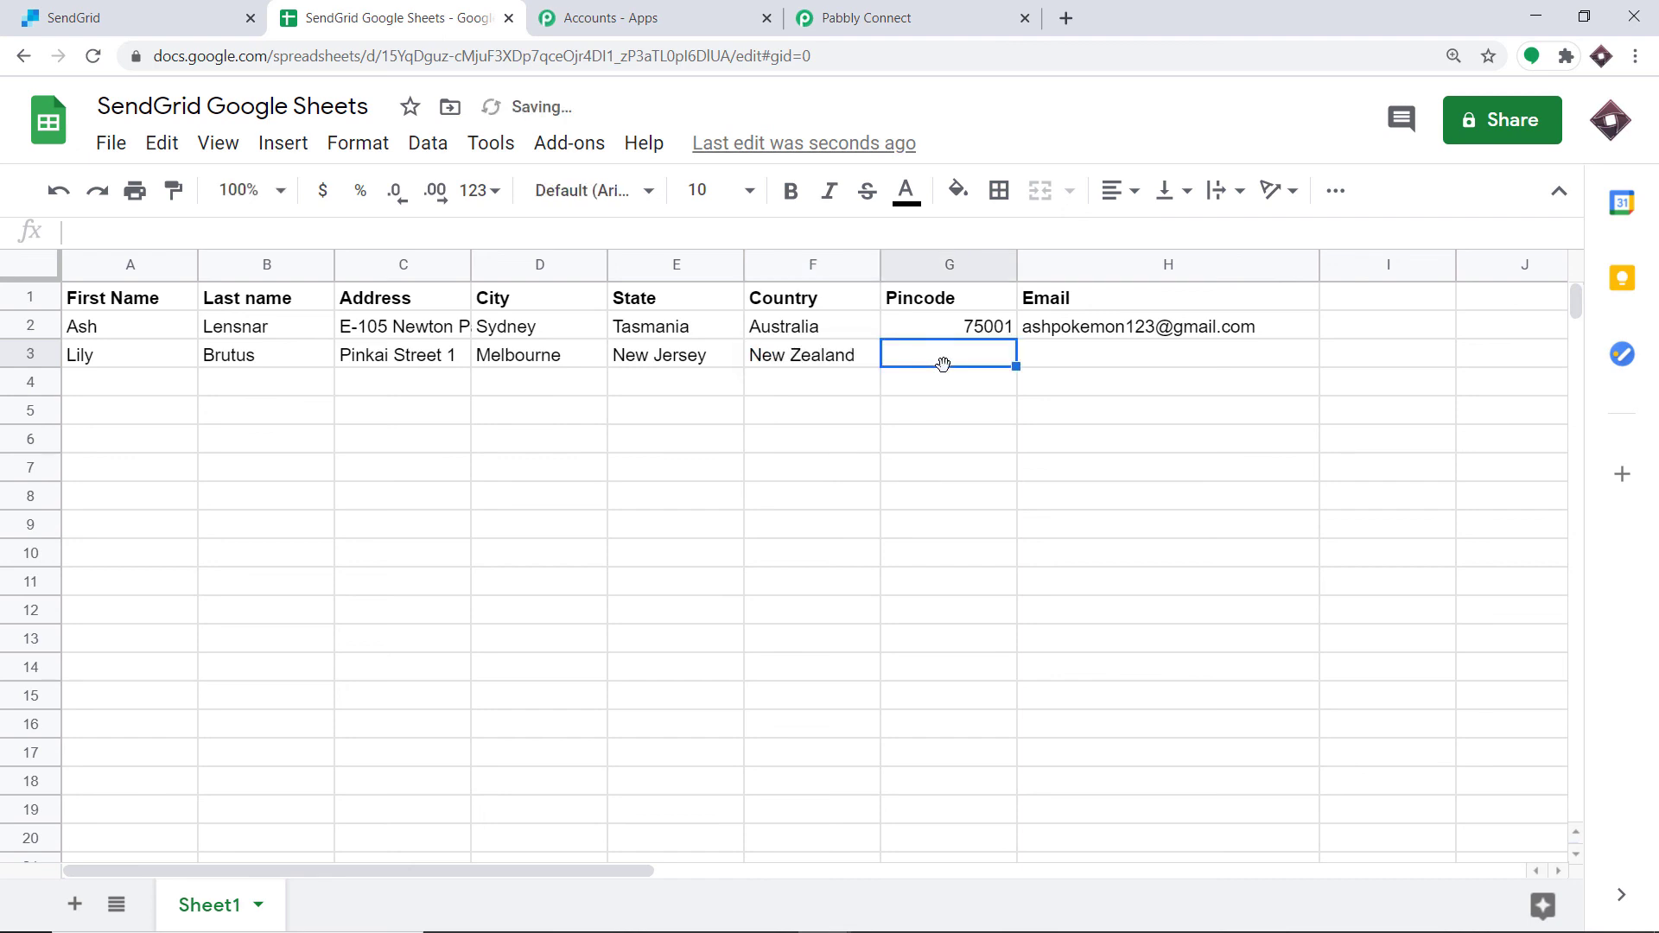
text(83004)
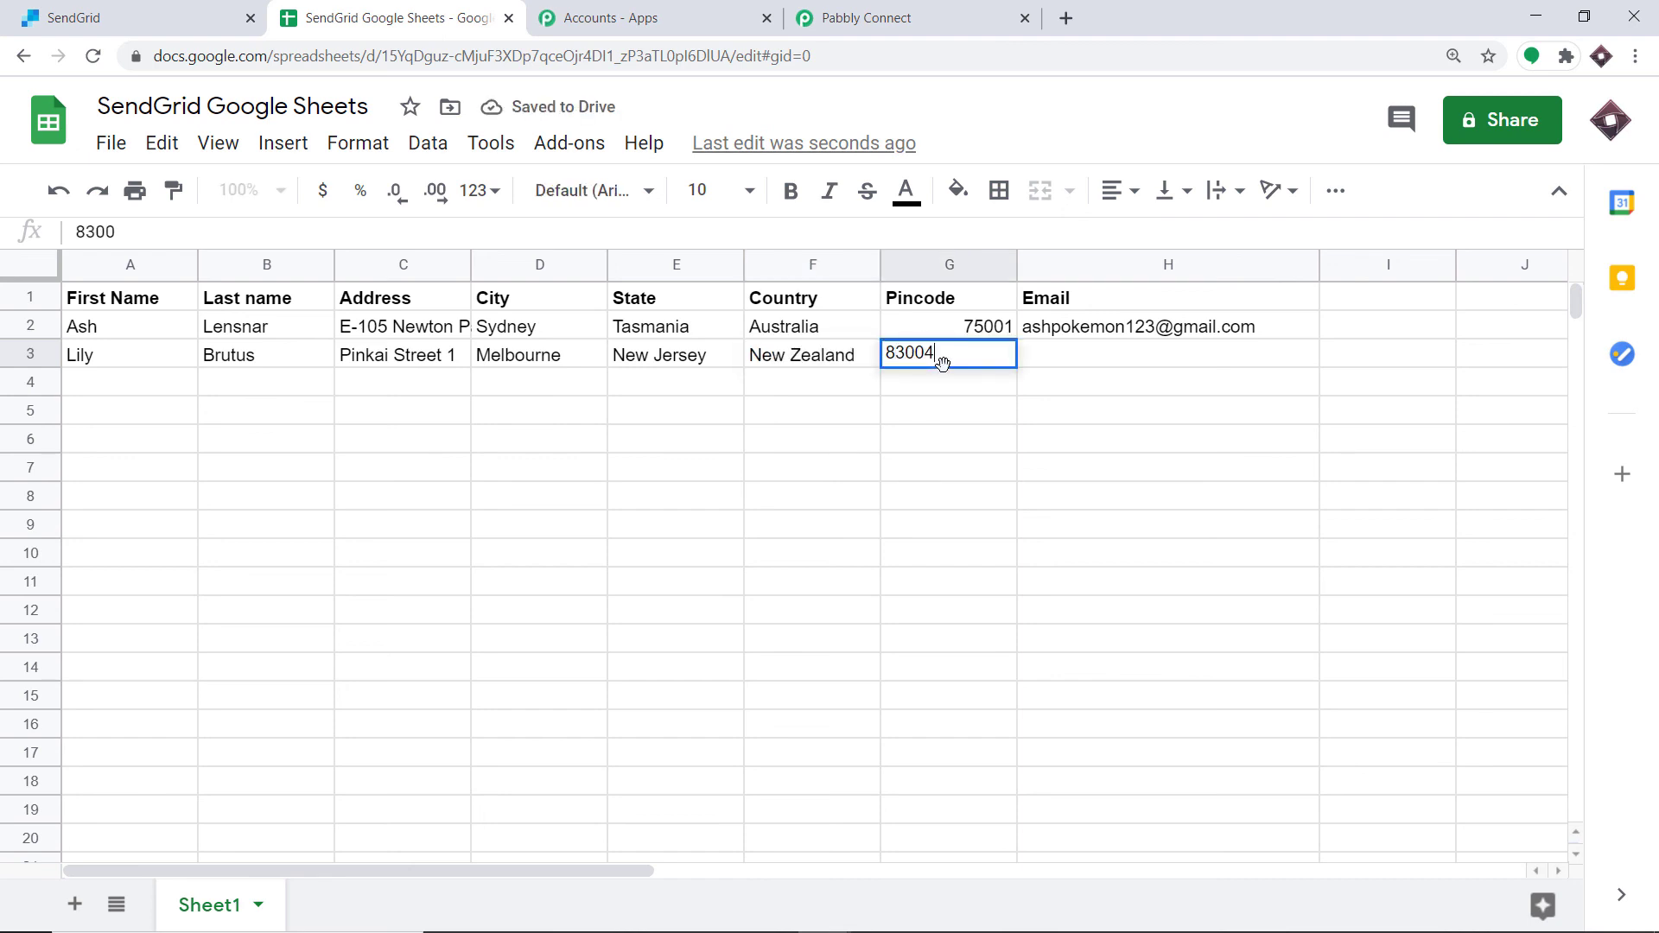
click(1128, 363)
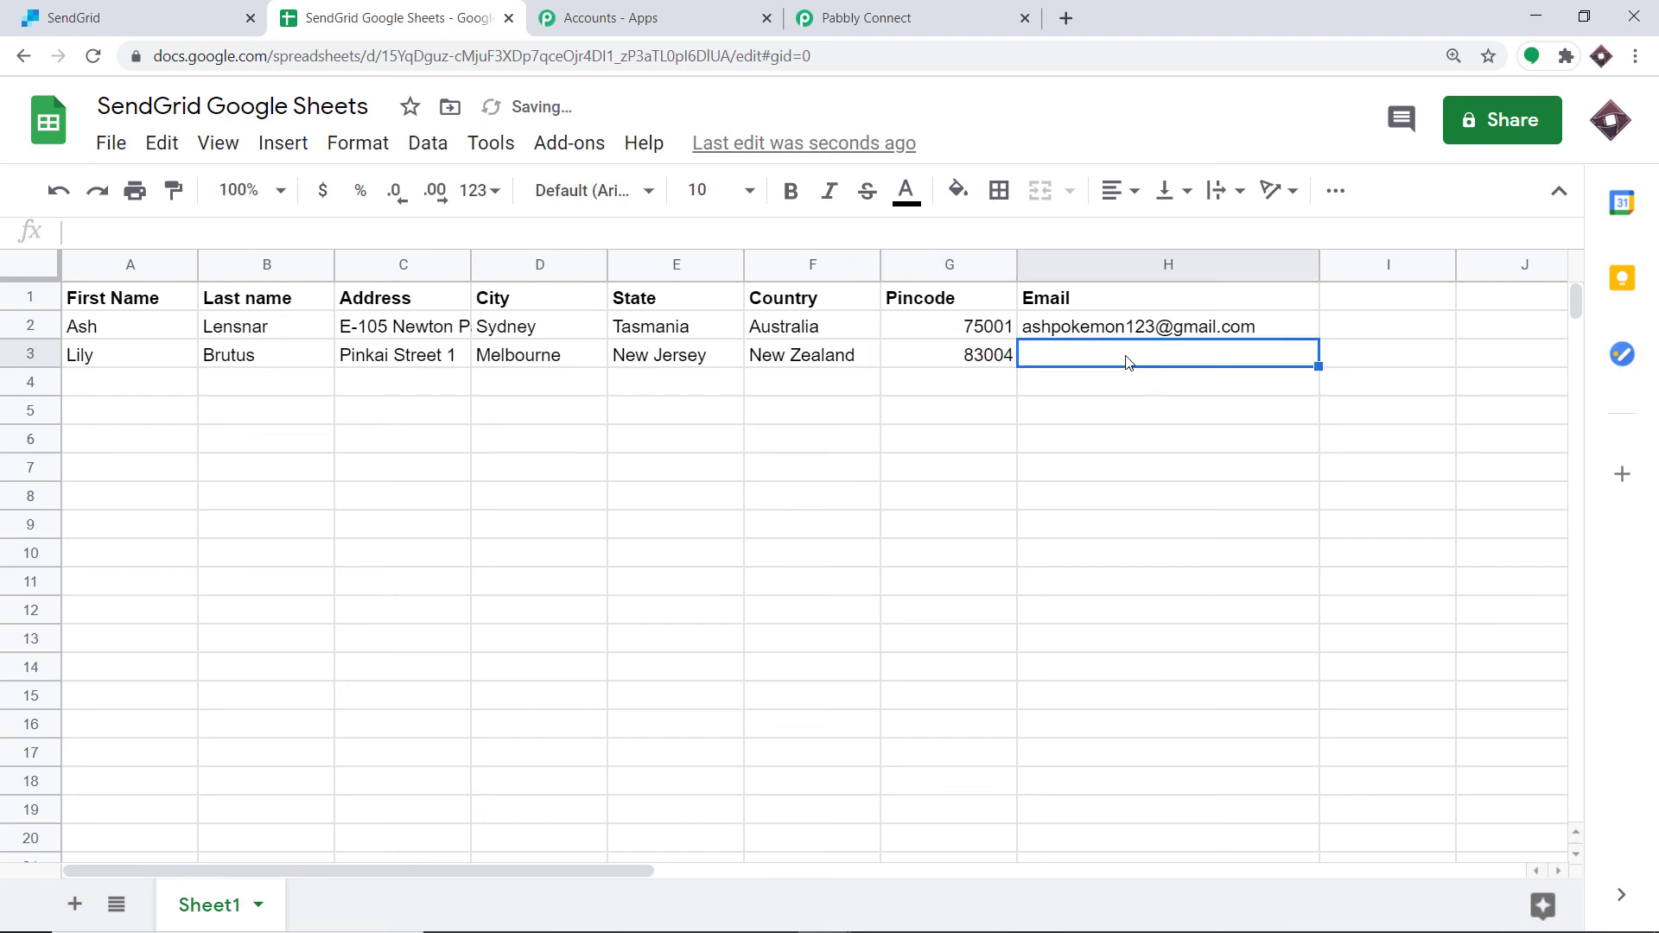
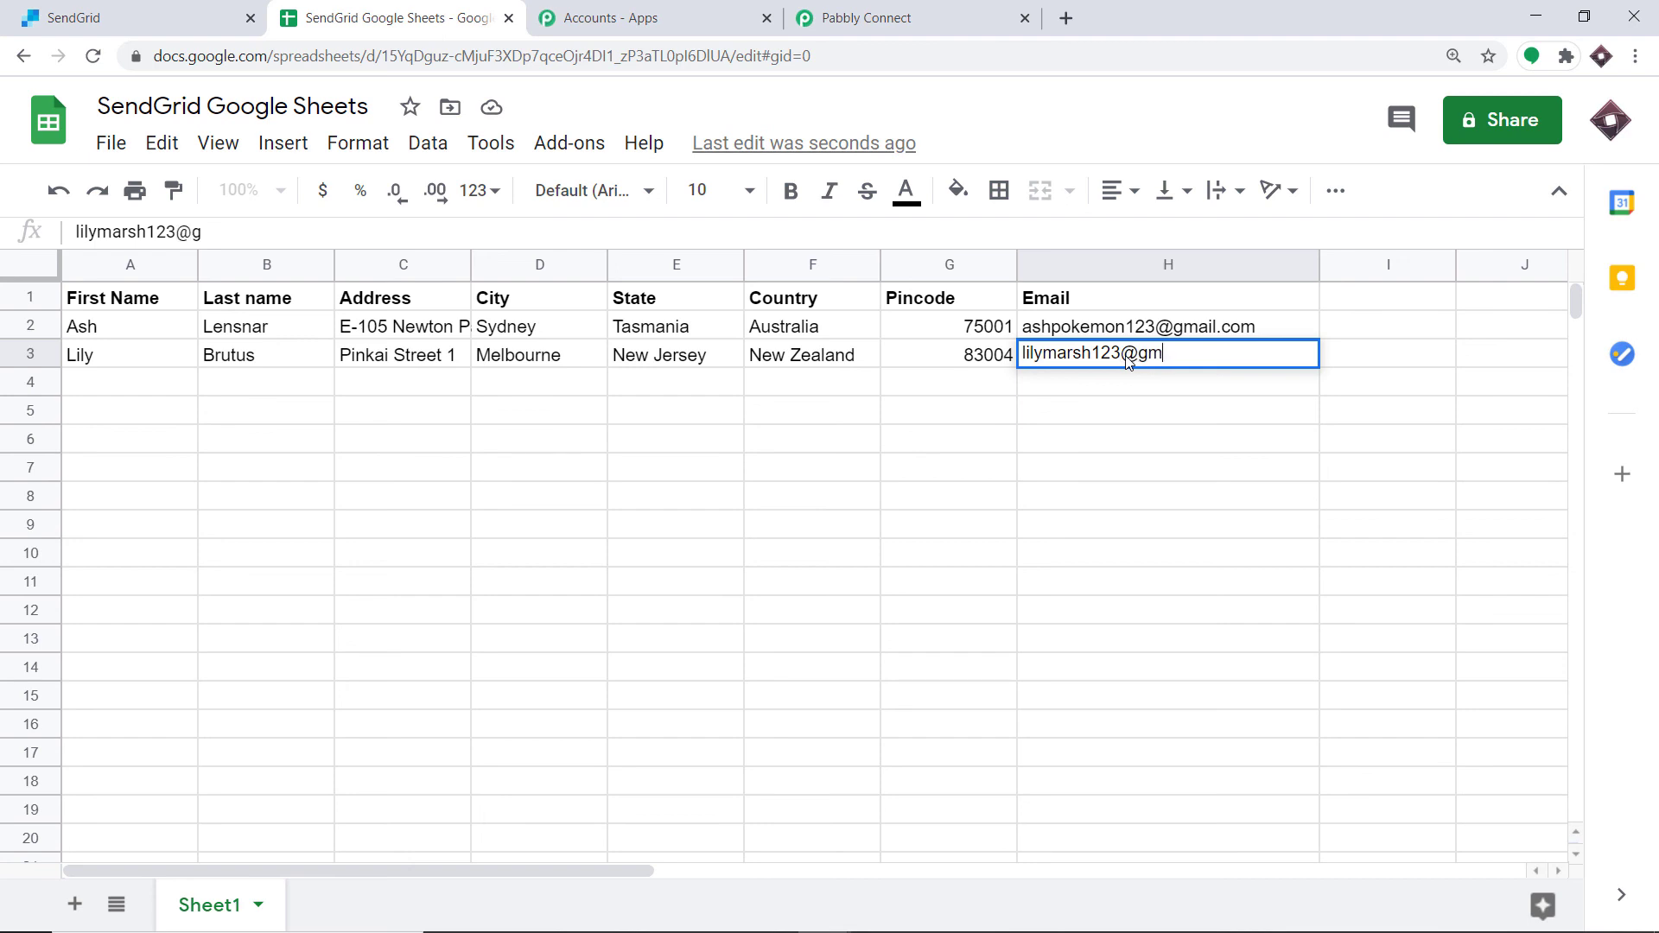
Step: Enter the contact's e-mail address in row 3's Email cell and confirm the entry
click(1200, 463)
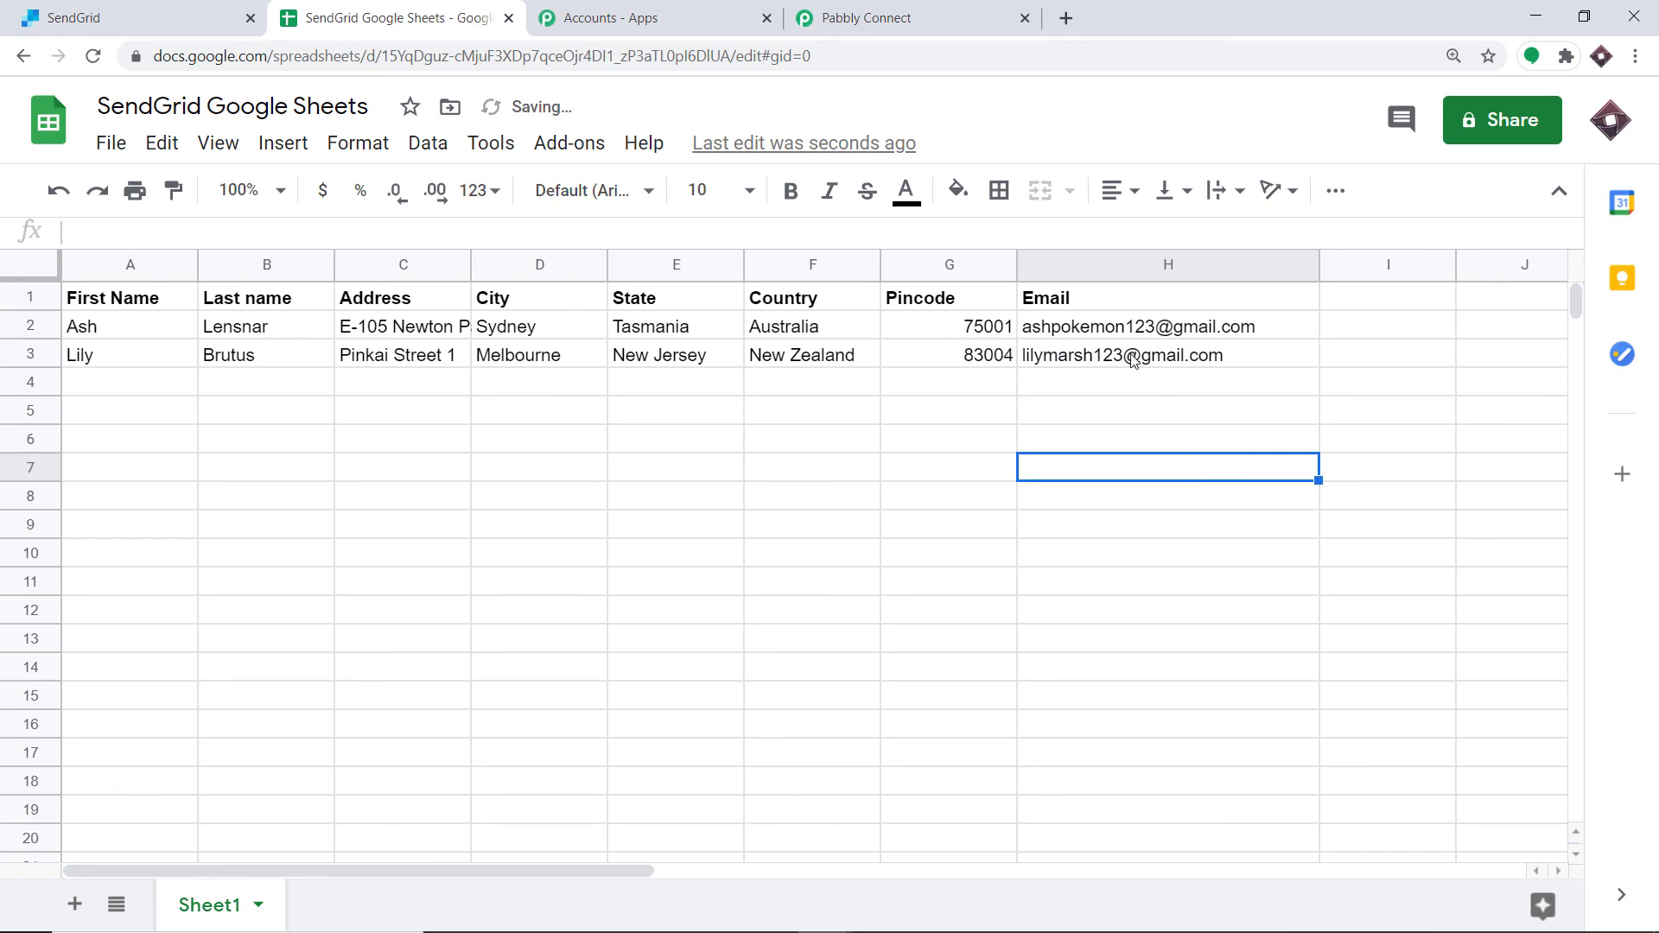
Step: Switch to SendGrid and reload the Unicorn List contacts page to check for the new contact
mouse_move(1133, 359)
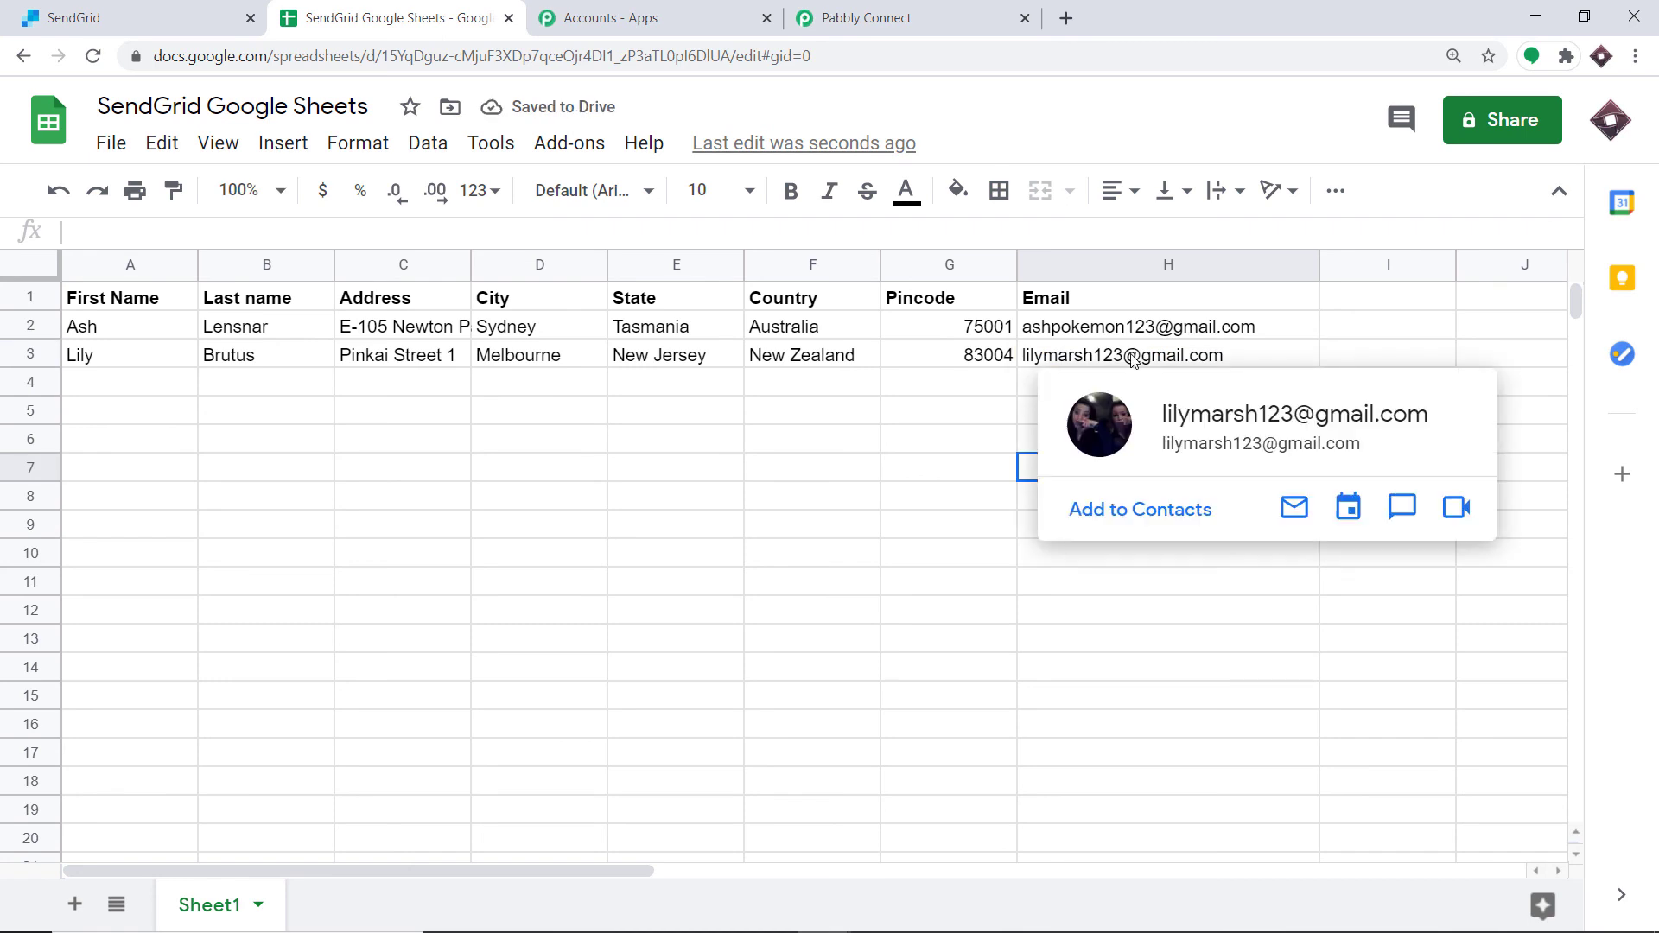
click(71, 12)
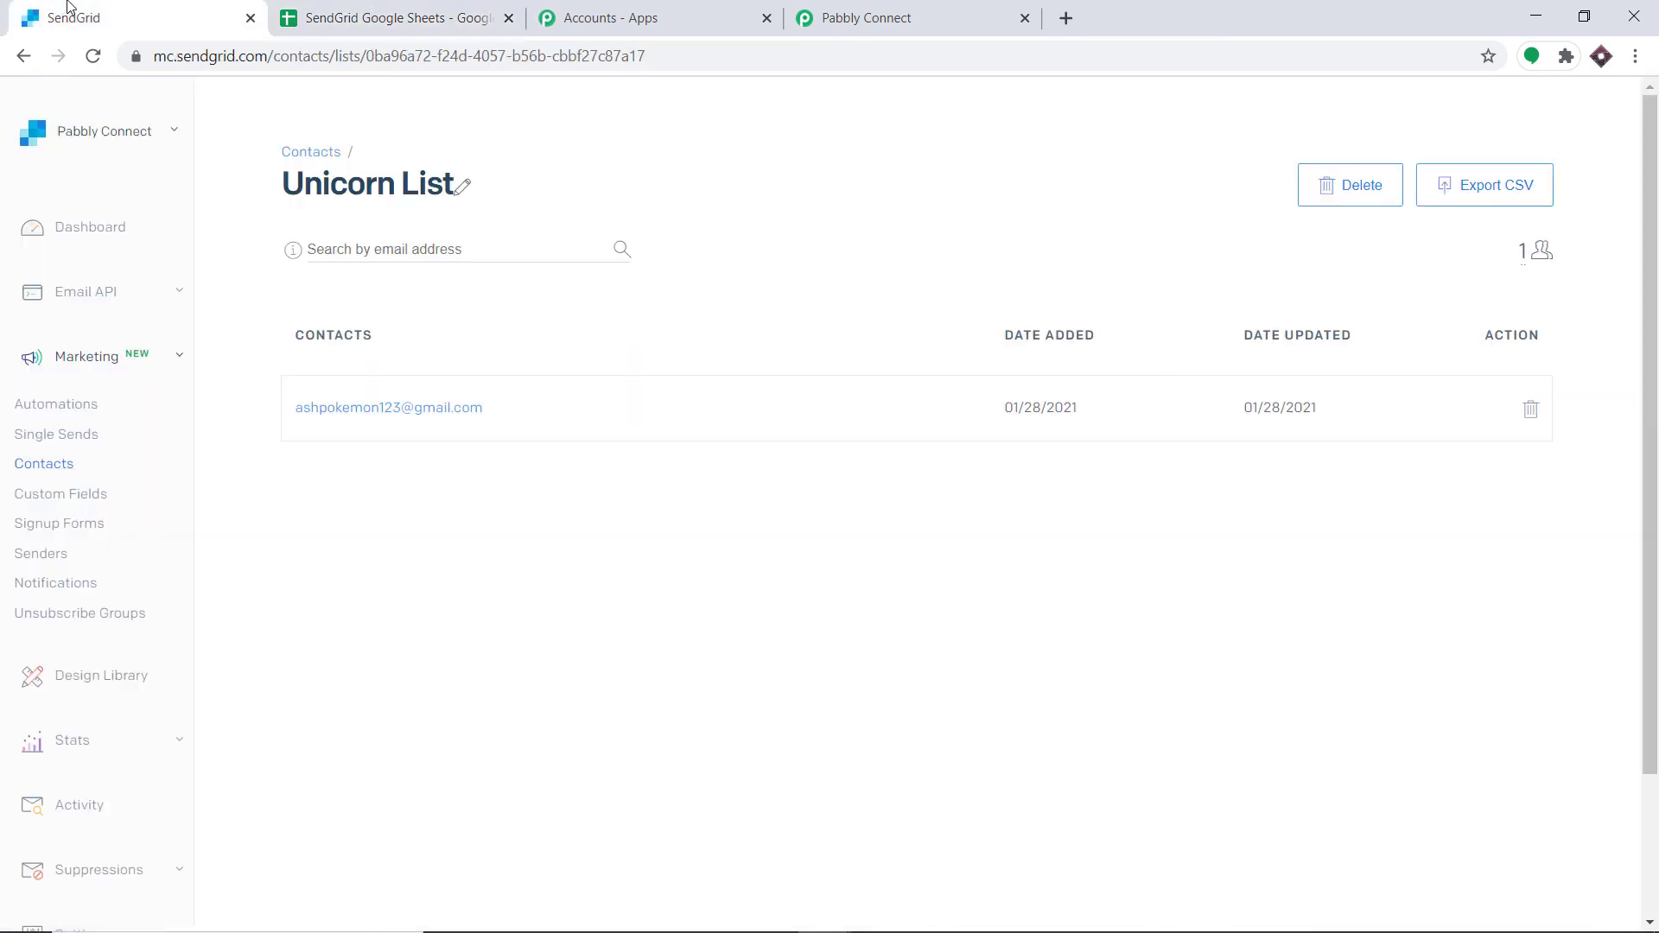
click(94, 56)
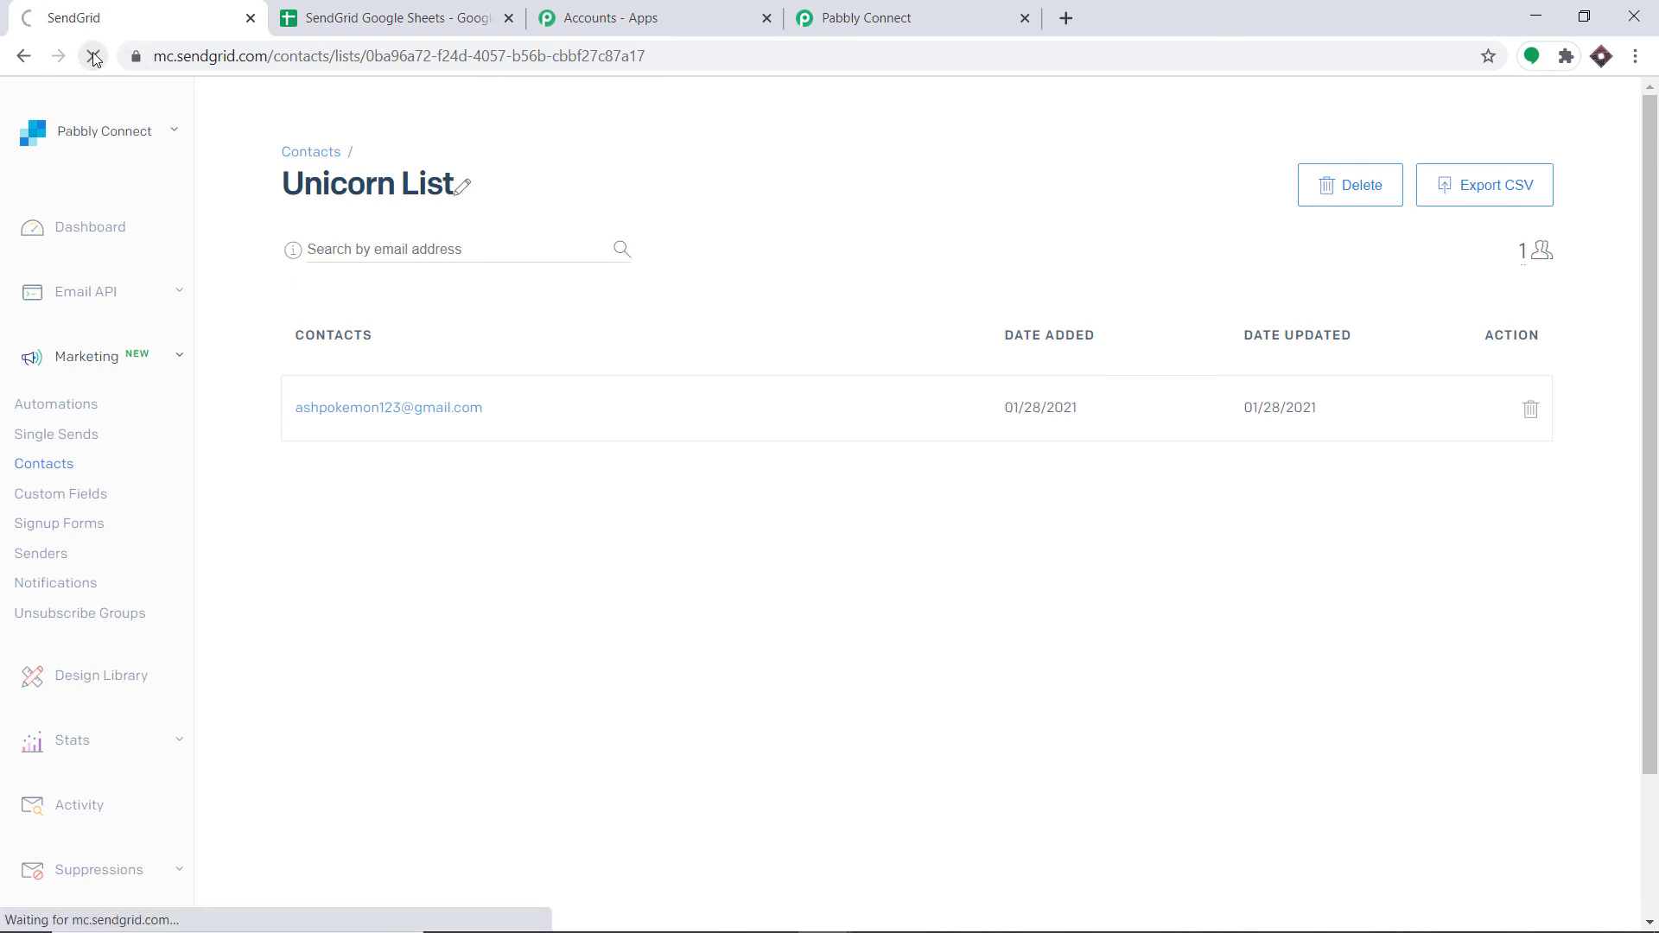